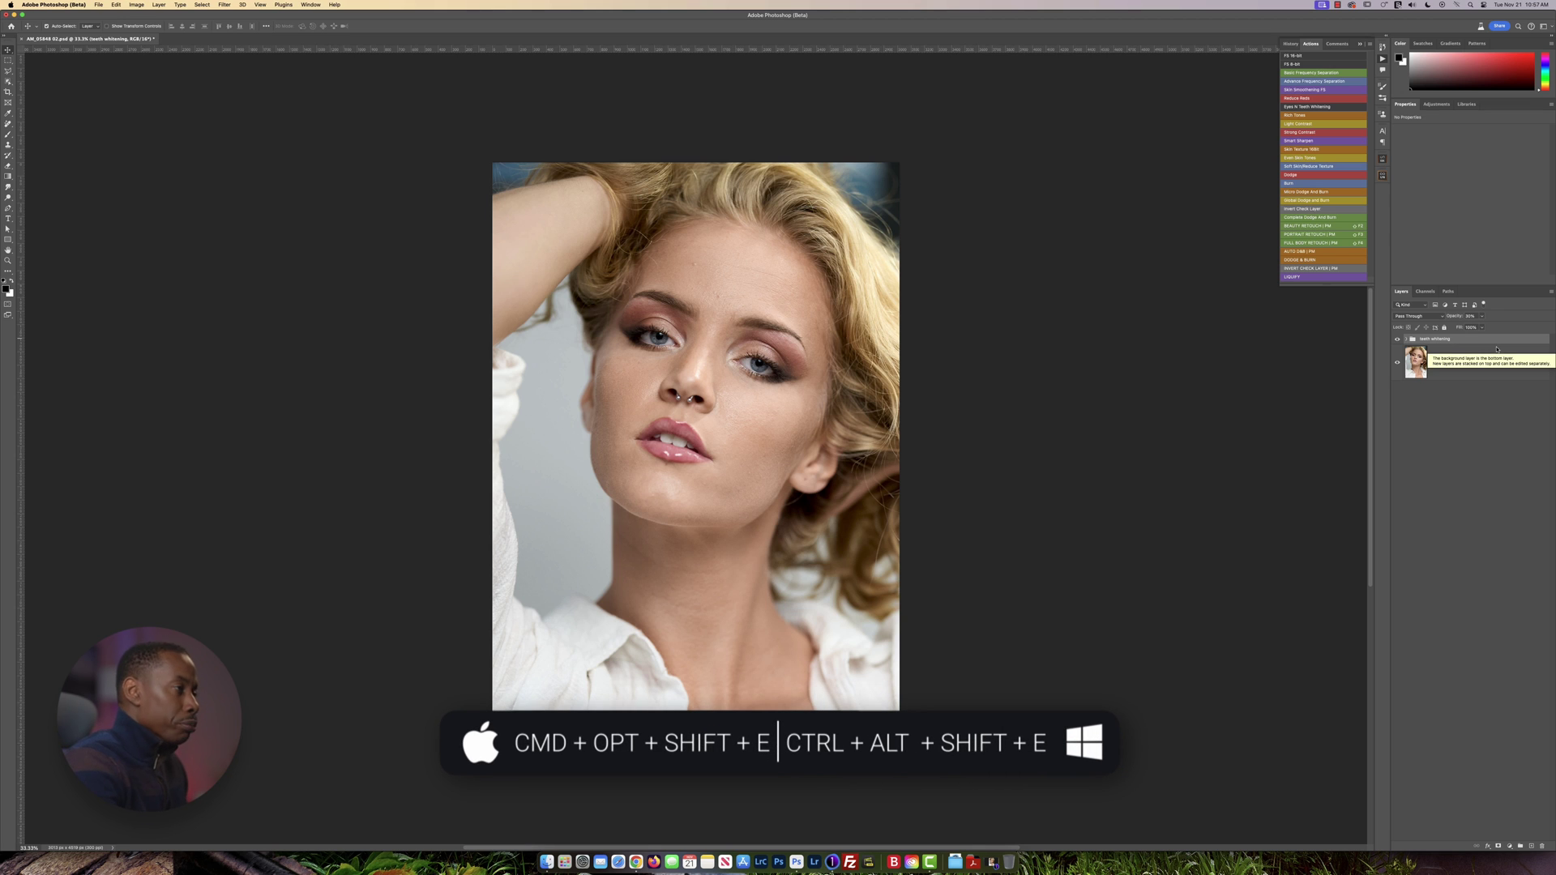
# - Stamp all visible layers into a new merged layer at the top of the layer stack
pyautogui.press('super+alt+shift+e')
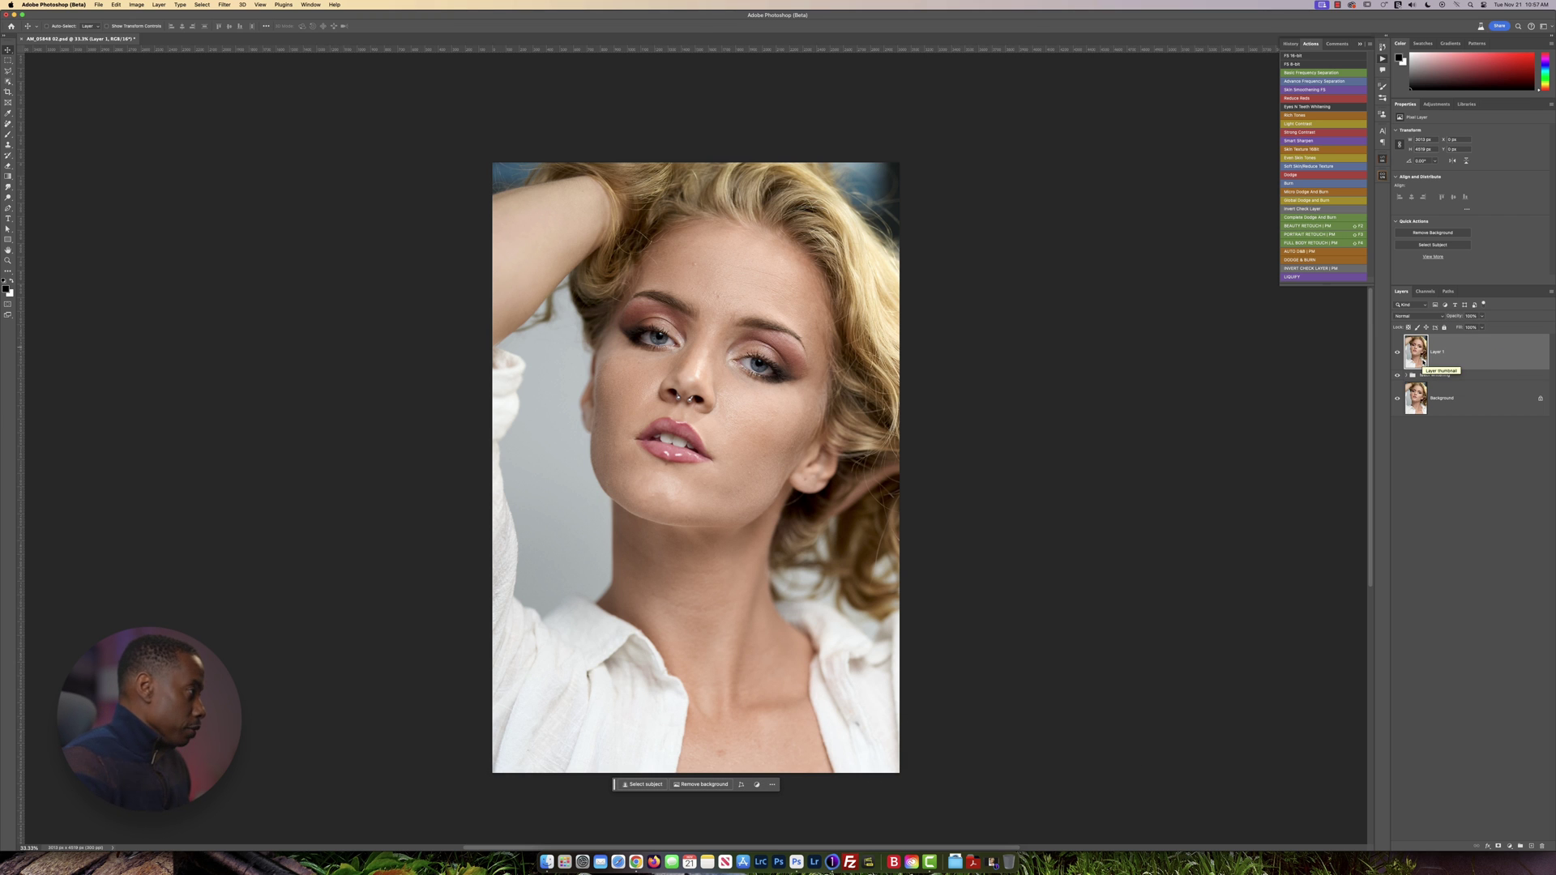
# - Examine the portrait's skin up close from the forehead and face down to the neck and chest
pyautogui.scroll(5, 663, 401)
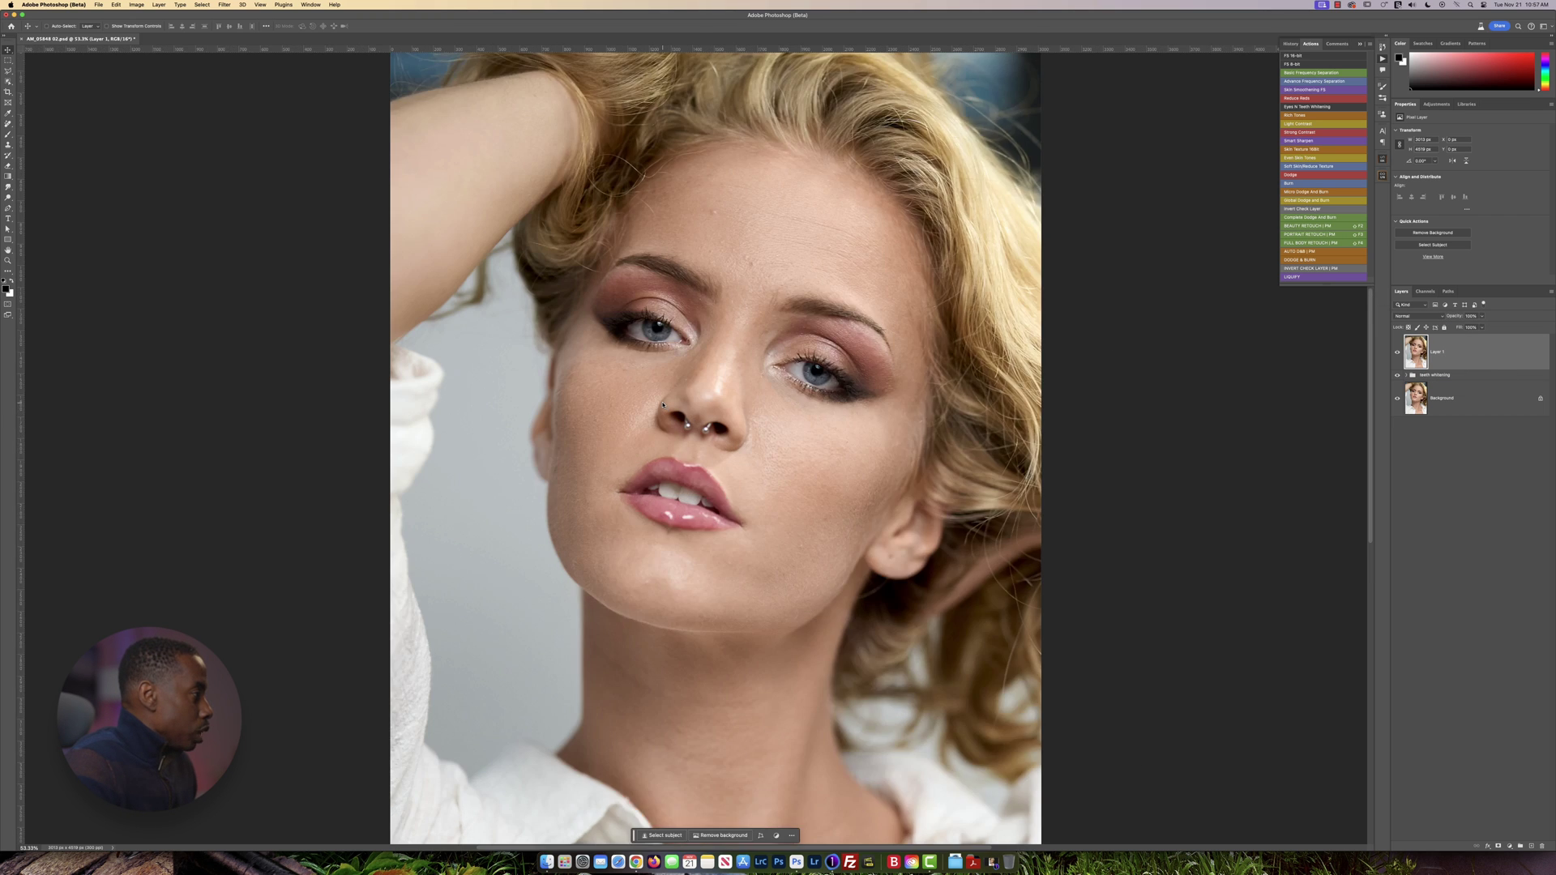
pyautogui.scroll(4, 835, 187)
pyautogui.hscroll(1, 835, 187)
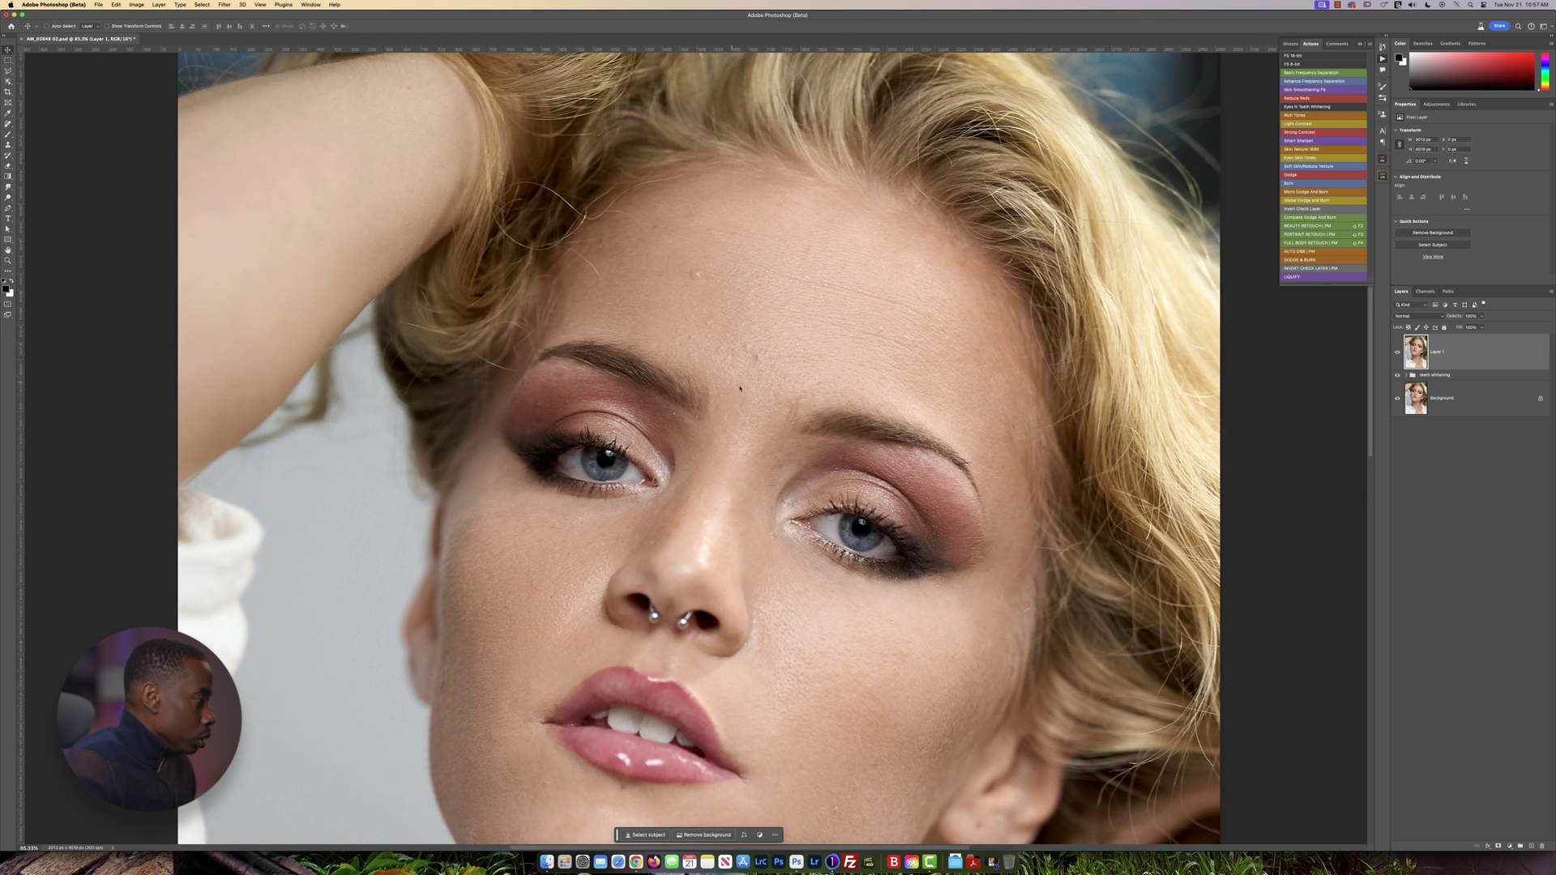
pyautogui.scroll(-7, 802, 385)
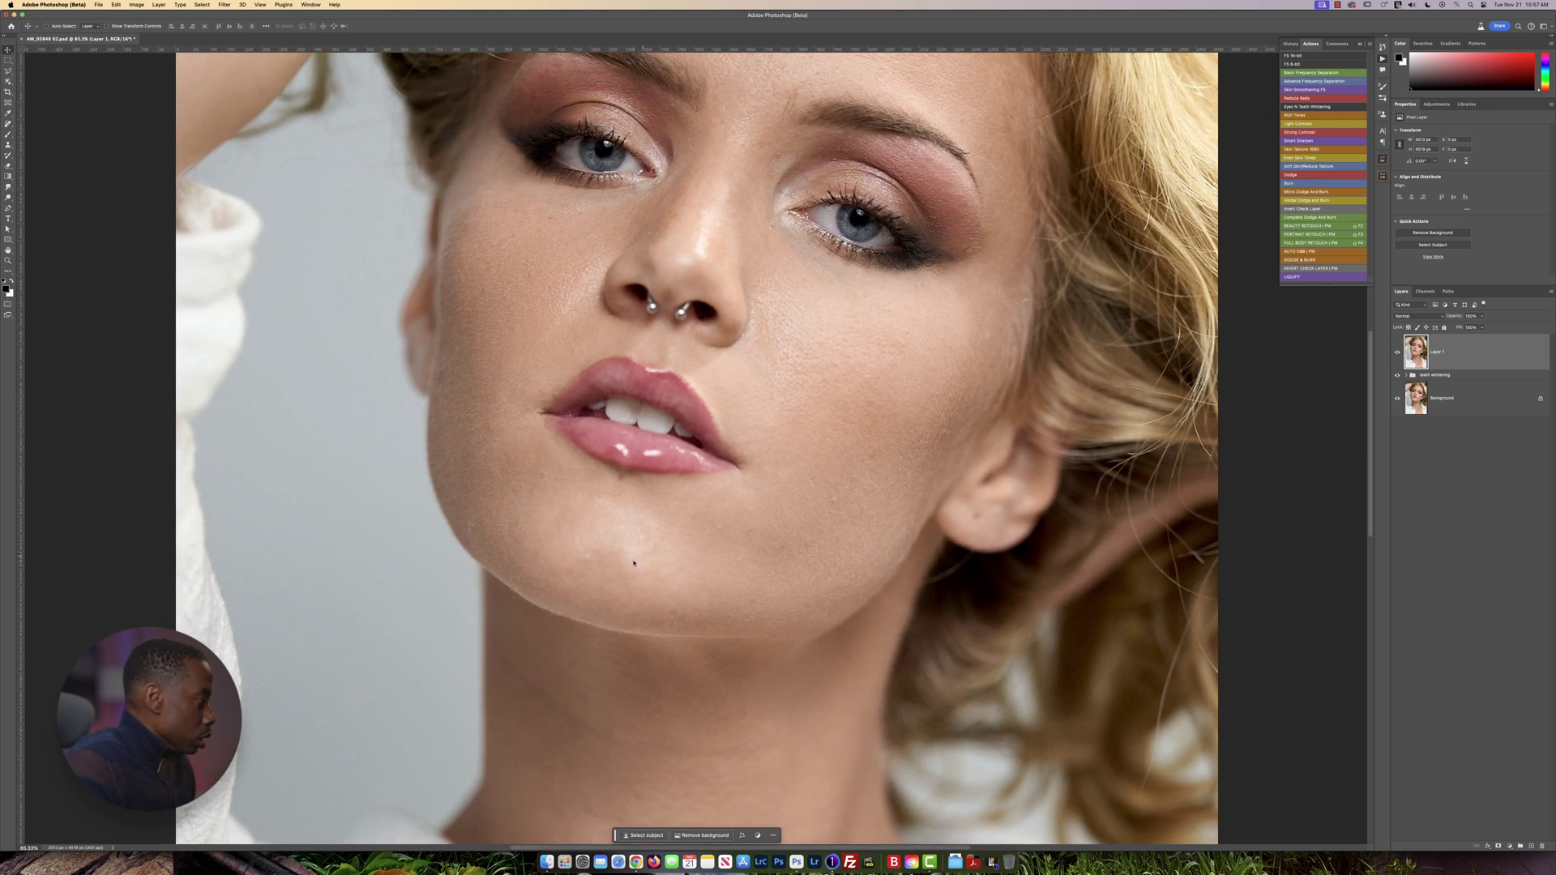
pyautogui.scroll(-8, 779, 625)
pyautogui.hscroll(-1, 779, 625)
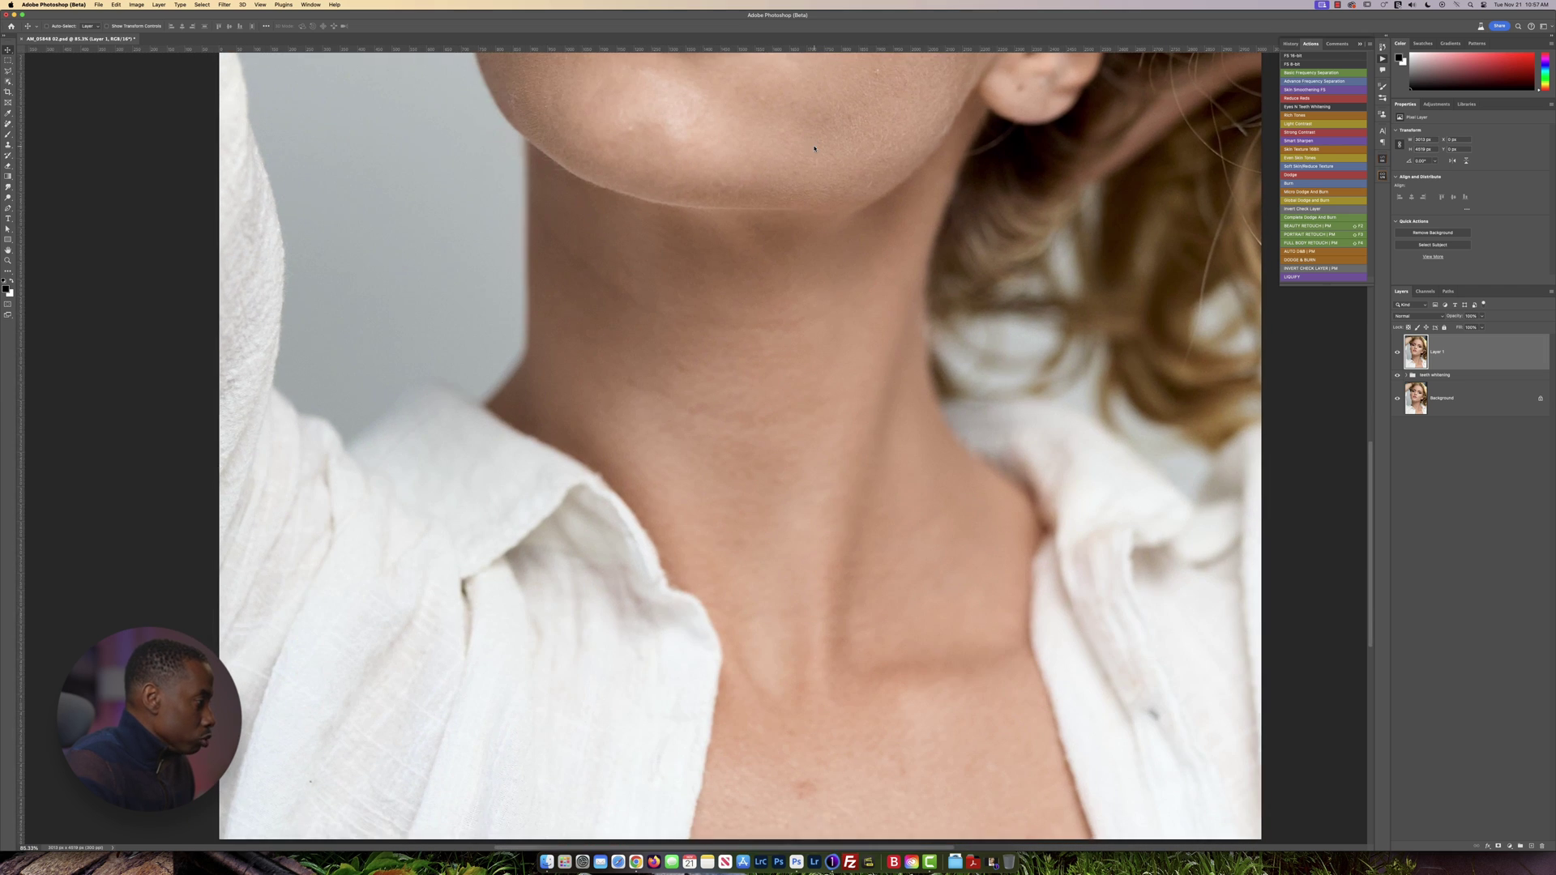
pyautogui.scroll(-1, 840, 703)
pyautogui.scroll(-1, 840, 703)
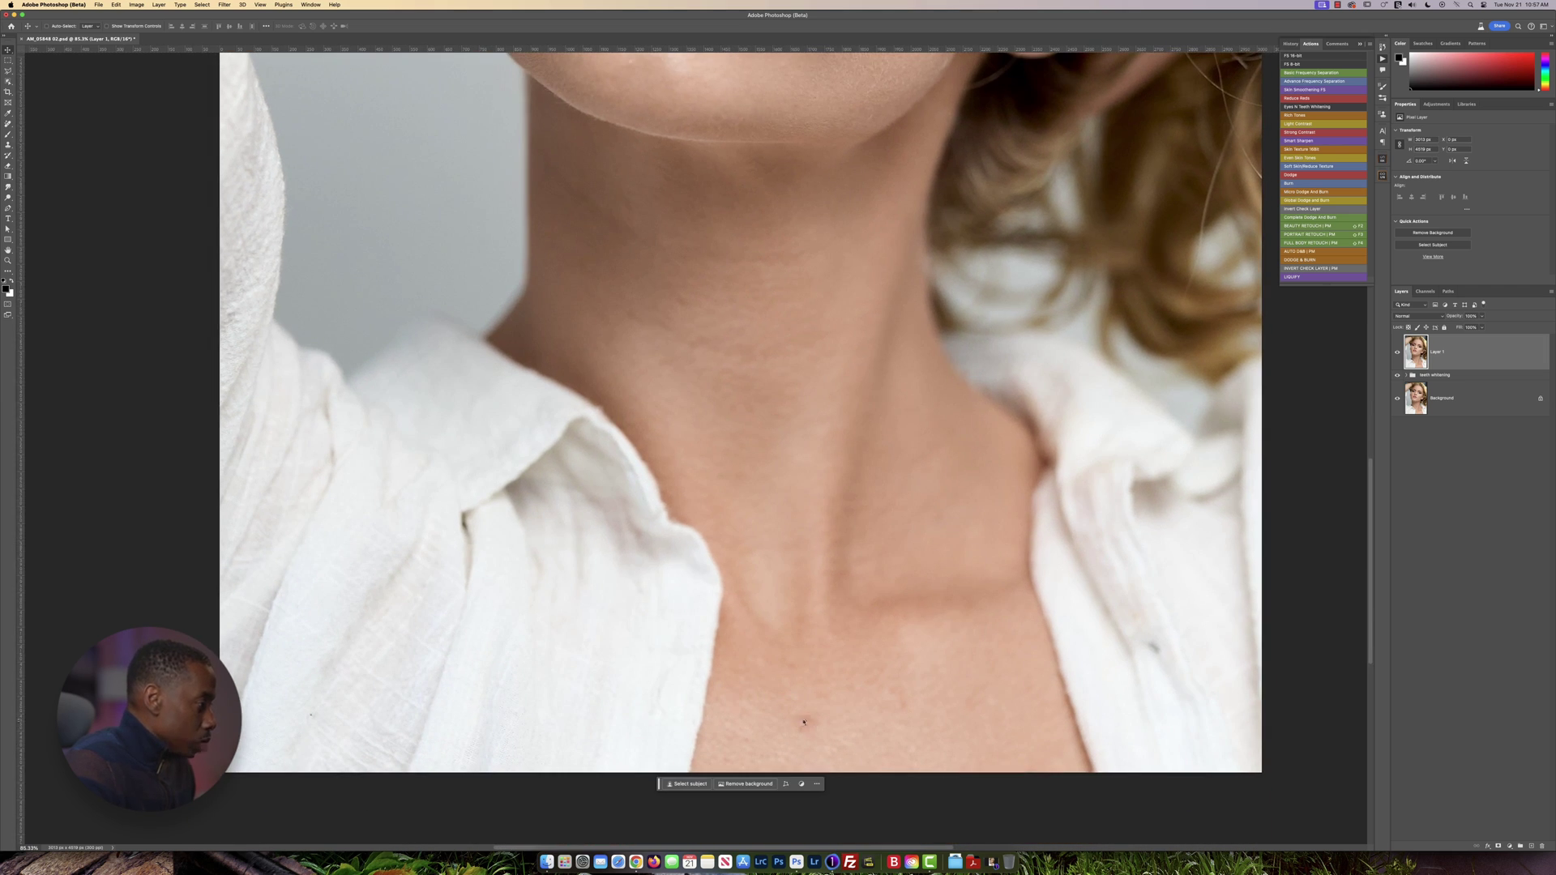
pyautogui.scroll(10, 760, 253)
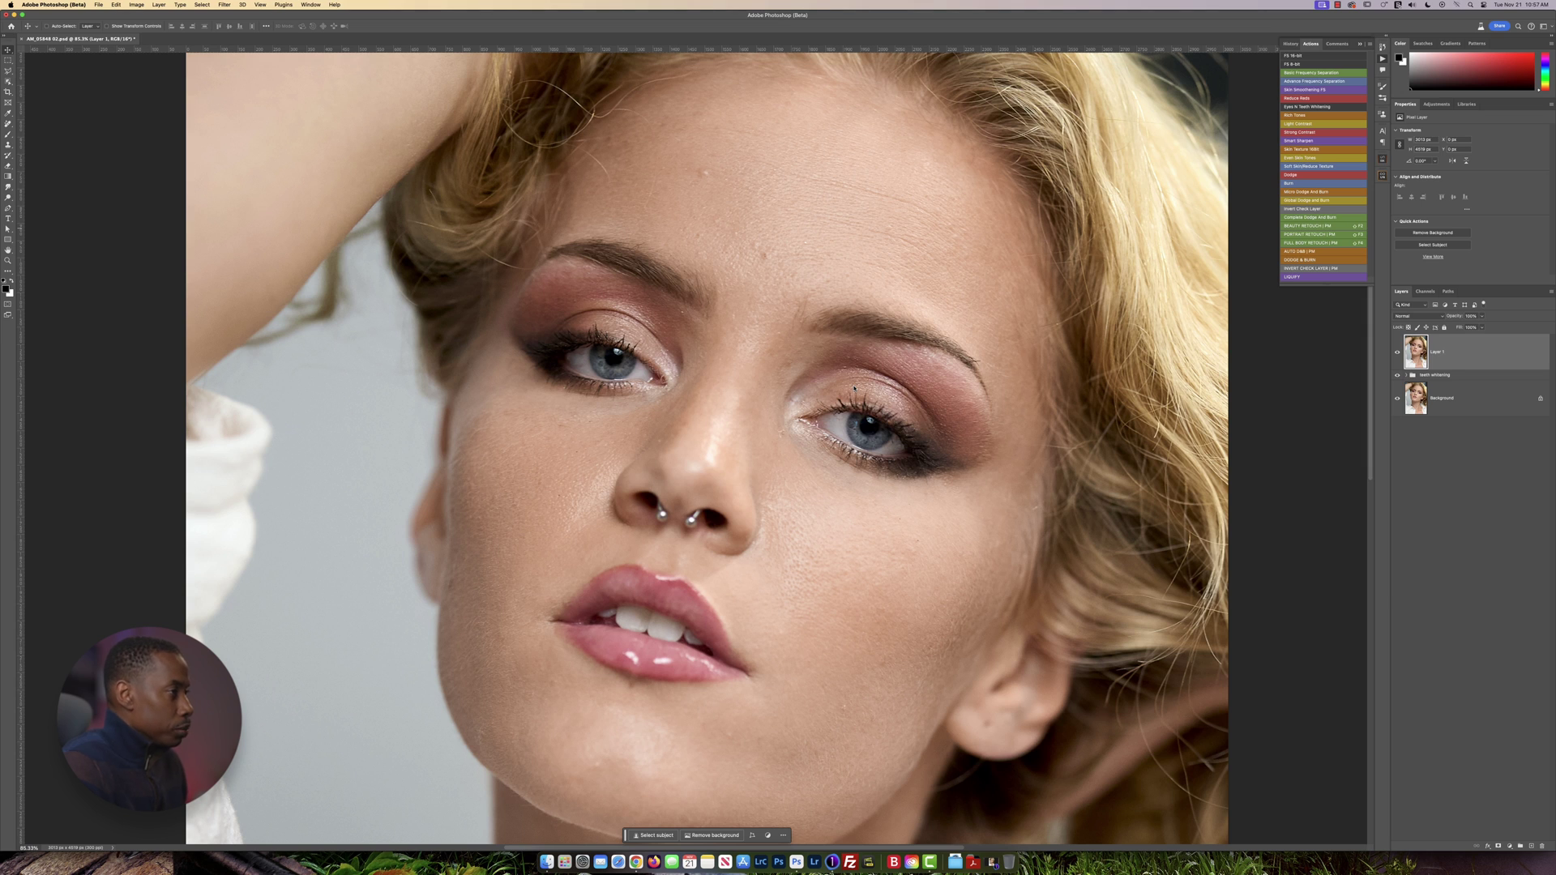
# - Run the BEAUTY RETOUCH | PM action, expand its group, and target the PAINT HERE mask with the Brush at 25% flow
pyautogui.hotkey('shift', 'F2')
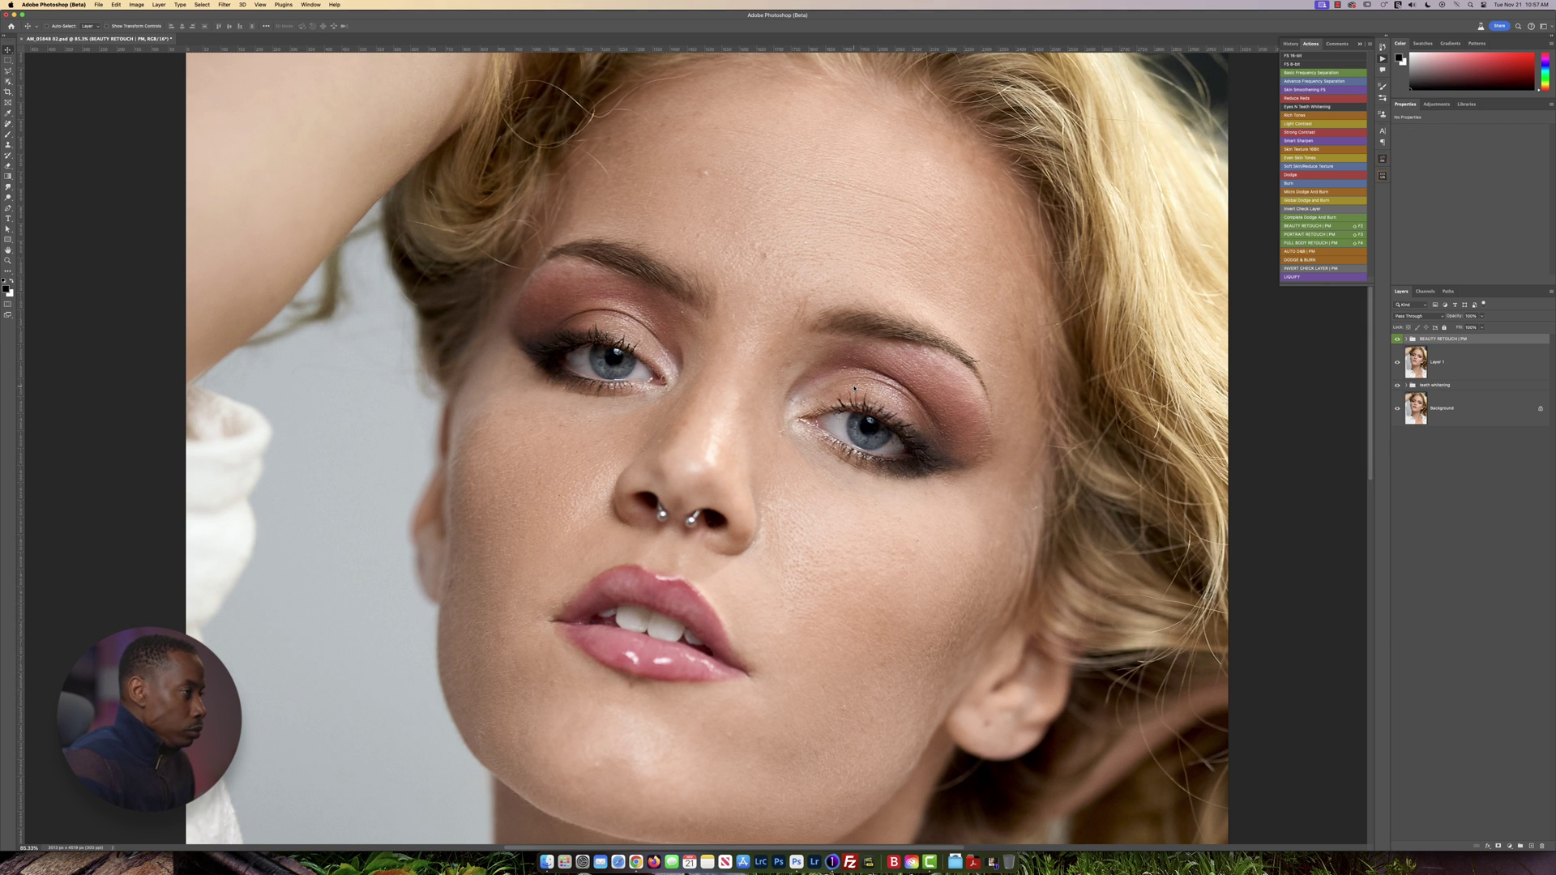
pyautogui.click(1406, 339)
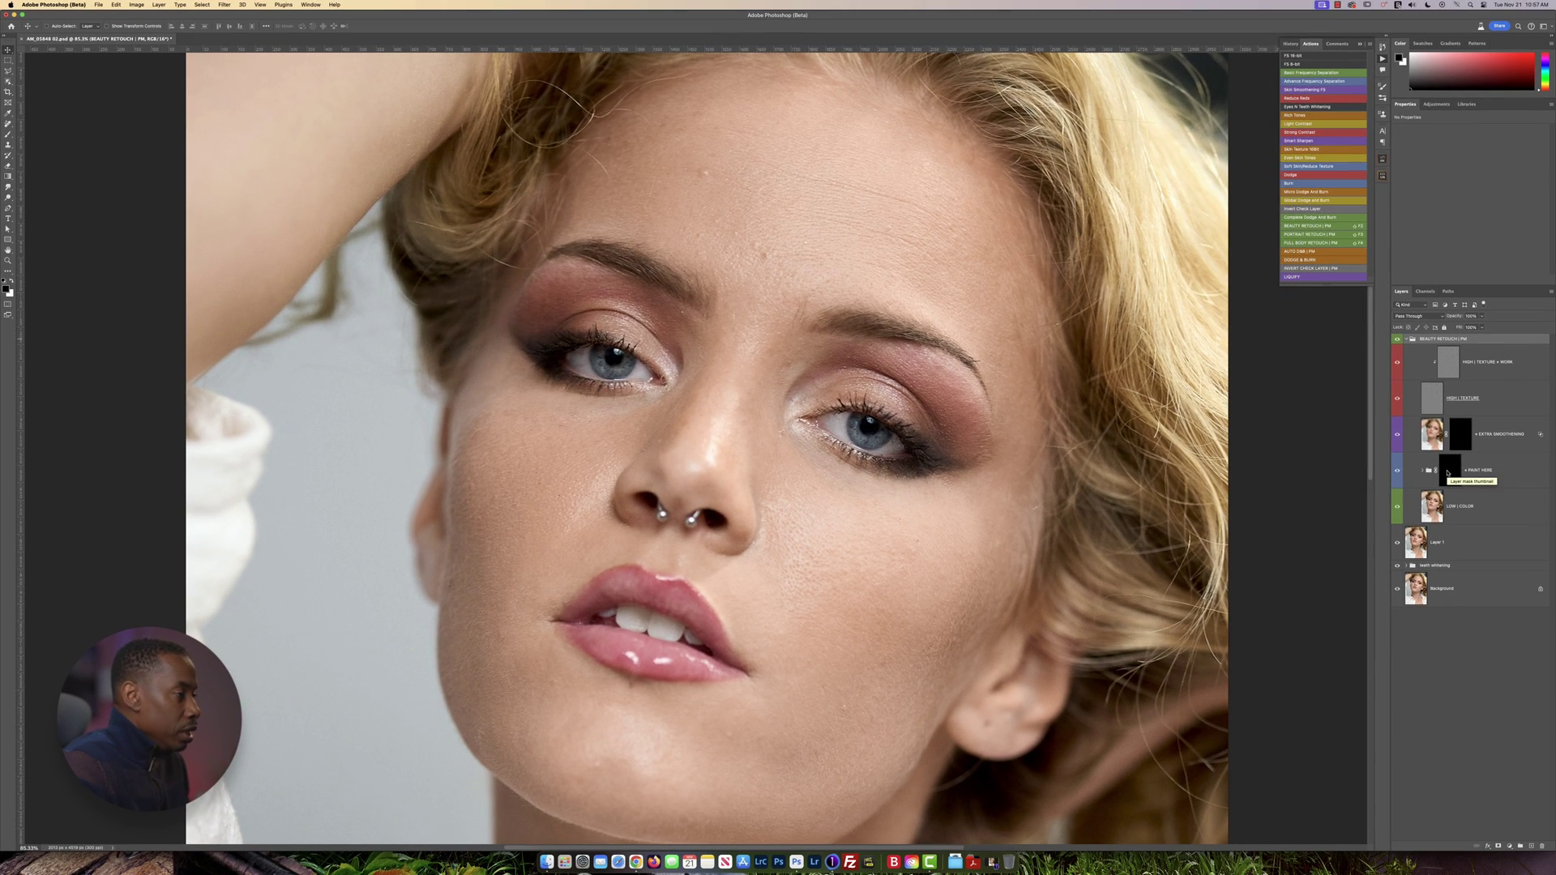
pyautogui.press('b')
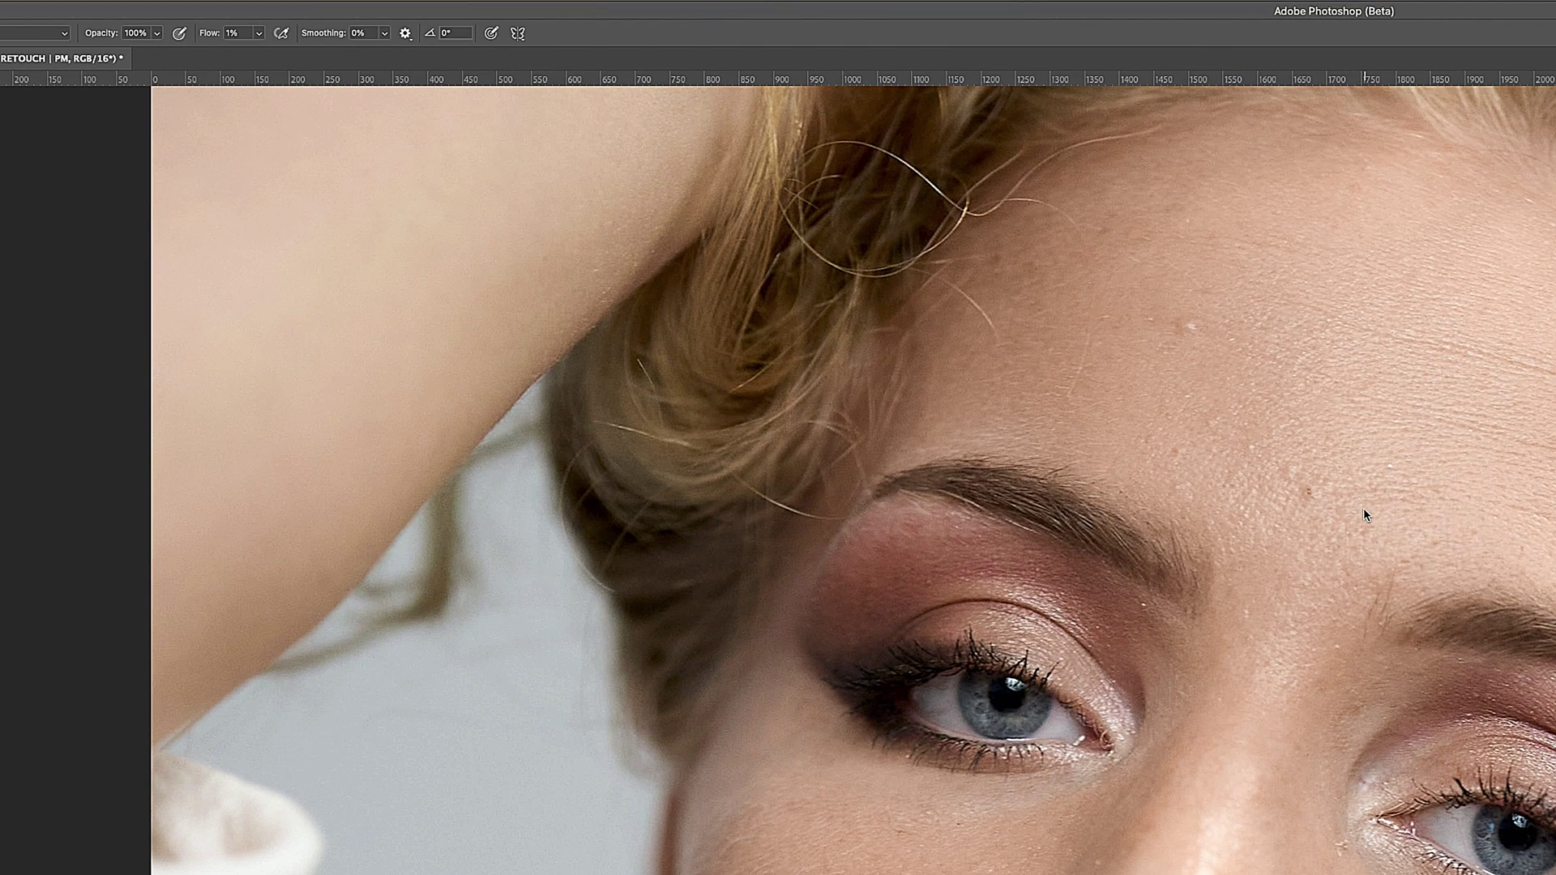
pyautogui.hotkey('shift', '2')
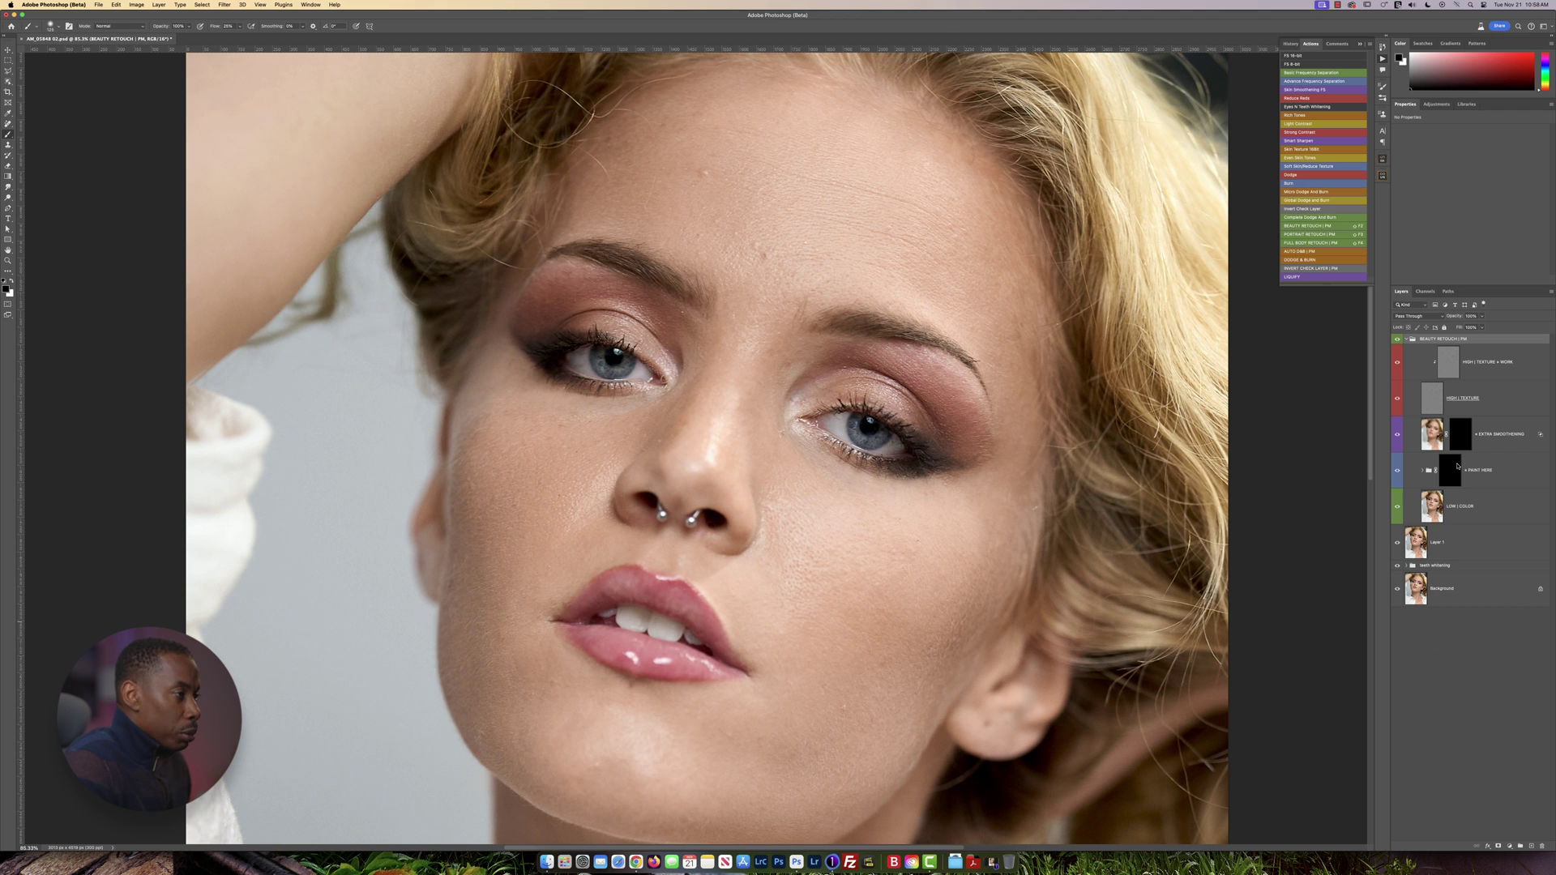
pyautogui.click(1458, 467)
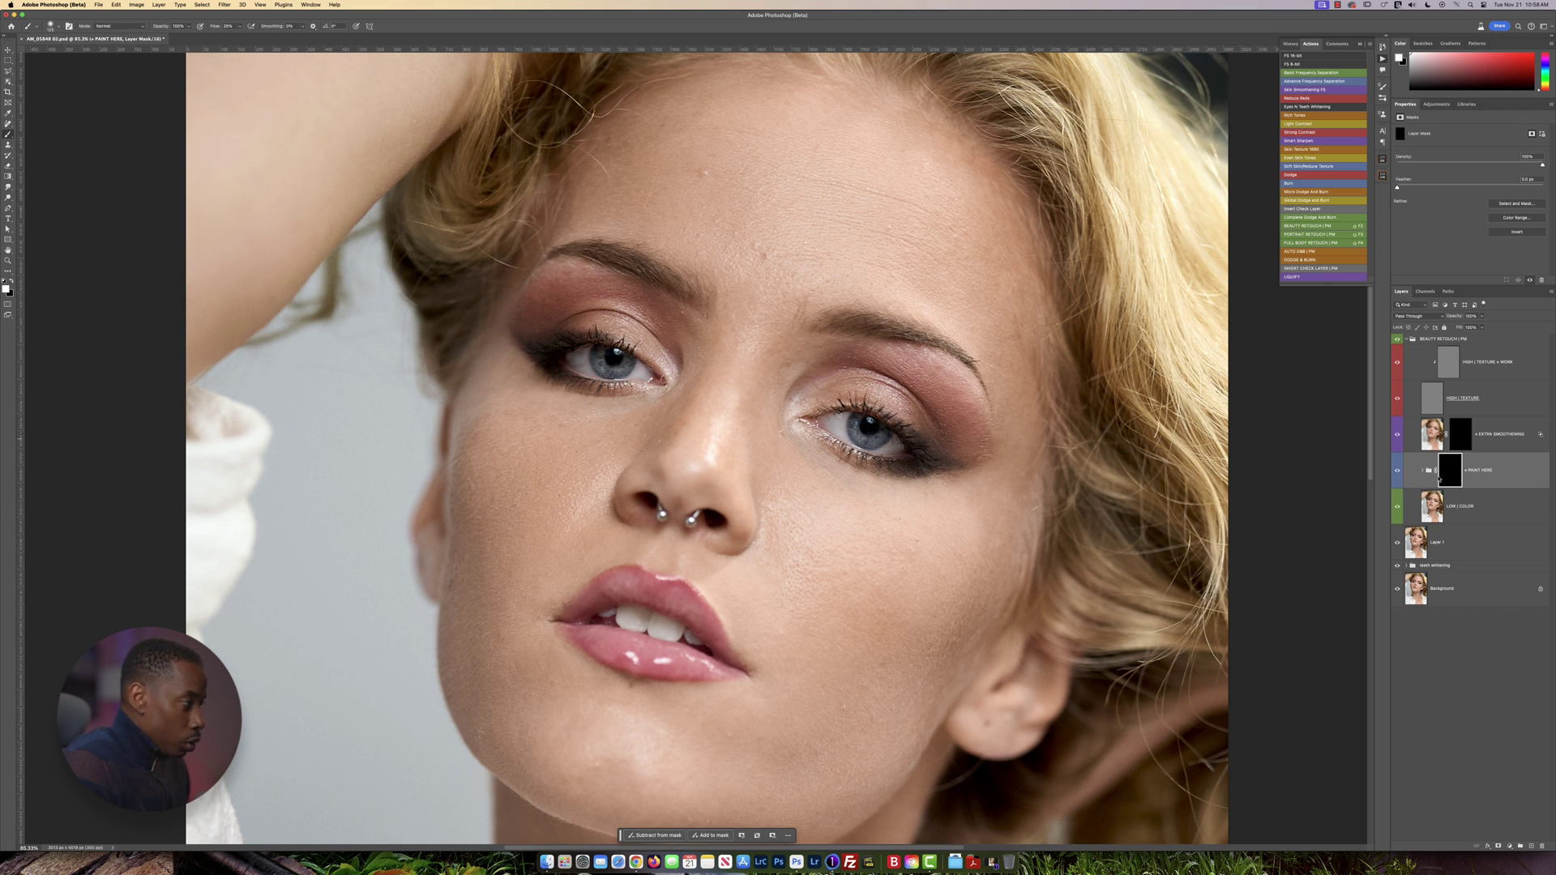
pyautogui.scroll(-5, 925, 575)
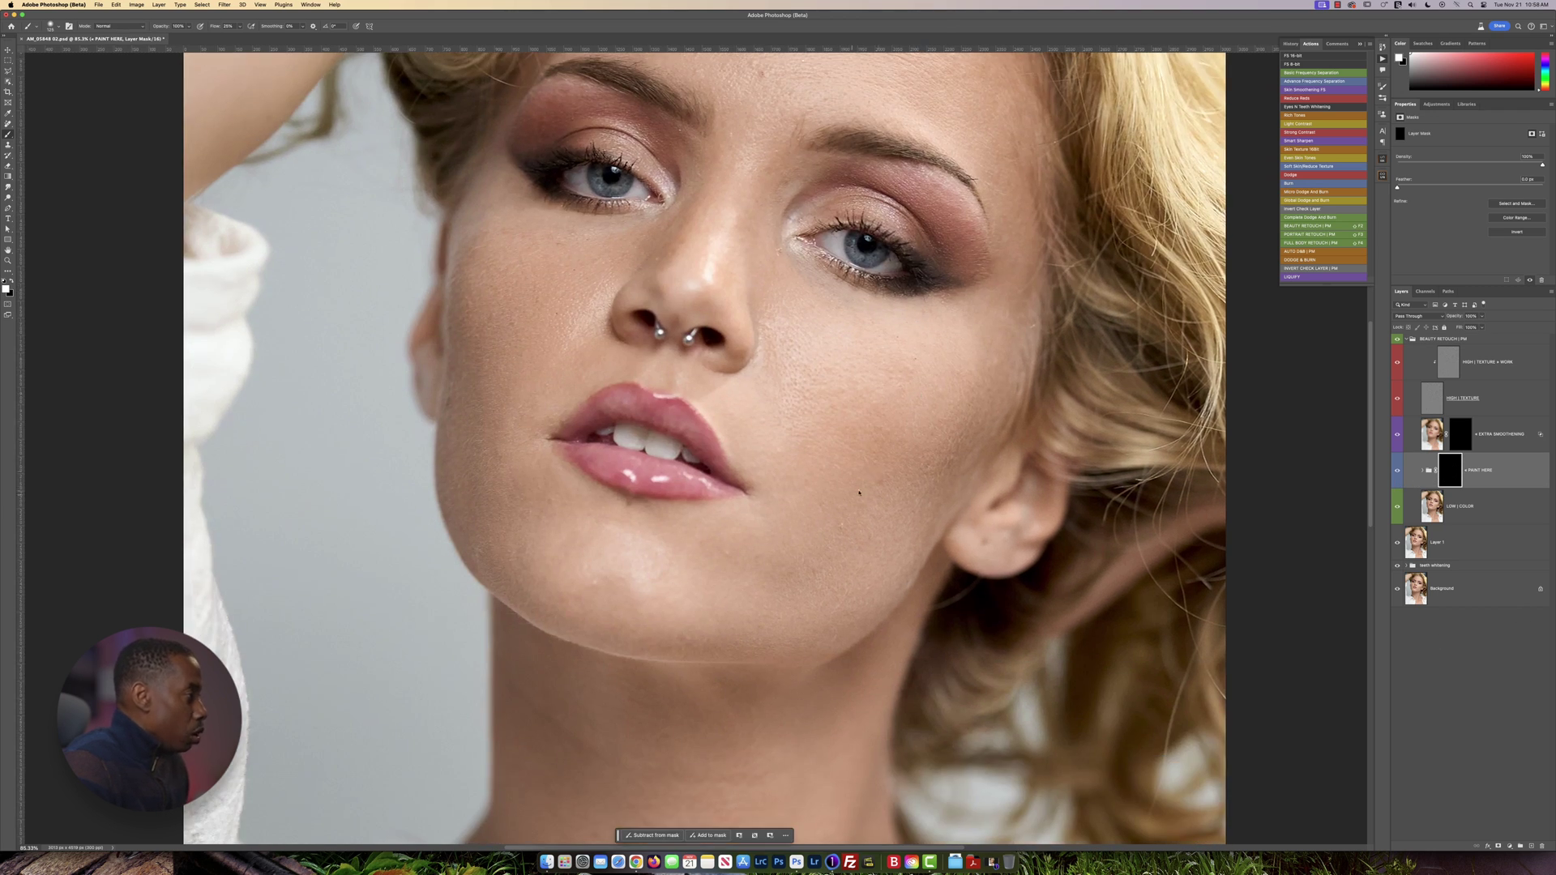
pyautogui.scroll(2, 862, 521)
pyautogui.scroll(2, 861, 521)
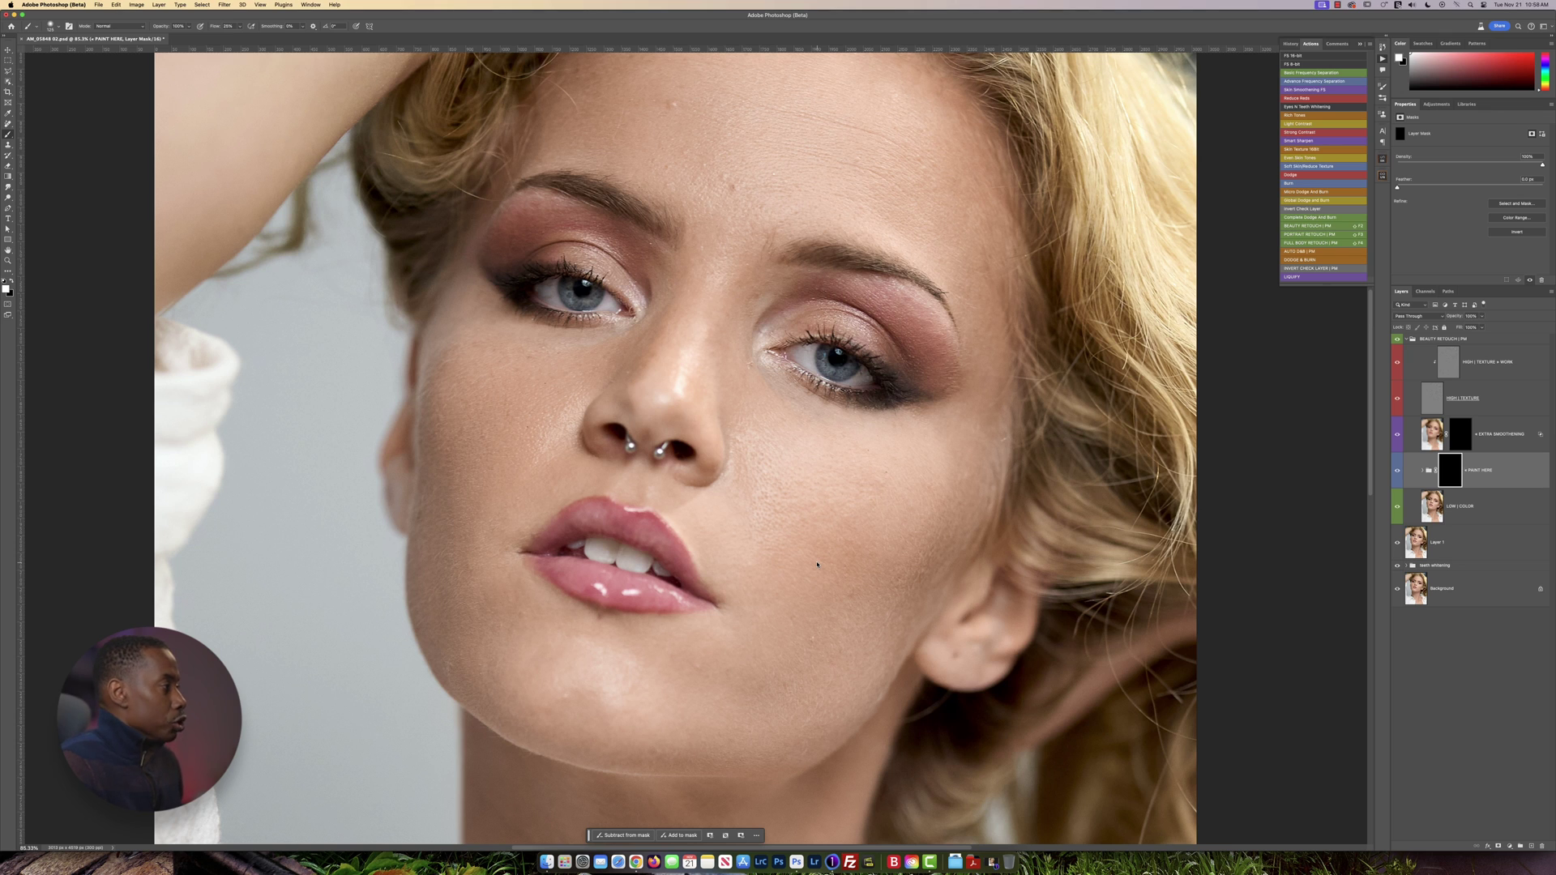
pyautogui.scroll(-1, 843, 522)
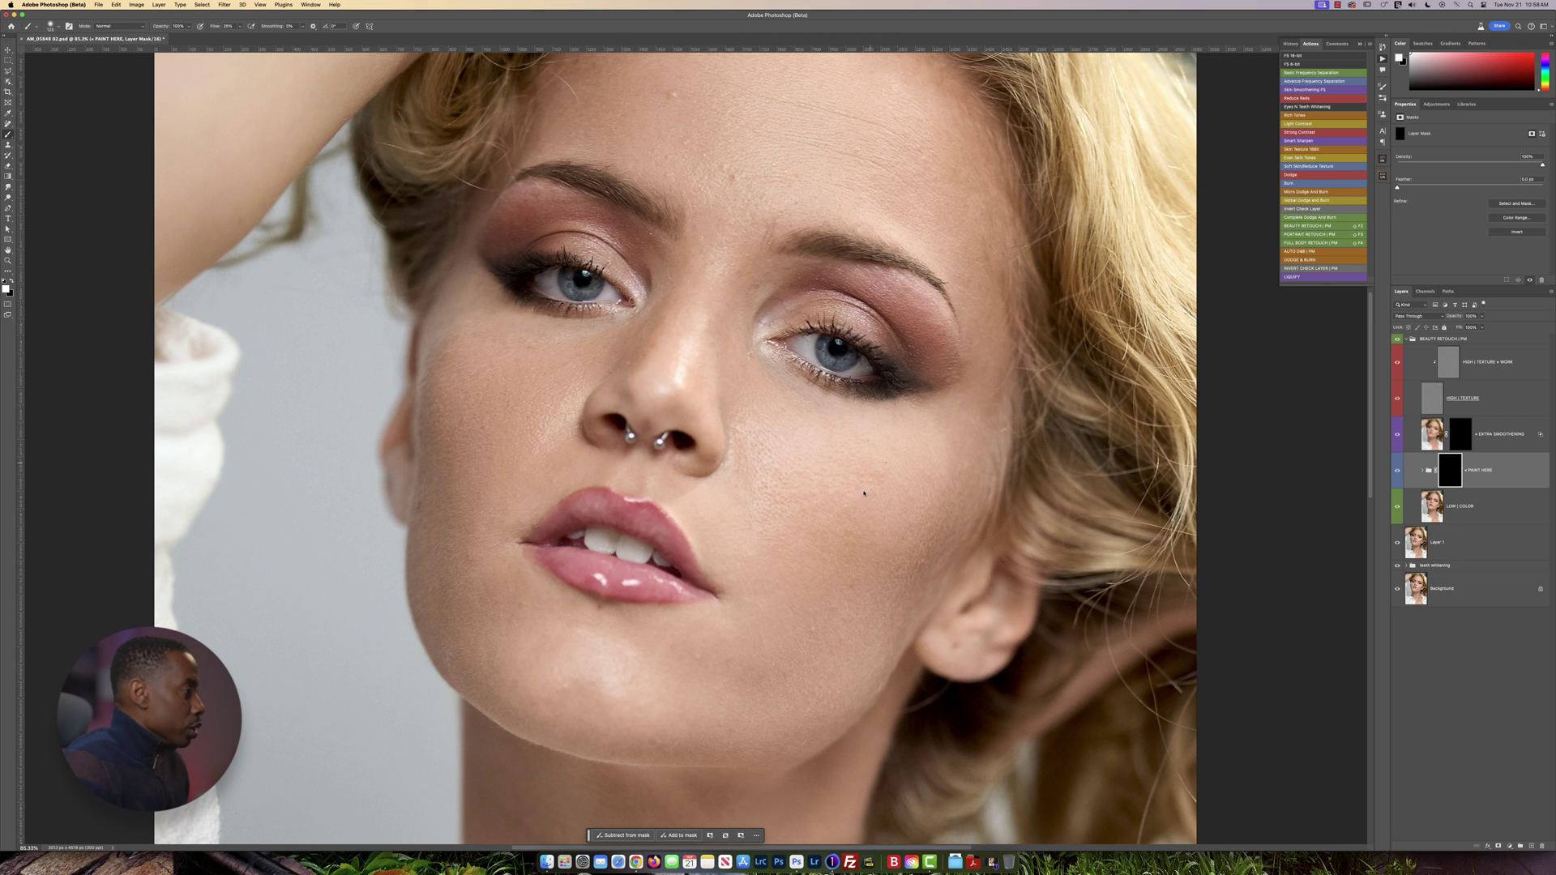
pyautogui.moveTo(824, 567); pyautogui.dragTo(840, 573)
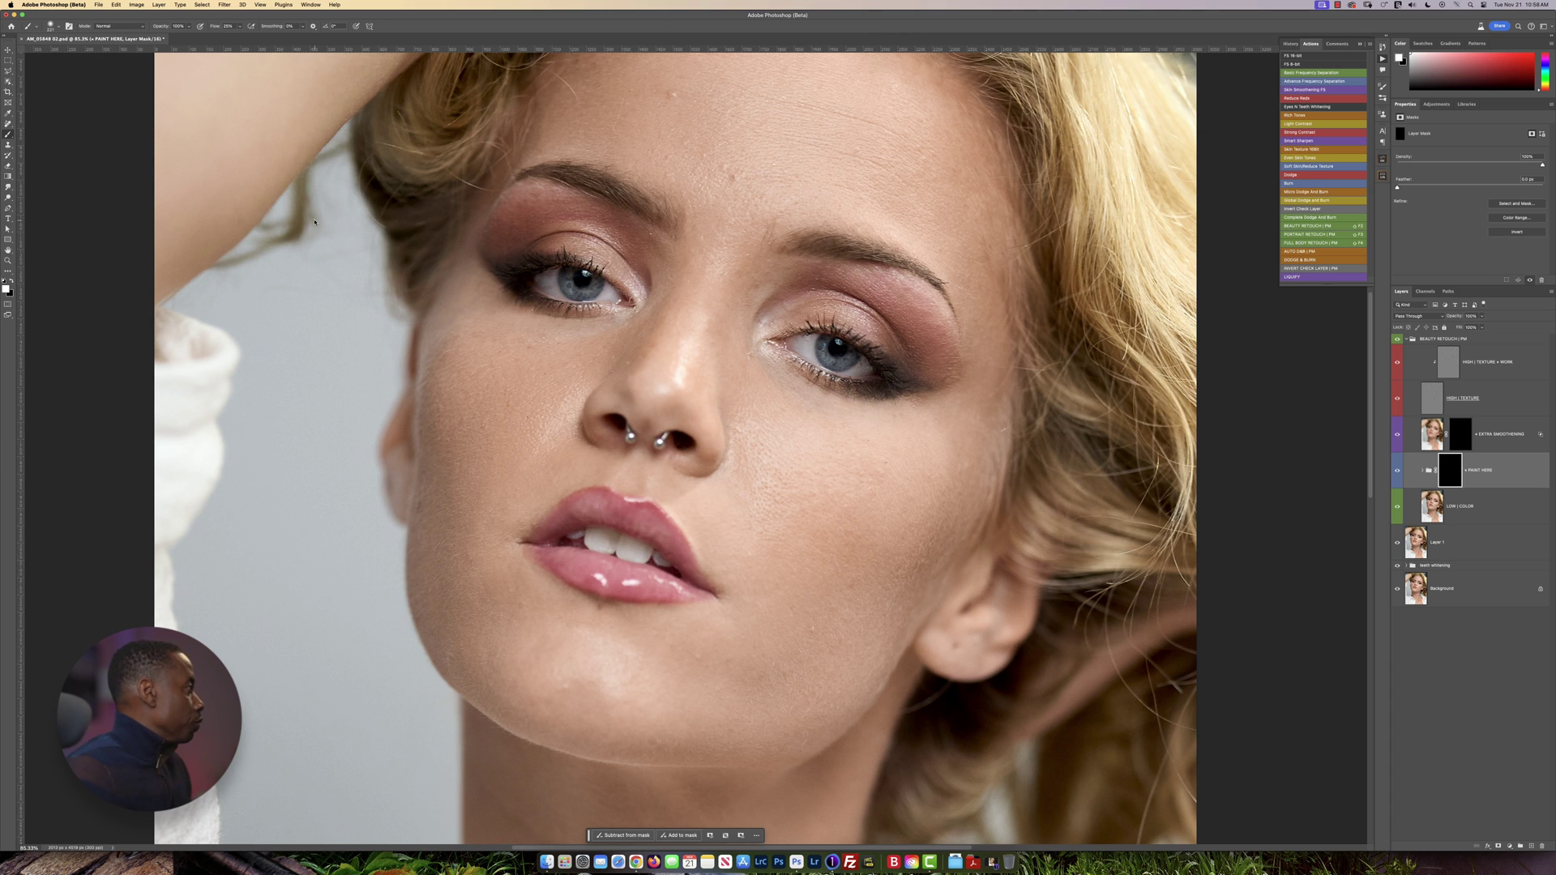
# - Set the Soft Round brush's hardness to 0%
pyautogui.click(58, 27)
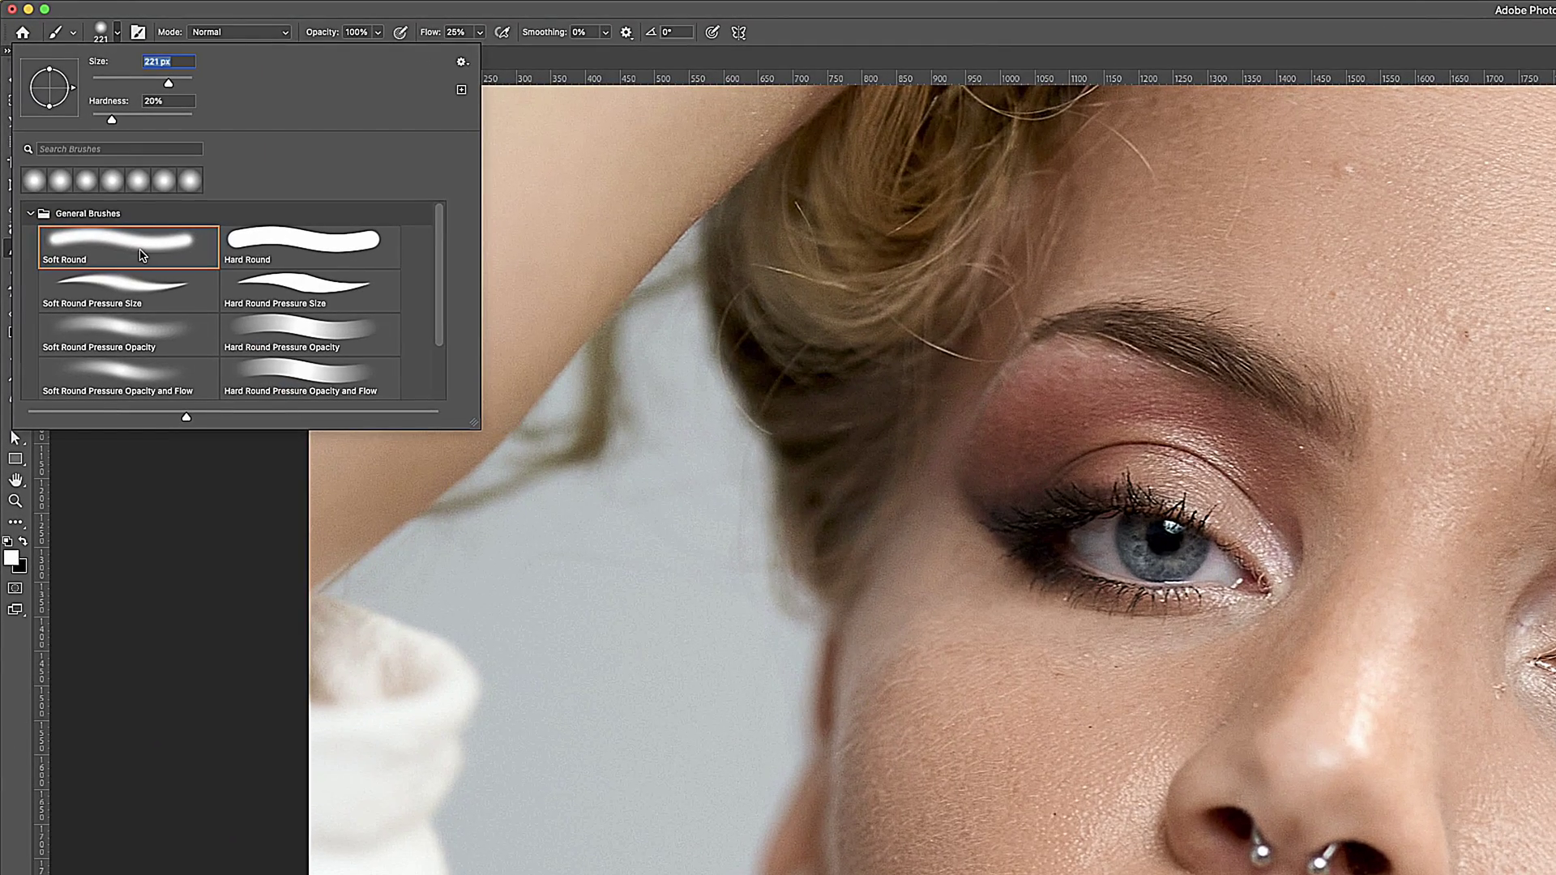
pyautogui.moveTo(112, 119); pyautogui.dragTo(75, 132)
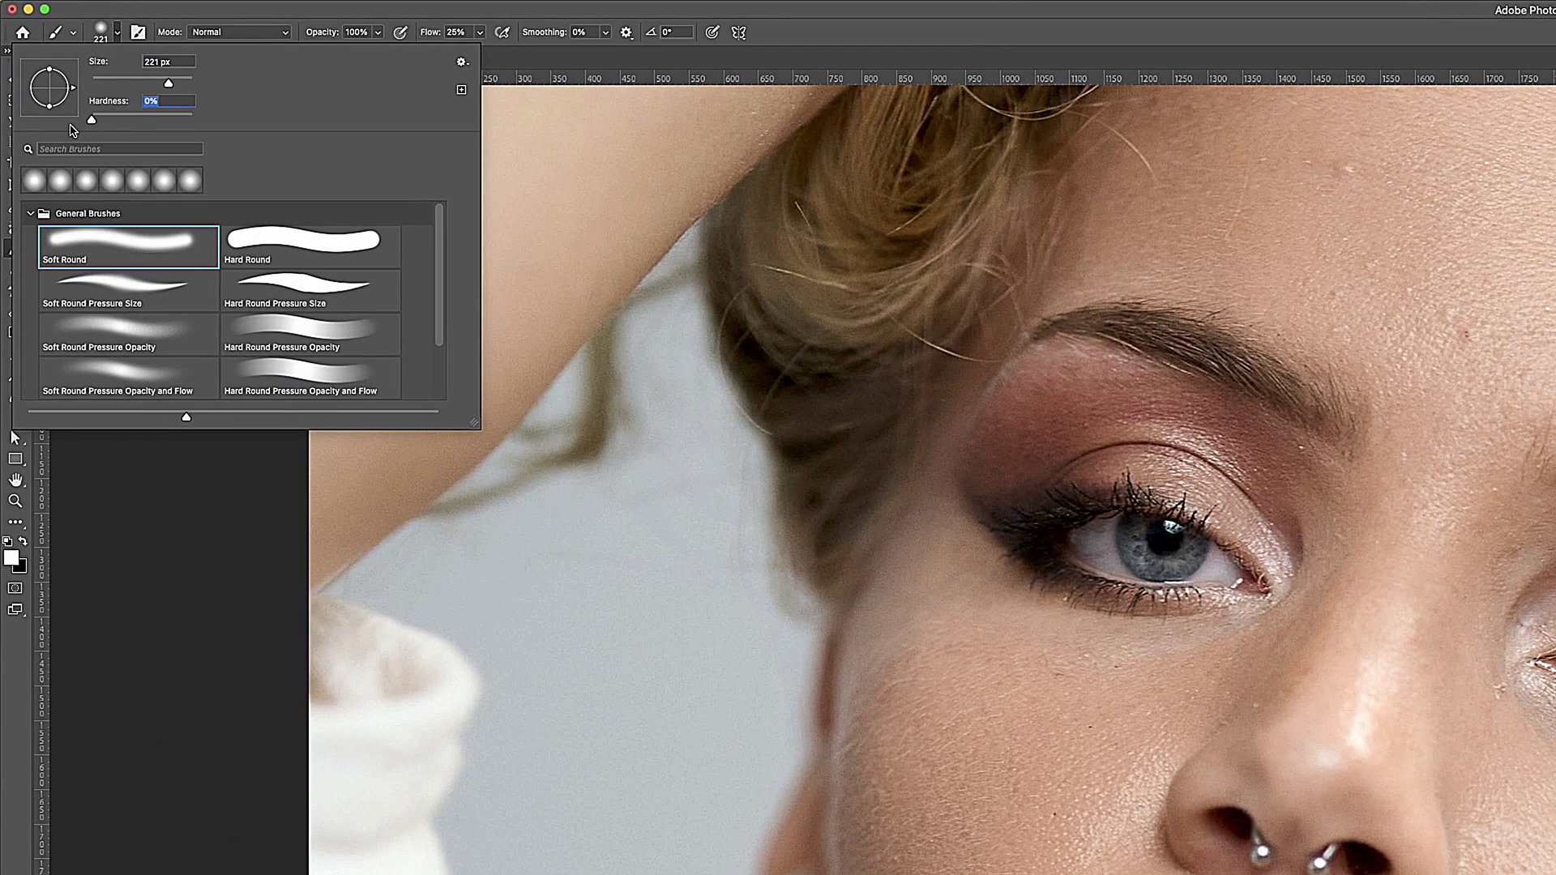
pyautogui.click(1009, 60)
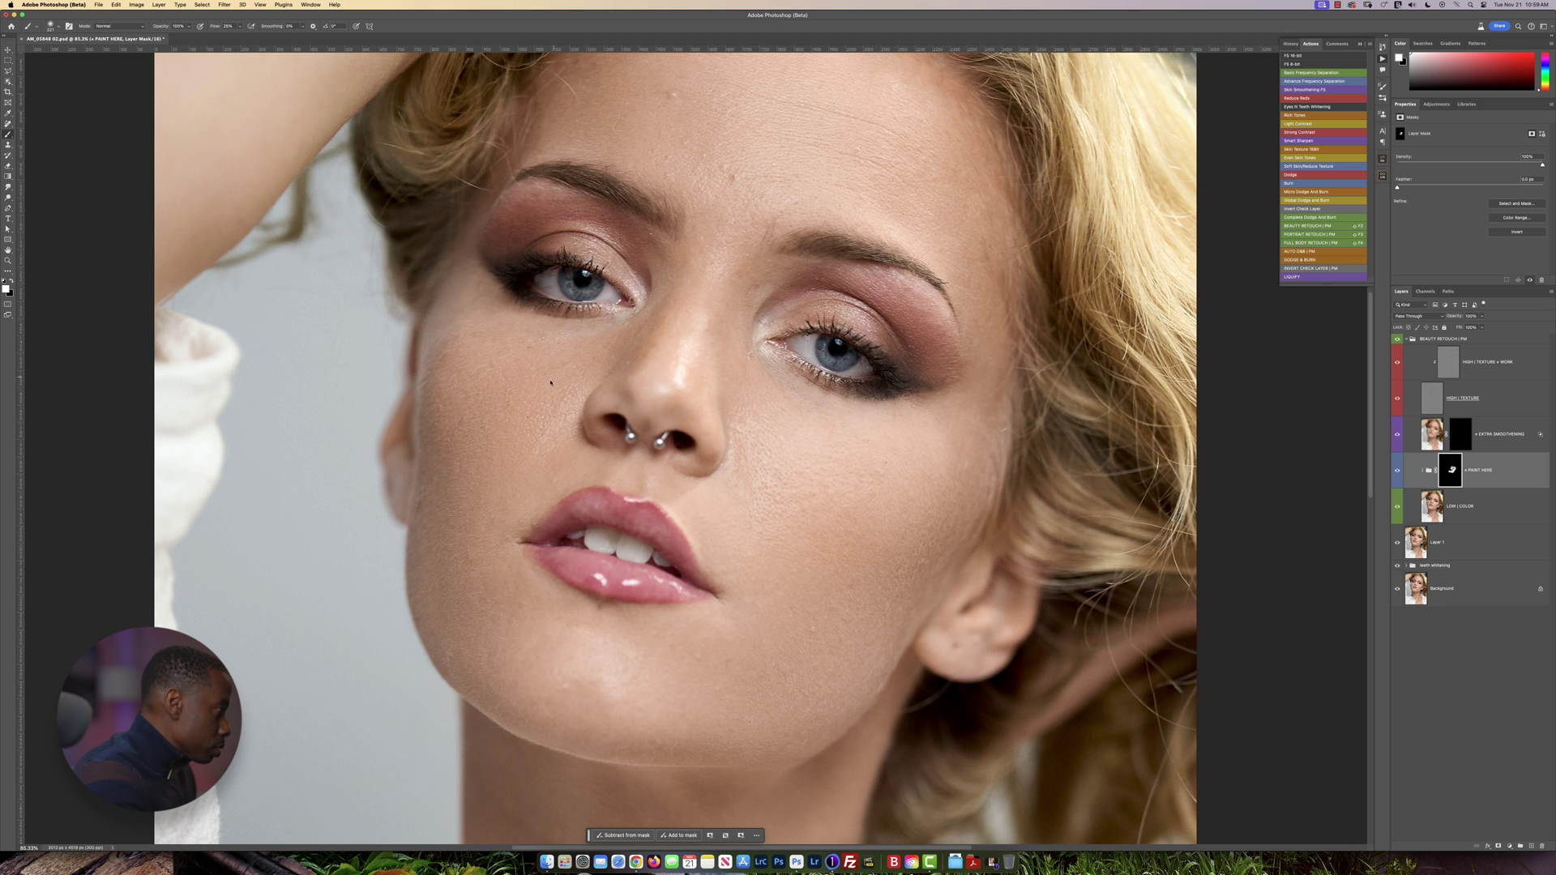
# - Paint white on the PAINT HERE mask over the forehead and cheeks to smooth the skin
pyautogui.scroll(5, 625, 510)
pyautogui.moveTo(625, 511); pyautogui.dragTo(618, 515)
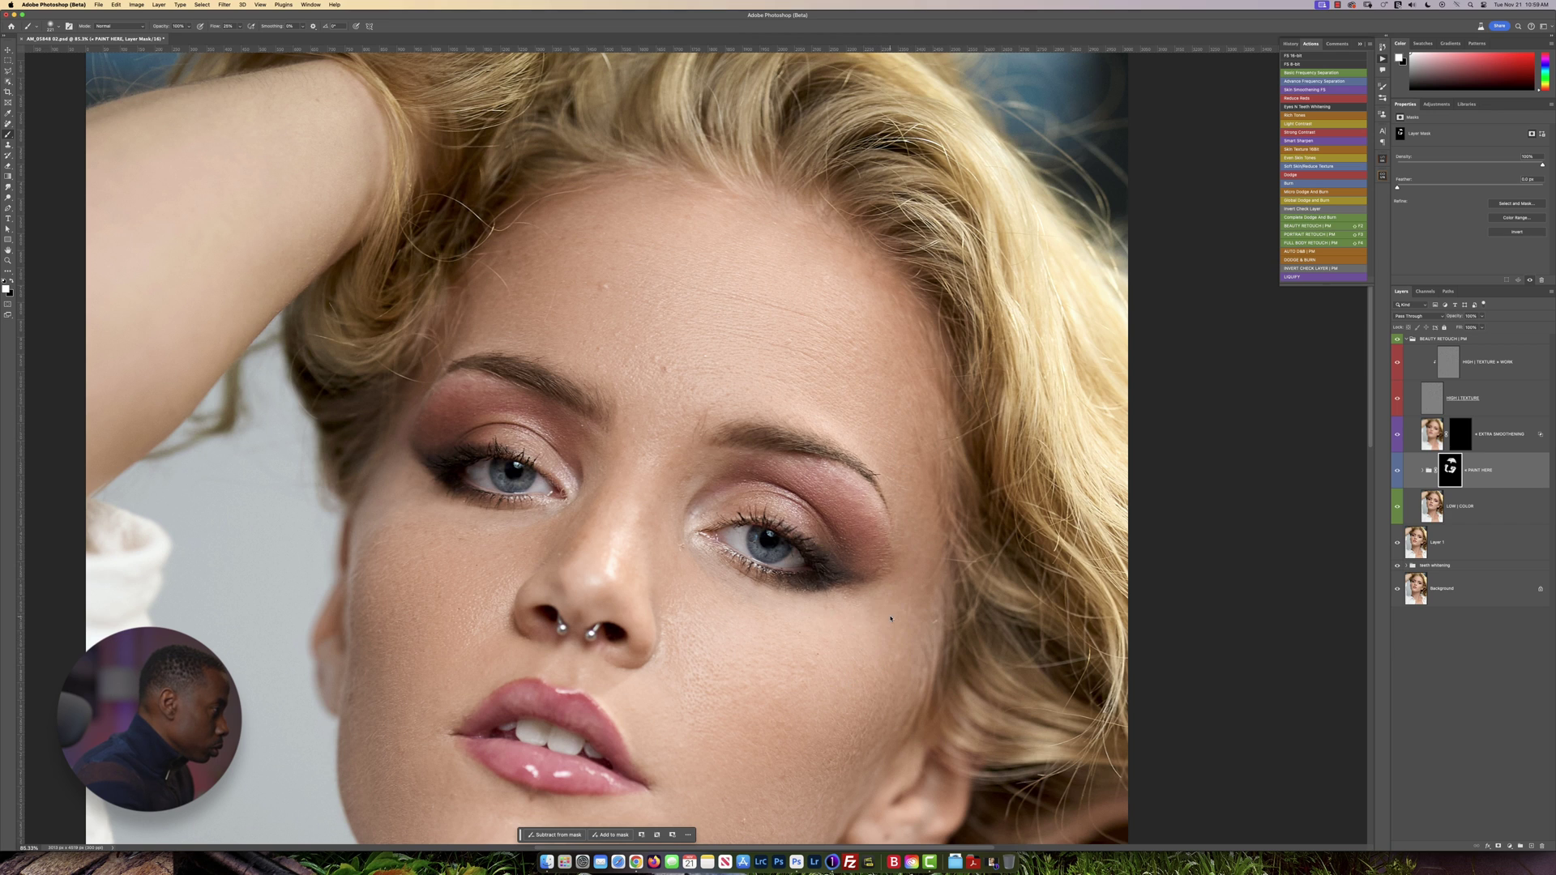
pyautogui.moveTo(766, 639)
pyautogui.mouseDown()
pyautogui.moveTo(691, 635)
pyautogui.moveTo(727, 625)
pyautogui.moveTo(710, 624)
pyautogui.mouseUp()
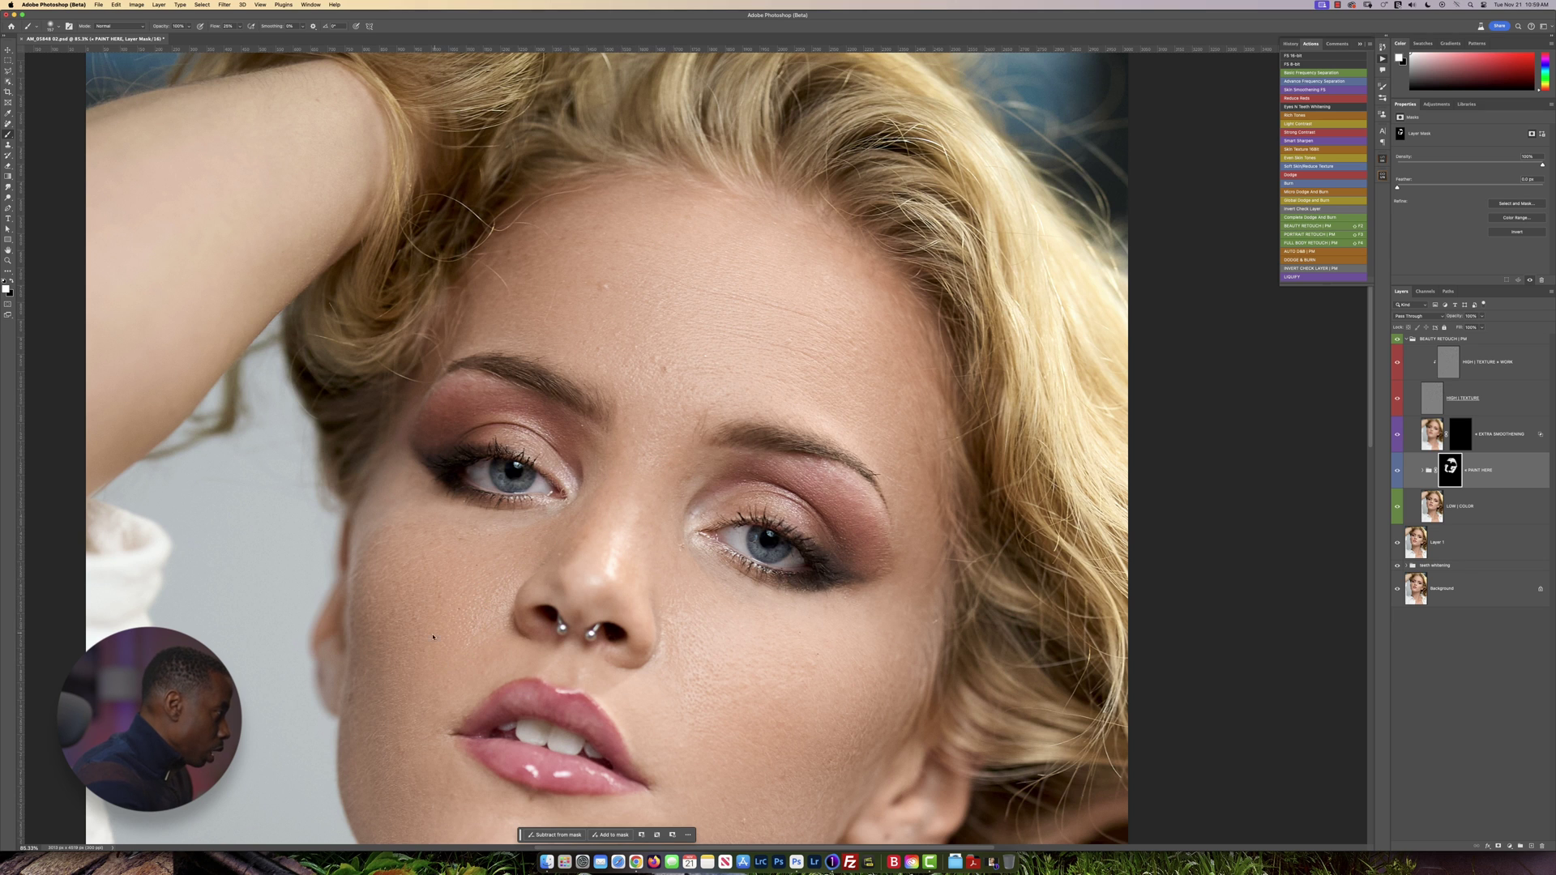
pyautogui.scroll(-5, 430, 551)
pyautogui.hscroll(-2, 429, 551)
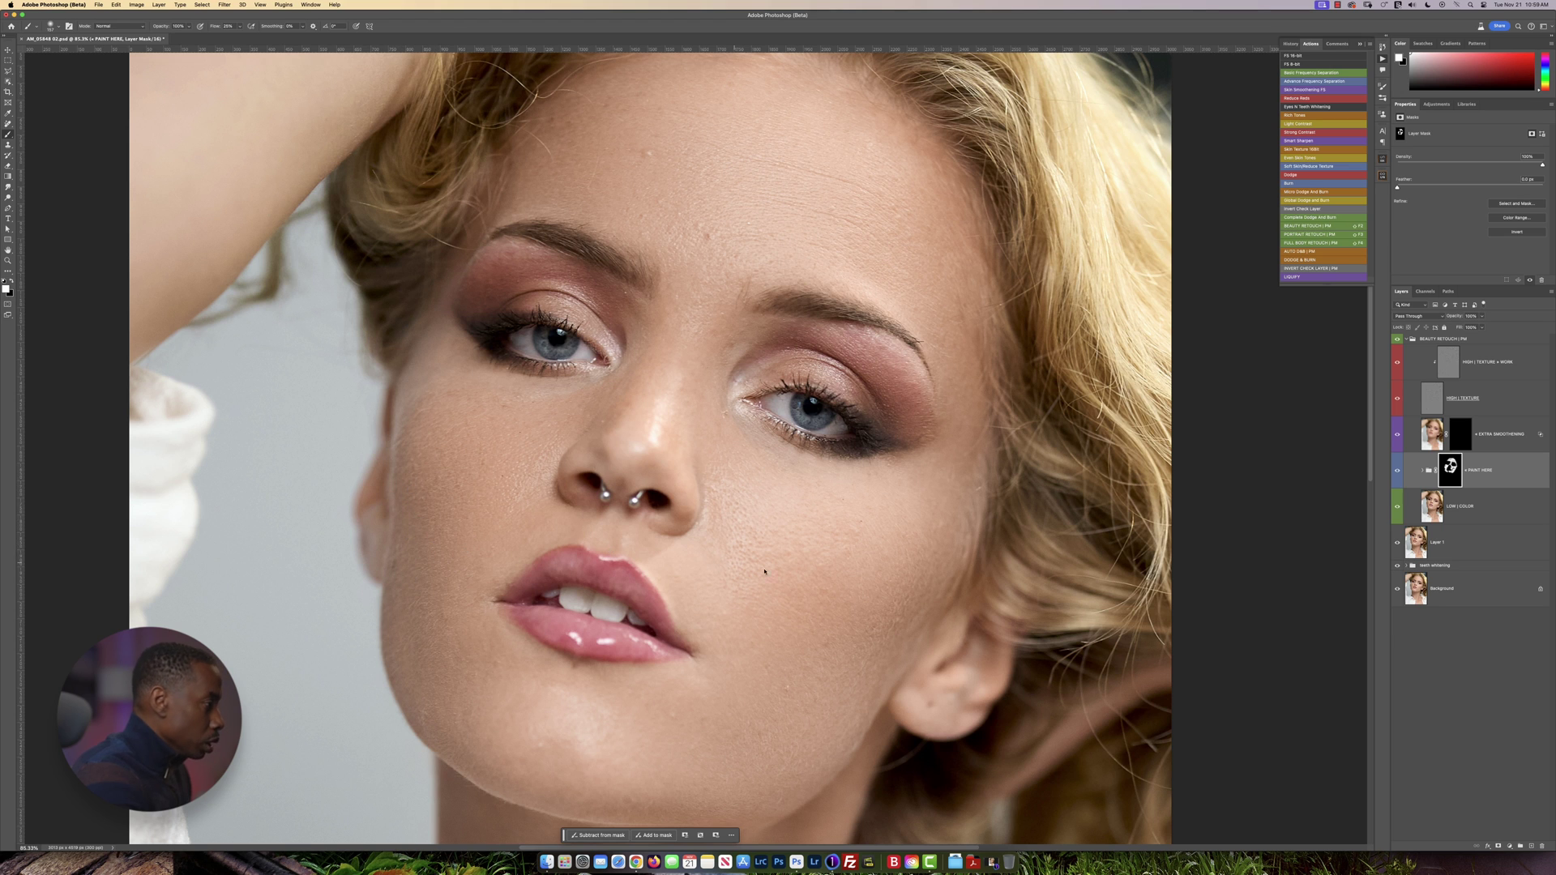
pyautogui.scroll(-3, 723, 543)
pyautogui.hscroll(3, 723, 543)
pyautogui.hscroll(1, 723, 543)
pyautogui.scroll(1, 723, 544)
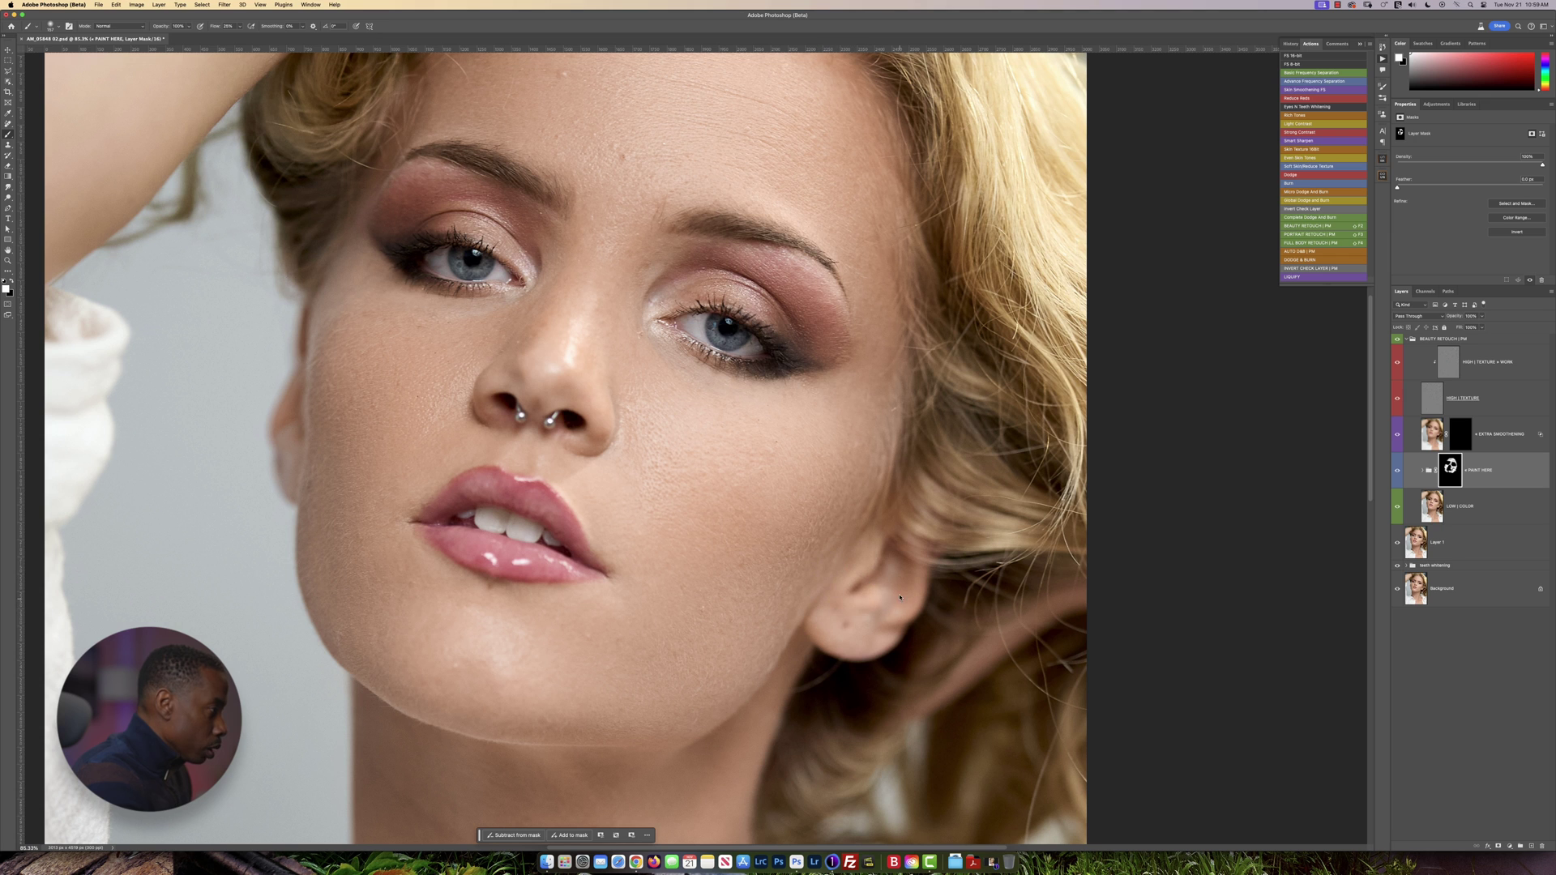
# - Continue the white mask painting around the mouth, chin, under-eye areas and remaining forehead skin
pyautogui.scroll(-5, 899, 598)
pyautogui.hscroll(-4, 900, 597)
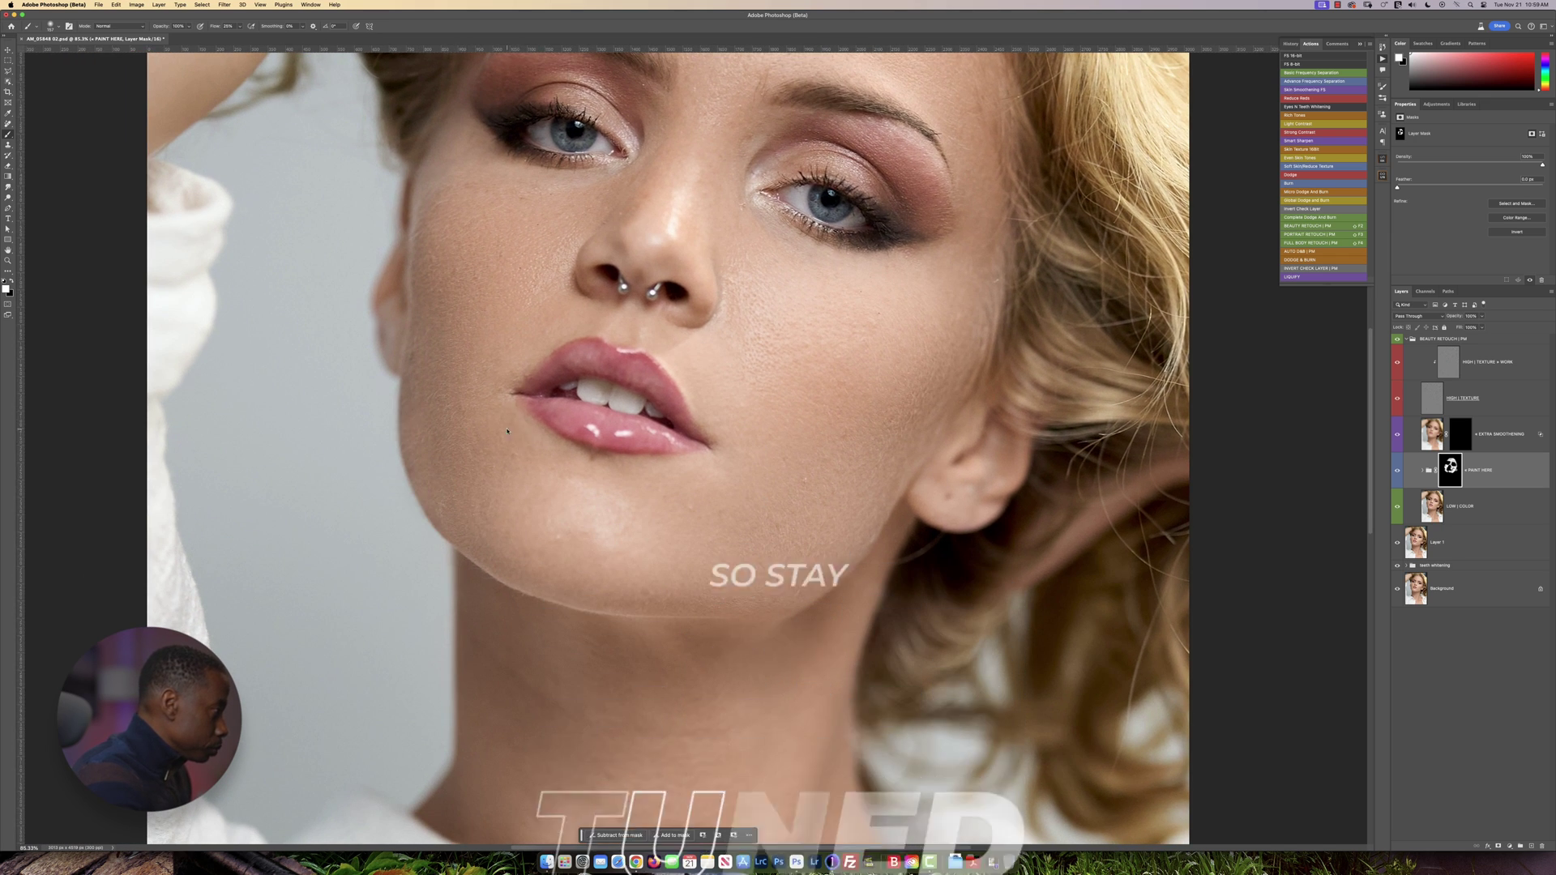
pyautogui.scroll(3, 711, 499)
pyautogui.hscroll(1, 710, 498)
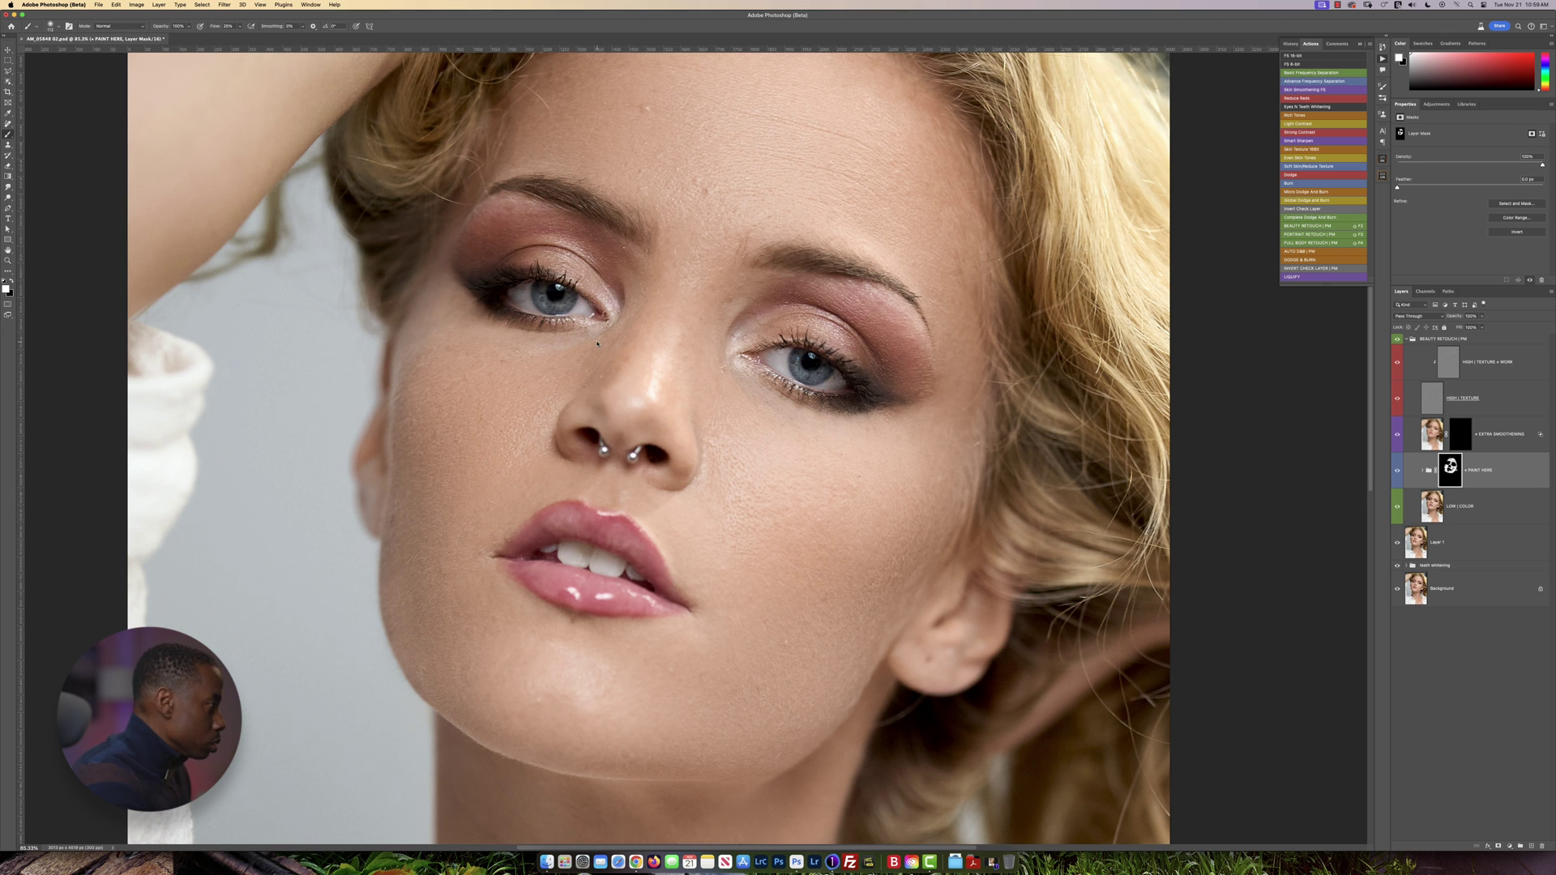
pyautogui.scroll(4, 565, 470)
pyautogui.hscroll(2, 565, 470)
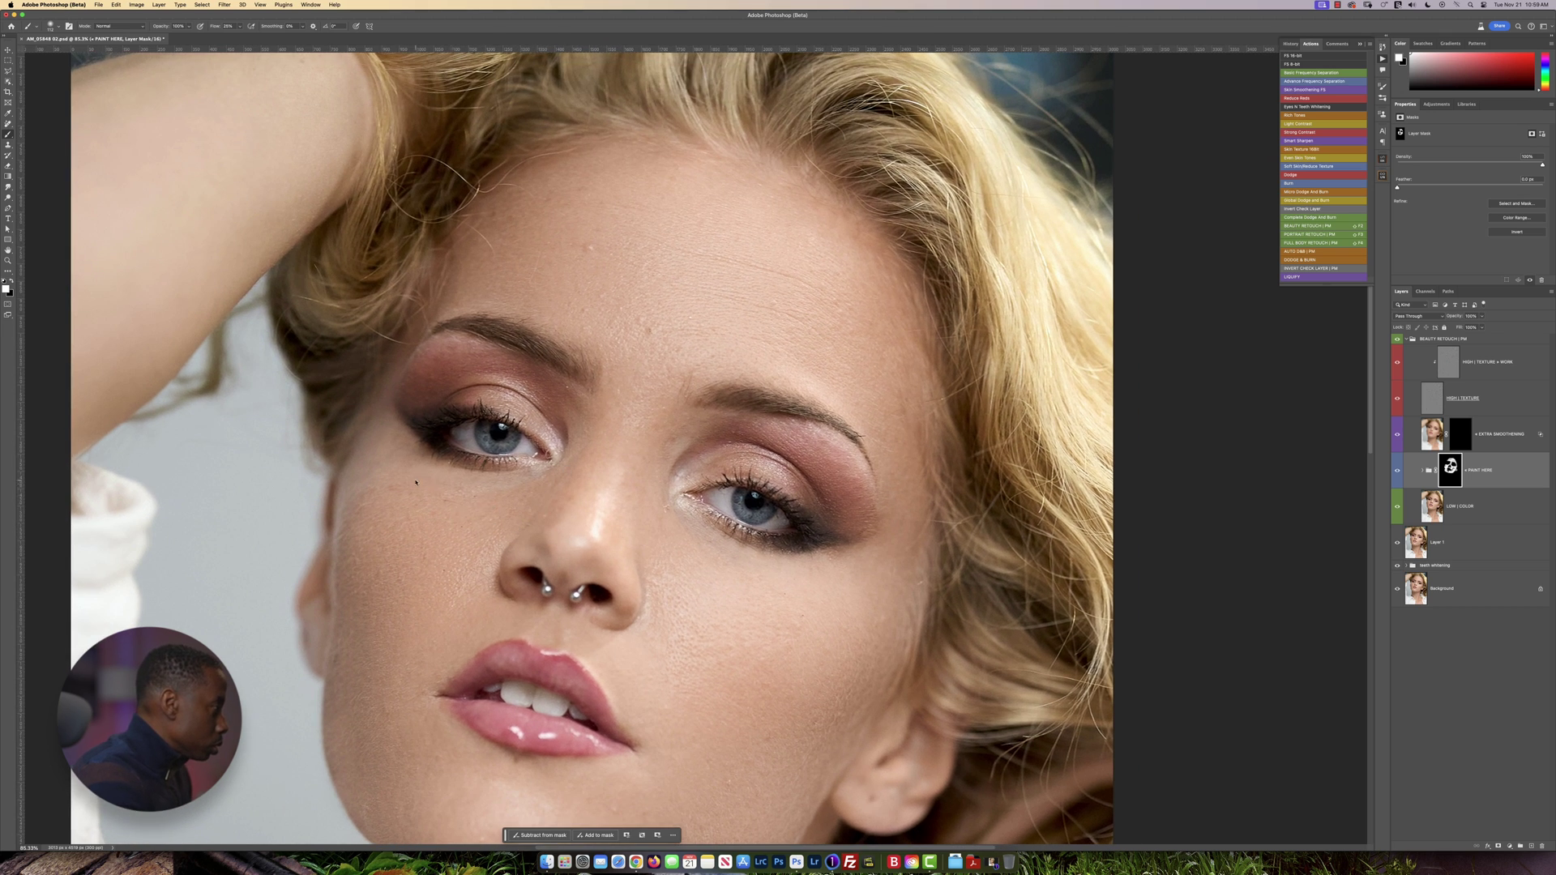
pyautogui.scroll(3, 604, 508)
pyautogui.hscroll(-1, 603, 508)
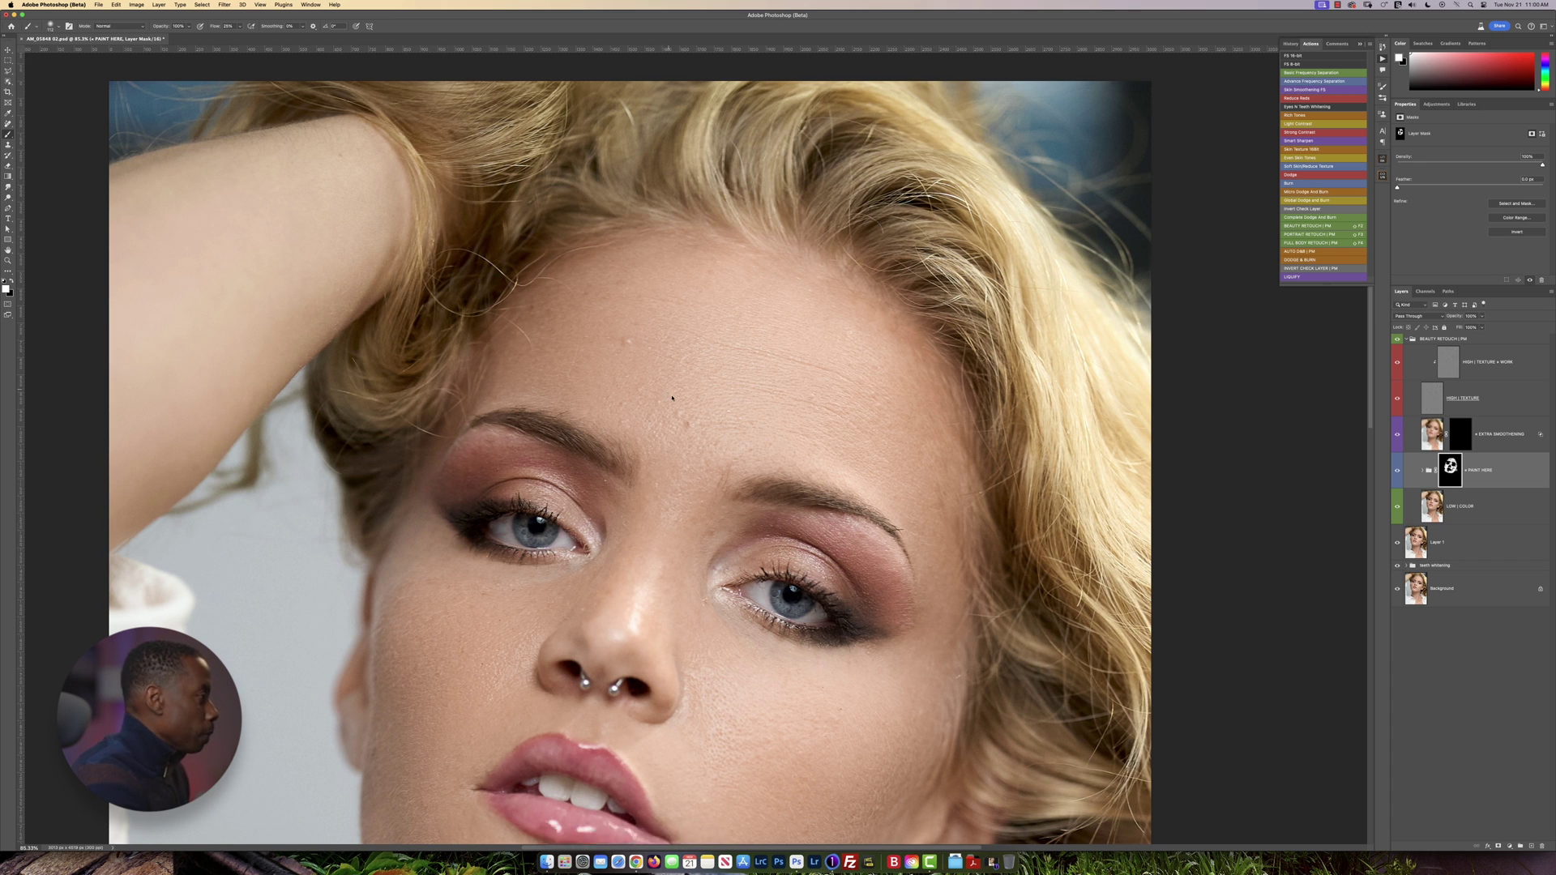
pyautogui.scroll(3, 683, 486)
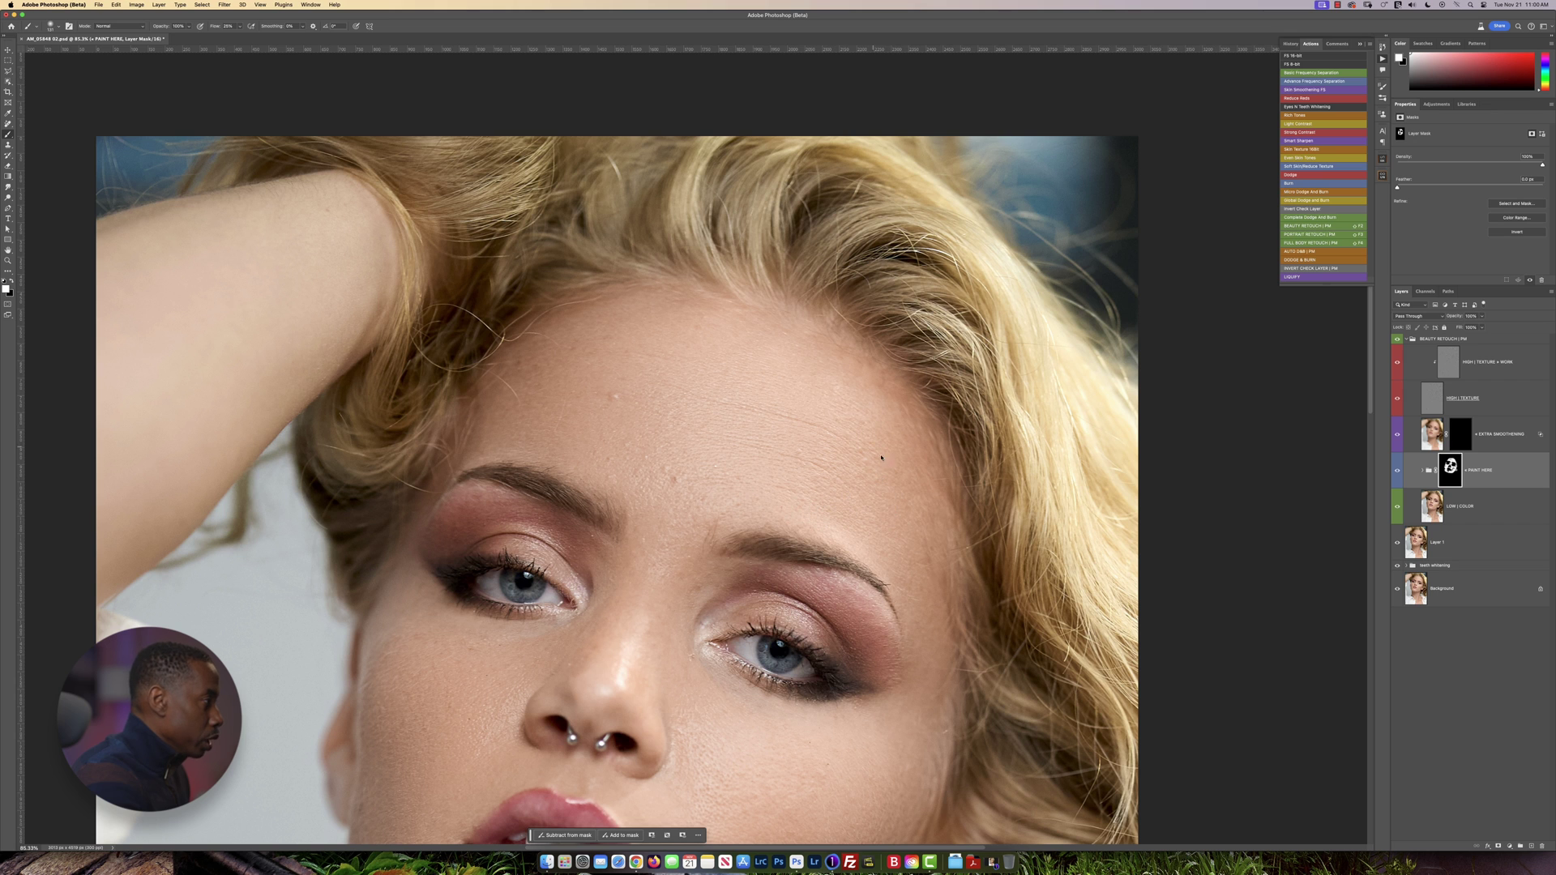
pyautogui.scroll(-5, 569, 395)
pyautogui.hscroll(2, 570, 395)
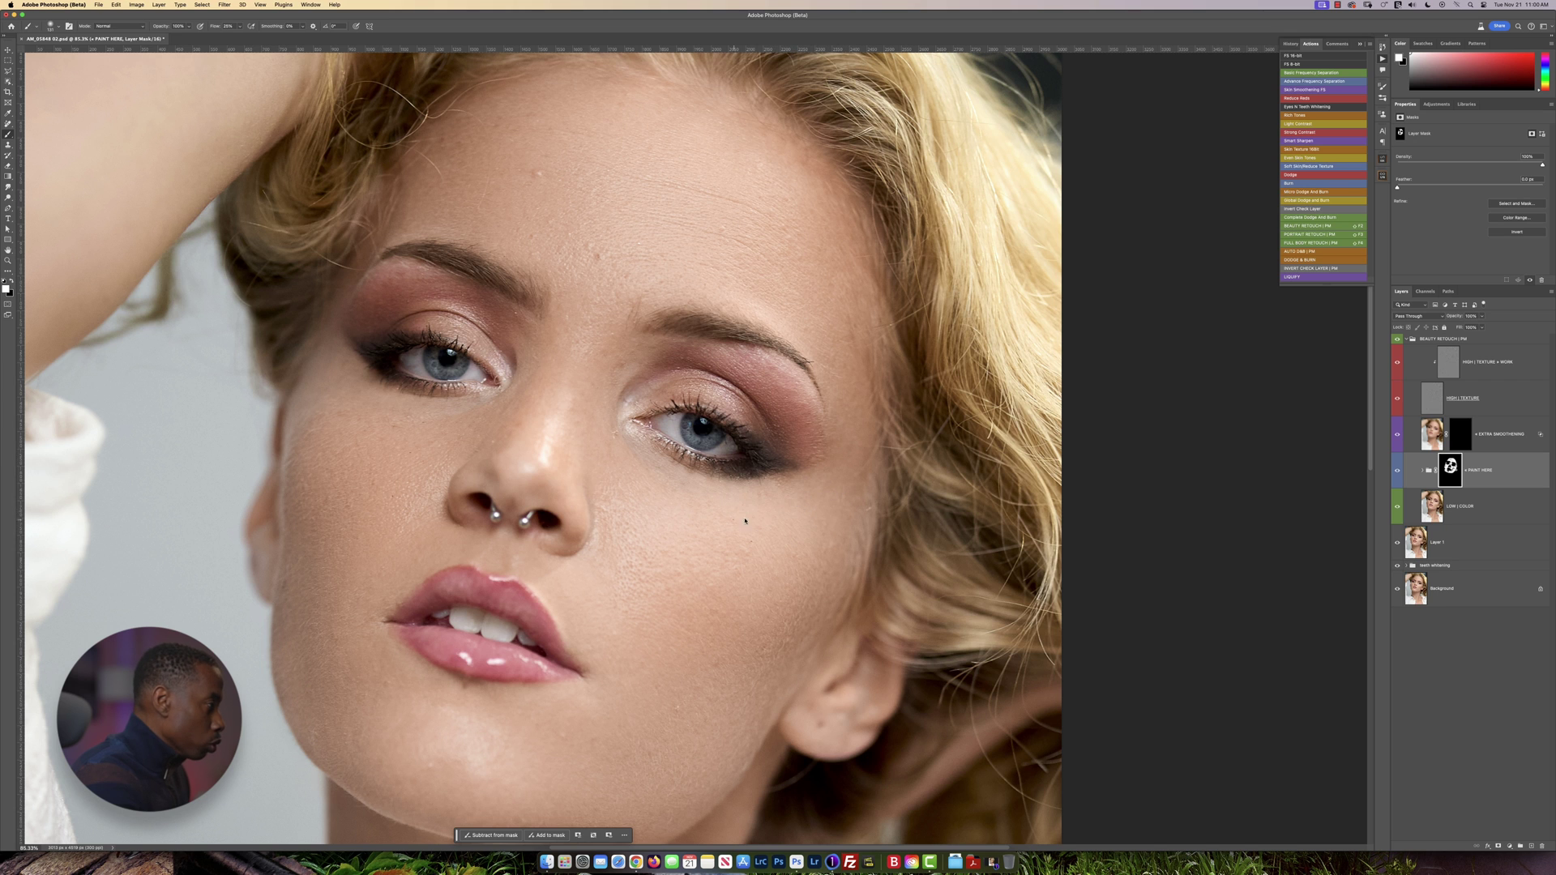
pyautogui.scroll(-5, 689, 535)
pyautogui.hscroll(-3, 689, 535)
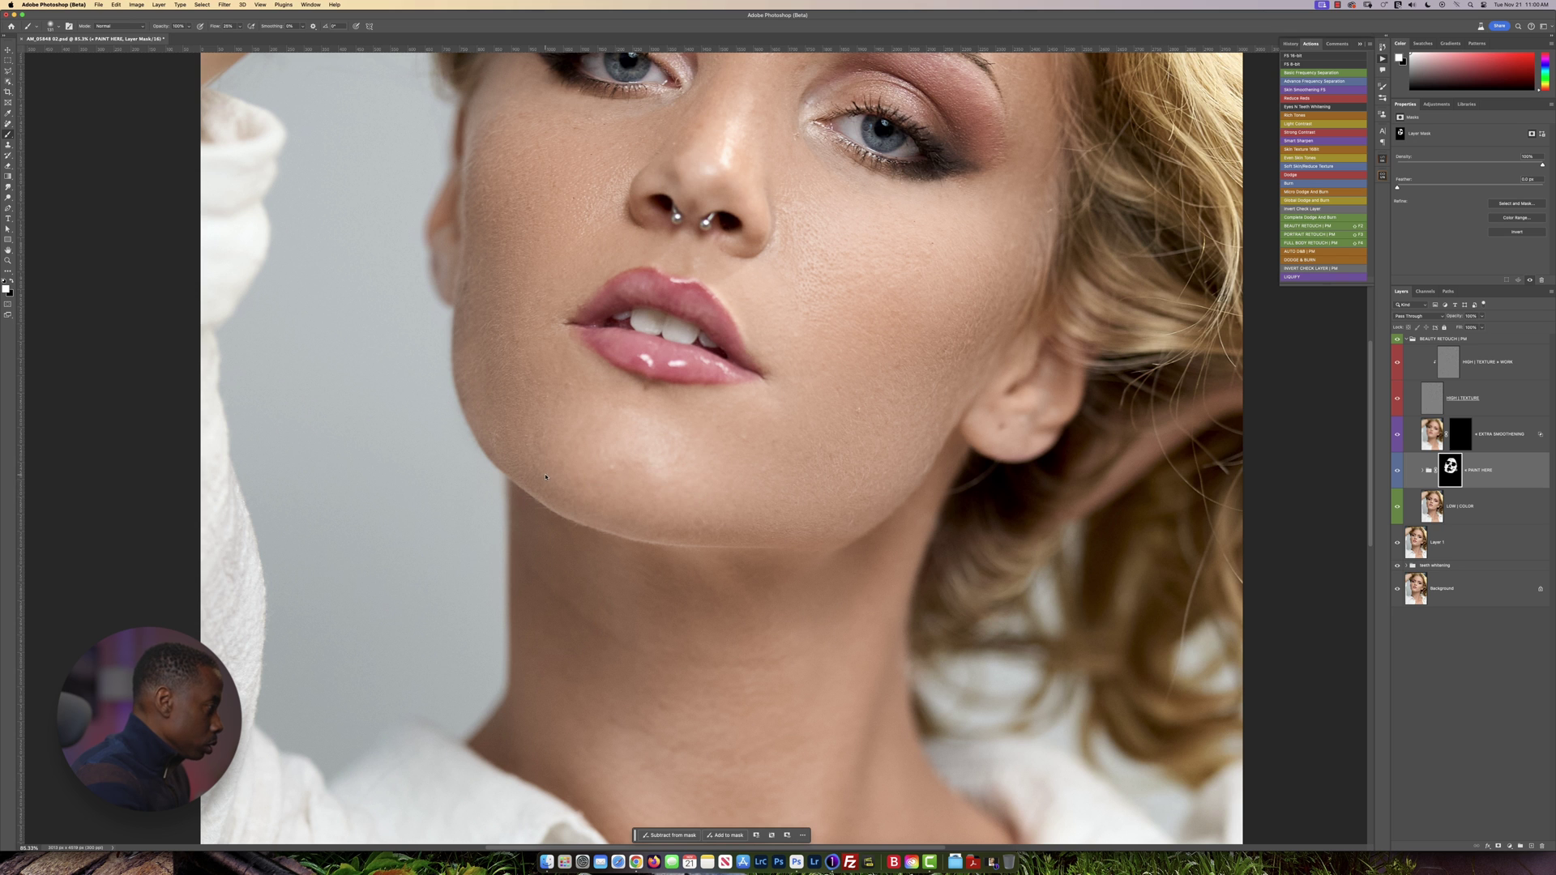
pyautogui.scroll(-5, 750, 544)
pyautogui.hscroll(2, 749, 543)
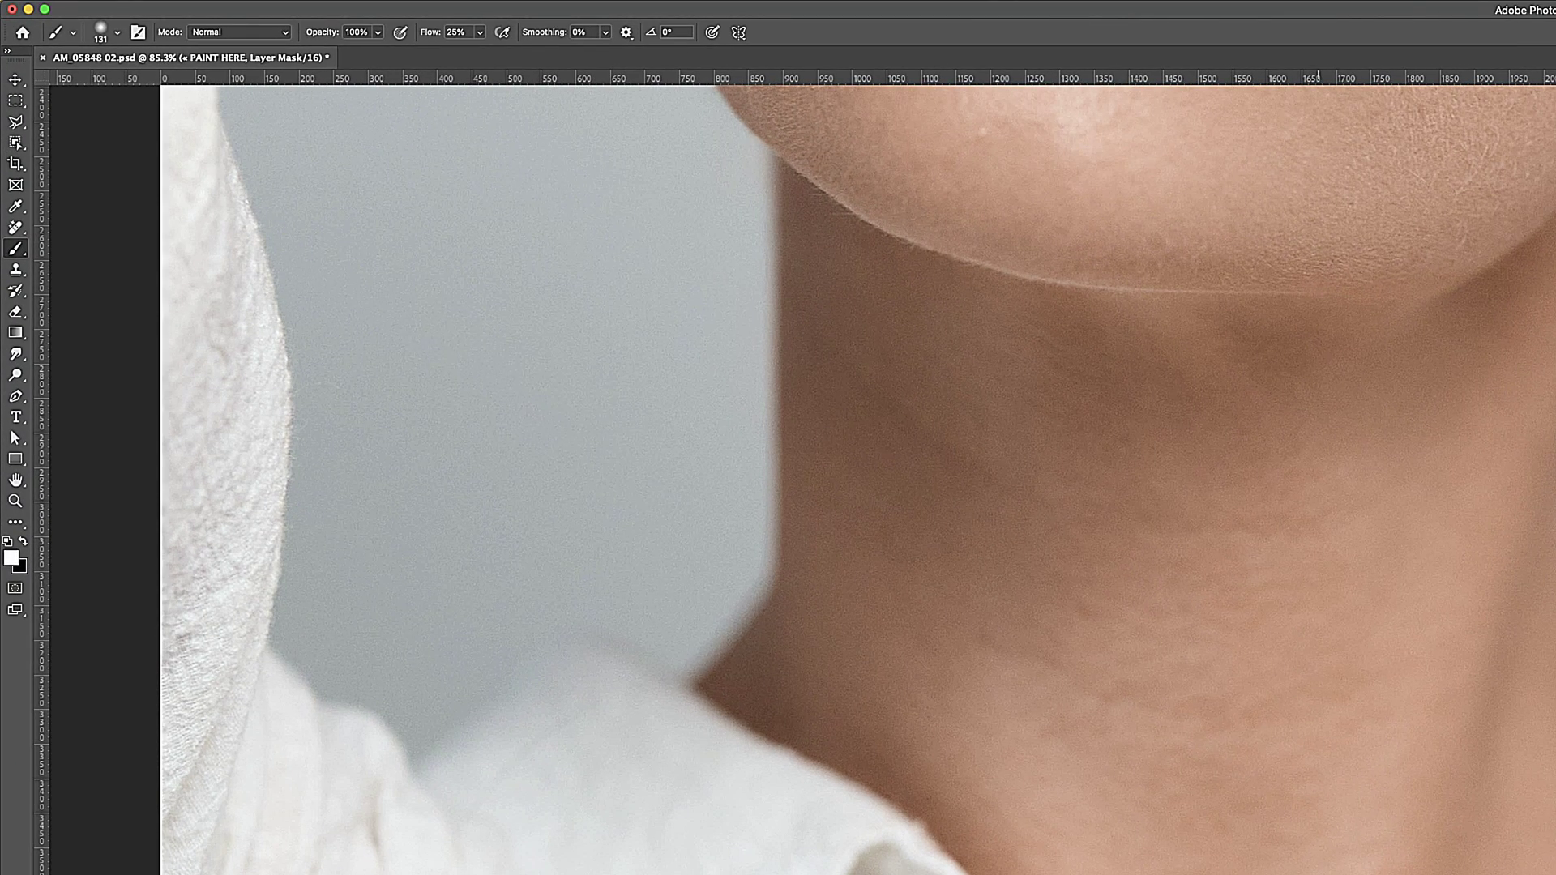
# - Paint white on the PAINT HERE mask over the neck and upper chest with the brush flow at 10%
pyautogui.hotkey('shift', '1')
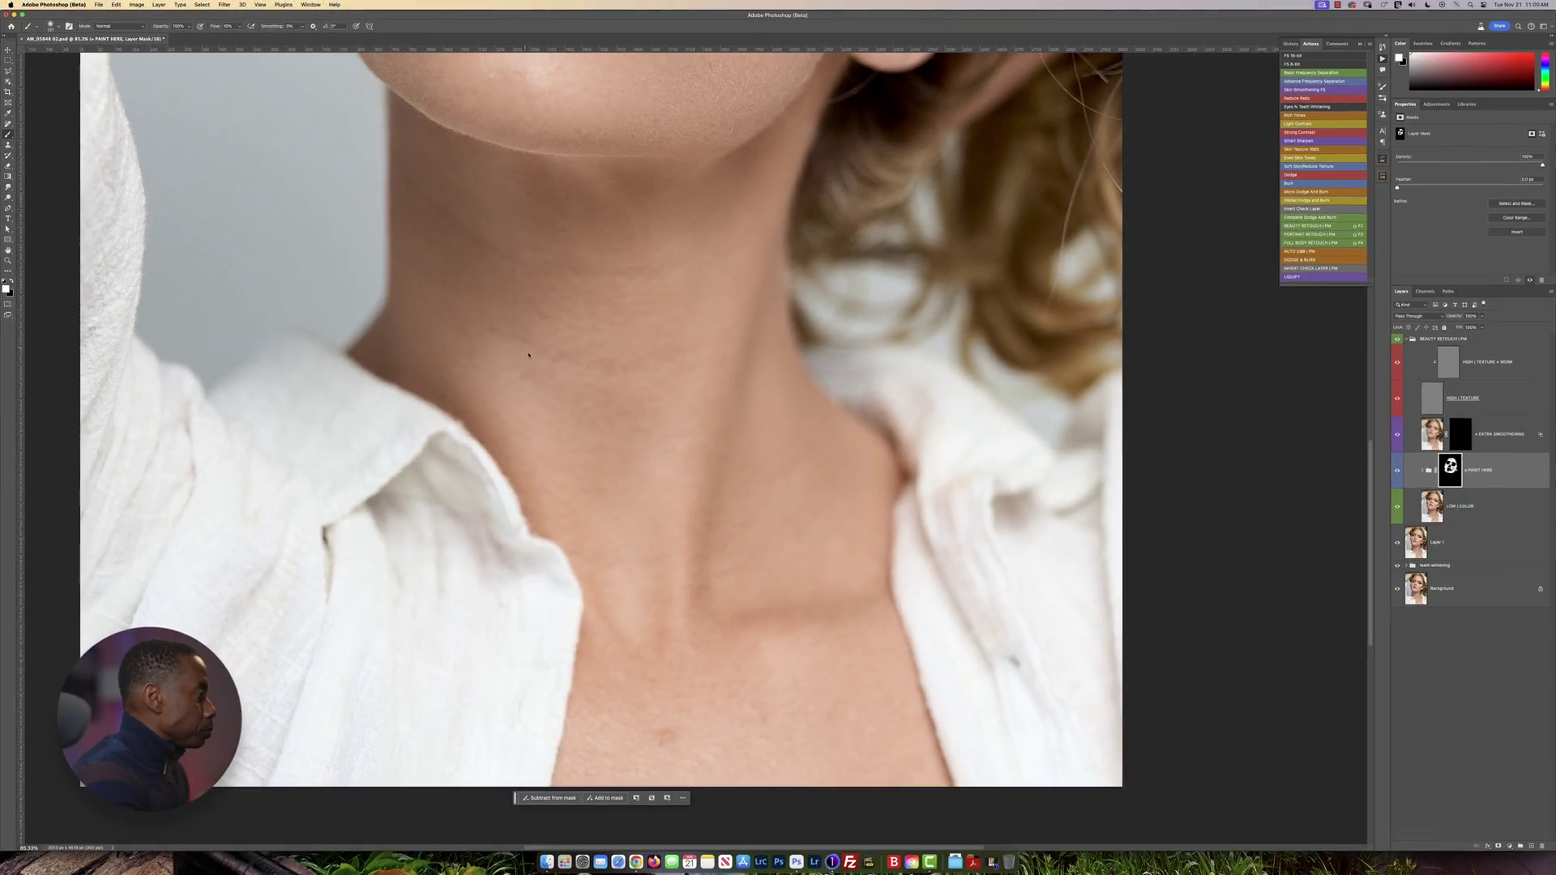
pyautogui.moveTo(618, 361); pyautogui.dragTo(660, 361)
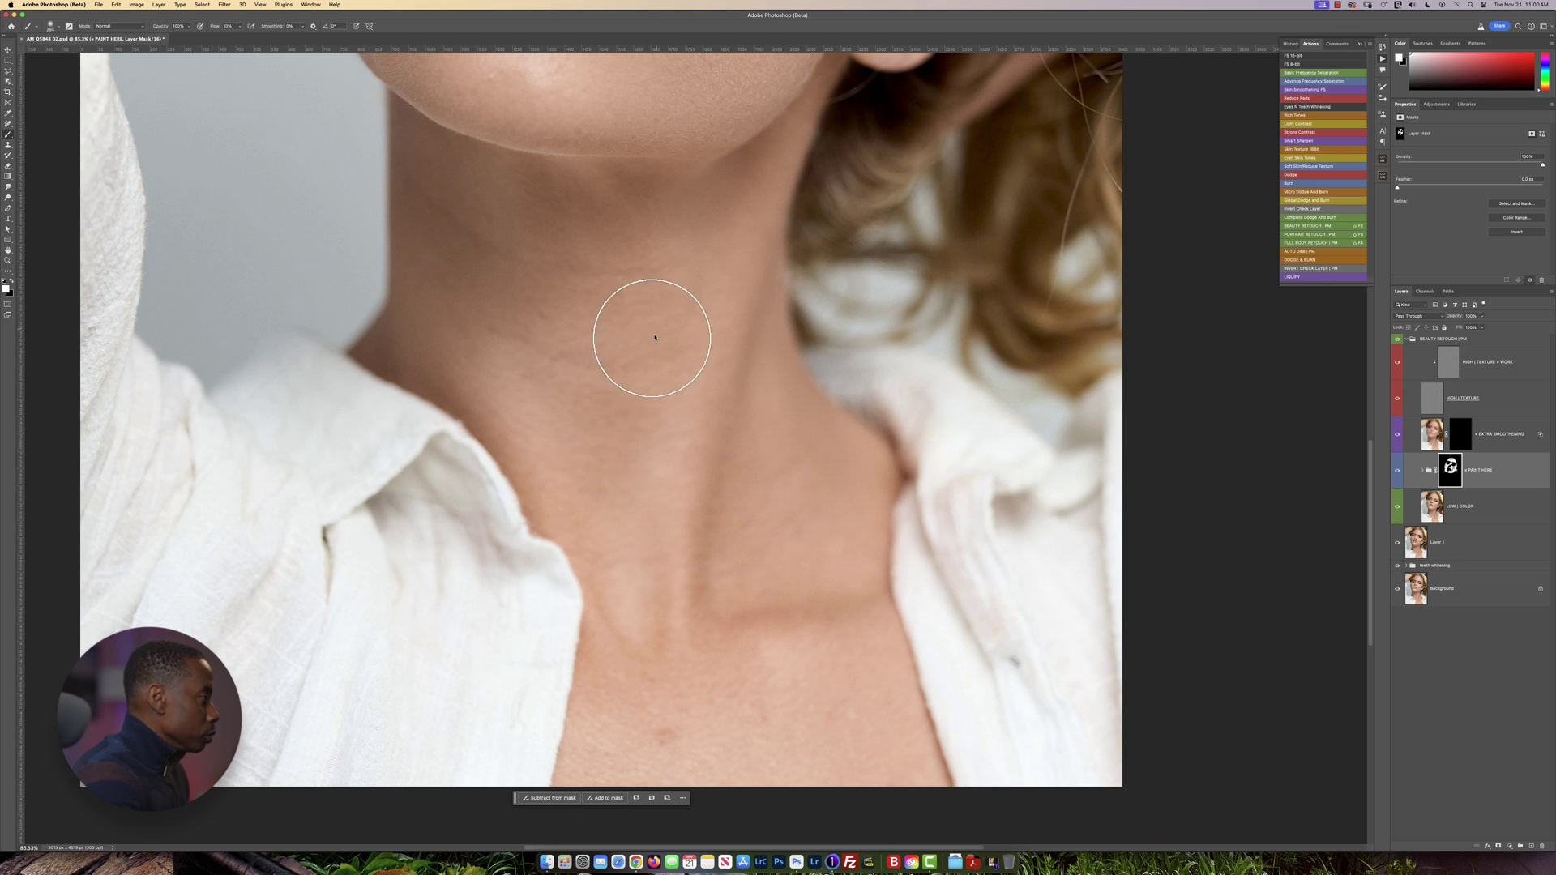
pyautogui.moveTo(510, 243)
pyautogui.mouseDown()
pyautogui.moveTo(451, 199)
pyautogui.moveTo(499, 270)
pyautogui.moveTo(482, 315)
pyautogui.moveTo(457, 325)
pyautogui.moveTo(605, 422)
pyautogui.moveTo(649, 476)
pyautogui.moveTo(627, 356)
pyautogui.moveTo(651, 322)
pyautogui.moveTo(739, 406)
pyautogui.moveTo(745, 460)
pyautogui.moveTo(806, 543)
pyautogui.moveTo(697, 319)
pyautogui.moveTo(712, 236)
pyautogui.mouseUp()
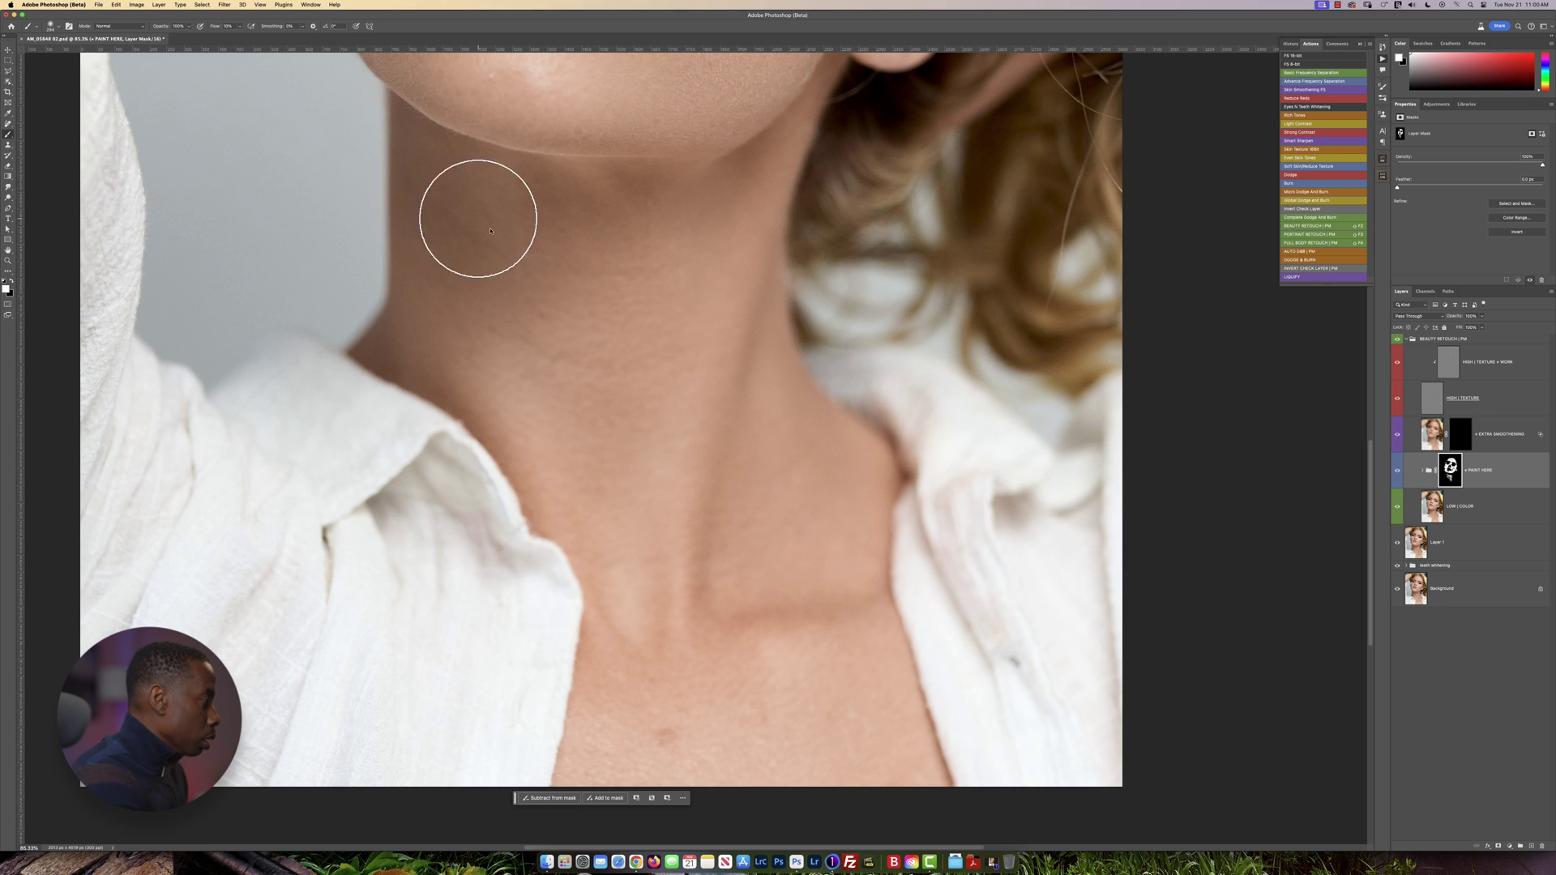
pyautogui.scroll(-5, 665, 415)
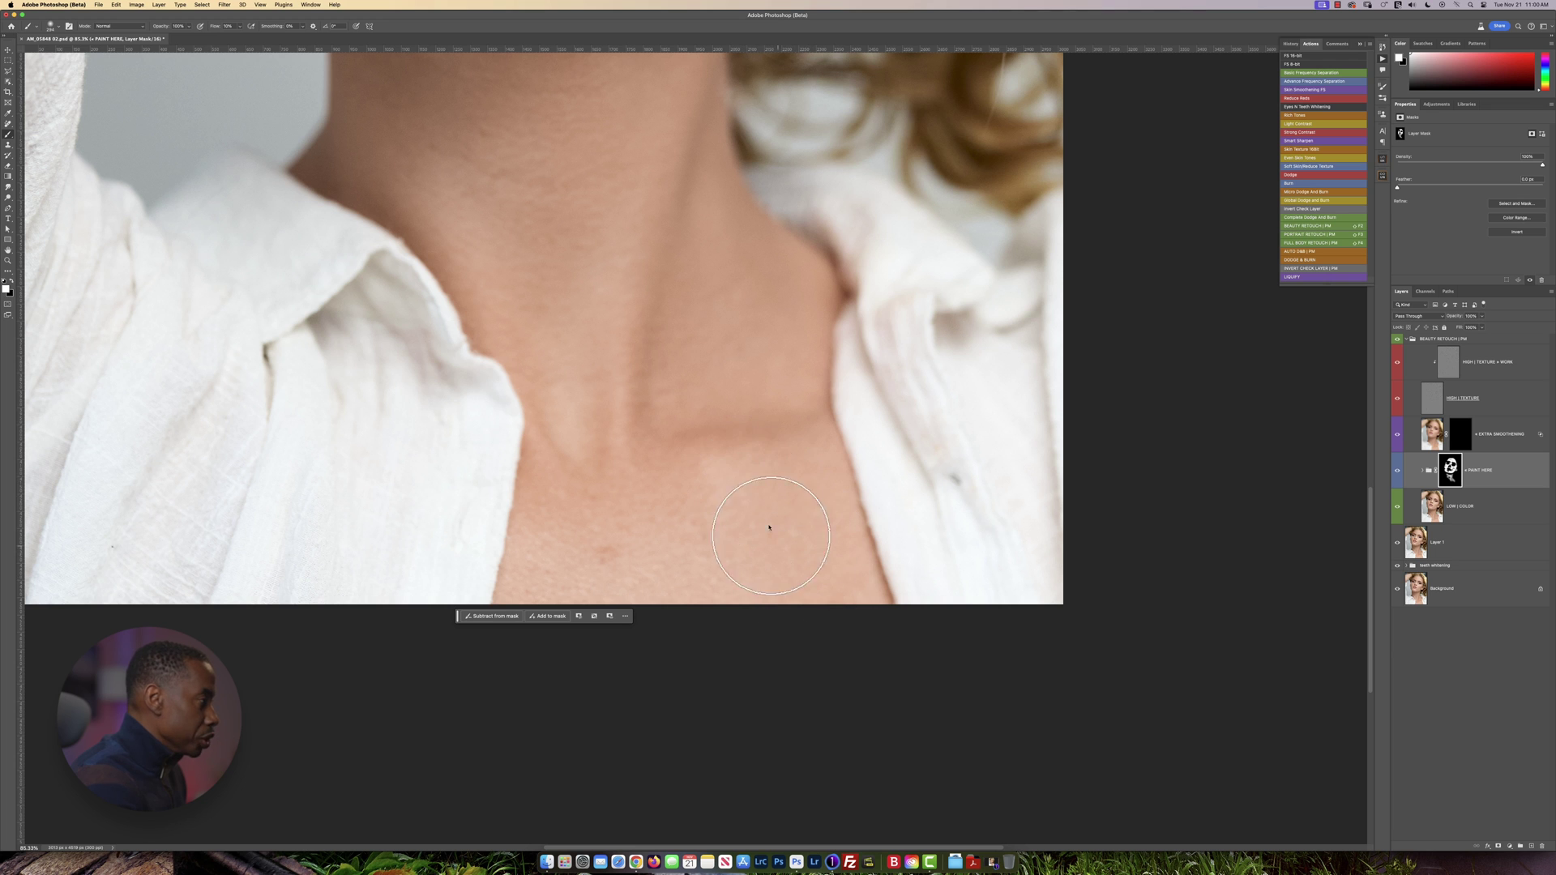
pyautogui.scroll(2, 716, 457)
pyautogui.scroll(3, 716, 456)
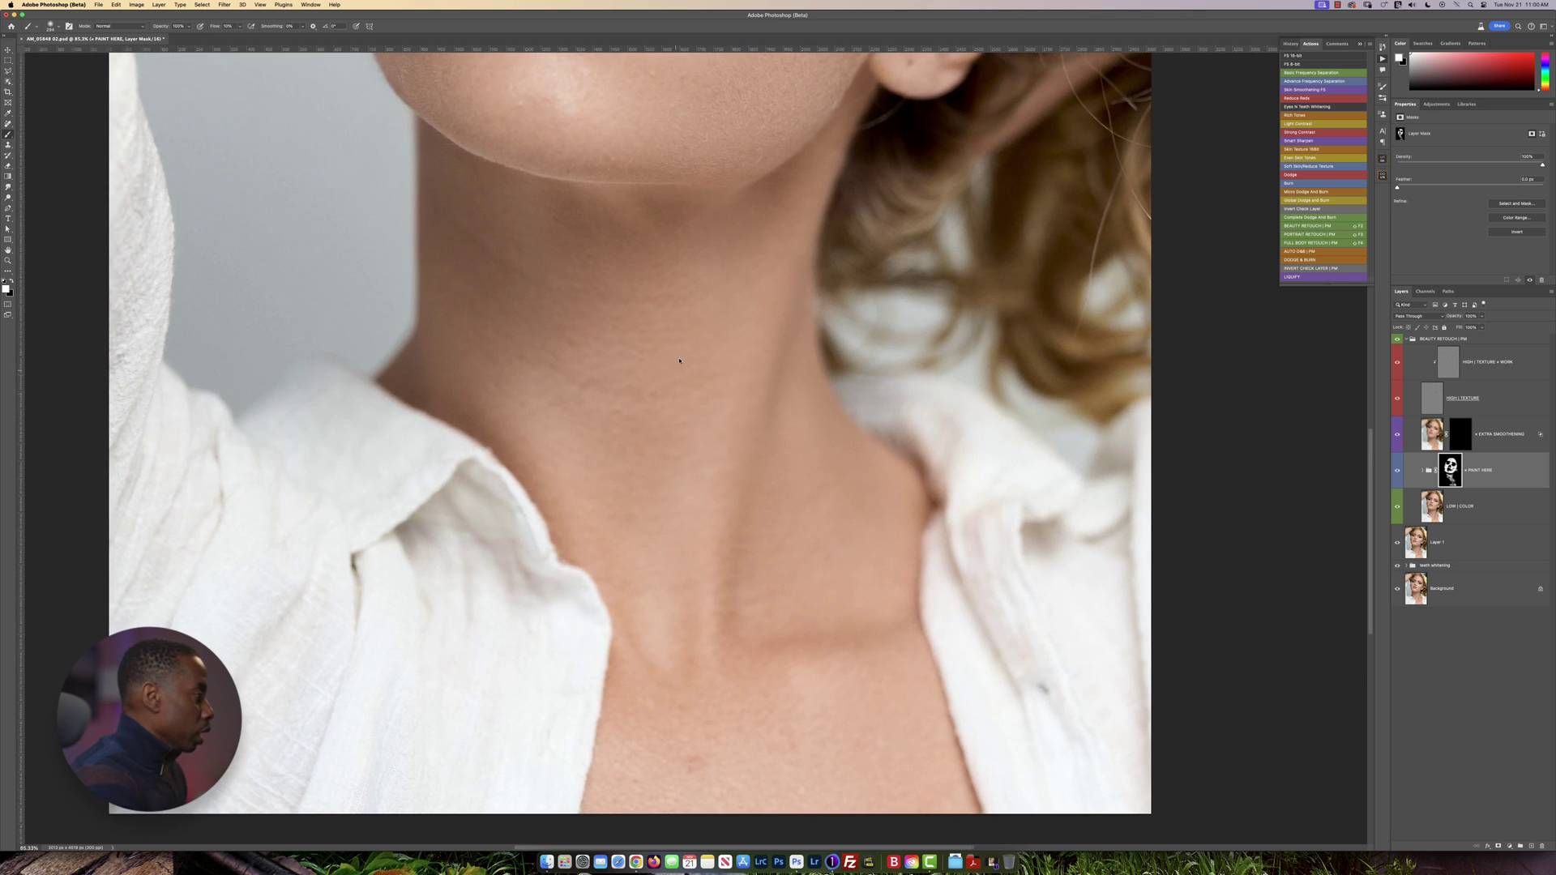
pyautogui.scroll(4, 684, 514)
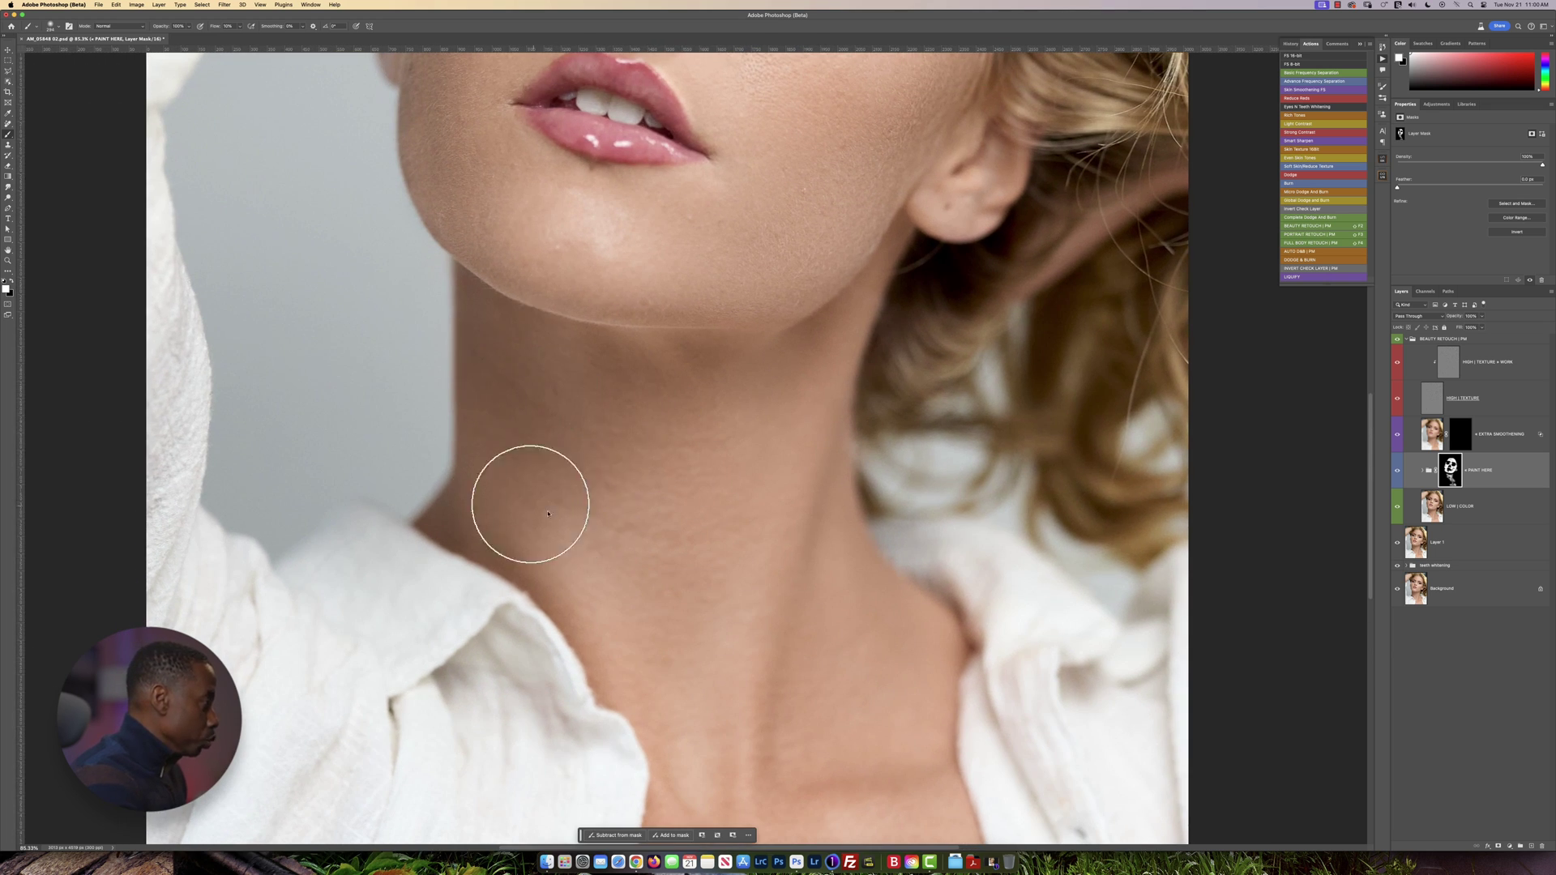
pyautogui.scroll(-5, 728, 572)
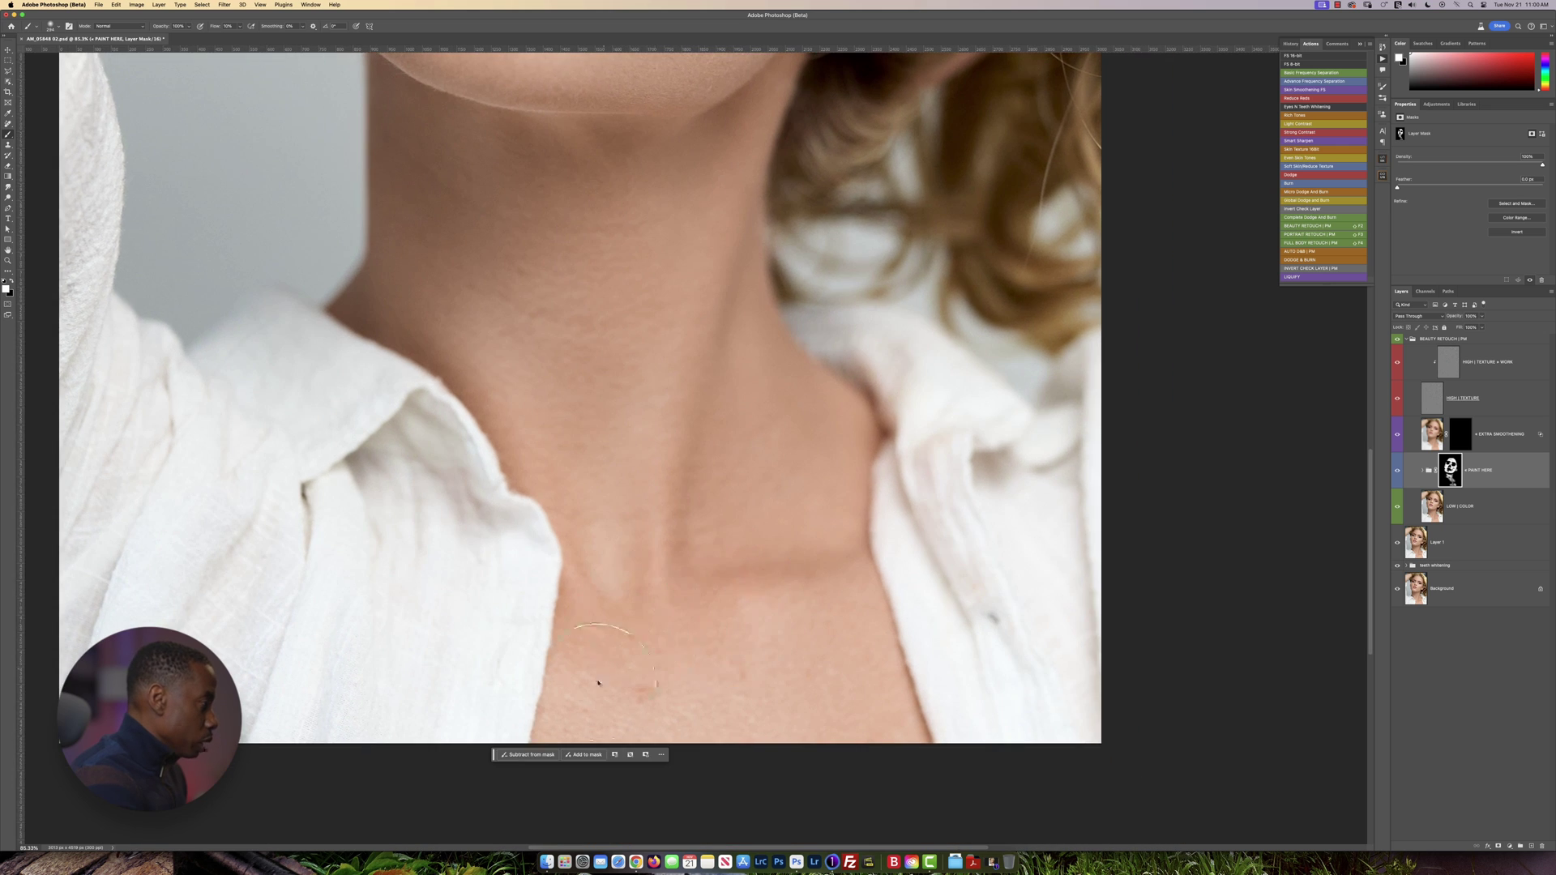
pyautogui.scroll(5, 675, 478)
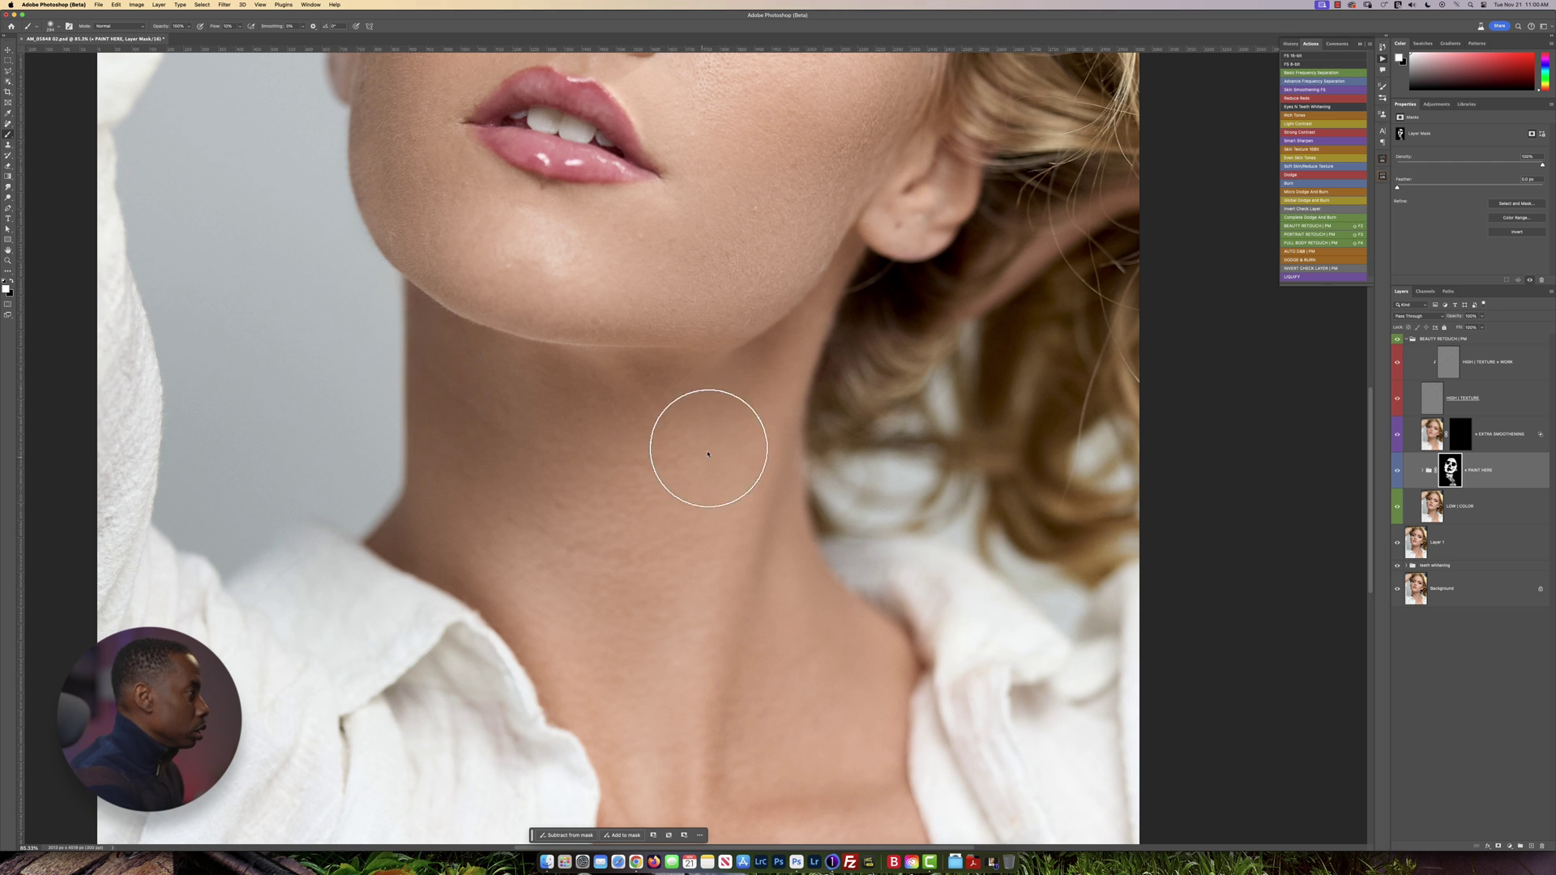
# - Touch up the cheek beside the nose and mouth on the PAINT HERE mask, and set the brush flow to 25%
pyautogui.scroll(10, 688, 462)
pyautogui.moveTo(702, 580); pyautogui.dragTo(711, 600)
pyautogui.moveTo(689, 501); pyautogui.dragTo(705, 559)
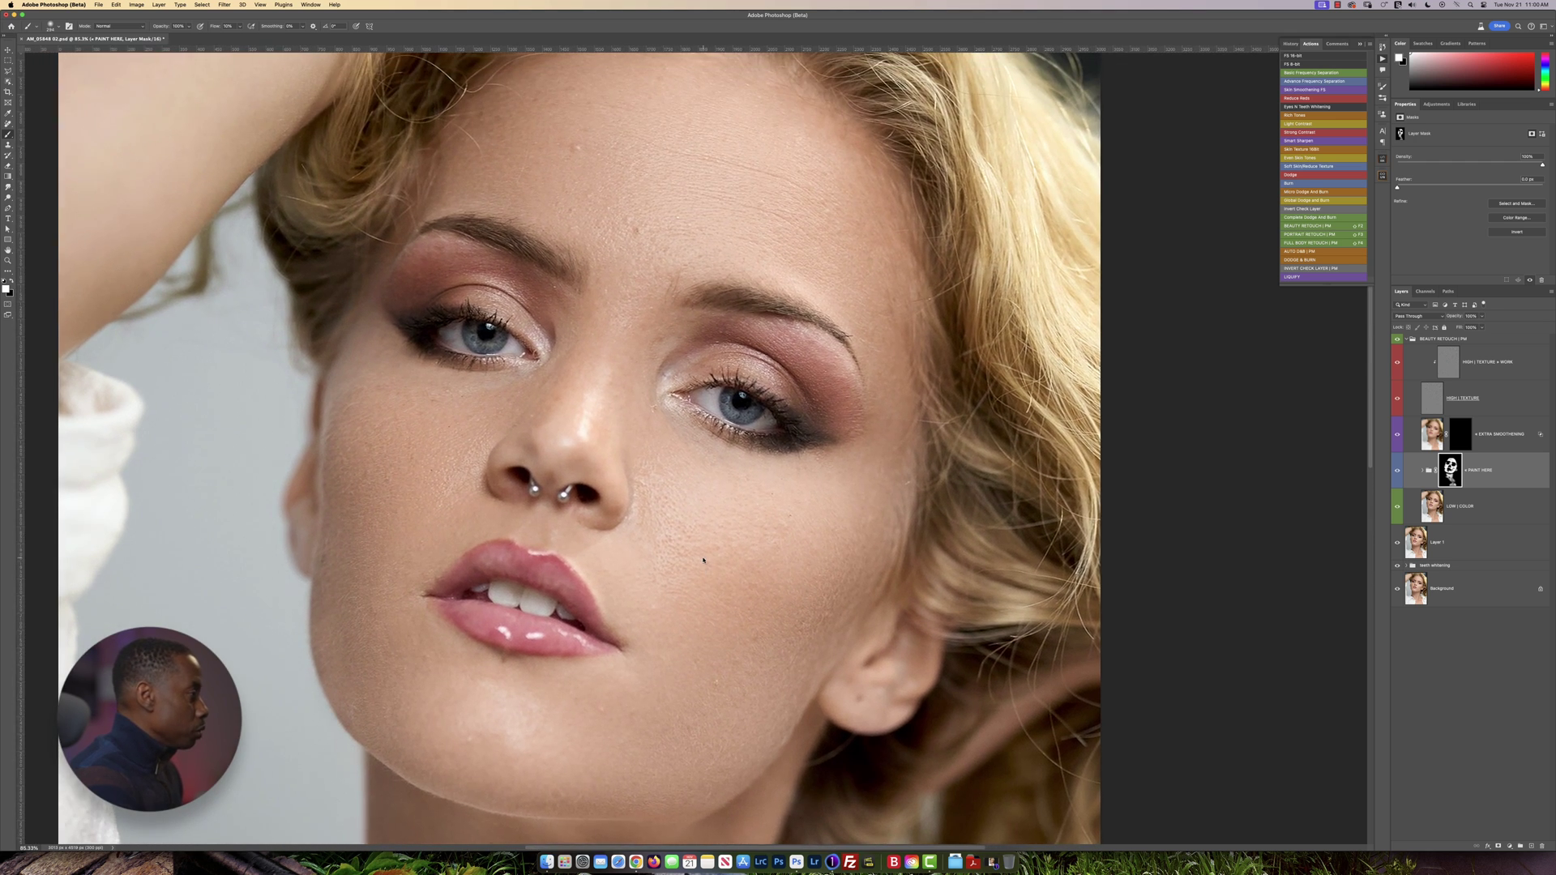
pyautogui.moveTo(710, 491); pyautogui.dragTo(690, 491)
pyautogui.hotkey('shift', '2')
pyautogui.hotkey('shift', '5')
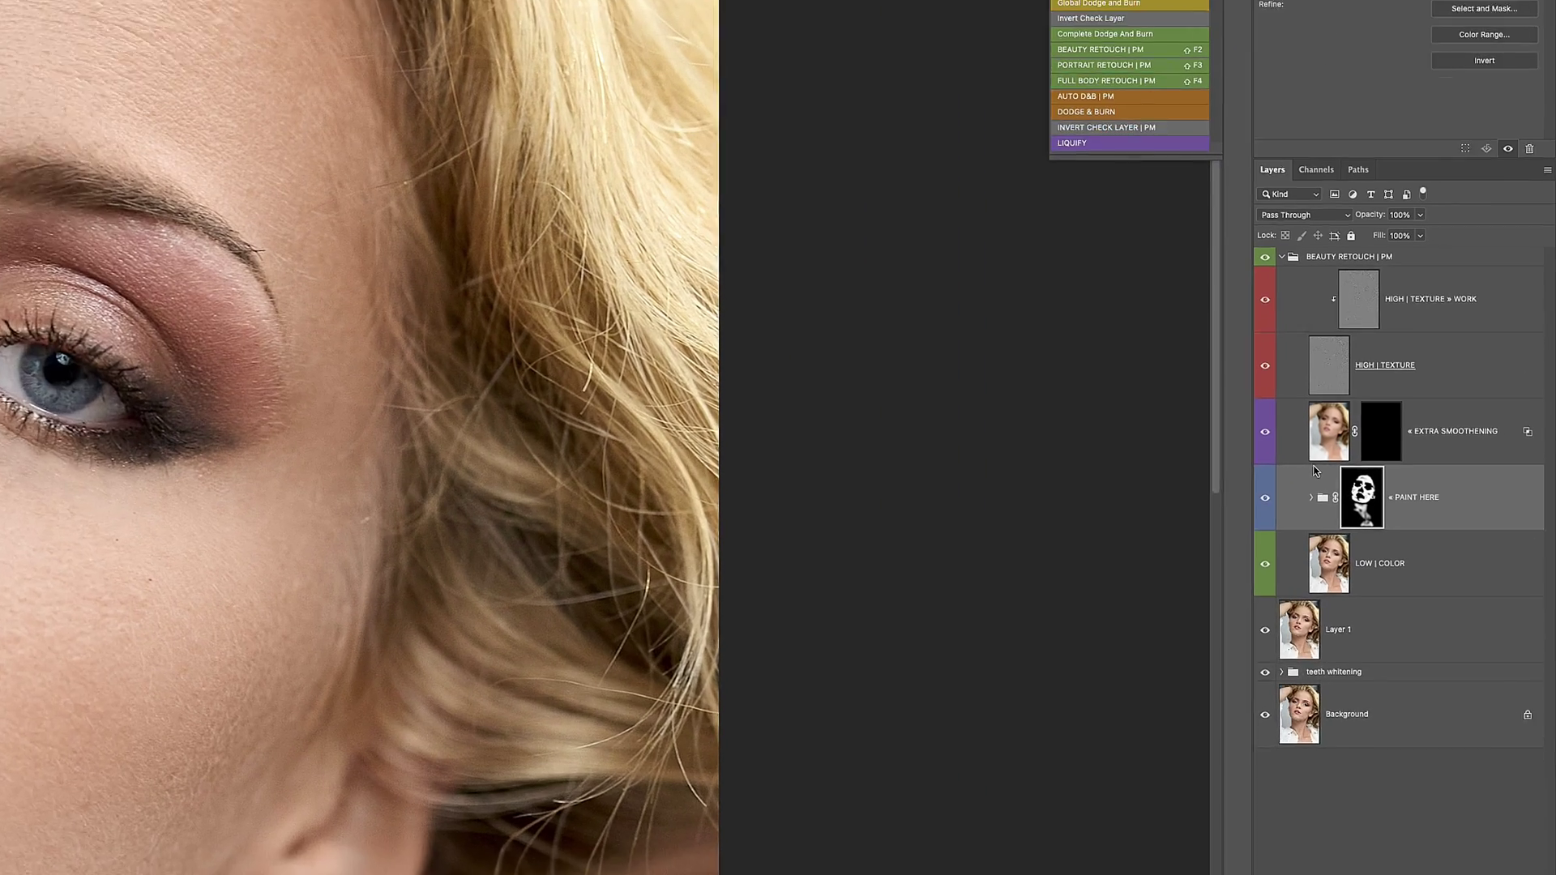
# - Expand the PAINT HERE group and adjust the opacity of its BLENDING layer
pyautogui.click(1311, 497)
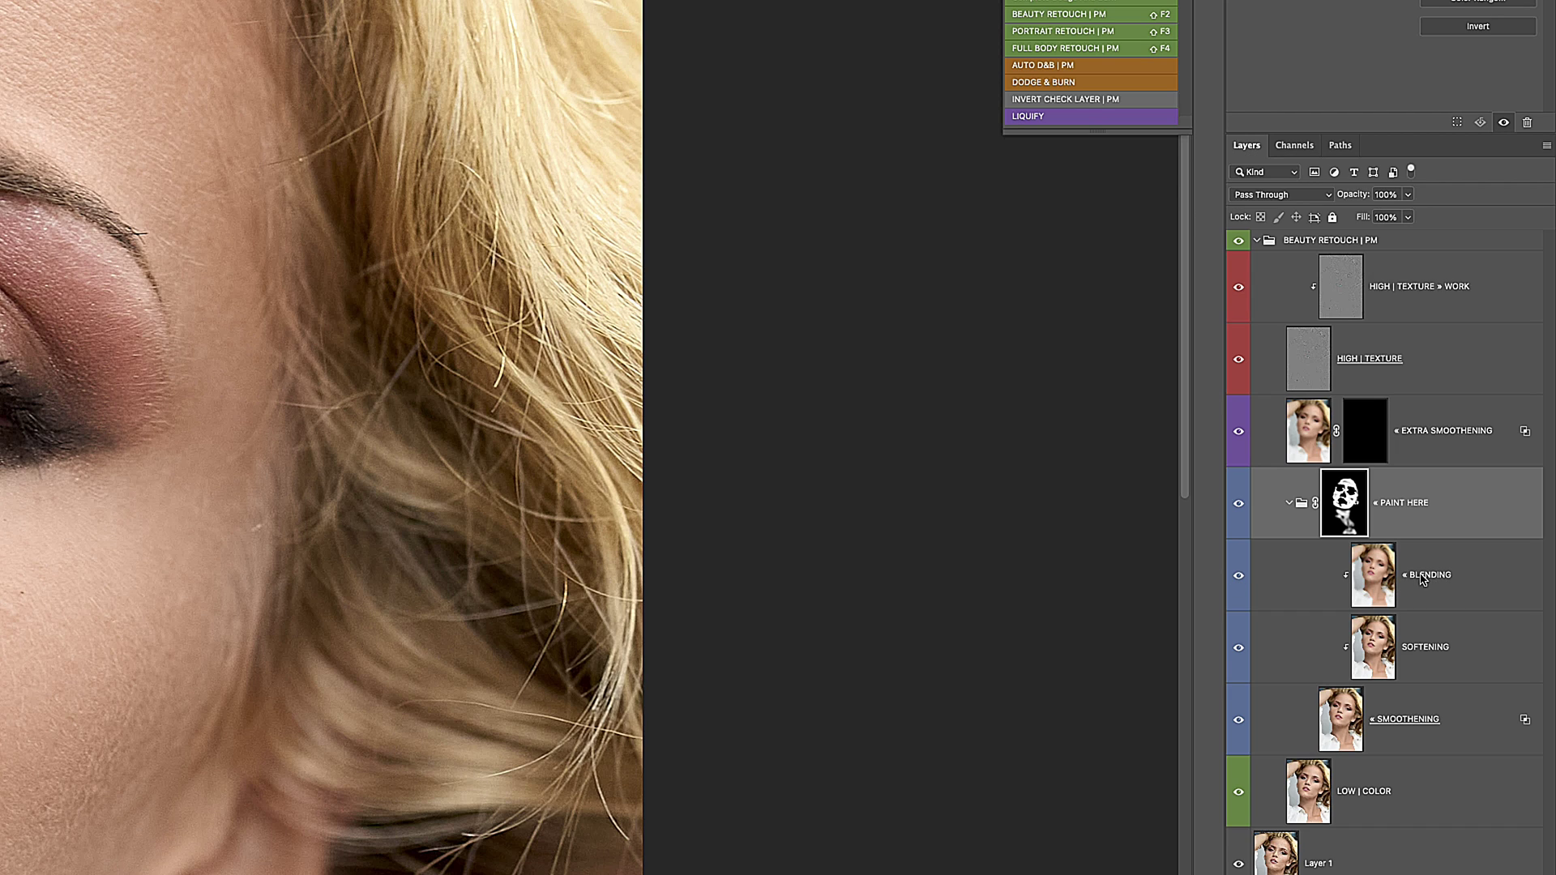
pyautogui.click(1422, 577)
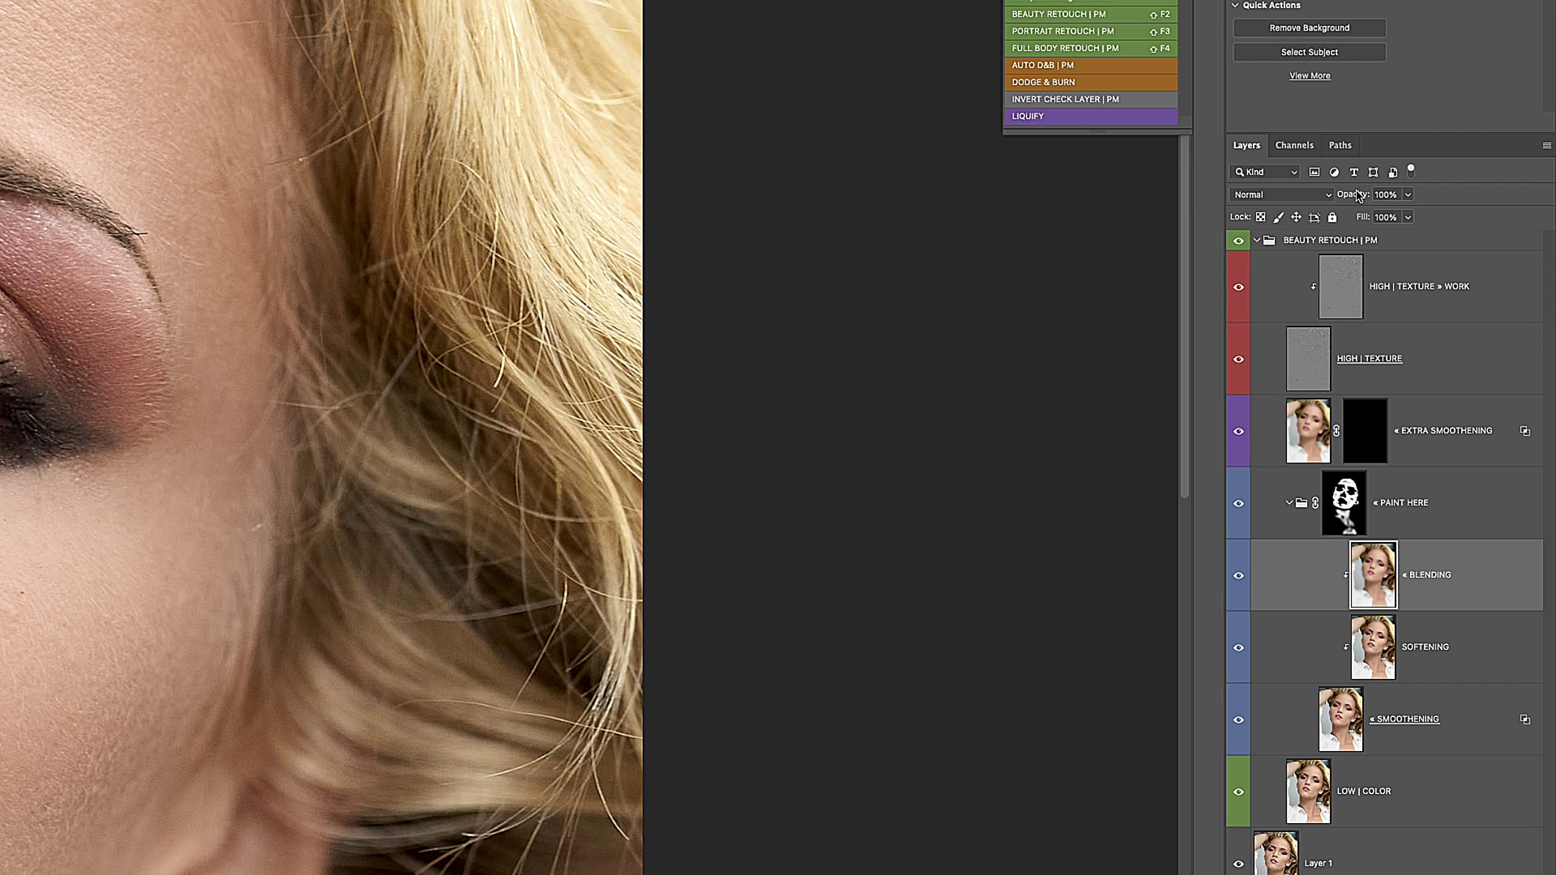
pyautogui.click(1375, 197)
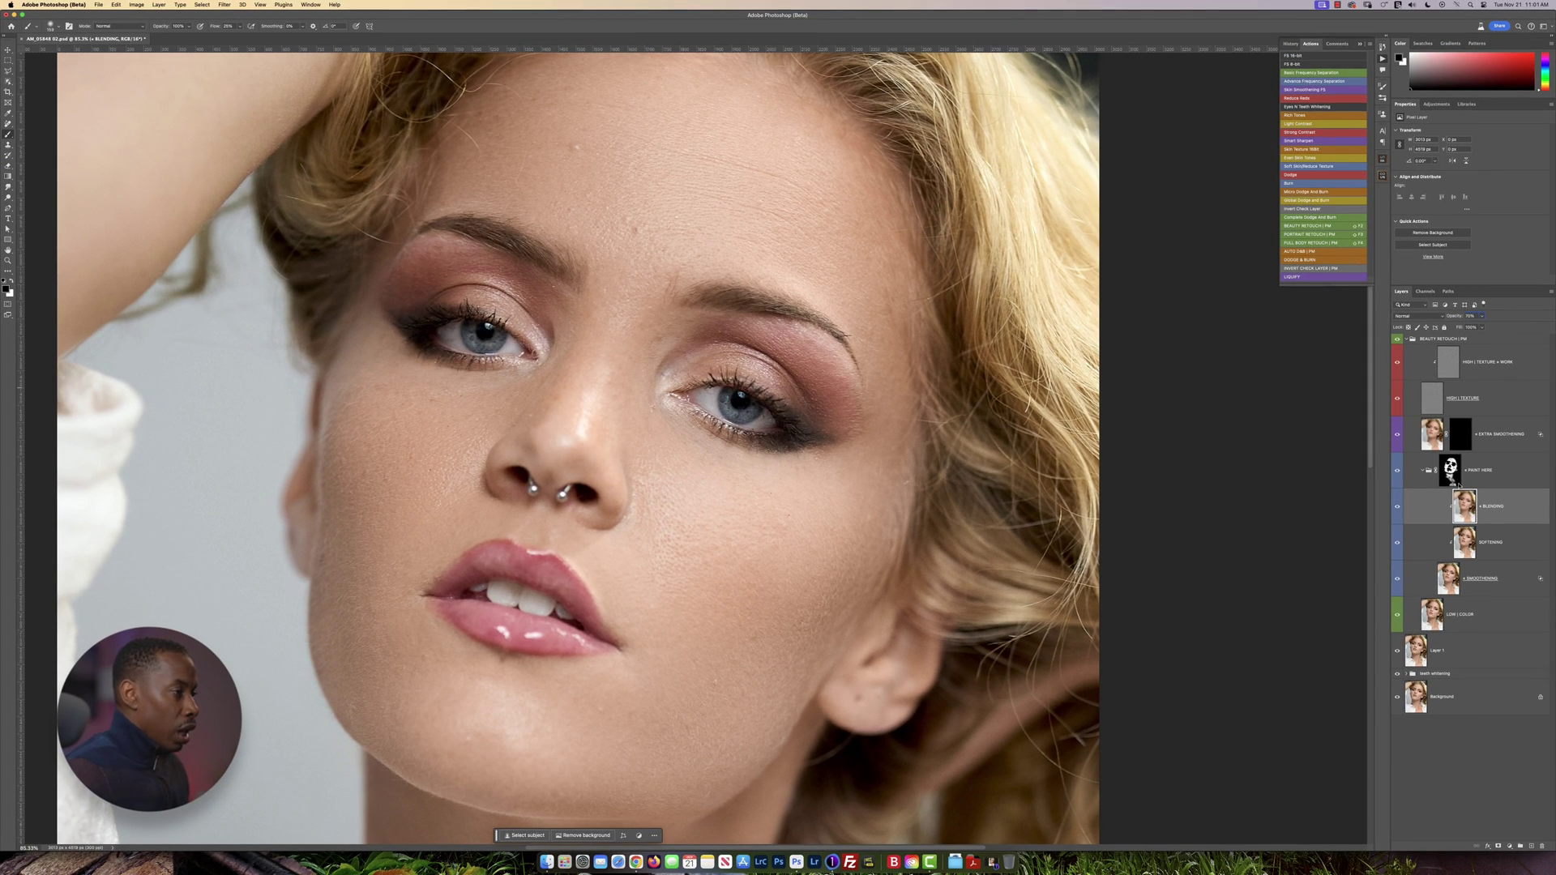
# - Target the EXTRA SMOOTHENING layer mask and paint white over the uneven areas of the forehead and between the brows
pyautogui.click(1506, 439)
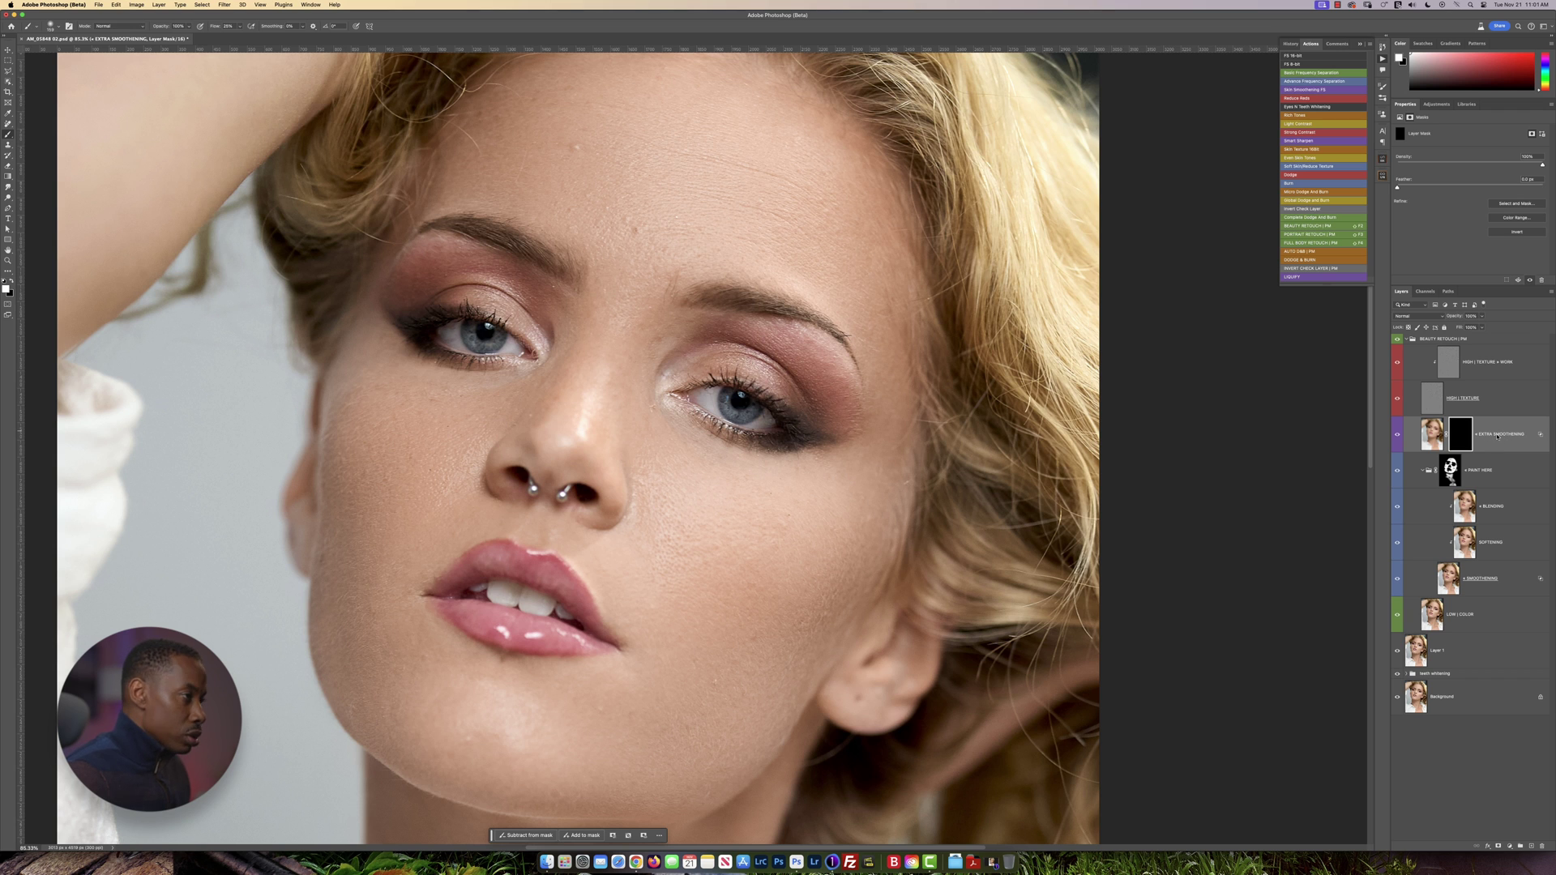
pyautogui.moveTo(775, 253)
pyautogui.mouseDown()
pyautogui.moveTo(757, 464)
pyautogui.moveTo(783, 462)
pyautogui.mouseUp()
pyautogui.moveTo(743, 407)
pyautogui.mouseDown()
pyautogui.moveTo(767, 400)
pyautogui.moveTo(739, 389)
pyautogui.mouseUp()
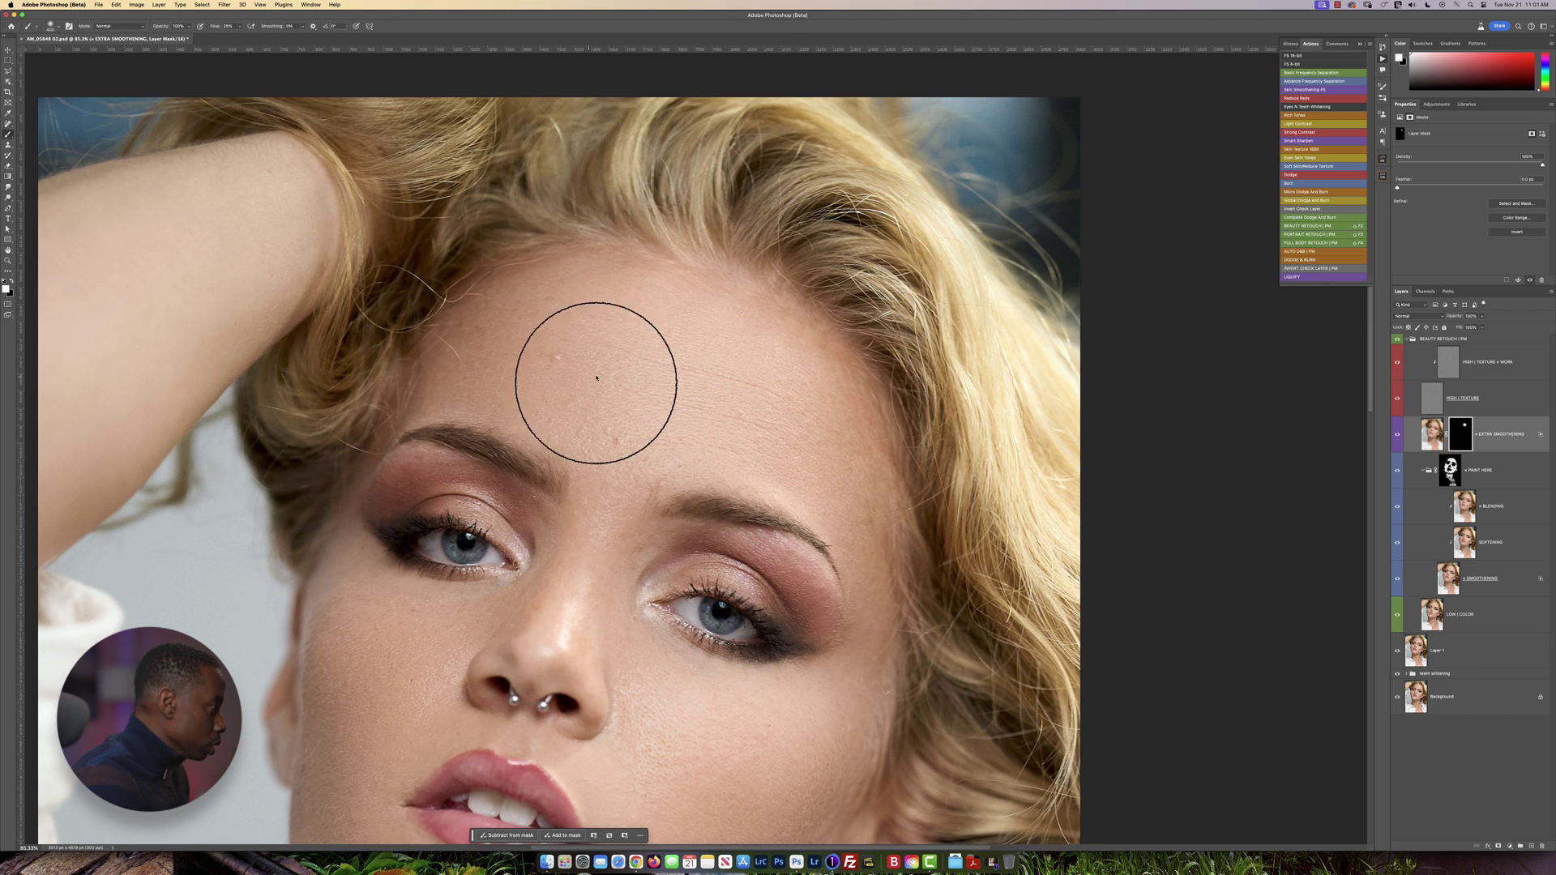
pyautogui.moveTo(584, 498); pyautogui.dragTo(672, 302)
pyautogui.moveTo(536, 462); pyautogui.dragTo(502, 464)
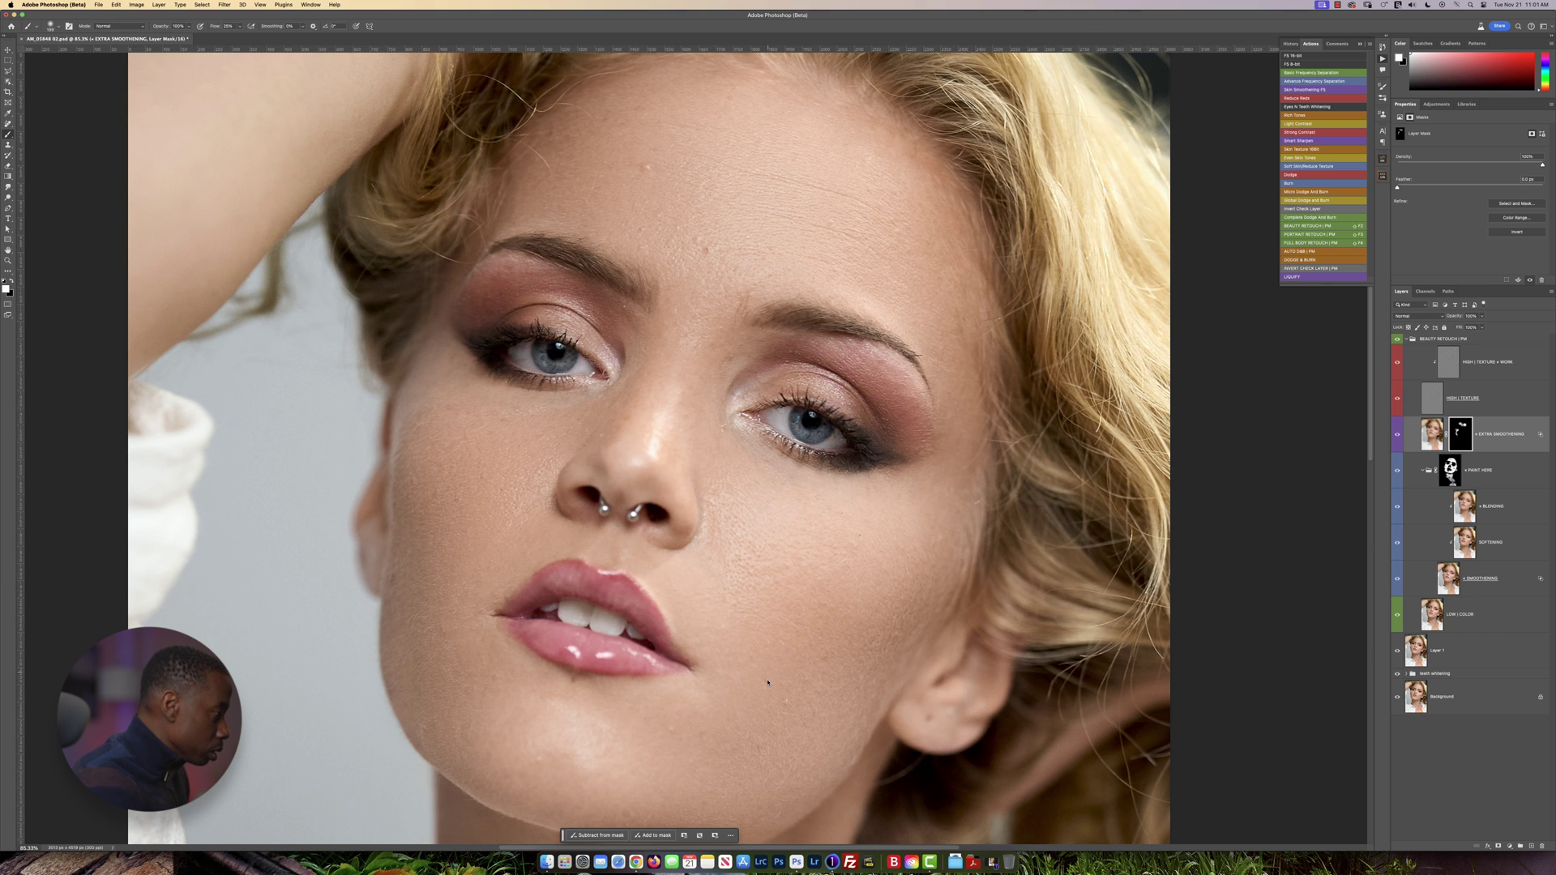
# - Continue painting white on the EXTRA SMOOTHENING mask over the cheeks, around the mouth, and along the chin and jaw
pyautogui.scroll(-5, 787, 646)
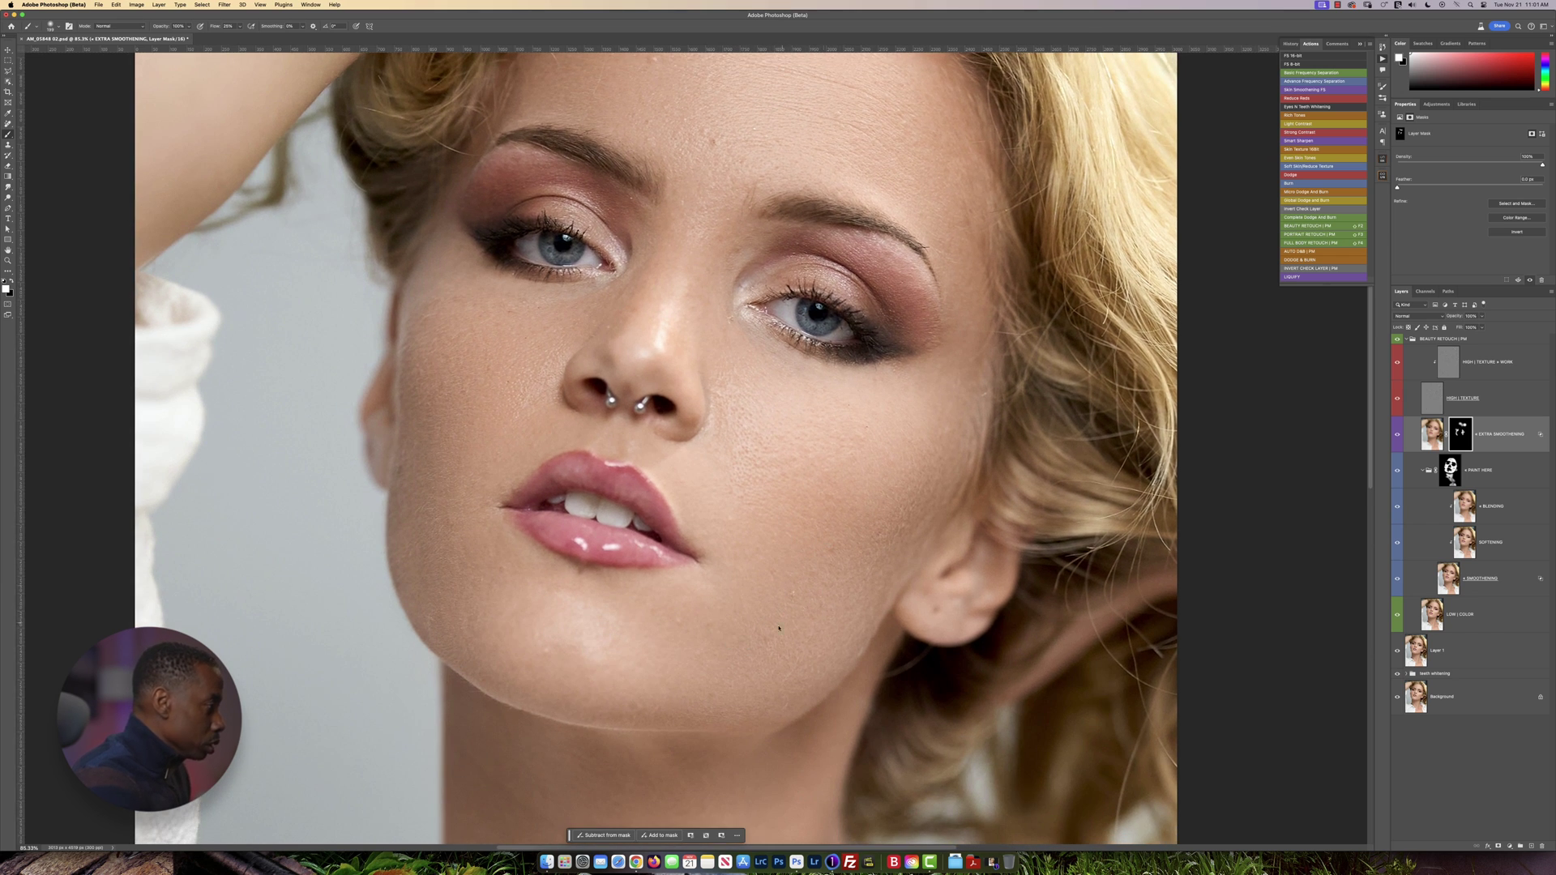
pyautogui.scroll(-4, 734, 637)
pyautogui.hscroll(-4, 734, 637)
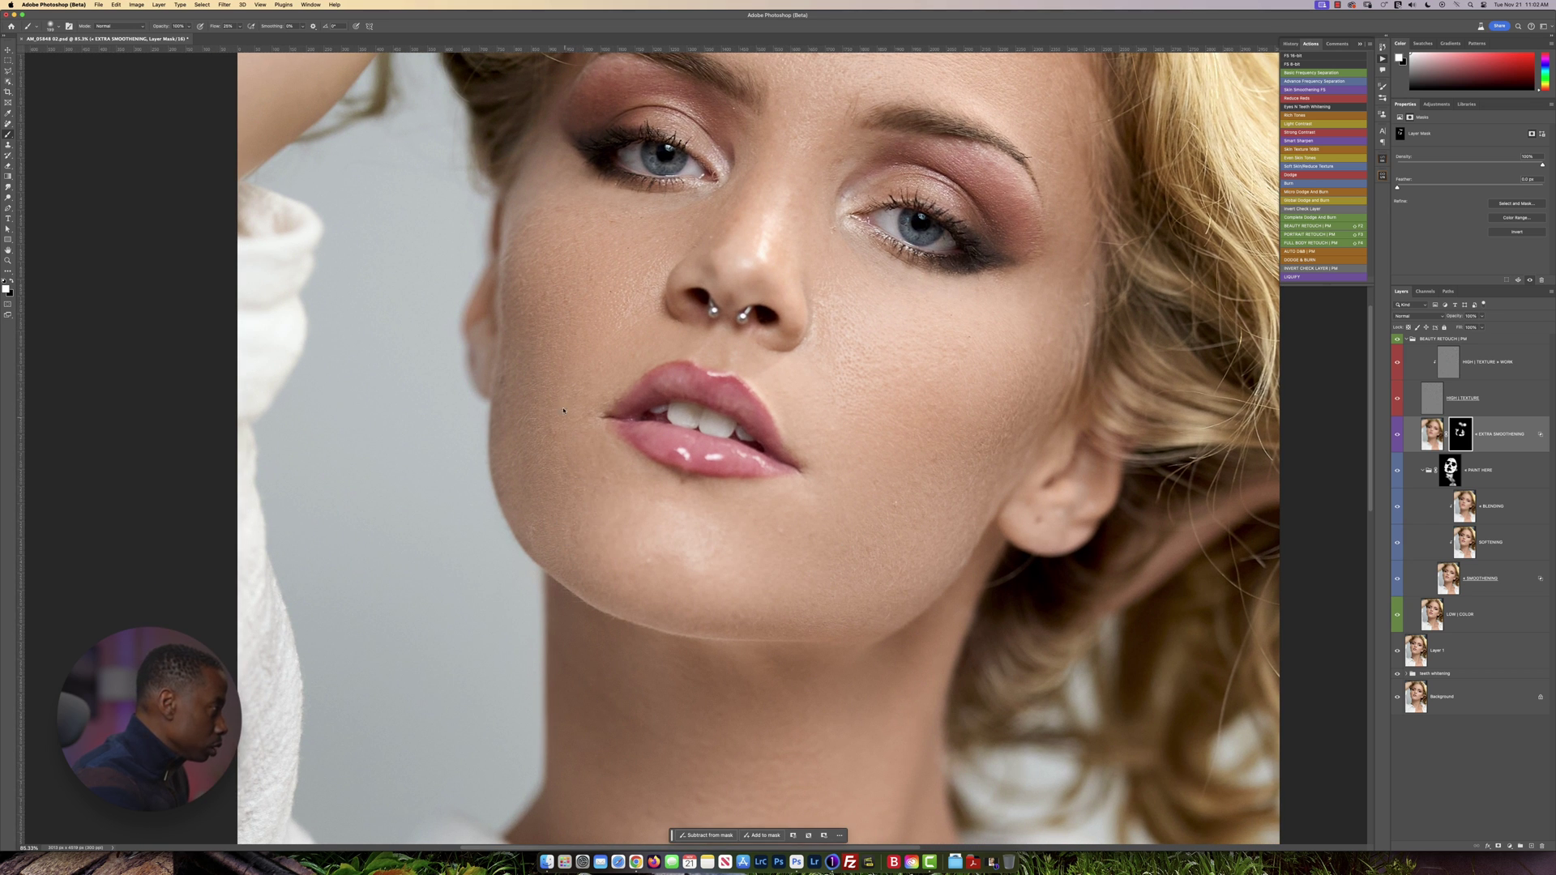
pyautogui.scroll(5, 569, 436)
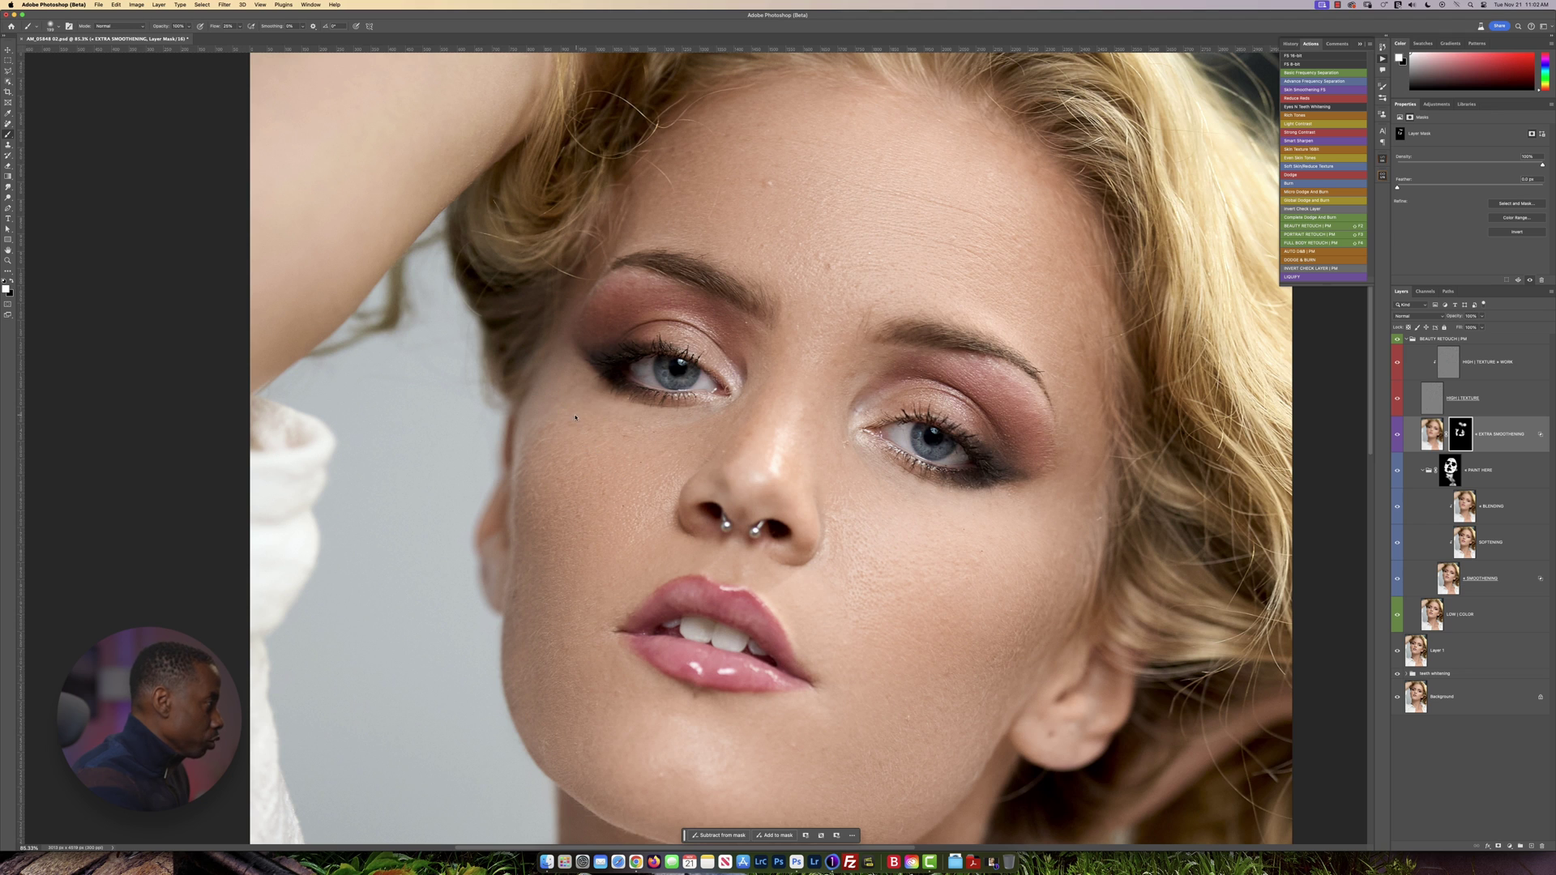
pyautogui.scroll(2, 799, 420)
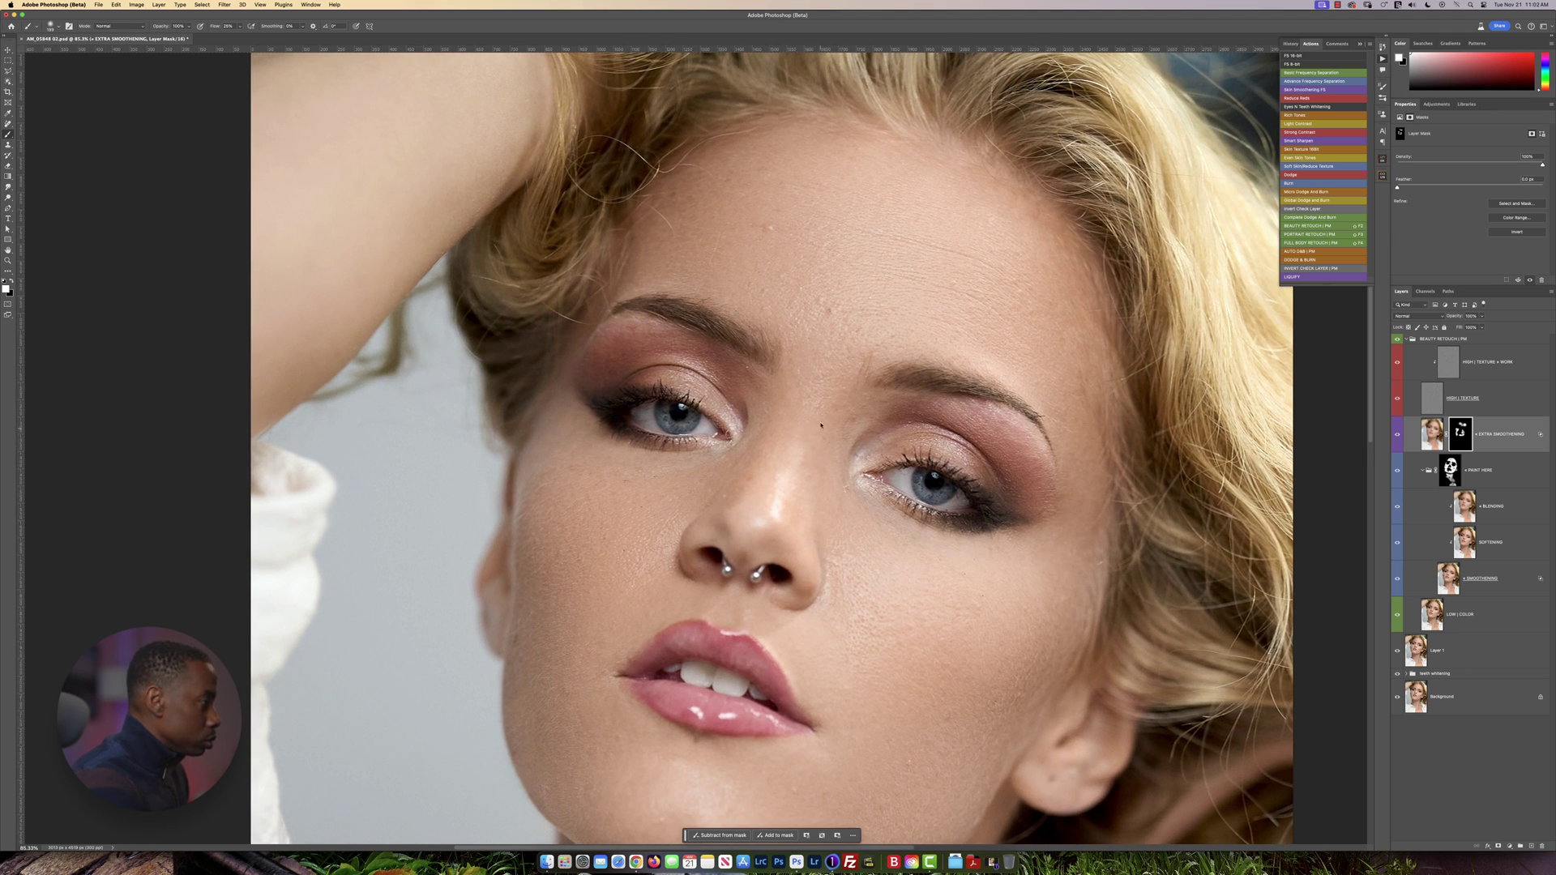
pyautogui.click(944, 574)
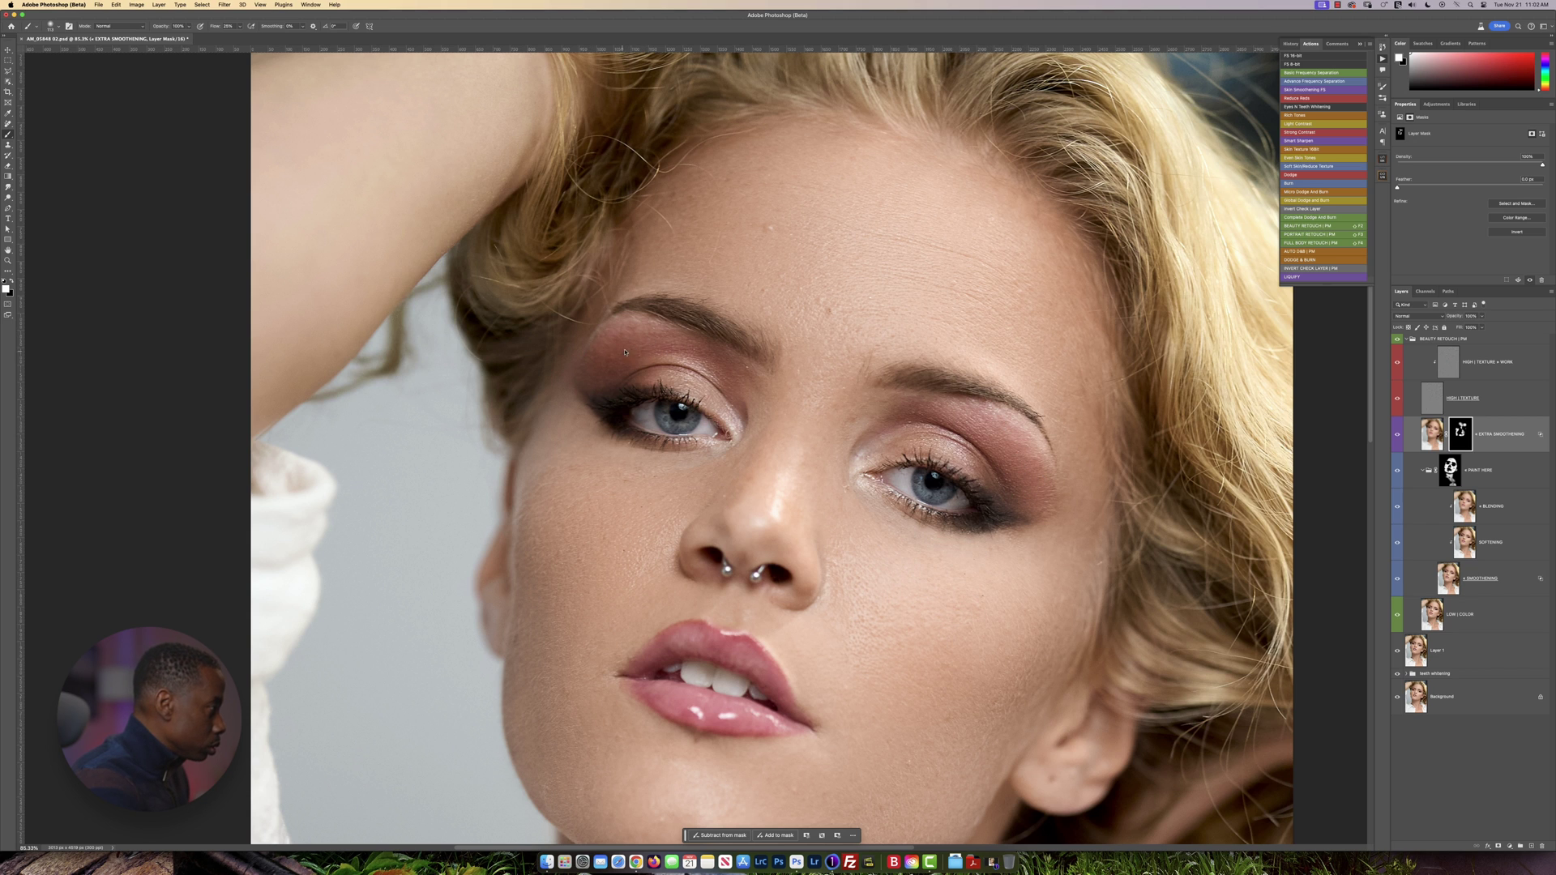
pyautogui.scroll(-15, 613, 509)
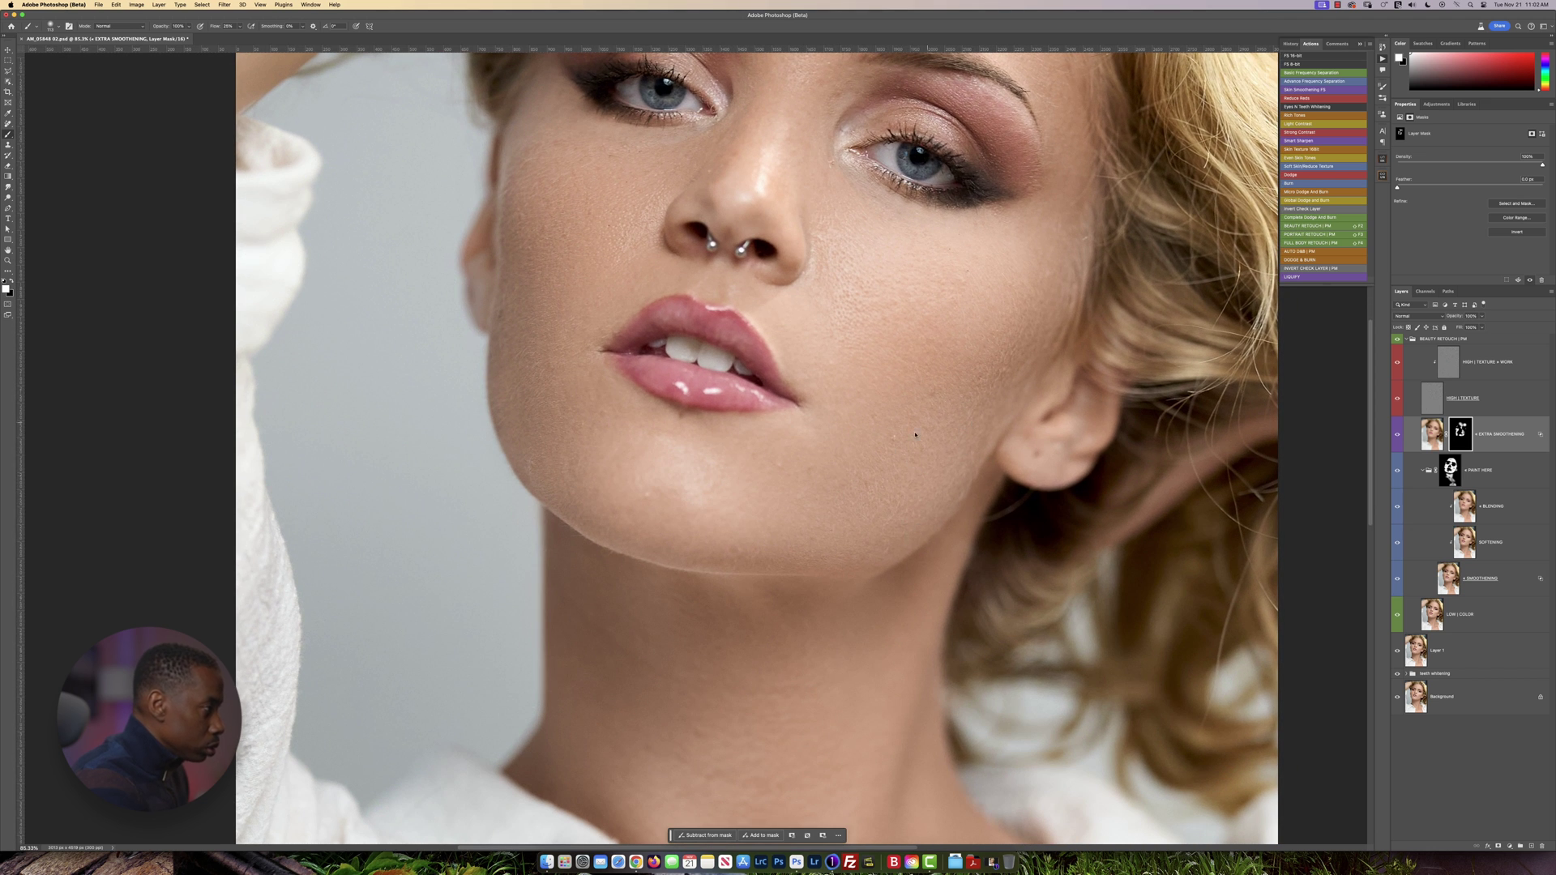
pyautogui.scroll(15, 949, 317)
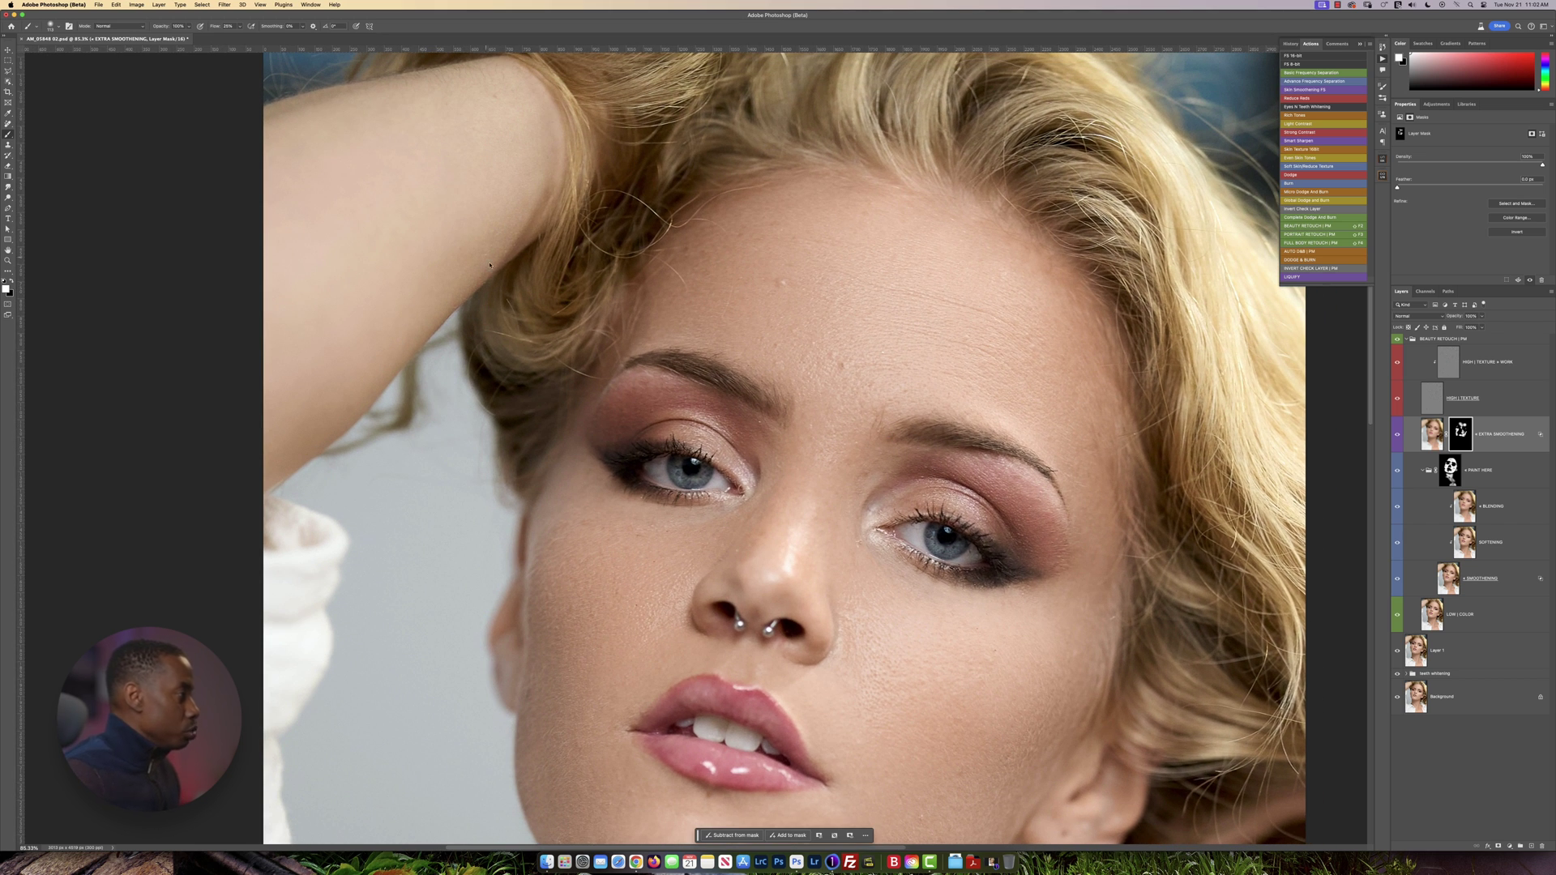
# - Compare the original portrait with the retouched version by isolating the Background layer's visibility several times over the whole image
pyautogui.scroll(-5, 609, 389)
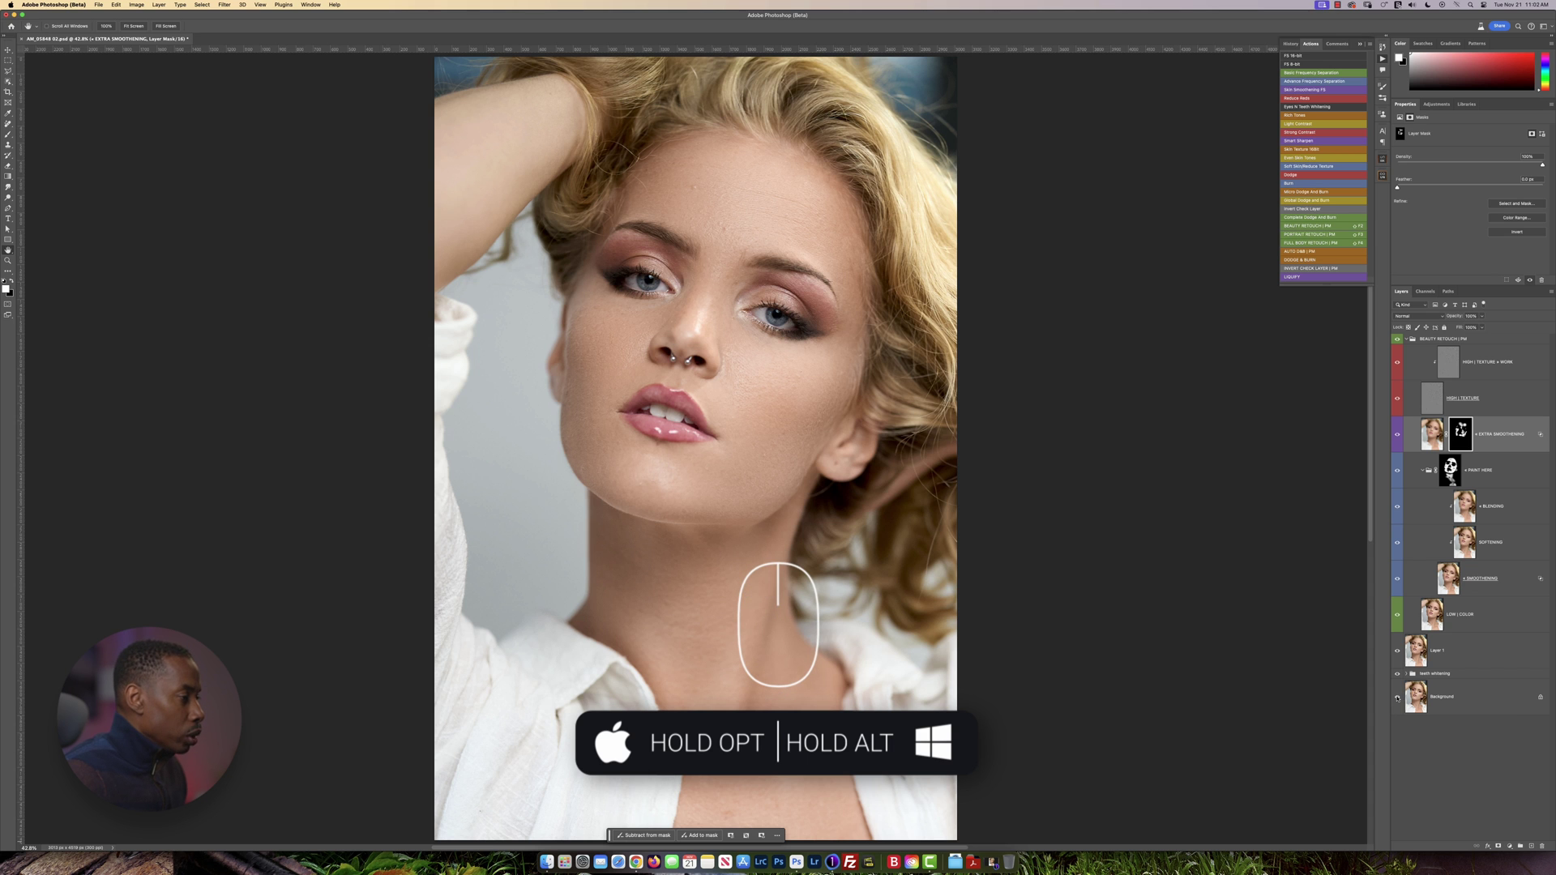
pyautogui.keyDown('alt'); pyautogui.click(1397, 698); pyautogui.keyUp('alt')
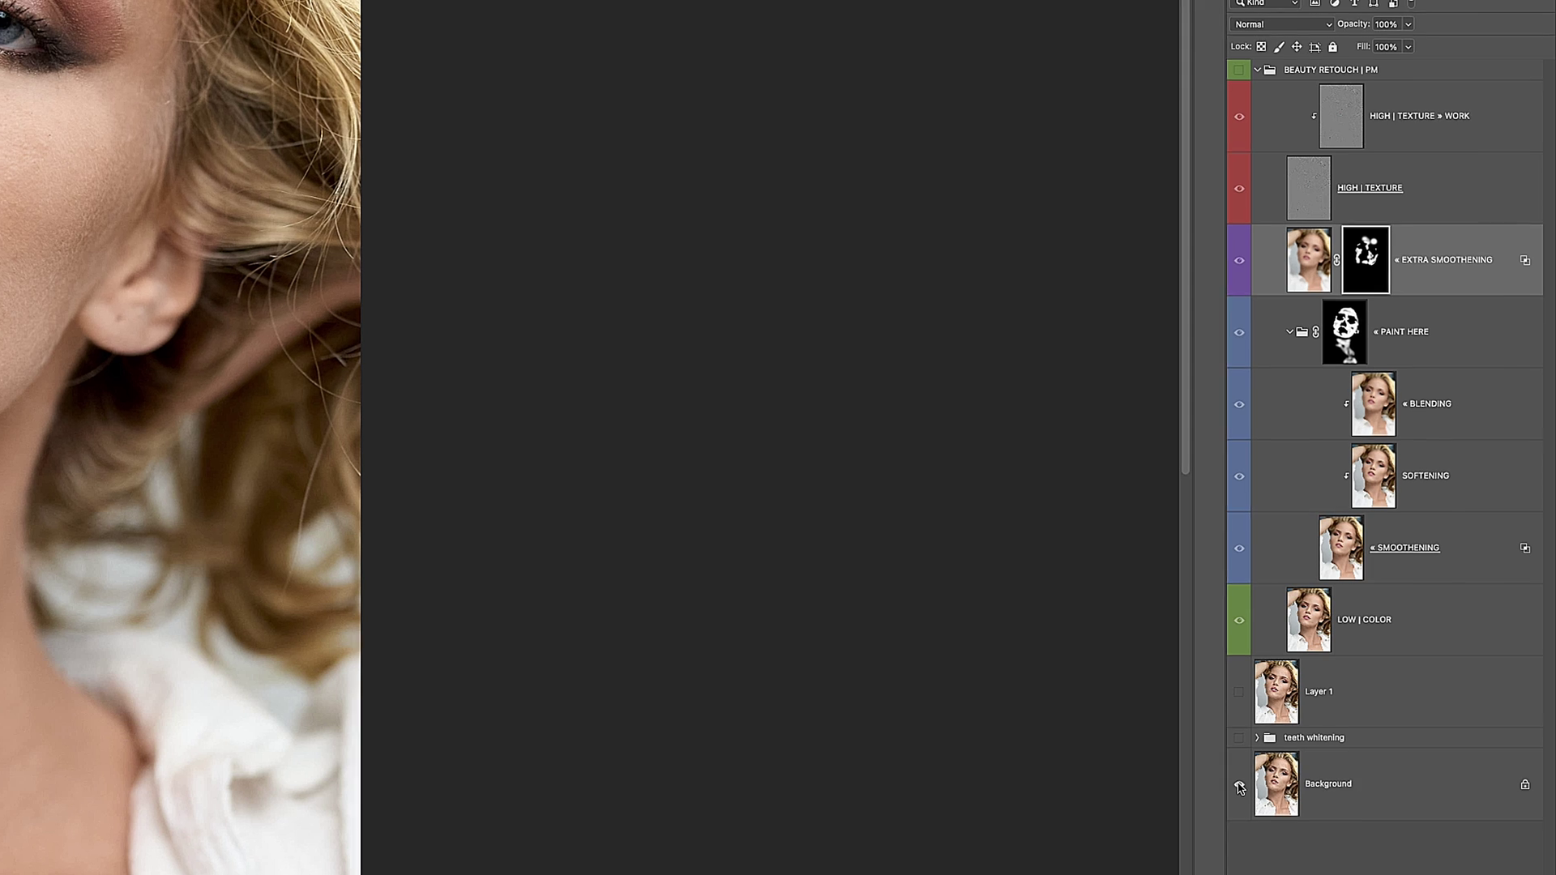
pyautogui.keyDown('alt'); pyautogui.click(1239, 784); pyautogui.keyUp('alt')
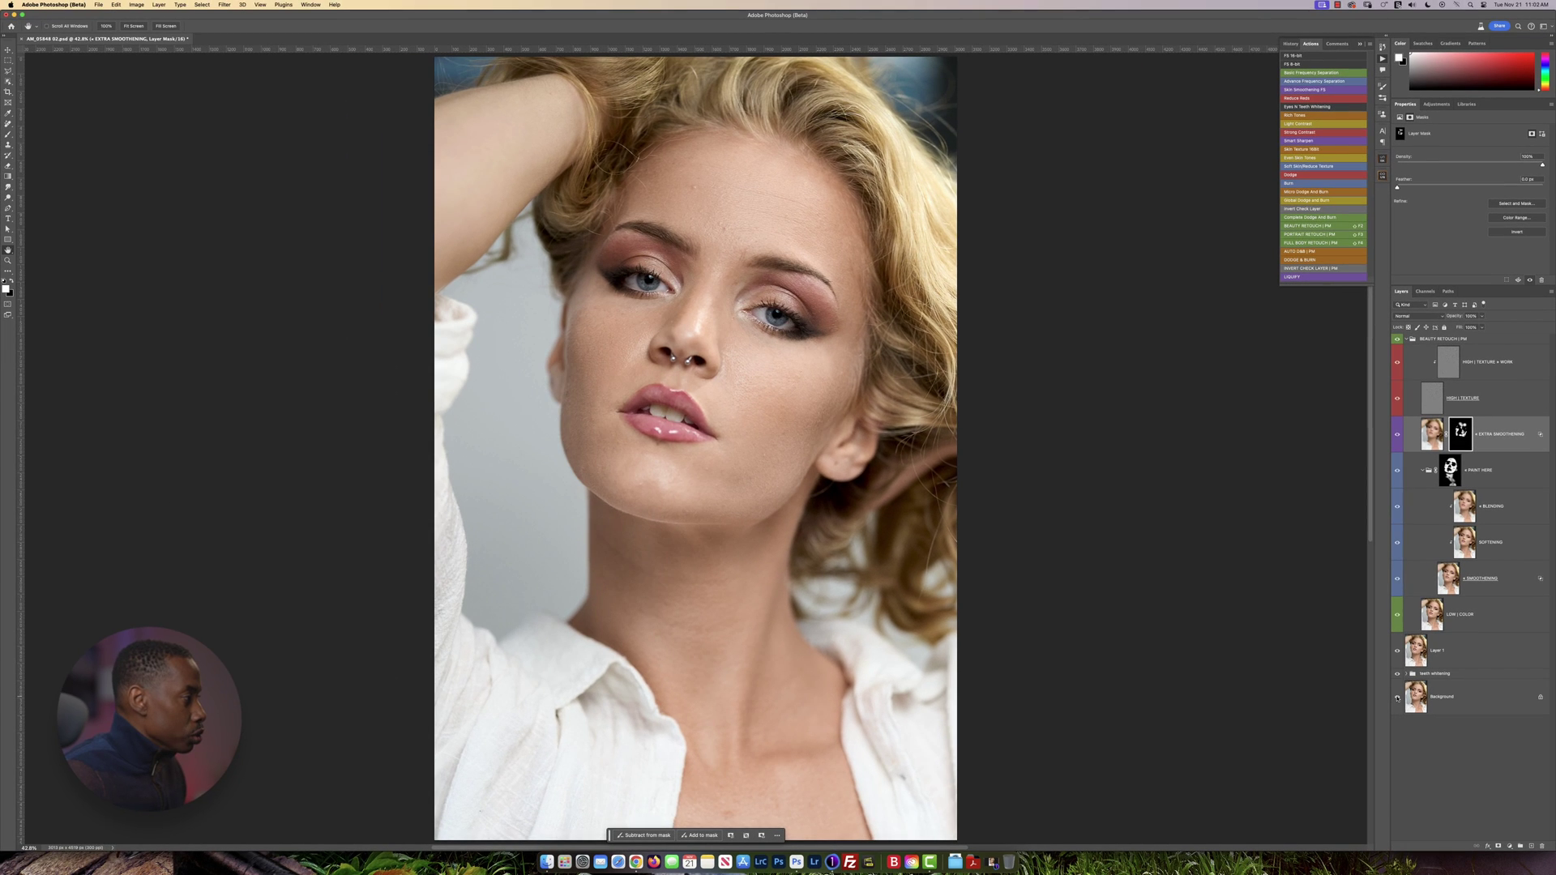
pyautogui.keyDown('alt'); pyautogui.click(1397, 699); pyautogui.keyUp('alt')
pyautogui.keyDown('alt'); pyautogui.click(1397, 698); pyautogui.keyUp('alt')
pyautogui.keyDown('alt'); pyautogui.click(1397, 698); pyautogui.keyUp('alt')
pyautogui.keyDown('alt'); pyautogui.click(1397, 699); pyautogui.keyUp('alt')
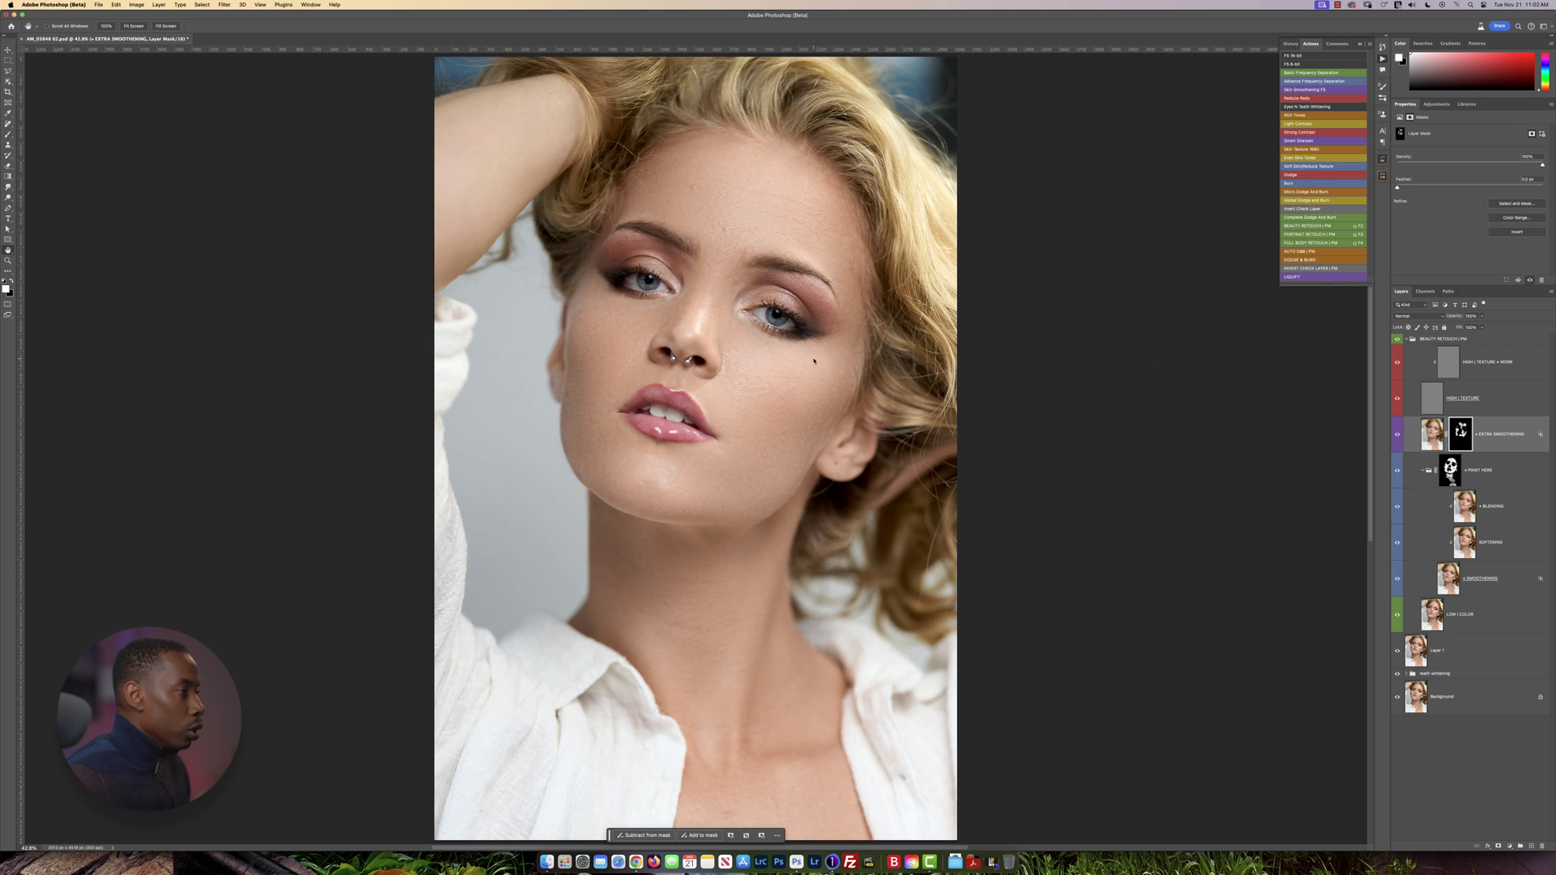
# - Target the HIGH | TEXTURE » WORK layer with the Clone Stamp tool for close-up work on the face
pyautogui.click(1447, 362)
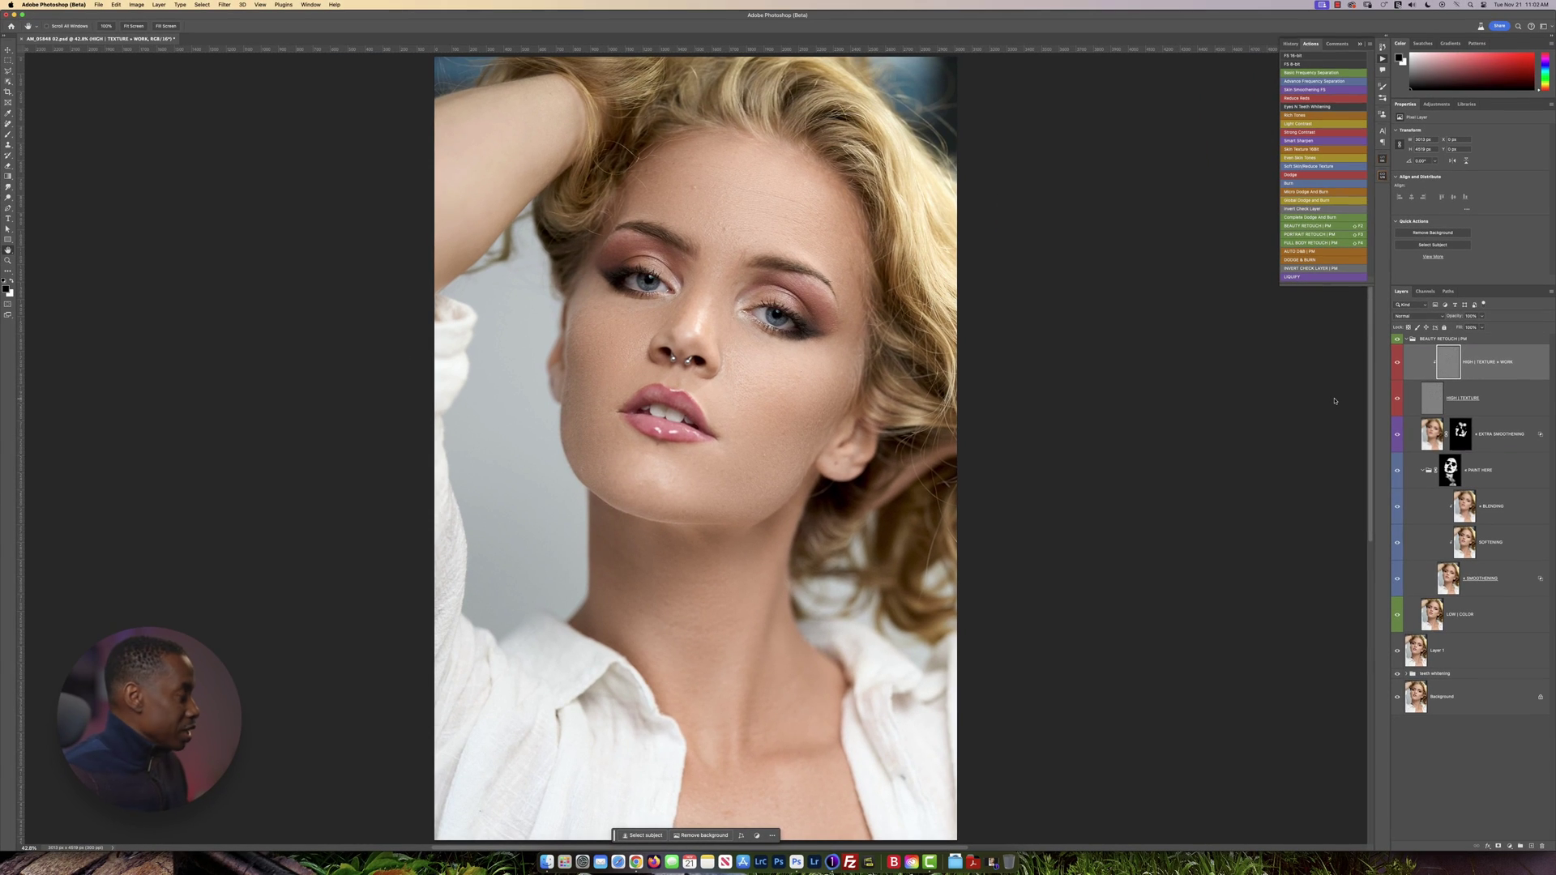
pyautogui.press('s')
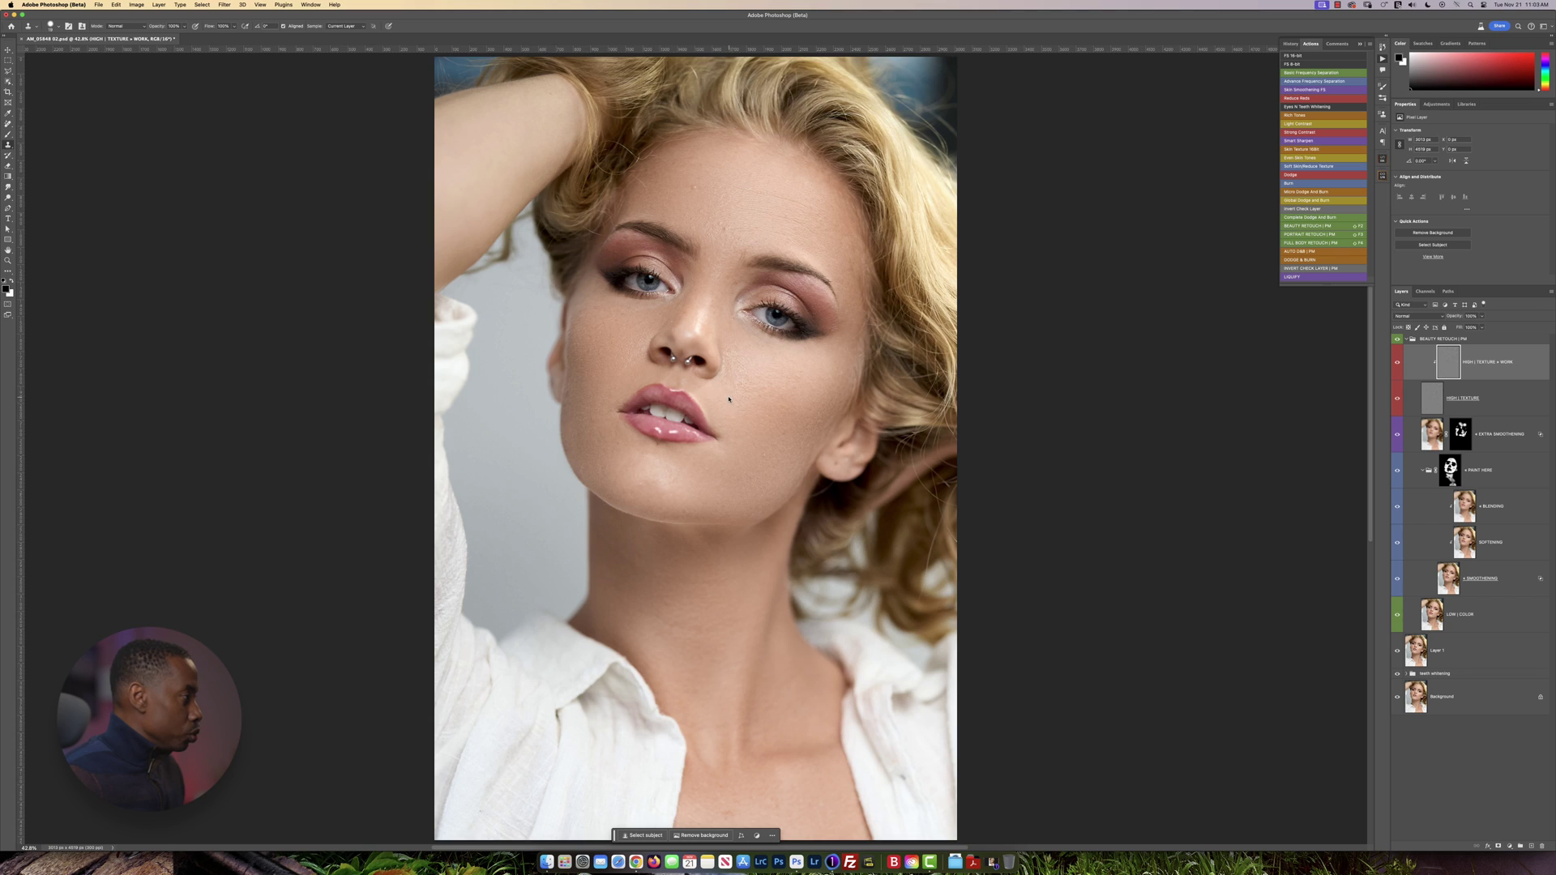
pyautogui.scroll(3, 1496, 801)
pyautogui.scroll(3, 728, 399)
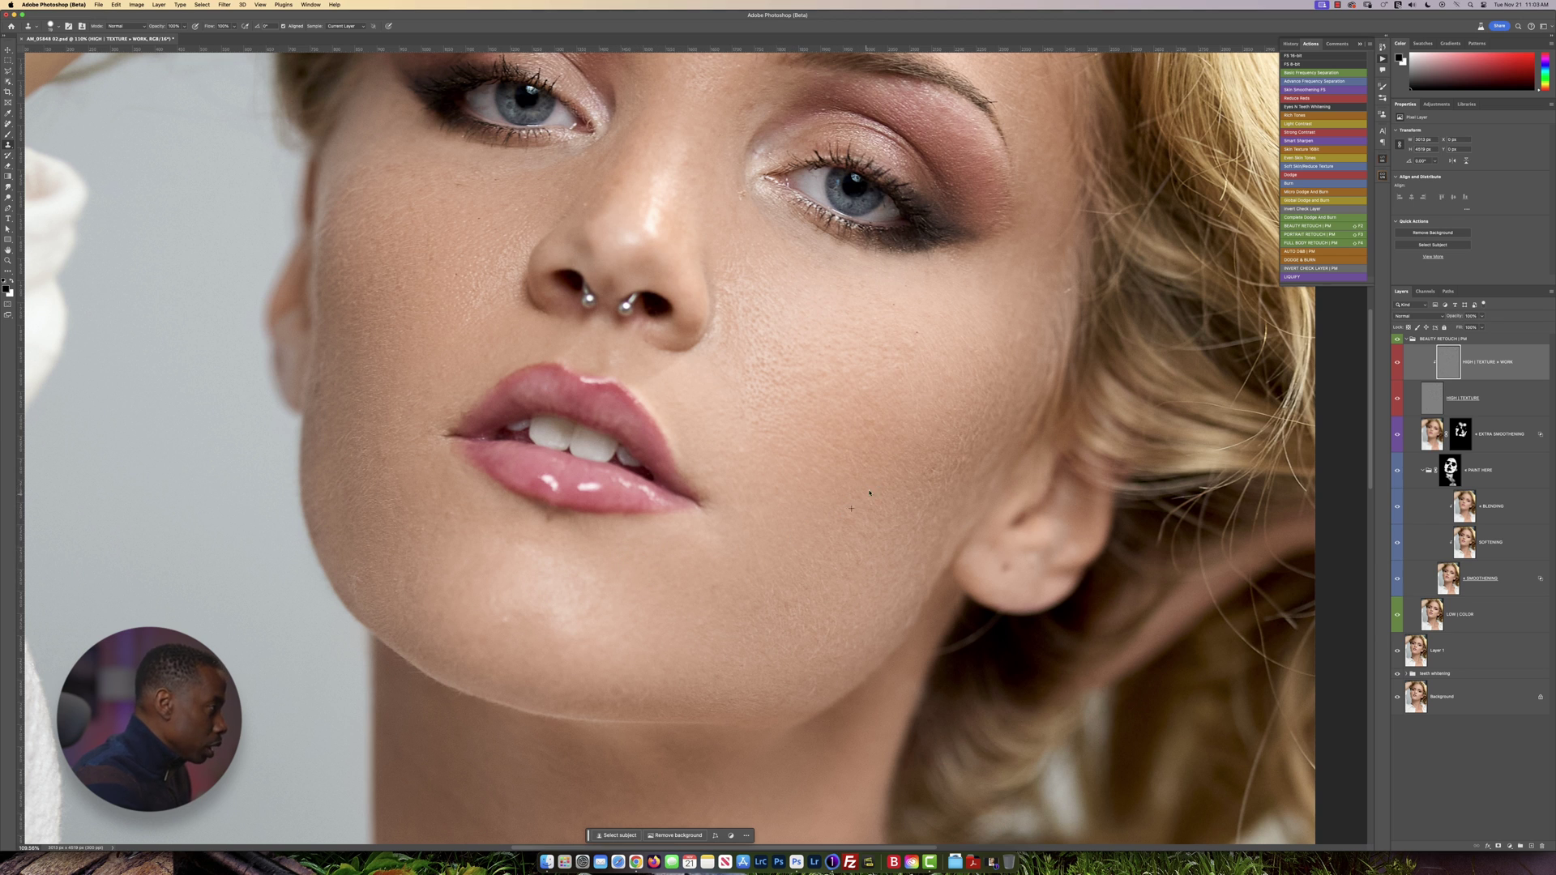
# - Clone clean skin texture over the remaining spots on the cheeks and under the eye on the HIGH | TEXTURE » WORK layer
pyautogui.scroll(3, 869, 492)
pyautogui.hscroll(1, 869, 492)
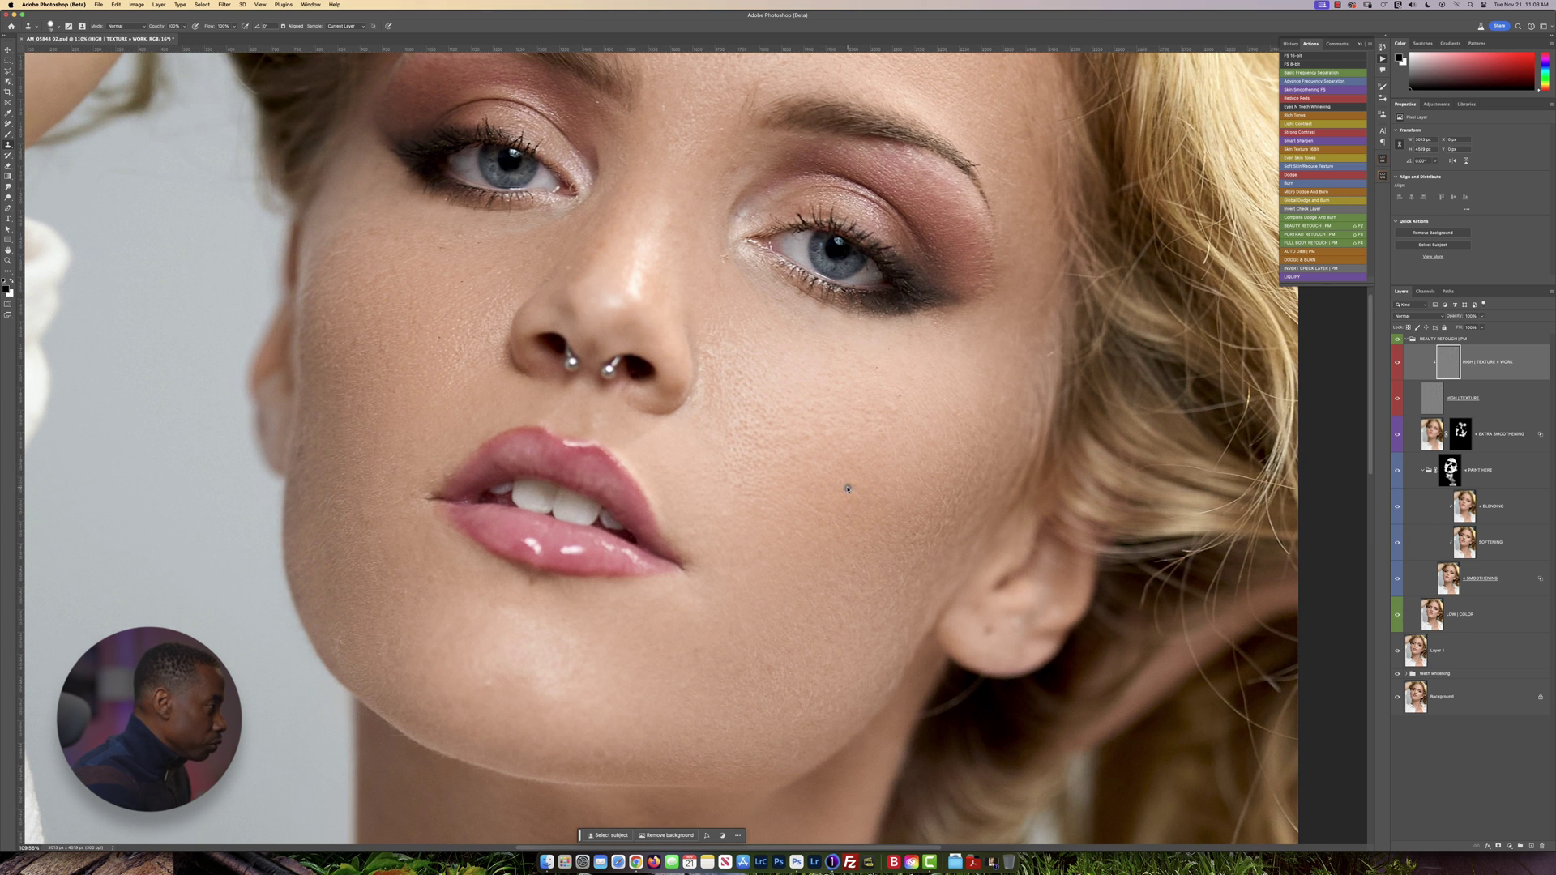
pyautogui.scroll(3, 847, 491)
pyautogui.hscroll(1, 848, 490)
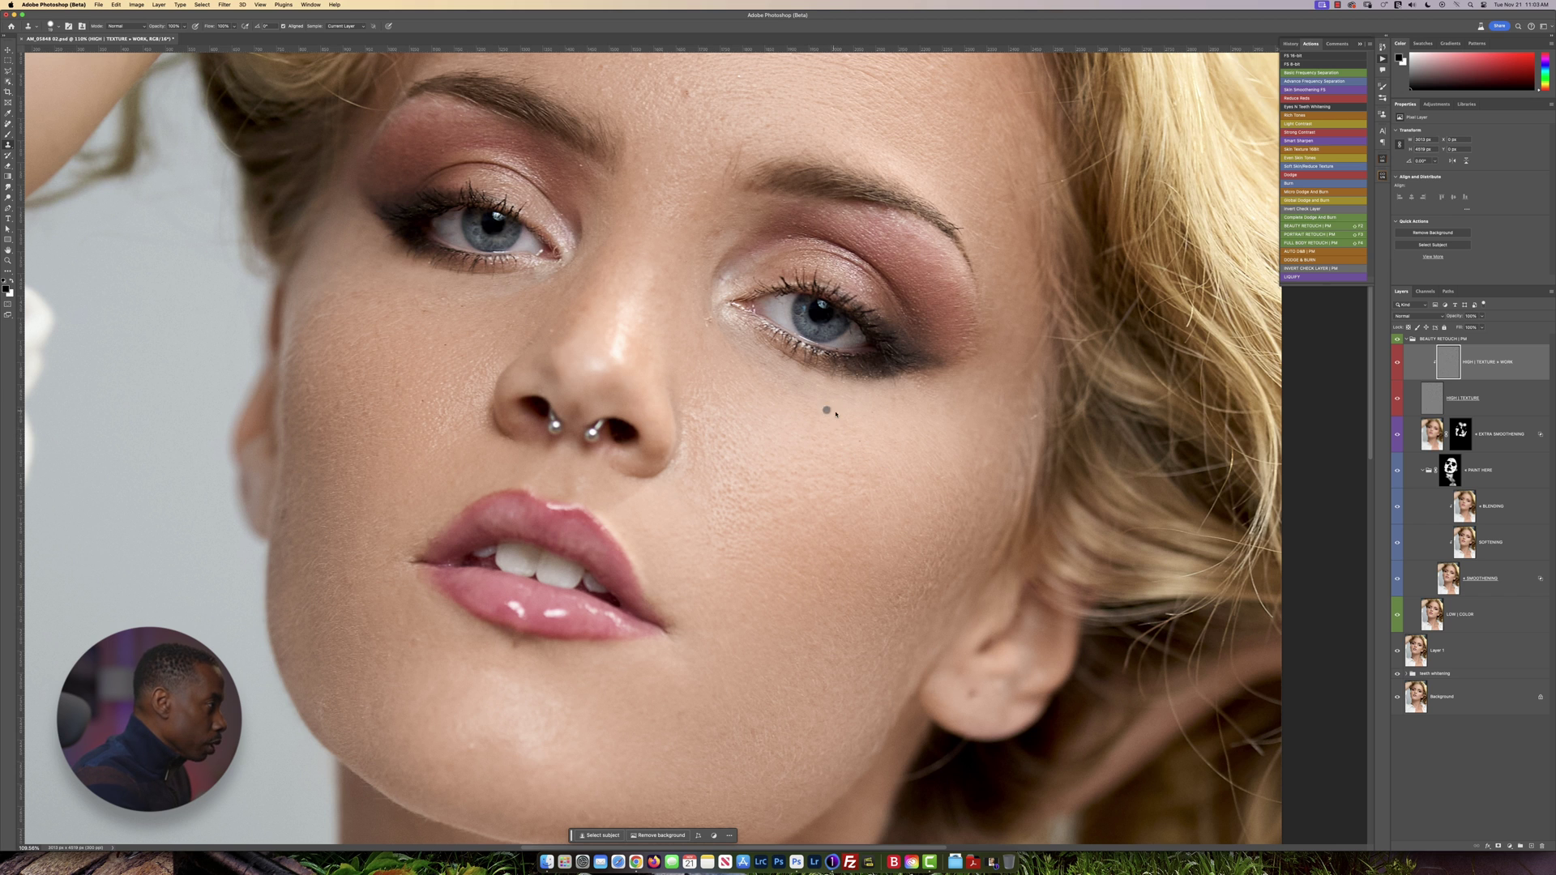
pyautogui.scroll(1, 765, 447)
pyautogui.keyDown('alt'); pyautogui.click(746, 435); pyautogui.keyUp('alt')
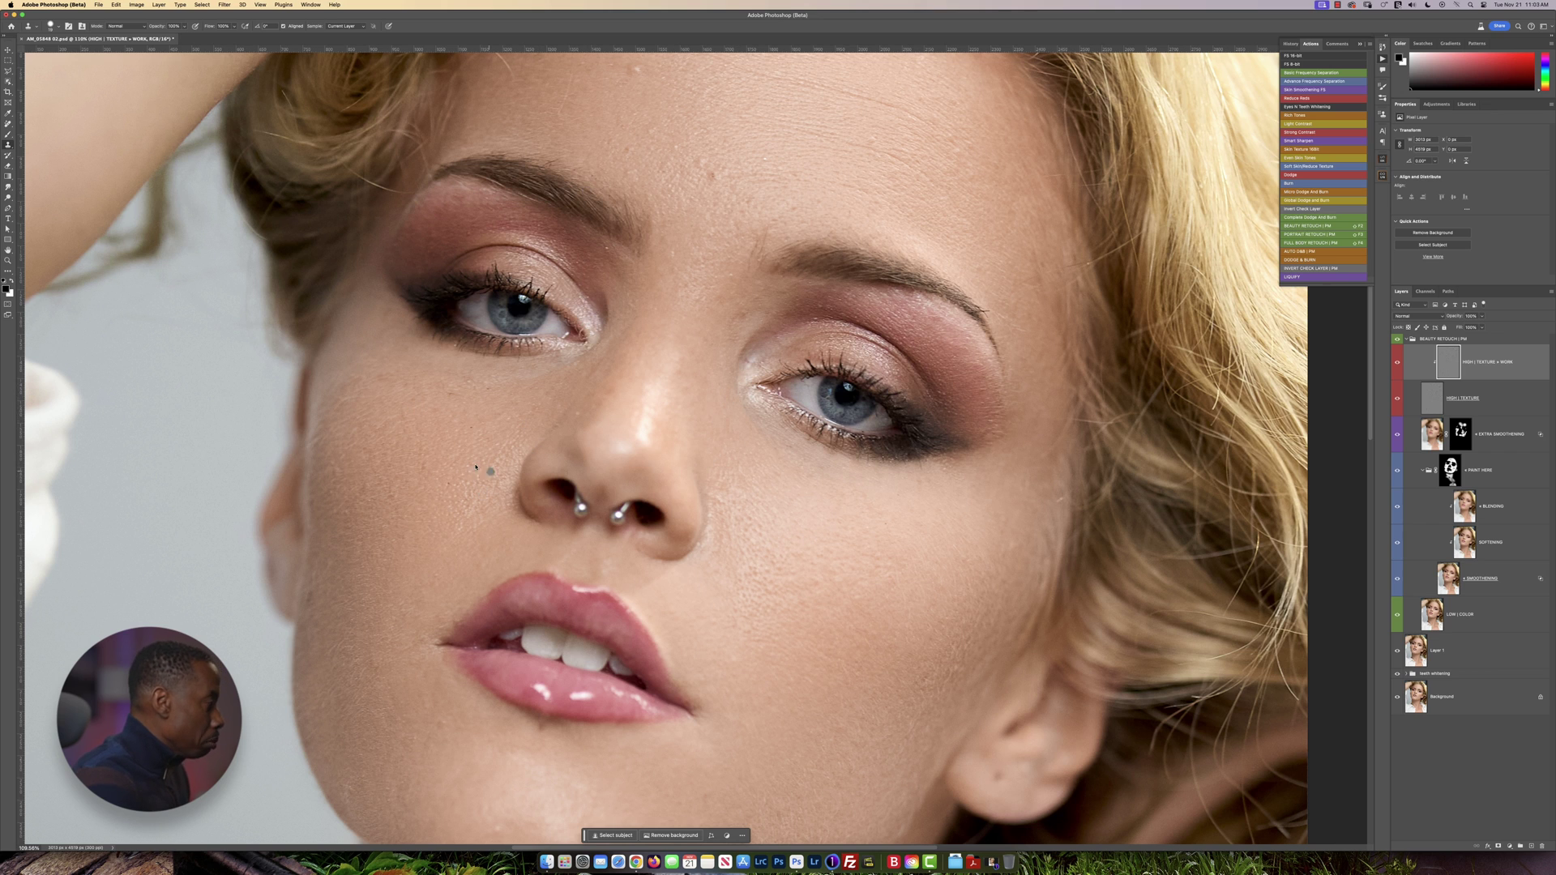
# - Clone away the bumps, spots and fine lines on the forehead and between the brows on the same texture layer
pyautogui.scroll(5, 681, 411)
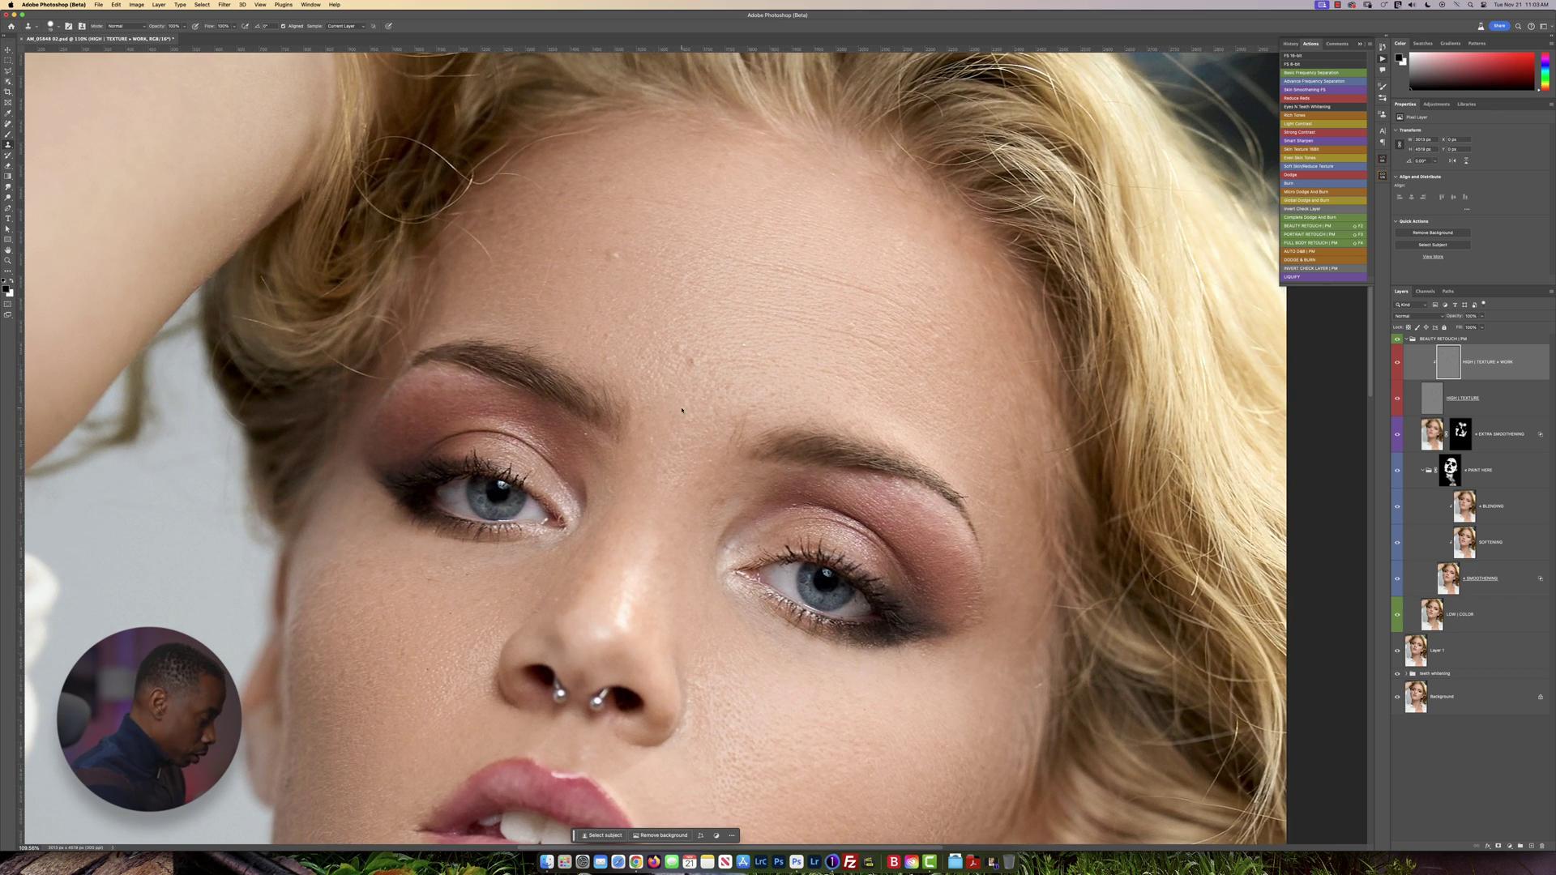
pyautogui.scroll(5, 715, 392)
pyautogui.scroll(-2, 733, 394)
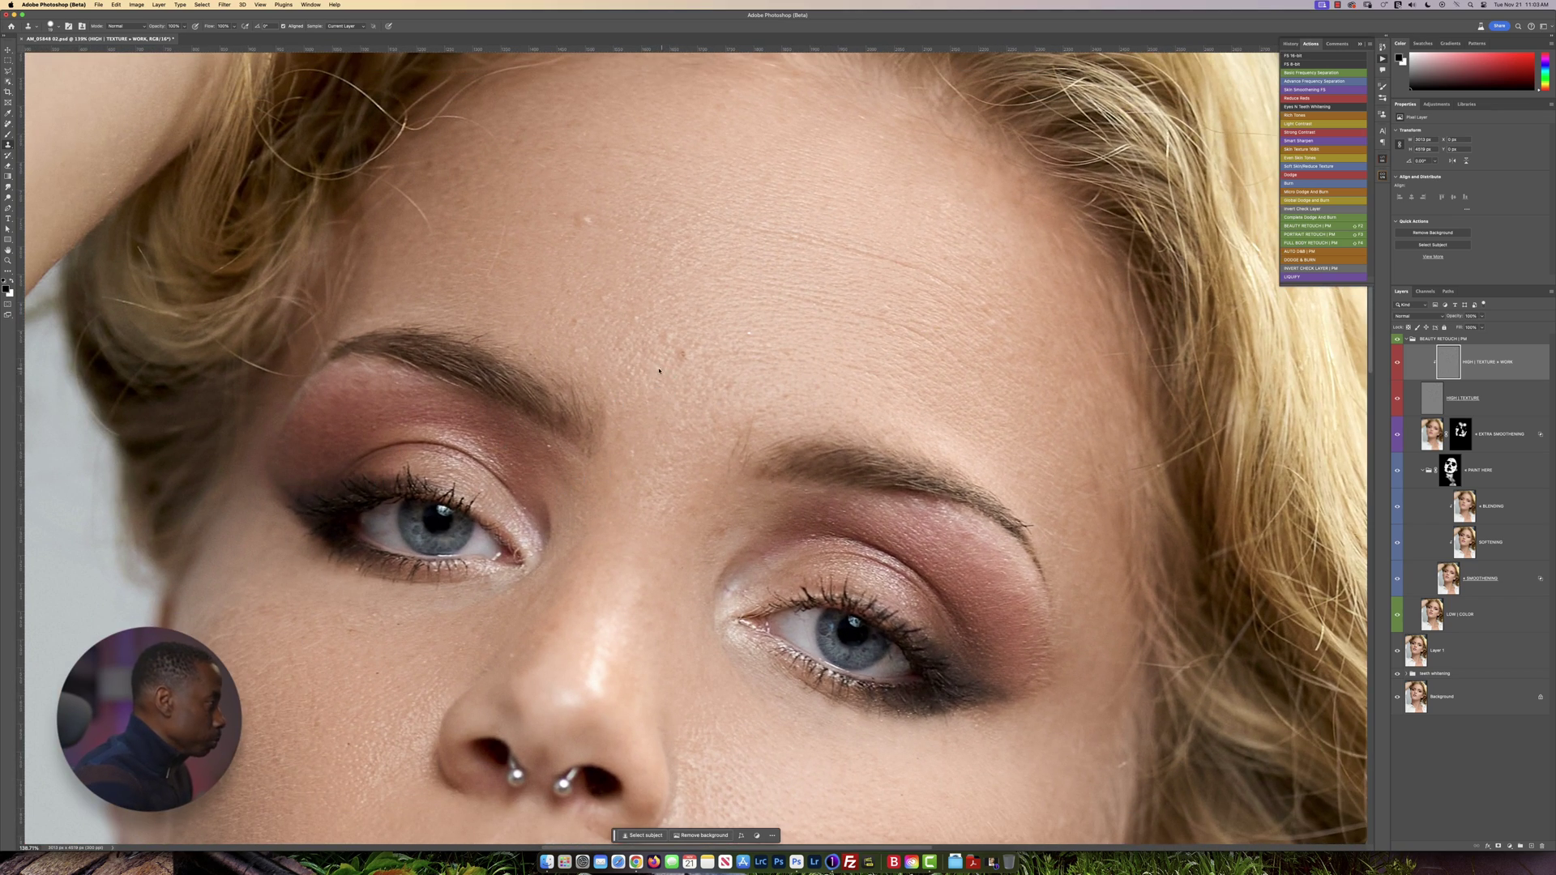
pyautogui.scroll(-3, 661, 370)
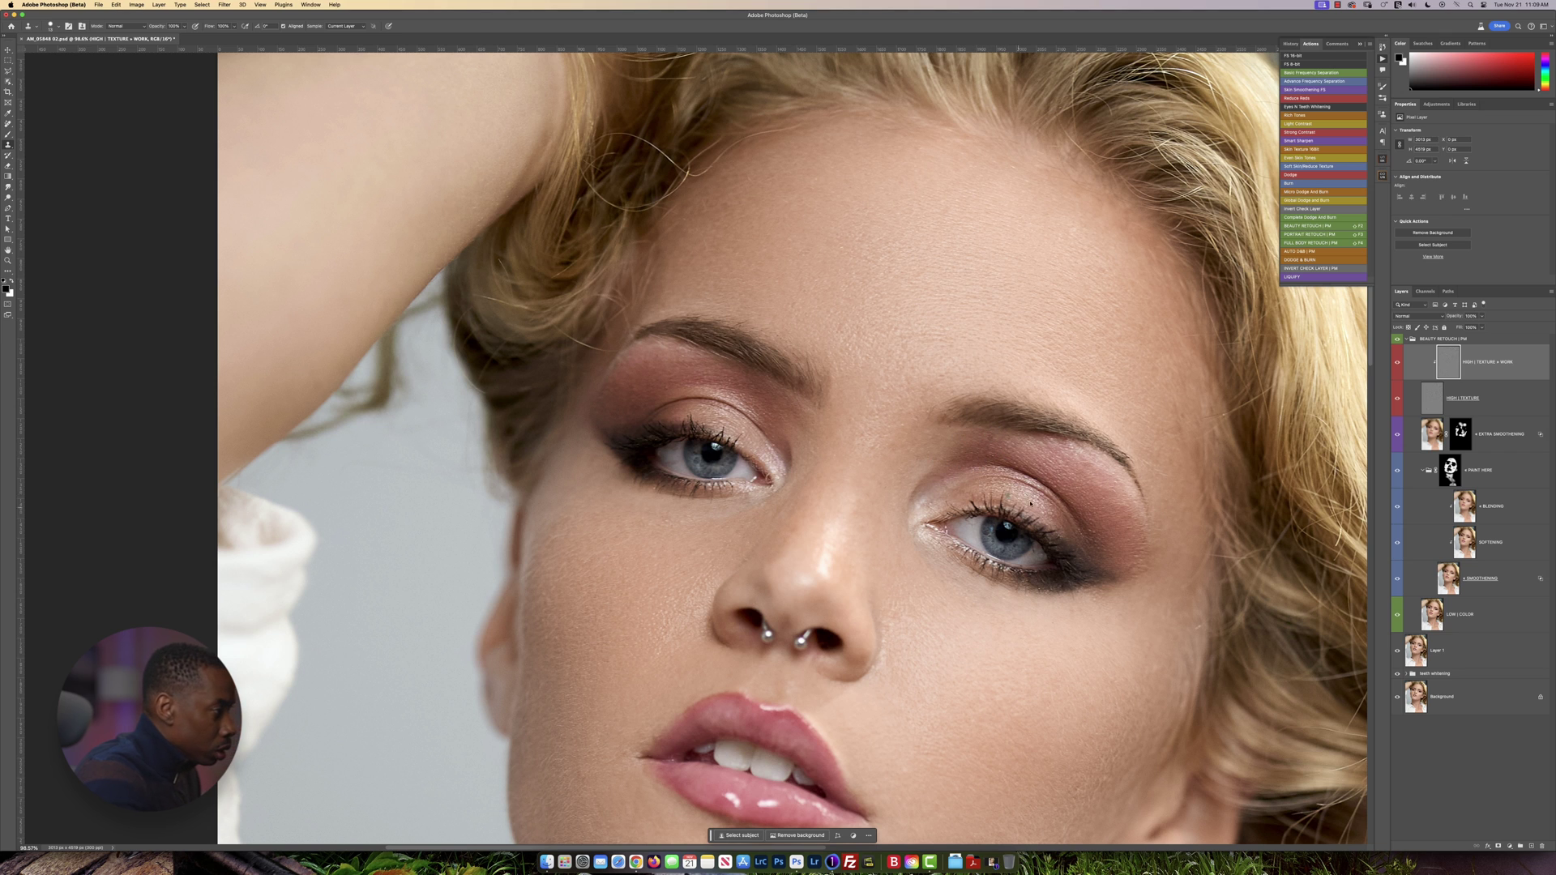
# - Examine the face, chin, neck and eye area up close and as a whole for remaining skin blemishes
pyautogui.scroll(-2, 1037, 470)
pyautogui.hscroll(2, 1037, 469)
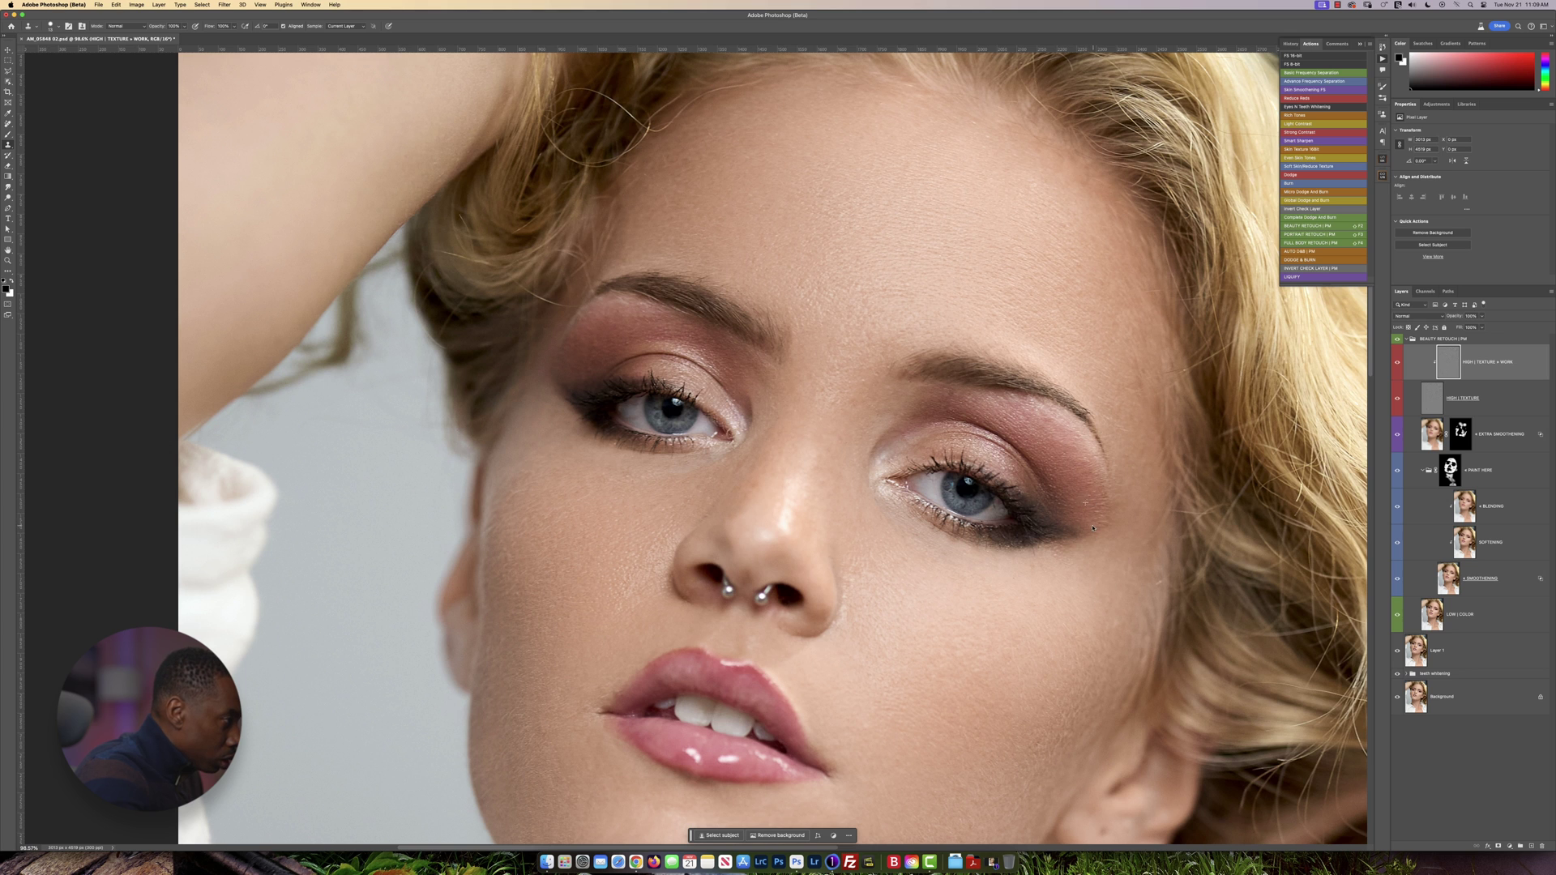
pyautogui.scroll(-5, 1095, 509)
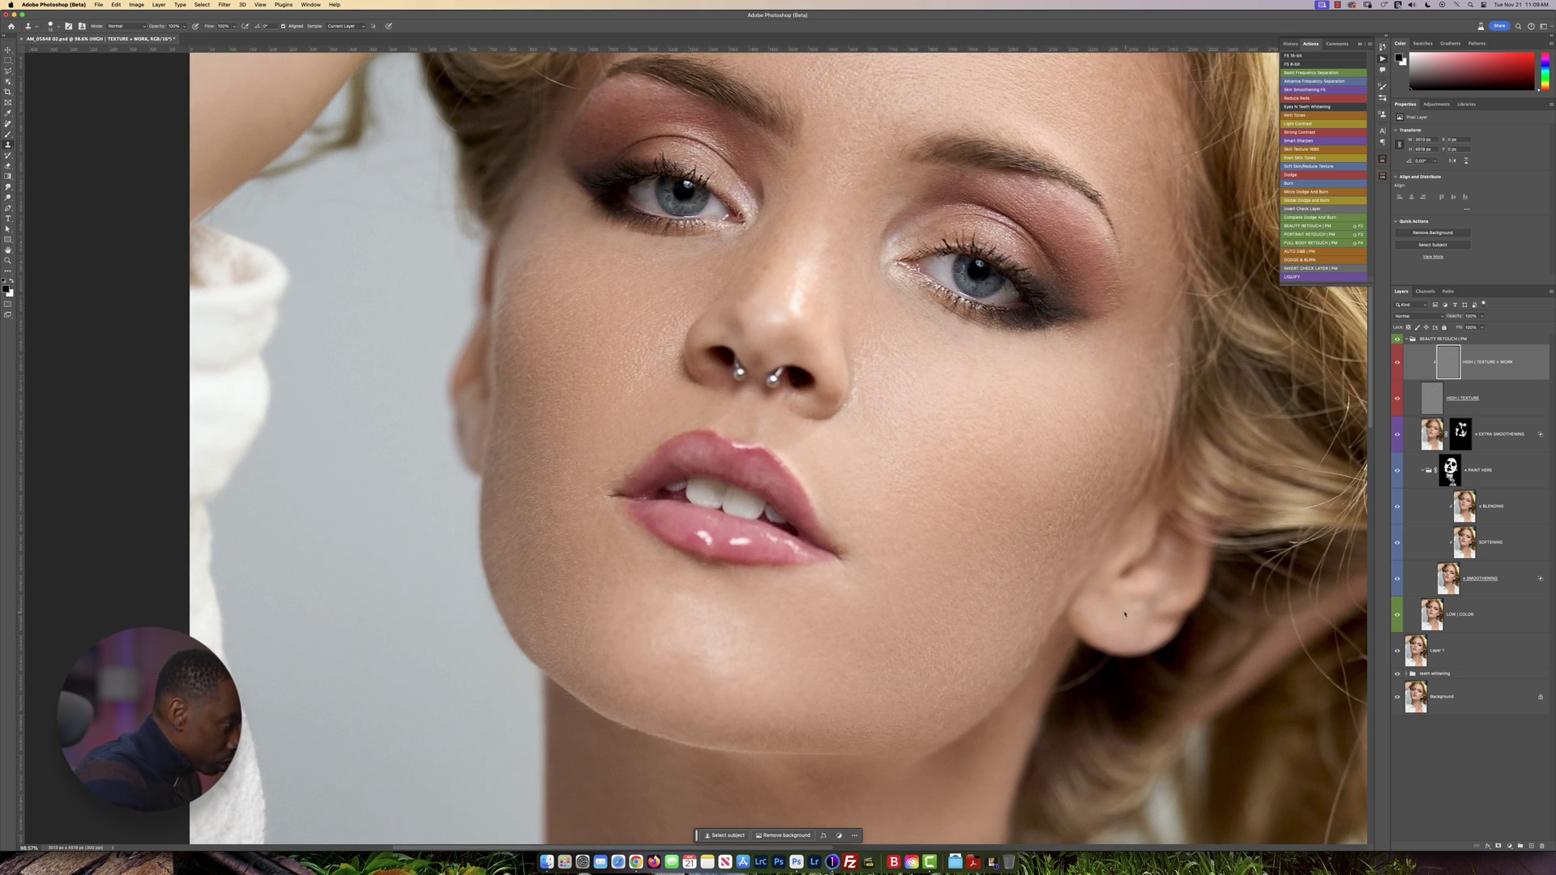
pyautogui.scroll(-3, 766, 522)
pyautogui.hscroll(-1, 766, 523)
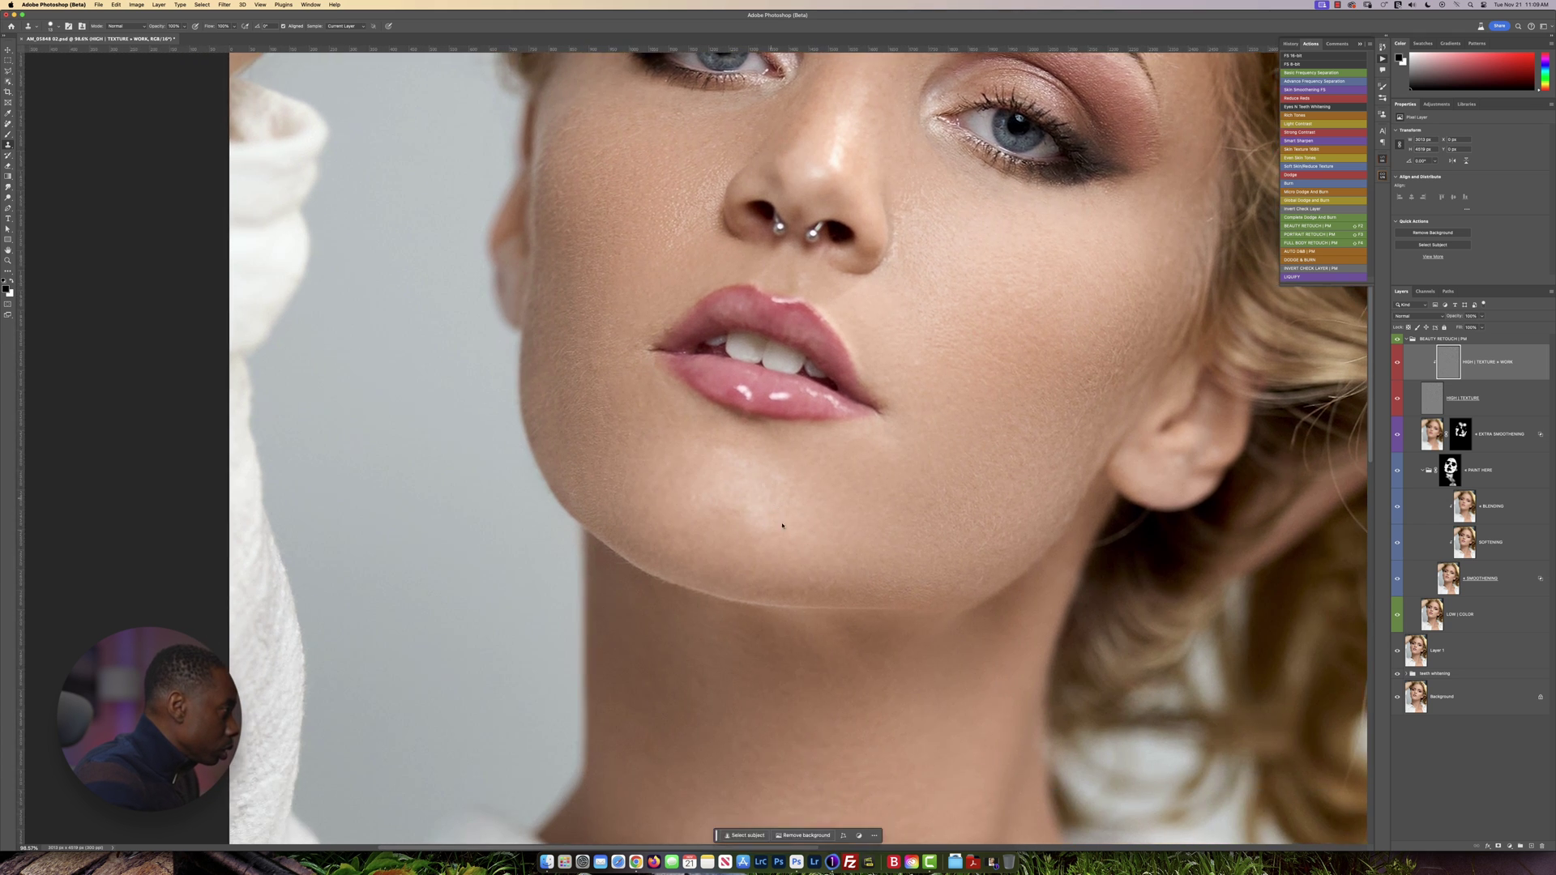
pyautogui.scroll(-7, 782, 525)
pyautogui.hscroll(-1, 781, 525)
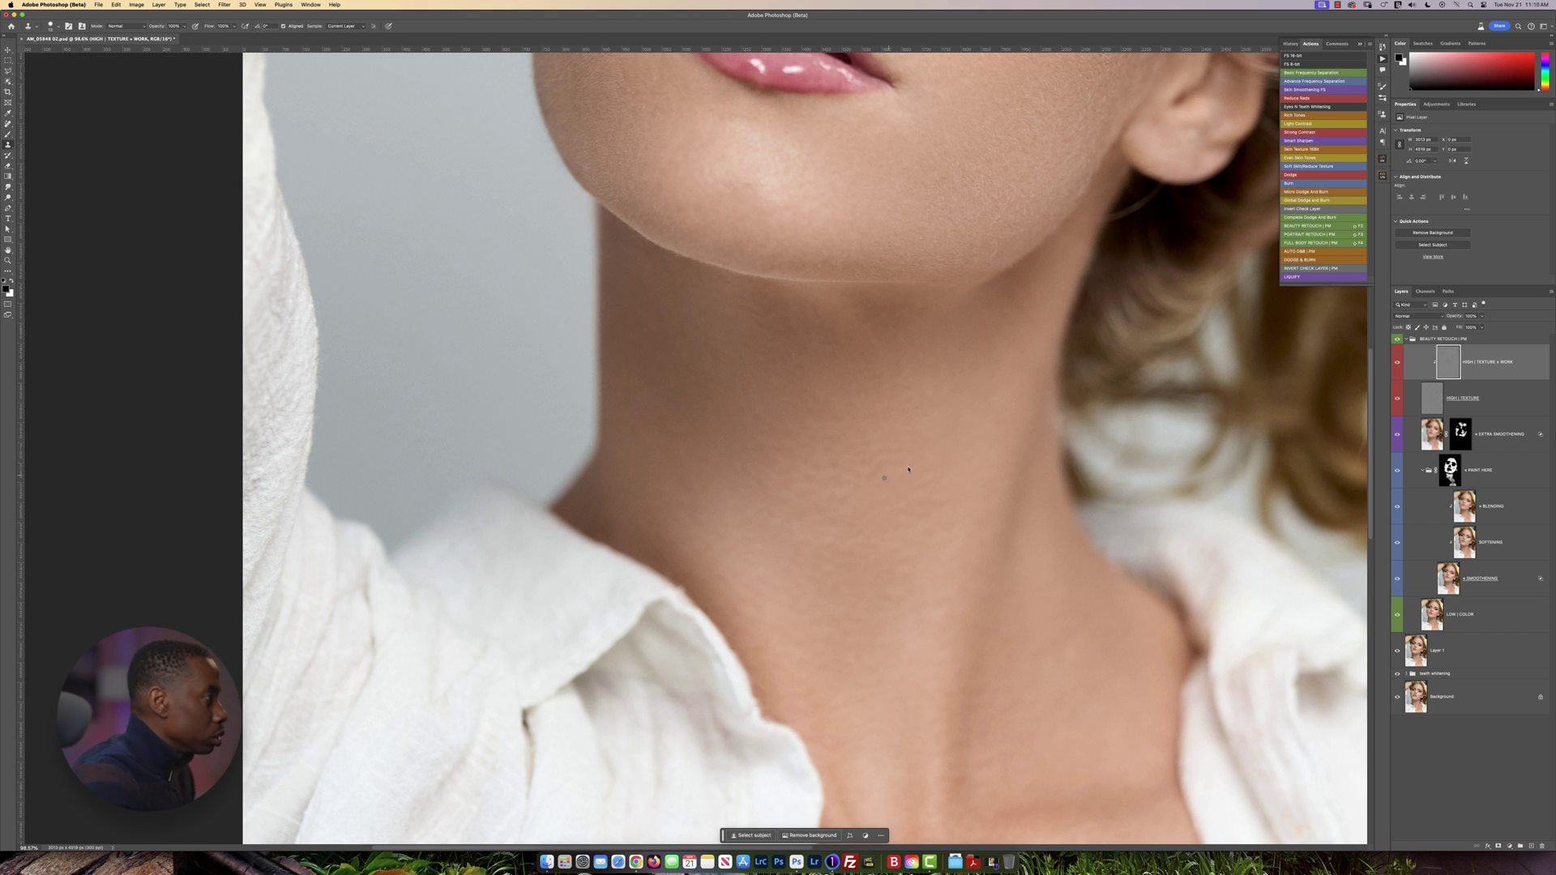
pyautogui.scroll(-6, 909, 469)
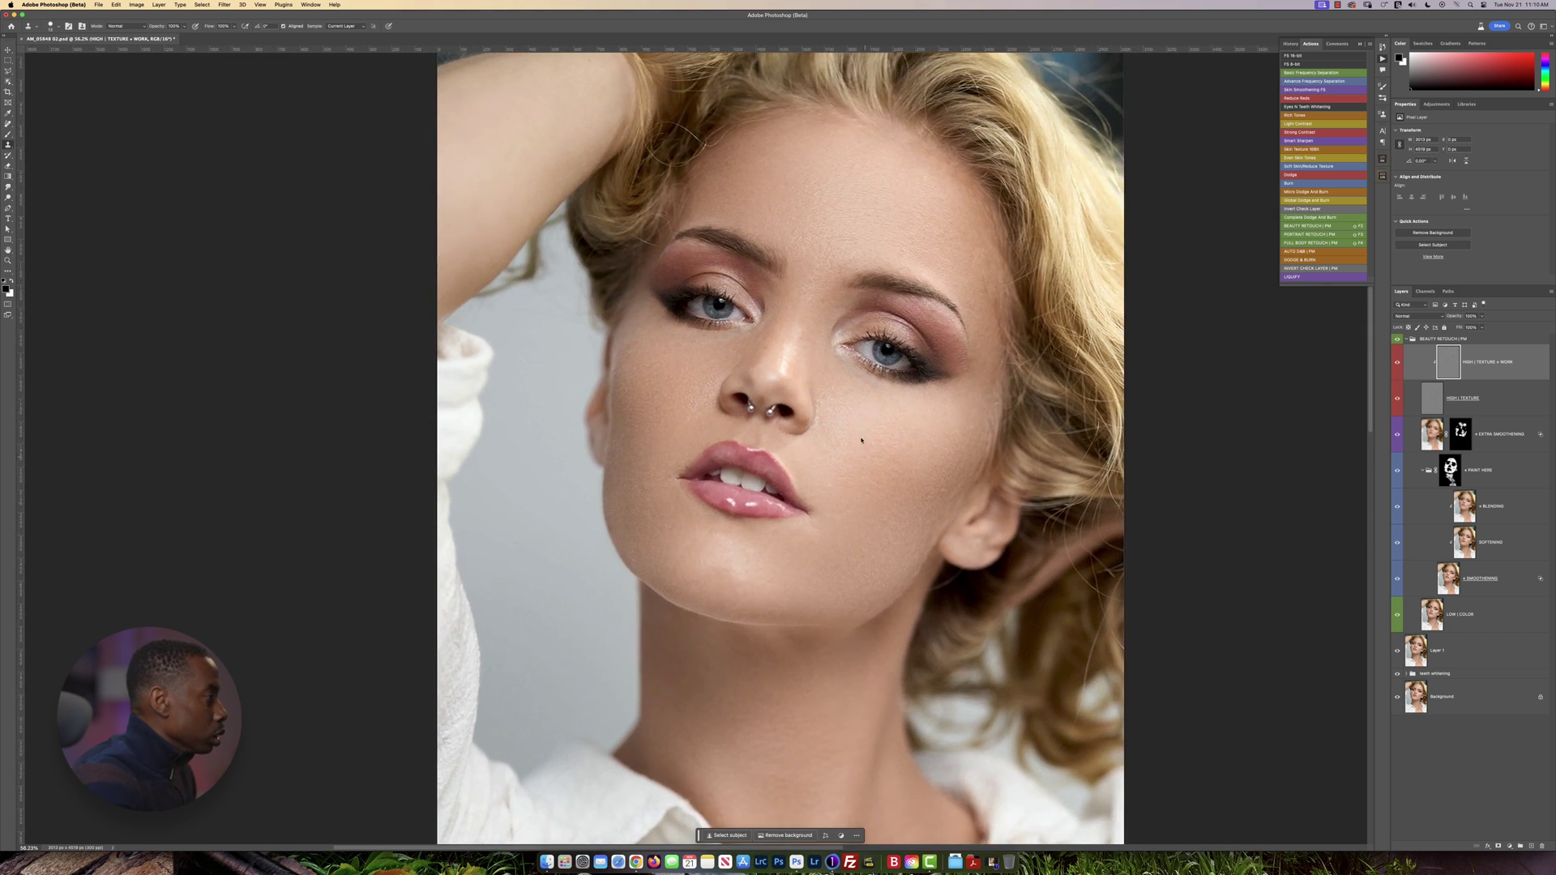
pyautogui.scroll(5, 865, 467)
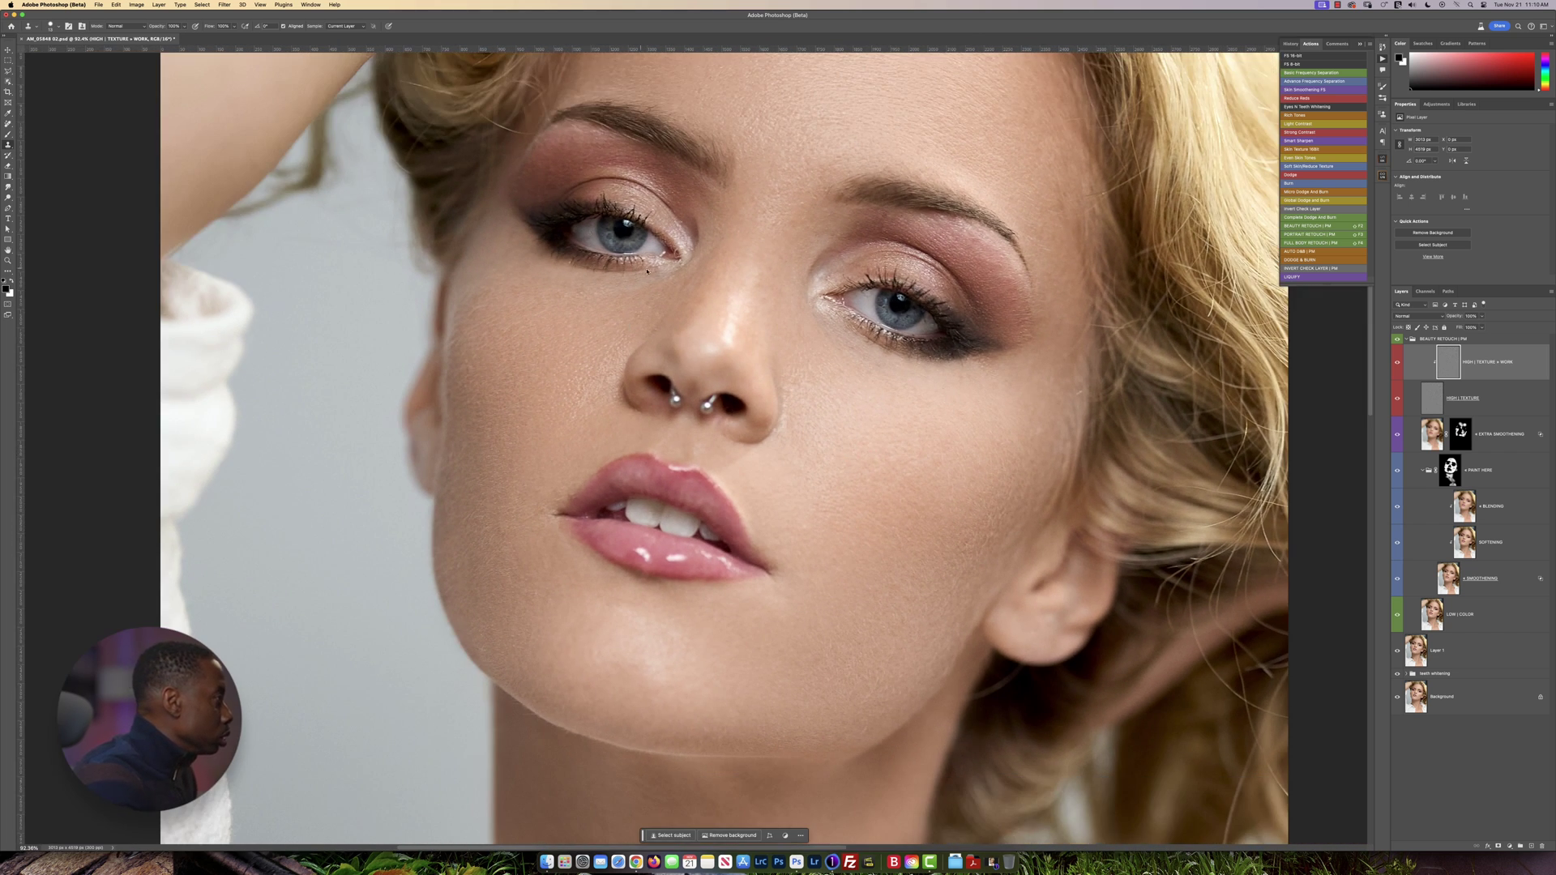
pyautogui.scroll(5, 640, 269)
pyautogui.scroll(-3, 706, 271)
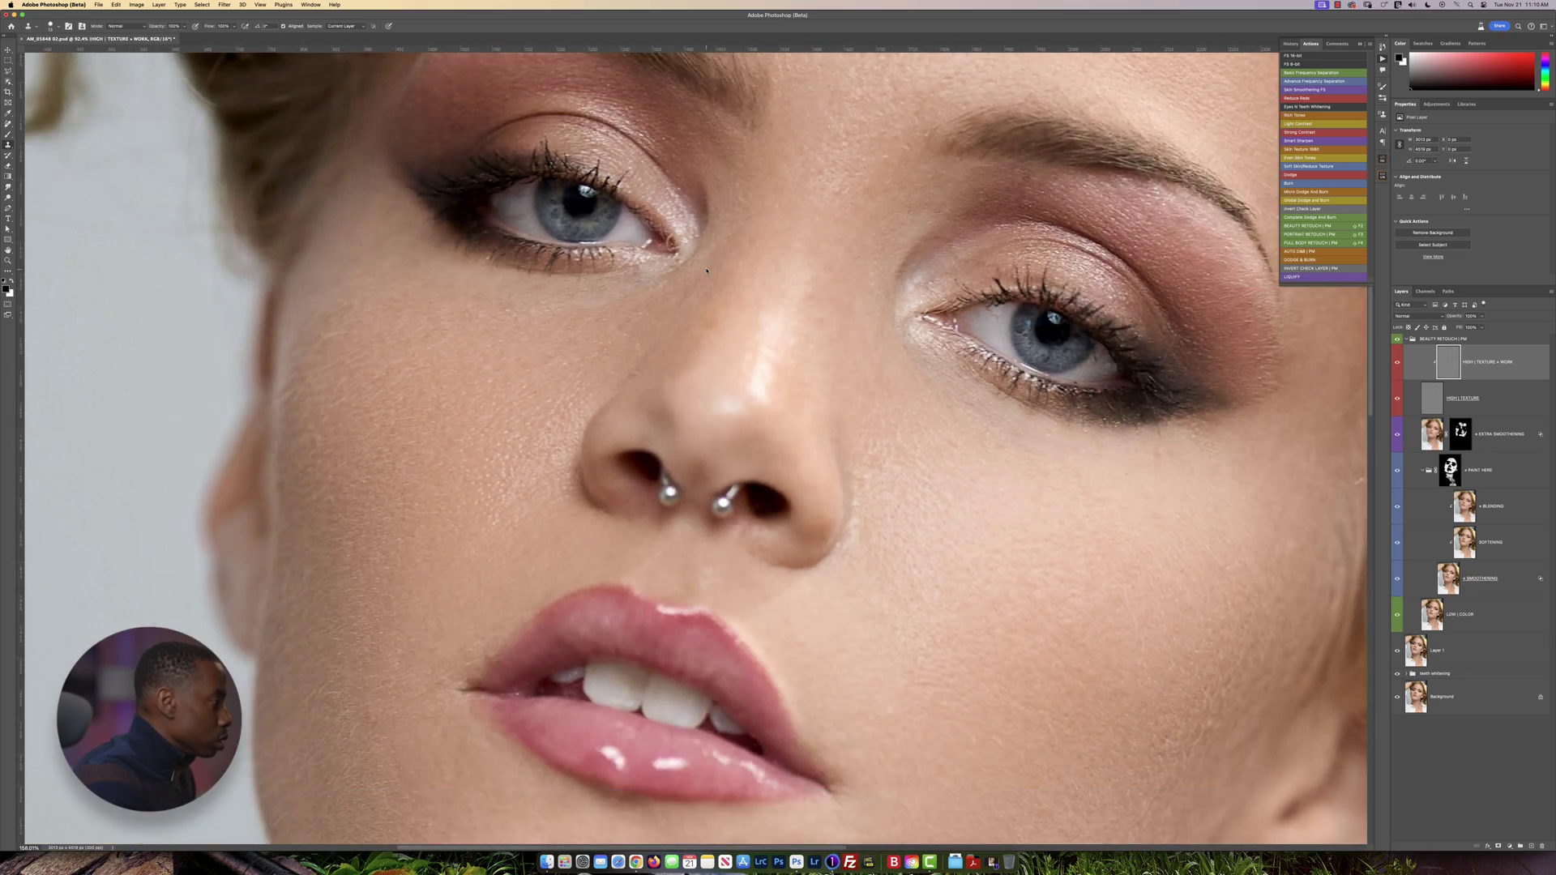
pyautogui.scroll(-5, 705, 270)
pyautogui.scroll(-4, 802, 332)
pyautogui.scroll(1, 783, 308)
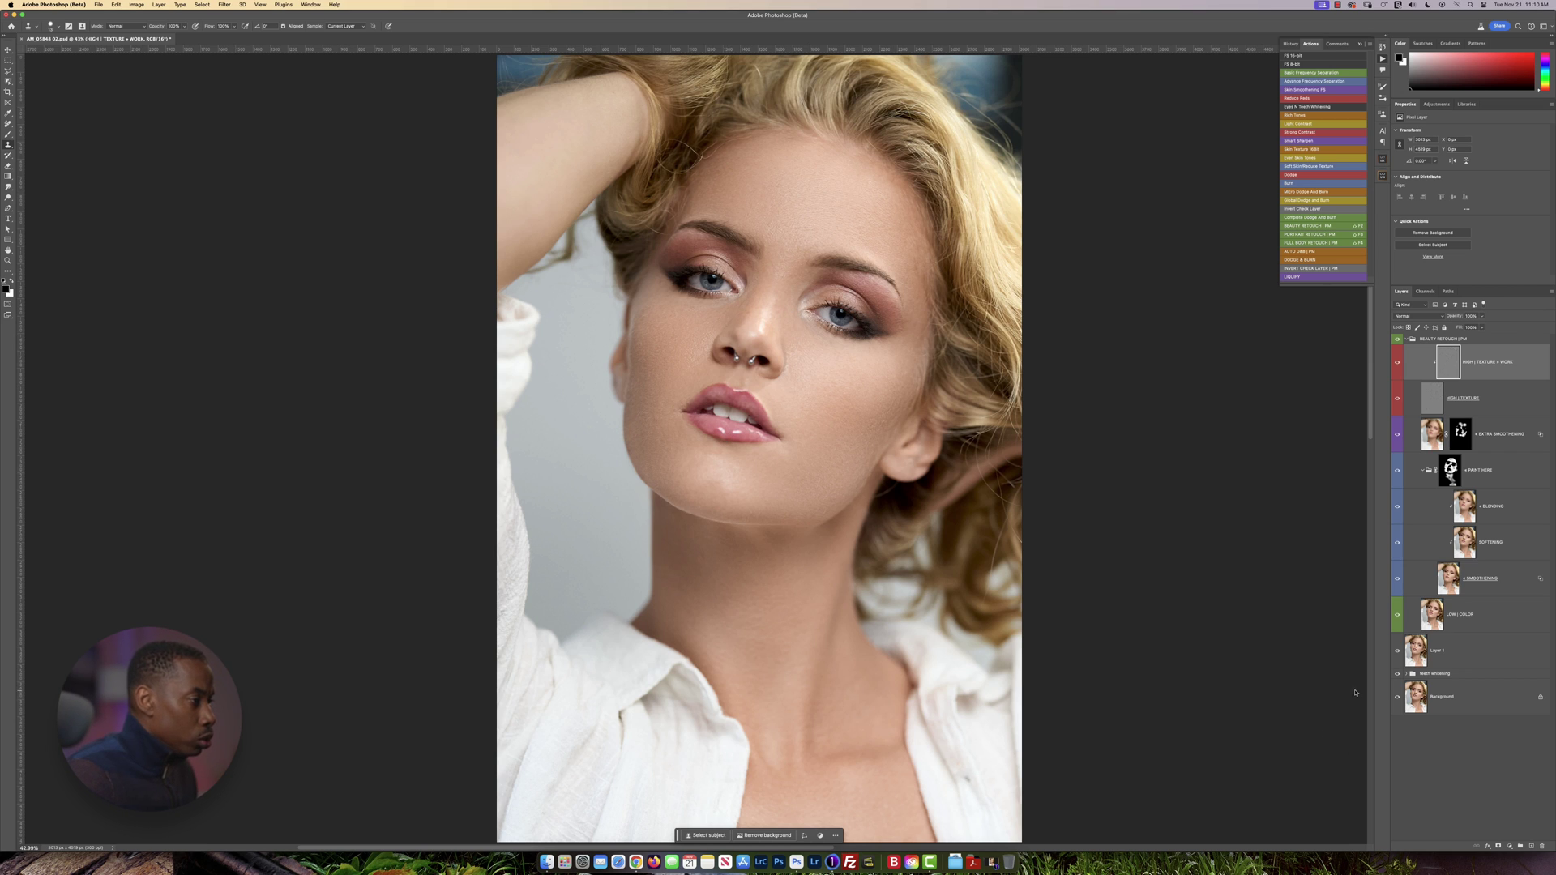
# - Compare the original with the retouch by isolating the Background layer twice, and check the HIGH | TEXTURE » WORK layer's effect
pyautogui.keyDown('alt'); pyautogui.click(1397, 699); pyautogui.keyUp('alt')
pyautogui.keyDown('alt'); pyautogui.click(1397, 699); pyautogui.keyUp('alt')
pyautogui.keyDown('alt'); pyautogui.click(1397, 698); pyautogui.keyUp('alt')
pyautogui.keyDown('alt'); pyautogui.click(1397, 698); pyautogui.keyUp('alt')
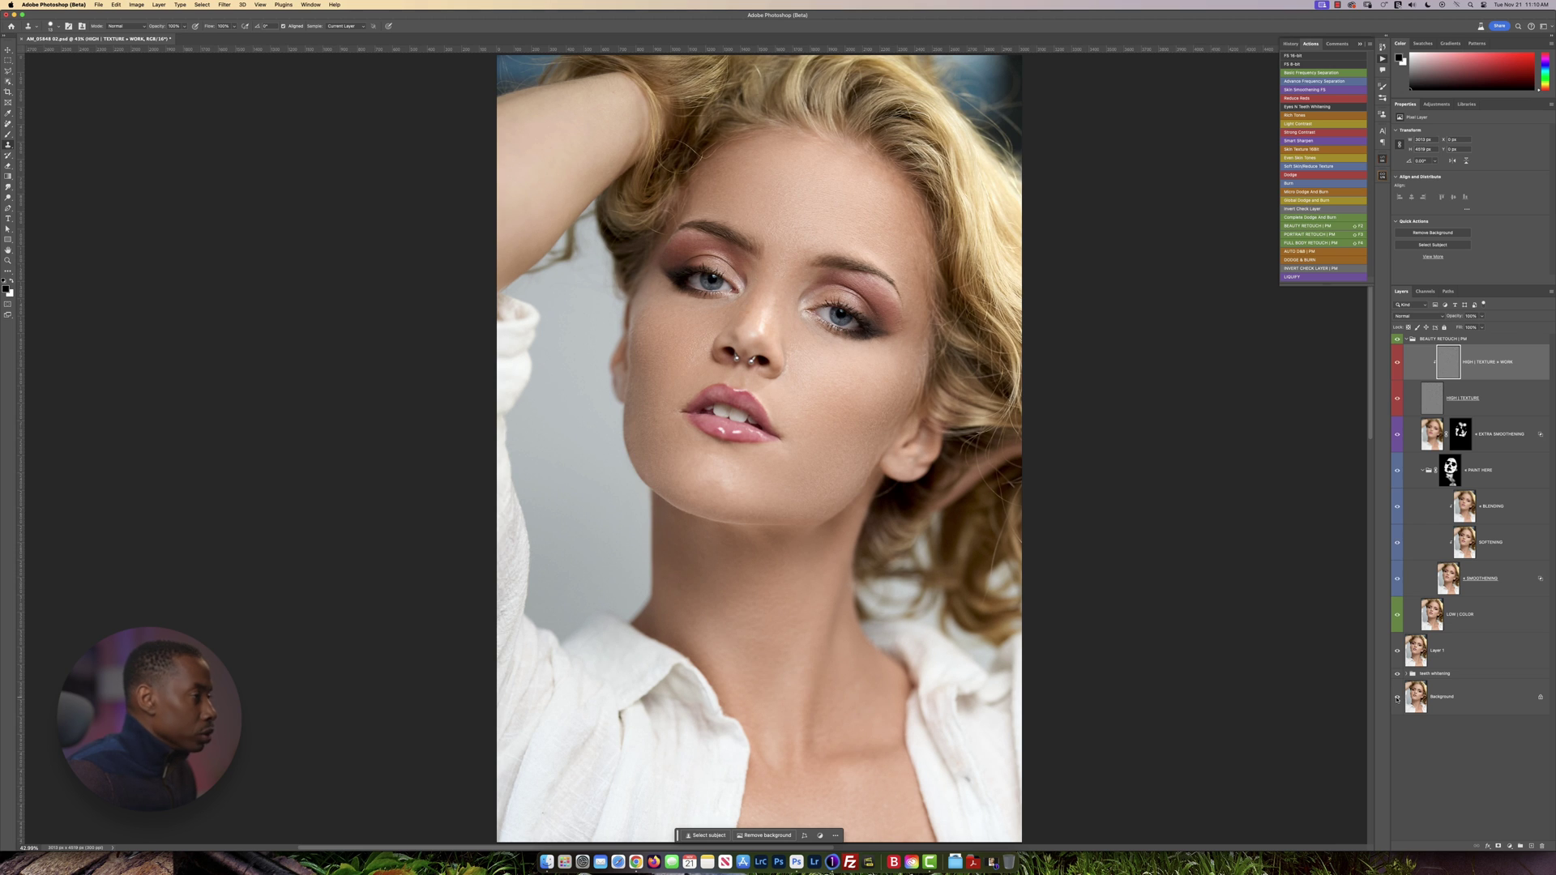
pyautogui.click(1397, 362)
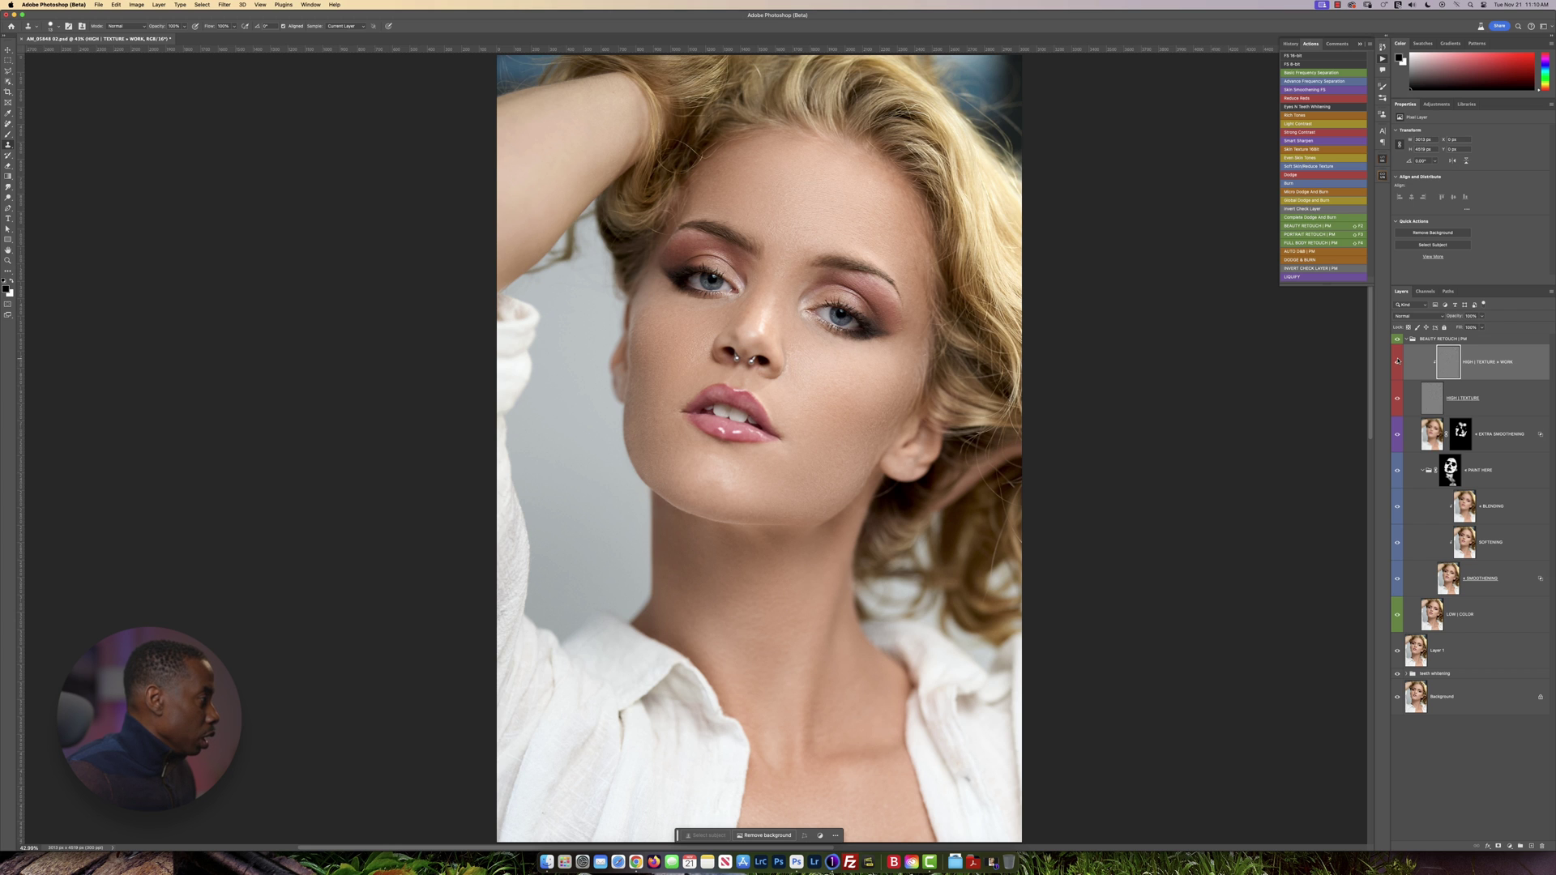
# - Collapse the BEAUTY RETOUCH group and run the DODGE & BURN action twice to add two DODGE AND BURN groups above it
pyautogui.scroll(3, 710, 484)
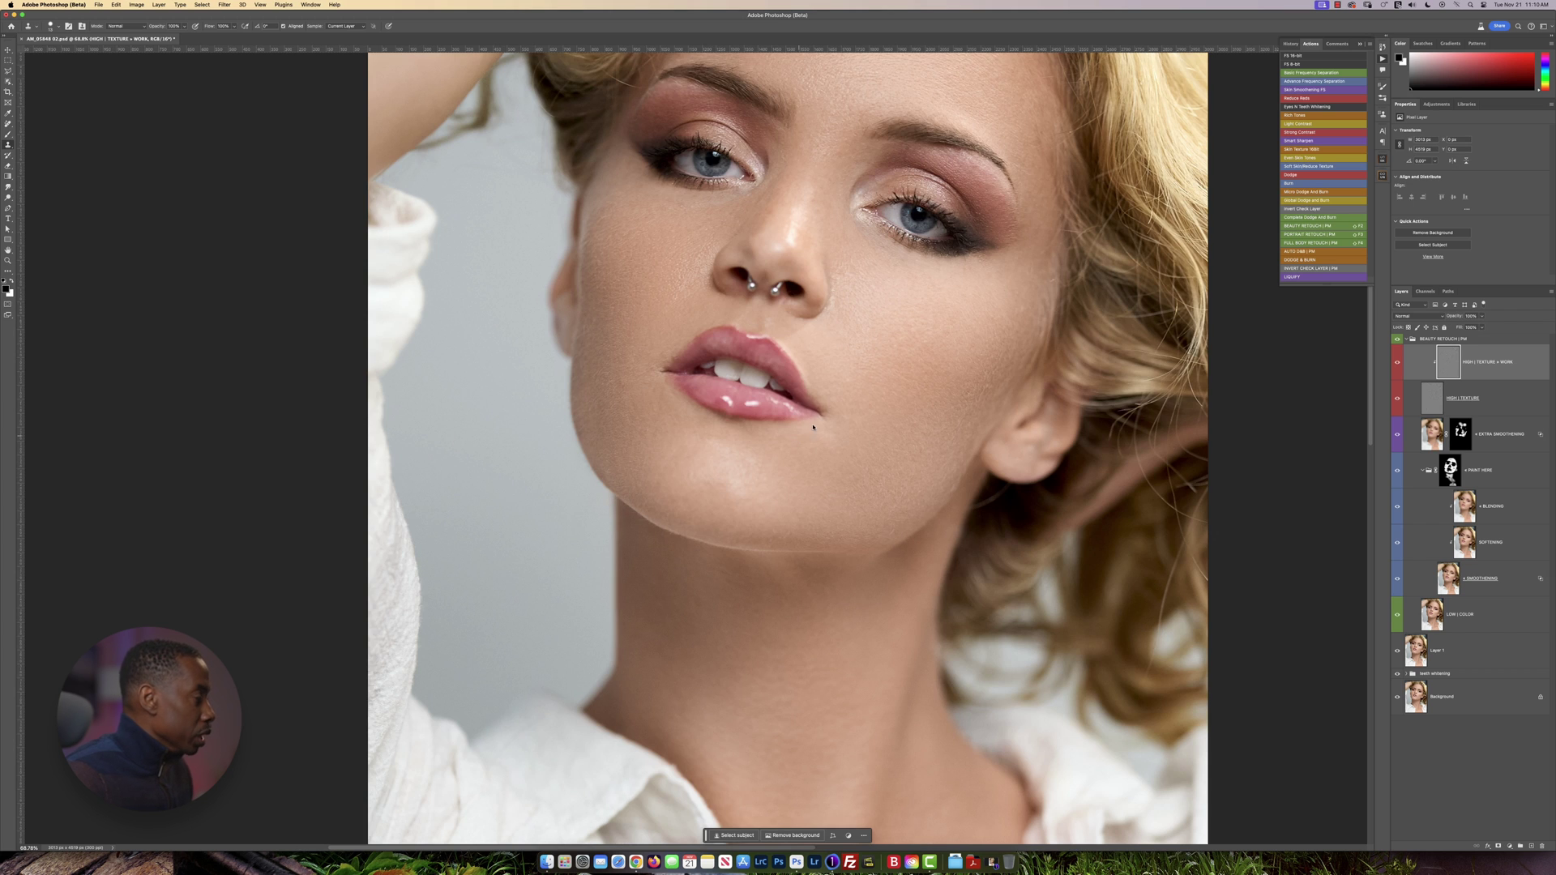
pyautogui.scroll(5, 813, 427)
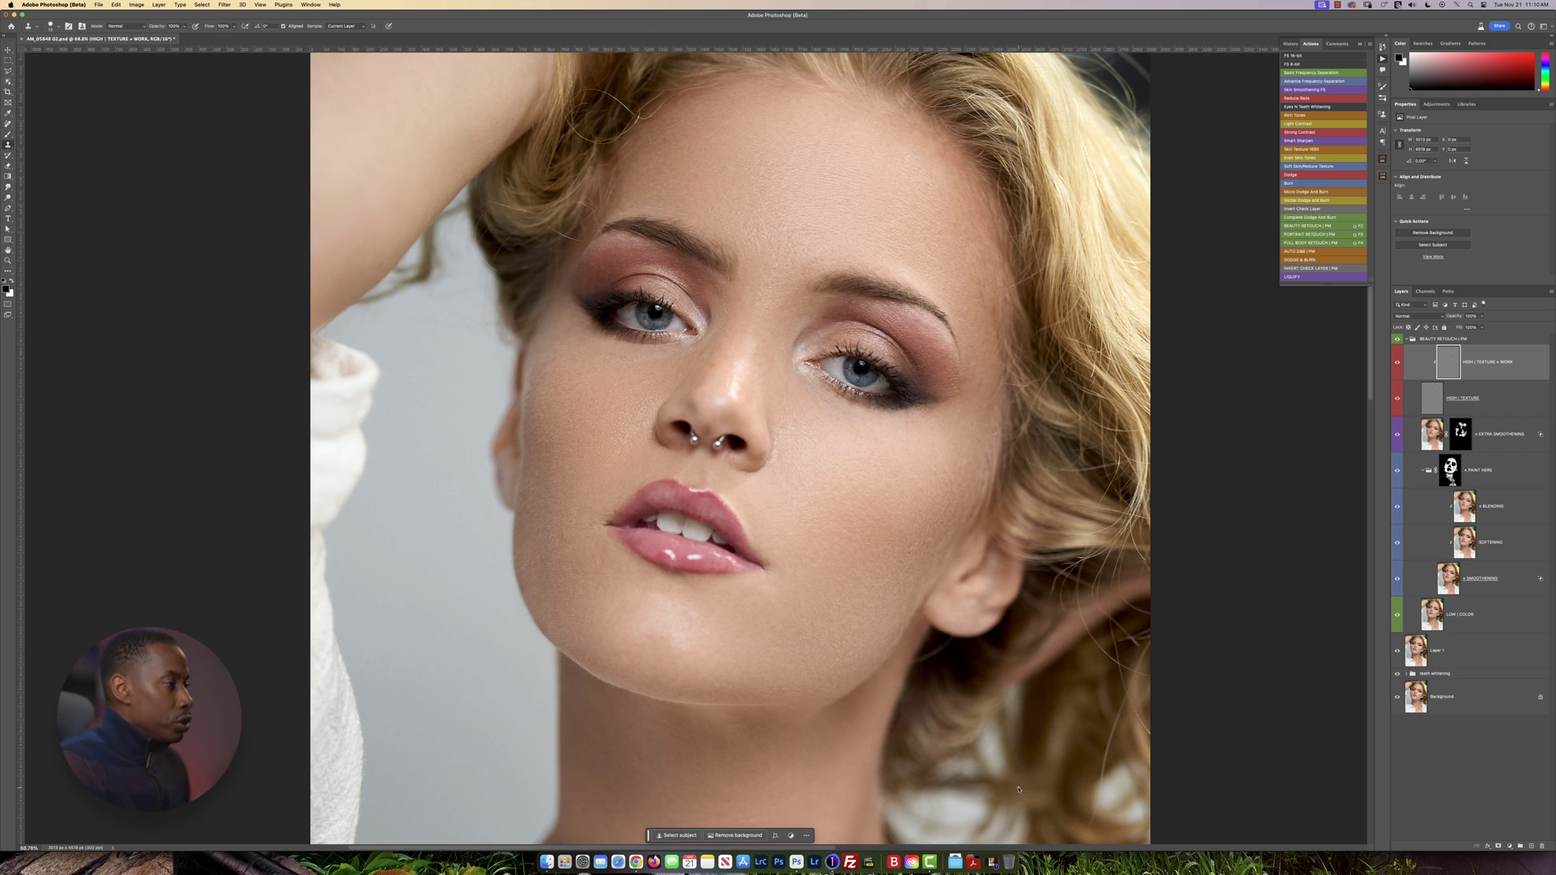
pyautogui.scroll(-1, 1252, 344)
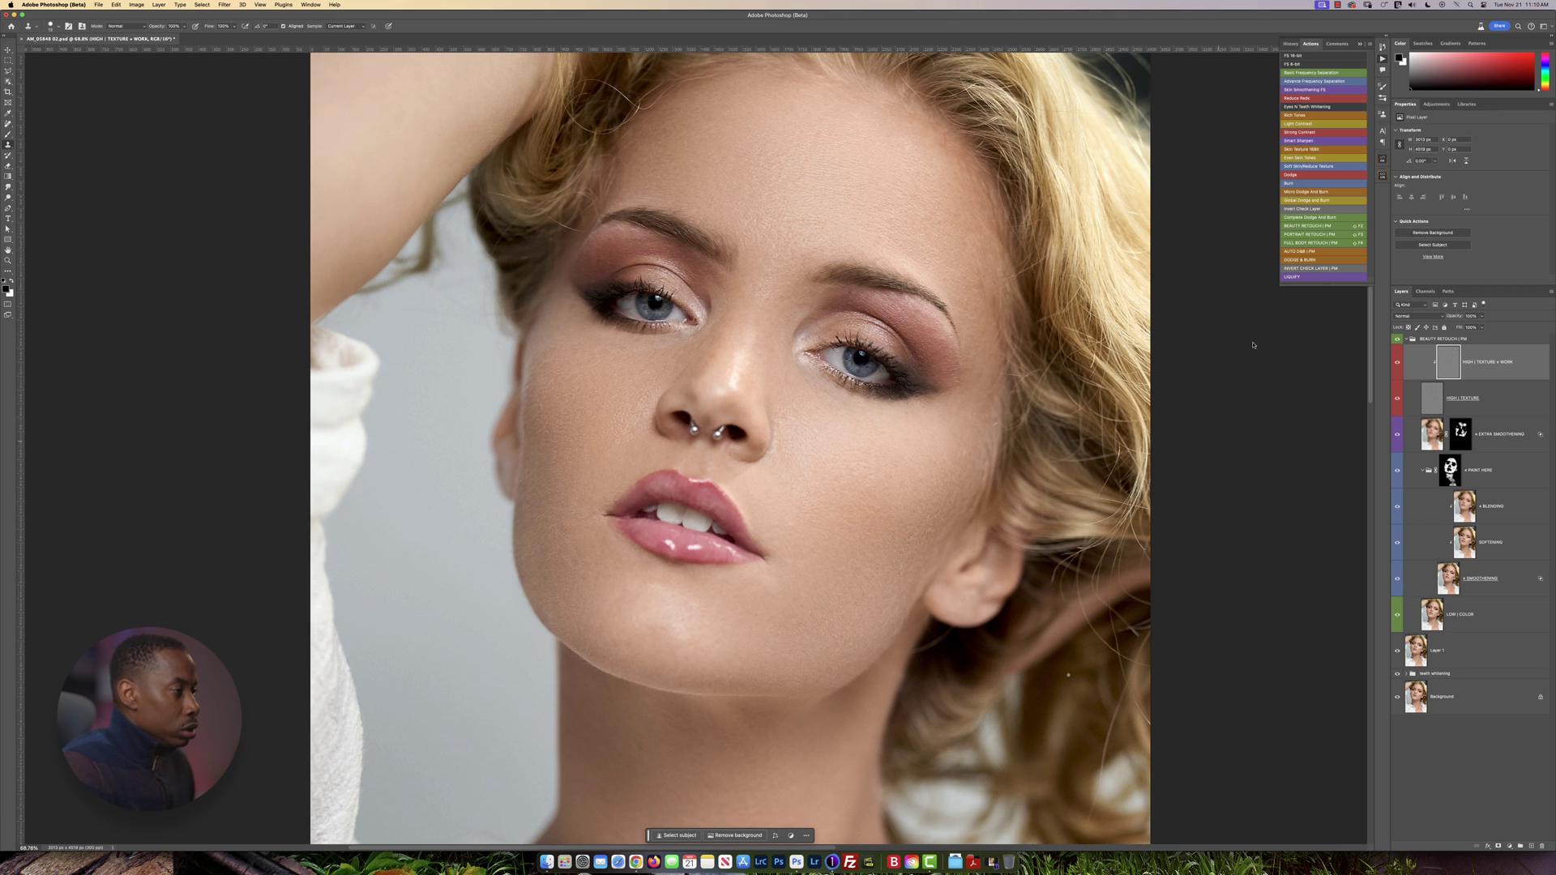
pyautogui.click(1407, 339)
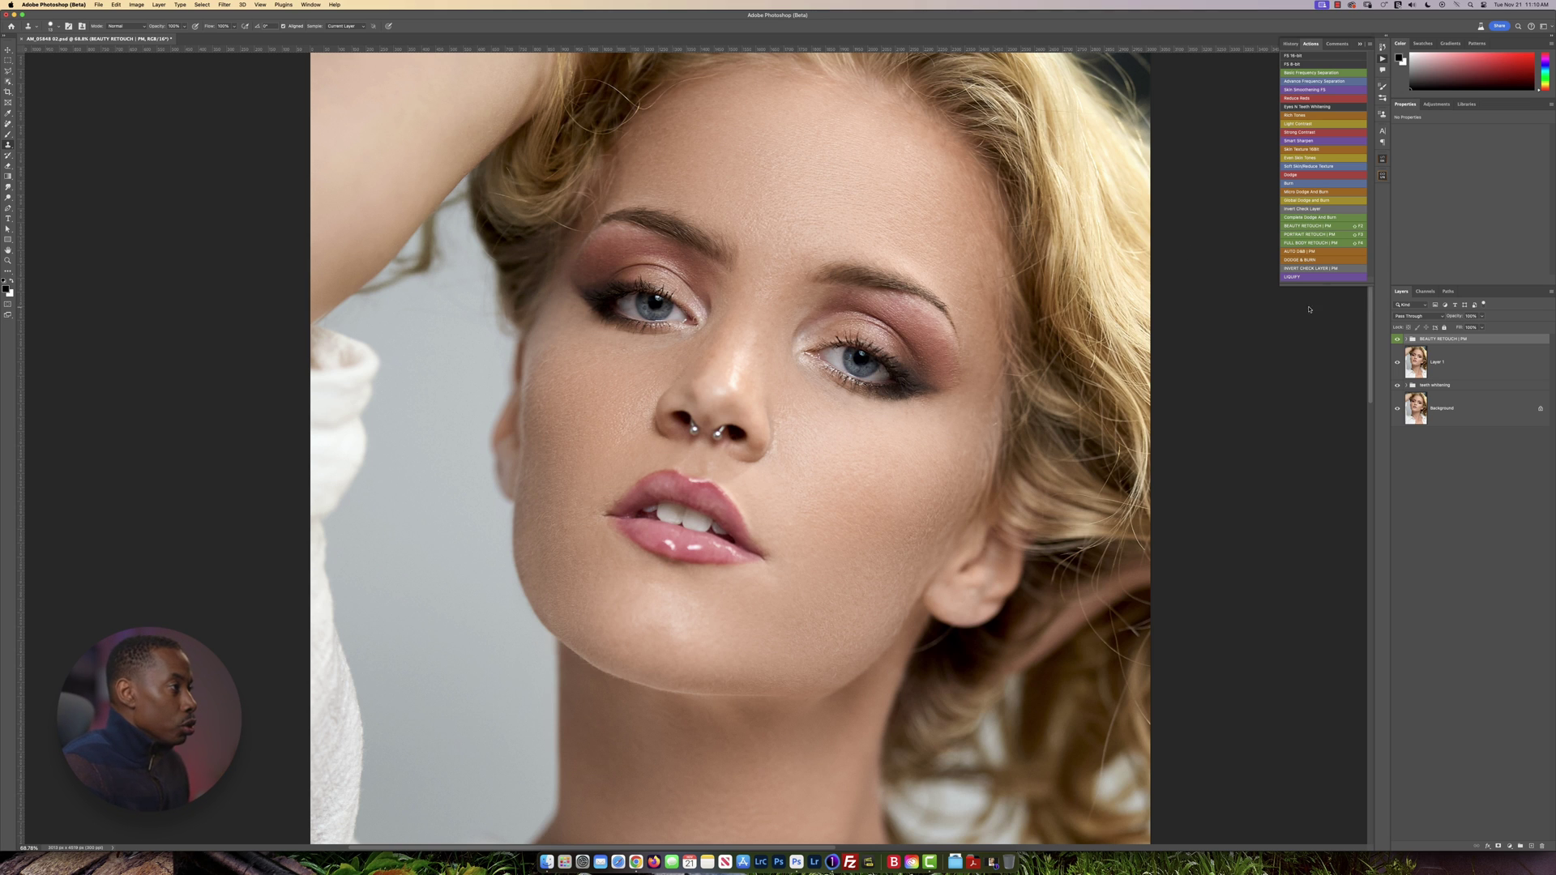
pyautogui.click(1301, 260)
pyautogui.click(1302, 262)
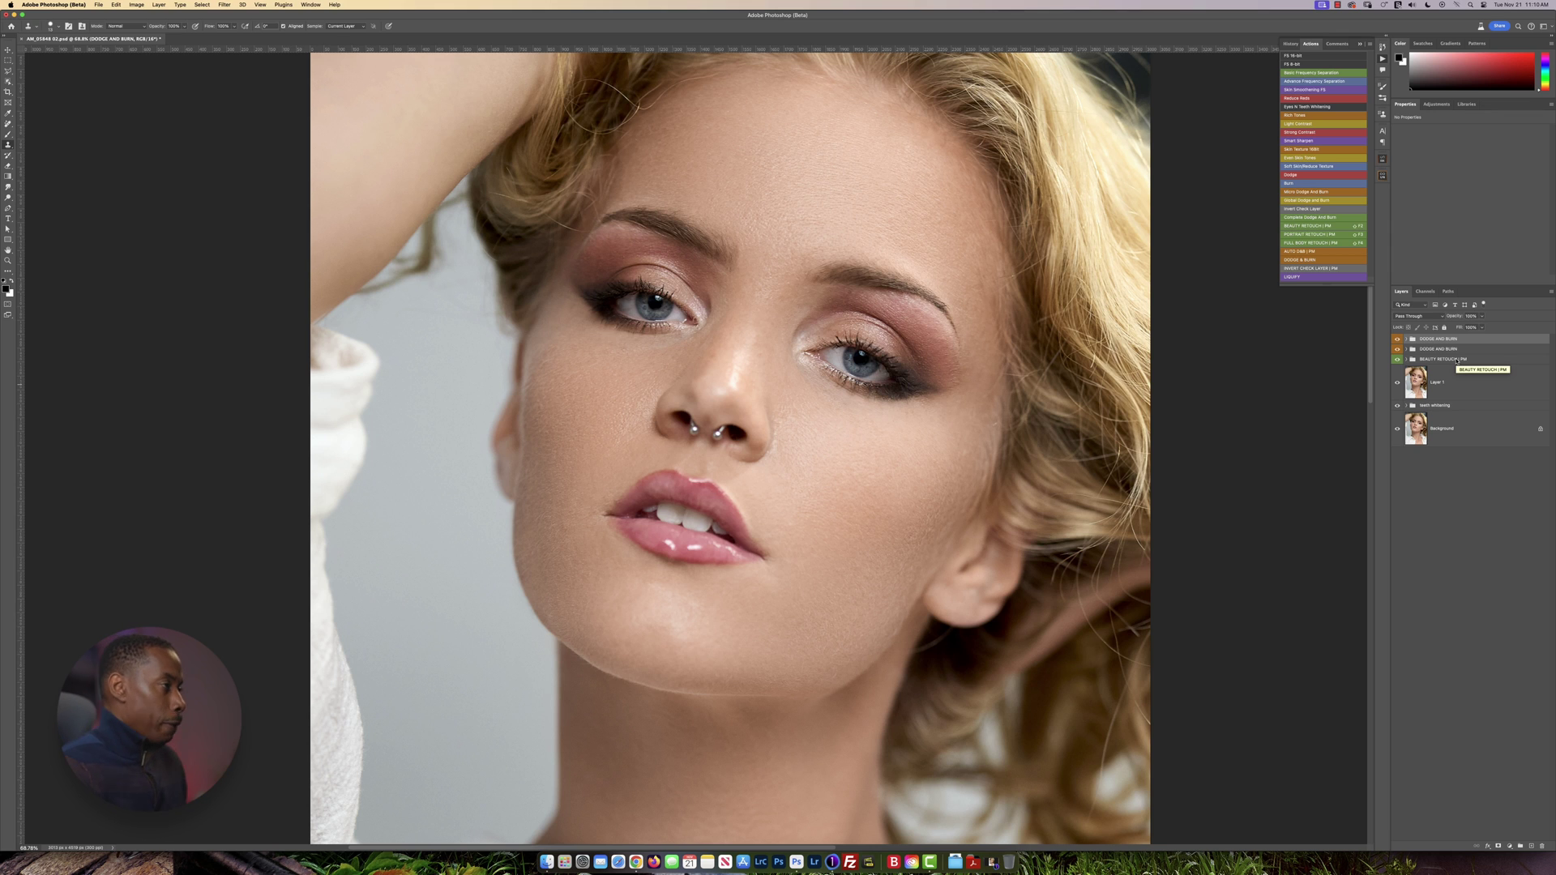
# - Run the INVERT CHECK LAYER action and adjust its LEVELS layer, extending the black and white points and brightening the midtones
pyautogui.click(1314, 270)
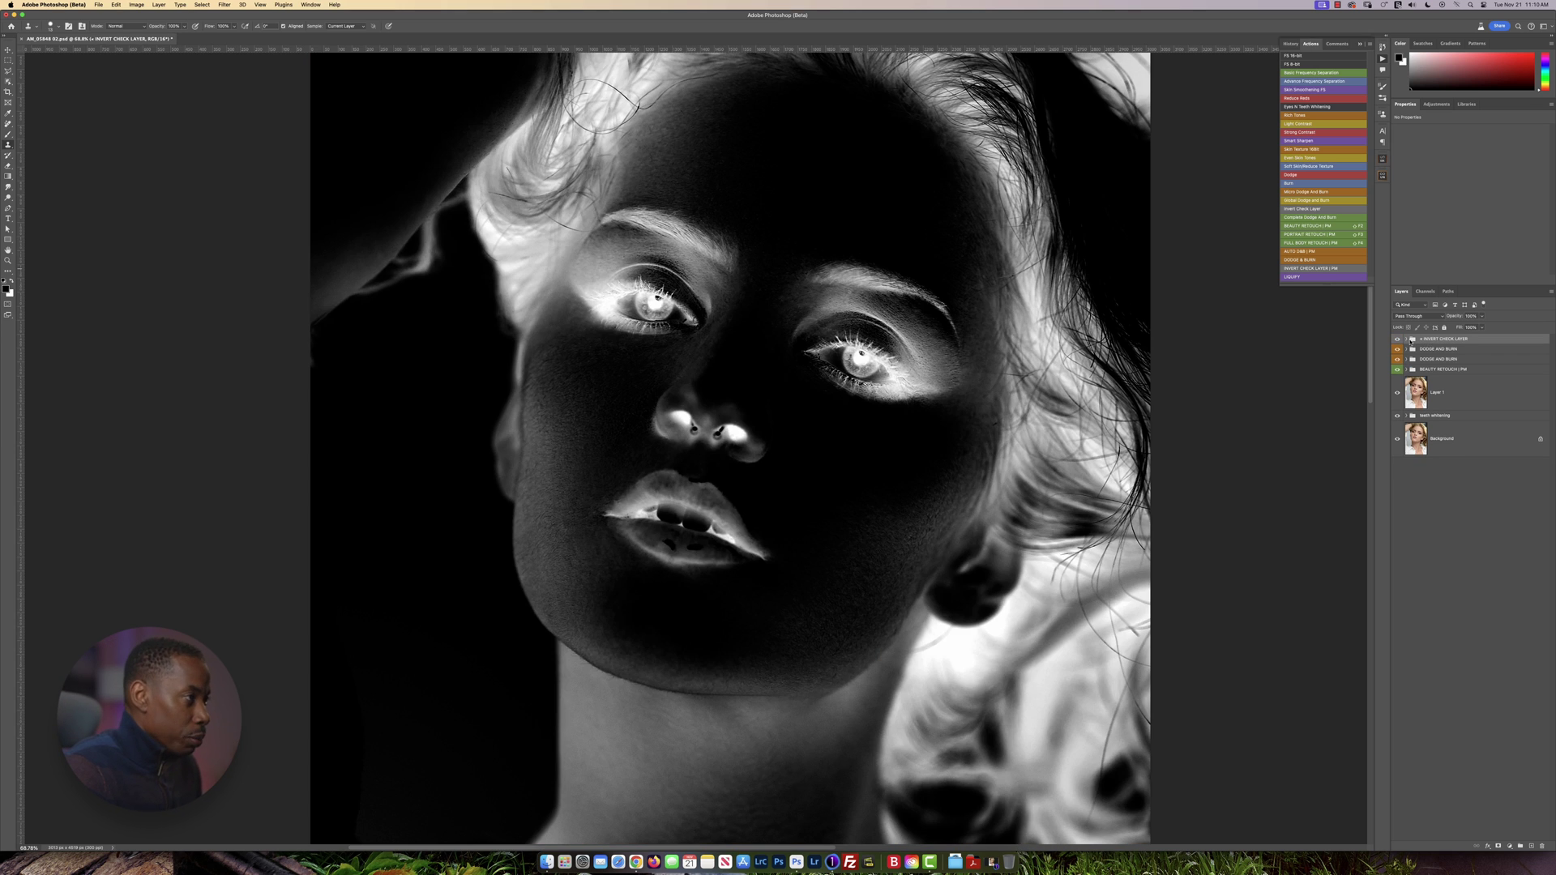
pyautogui.click(1406, 341)
pyautogui.click(1431, 363)
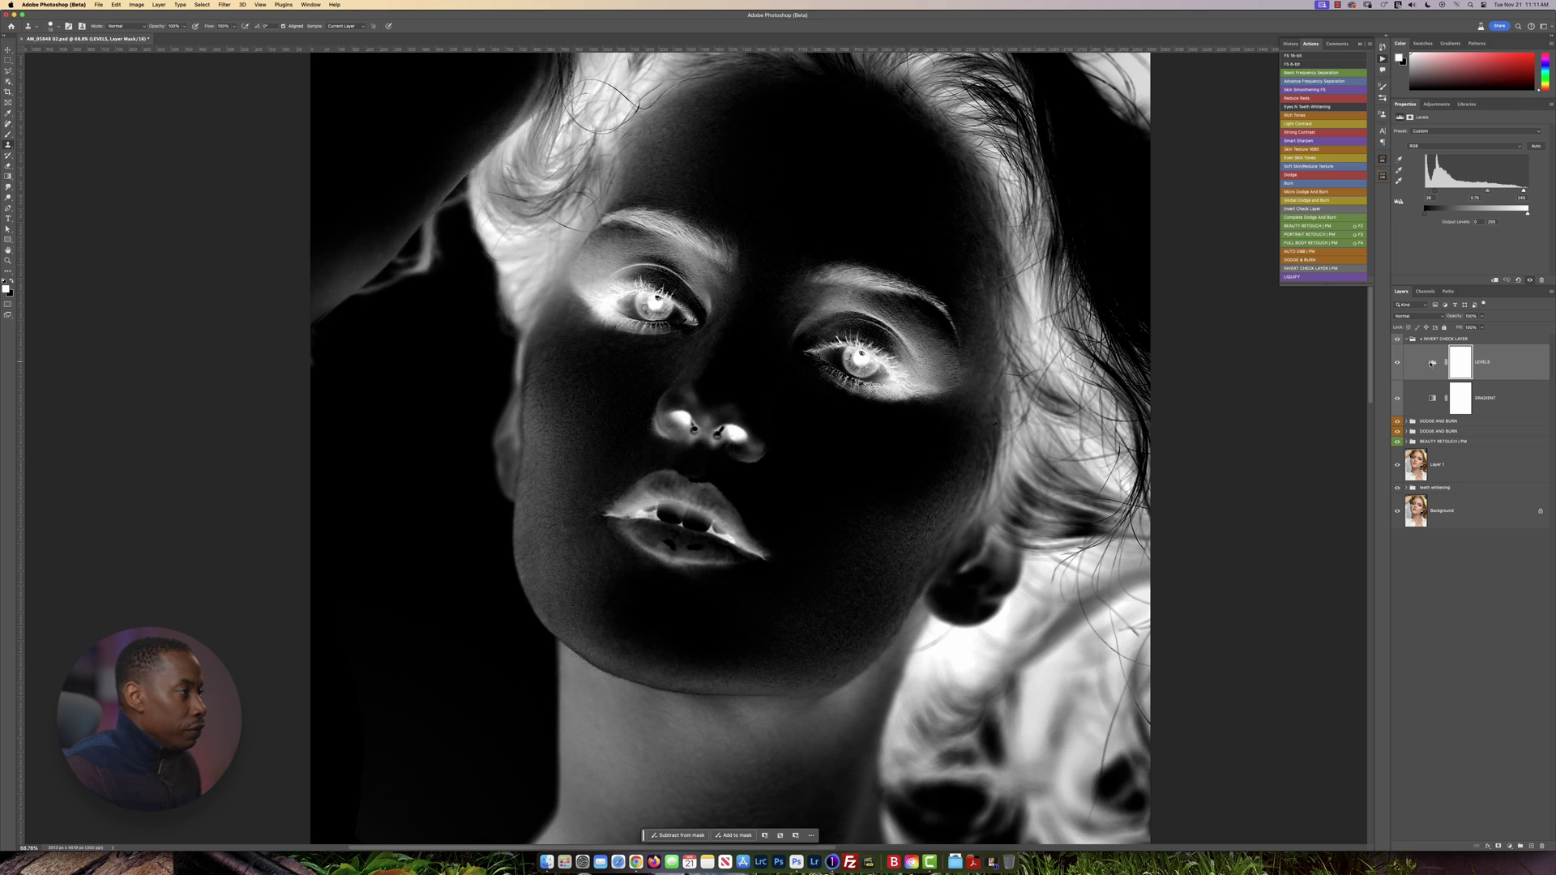
pyautogui.moveTo(1431, 193); pyautogui.dragTo(1422, 193)
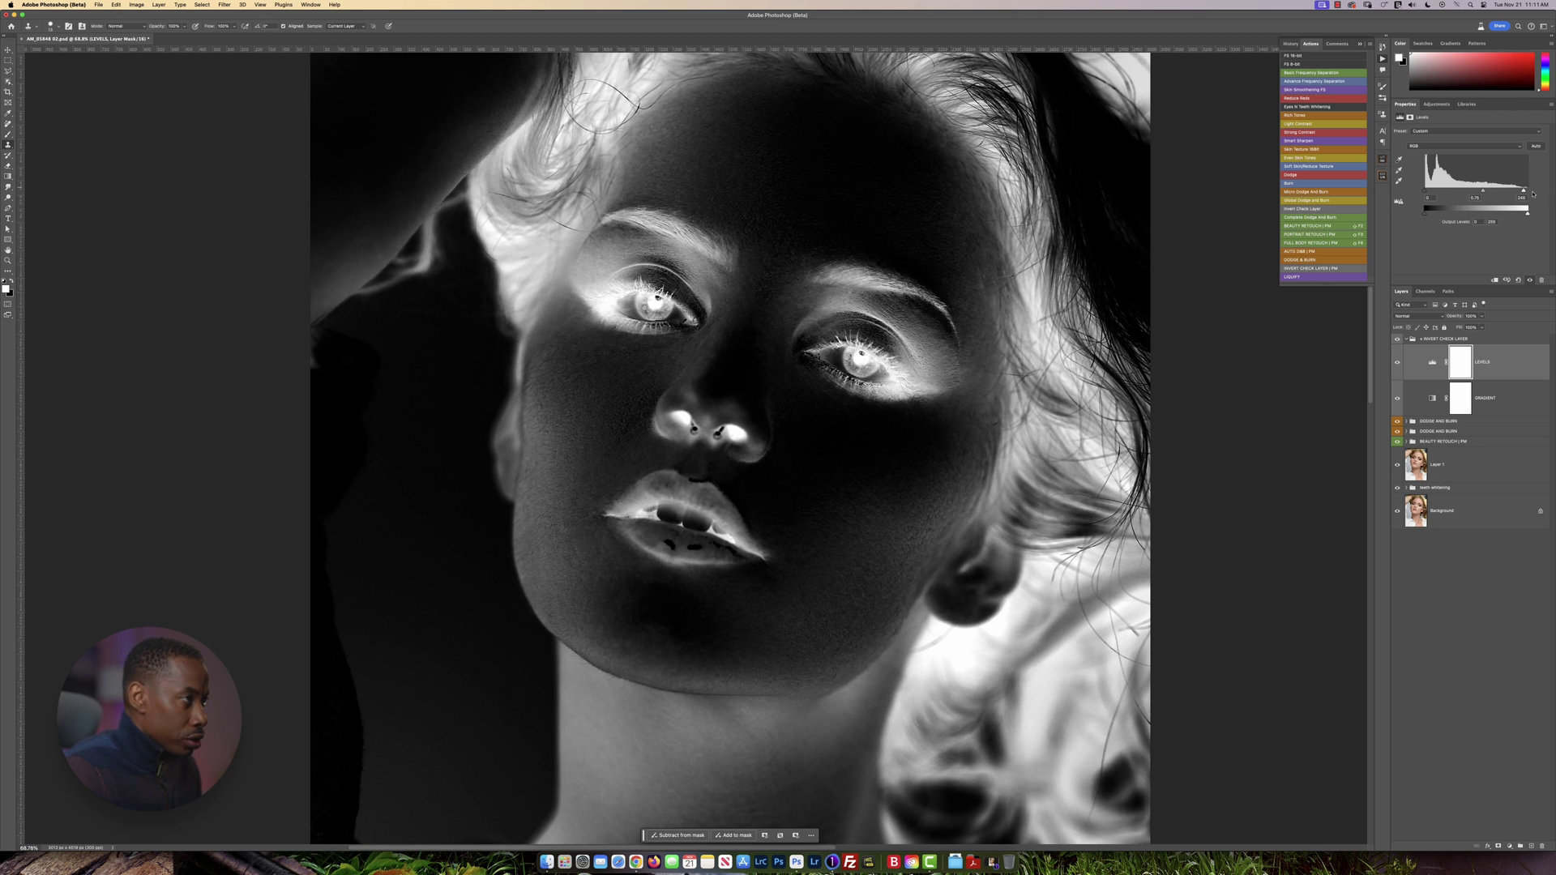
pyautogui.moveTo(1524, 192); pyautogui.dragTo(1533, 196)
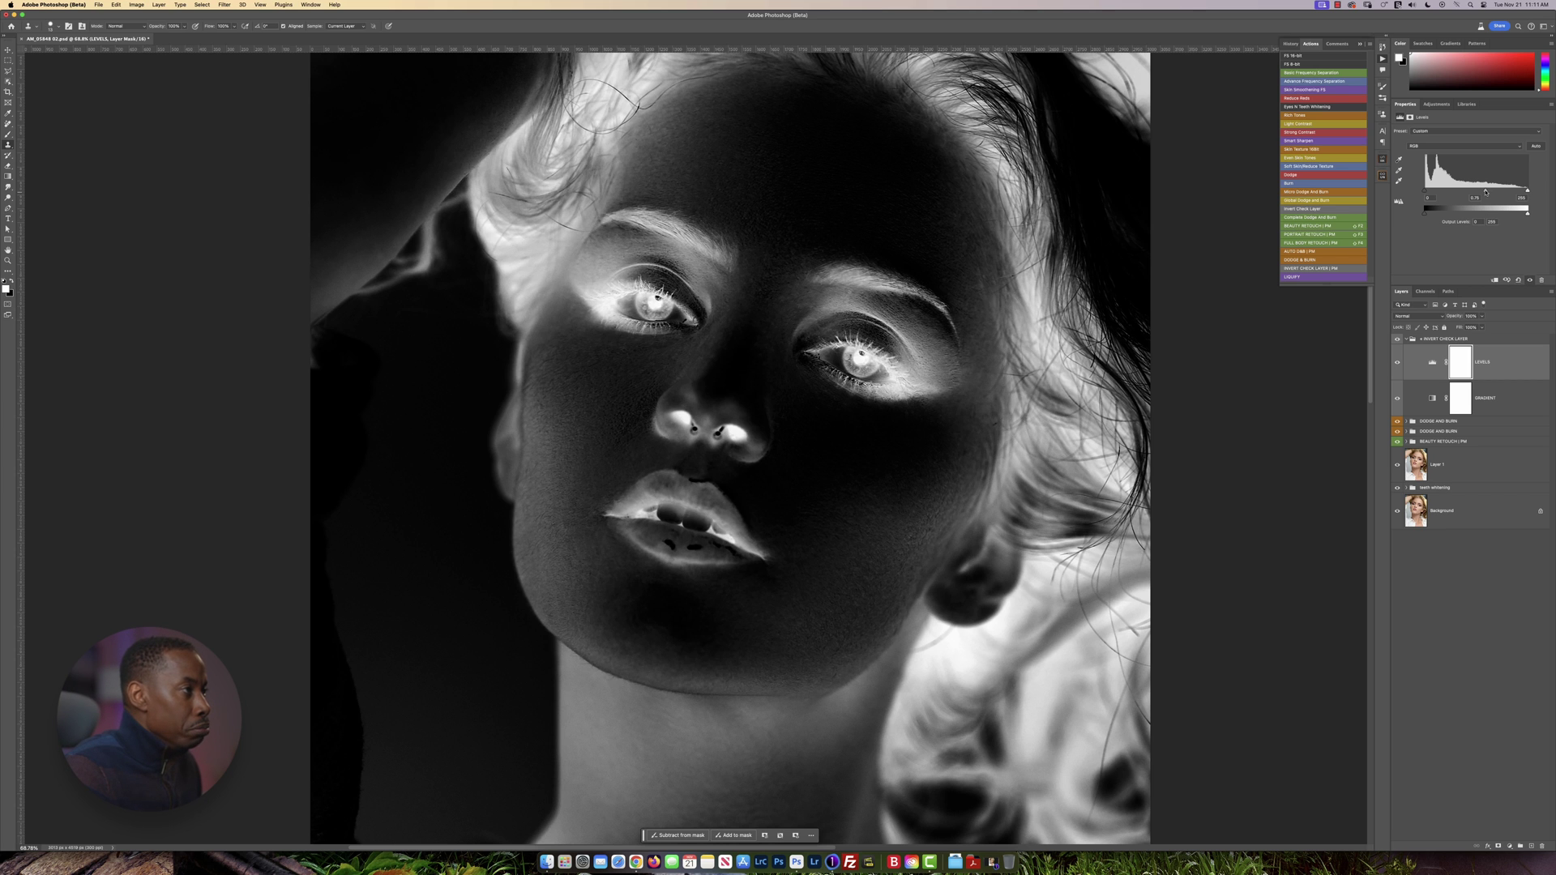
pyautogui.moveTo(1484, 192); pyautogui.dragTo(1478, 191)
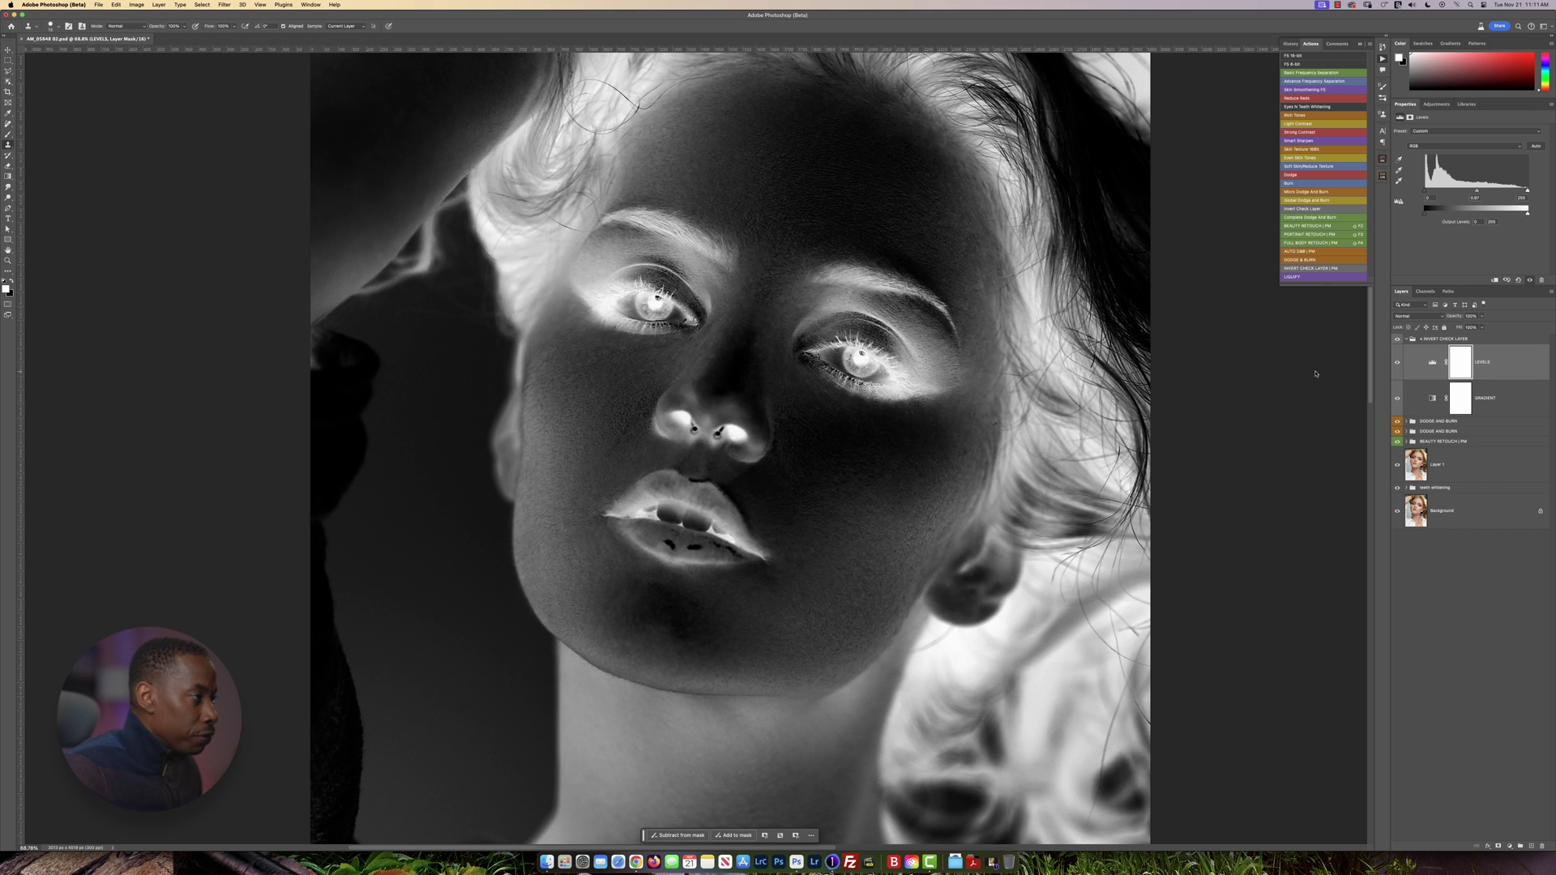
# - Compare the portrait with the check layer off and on, and target the BURN mask in the lower DODGE AND BURN group
pyautogui.click(1398, 339)
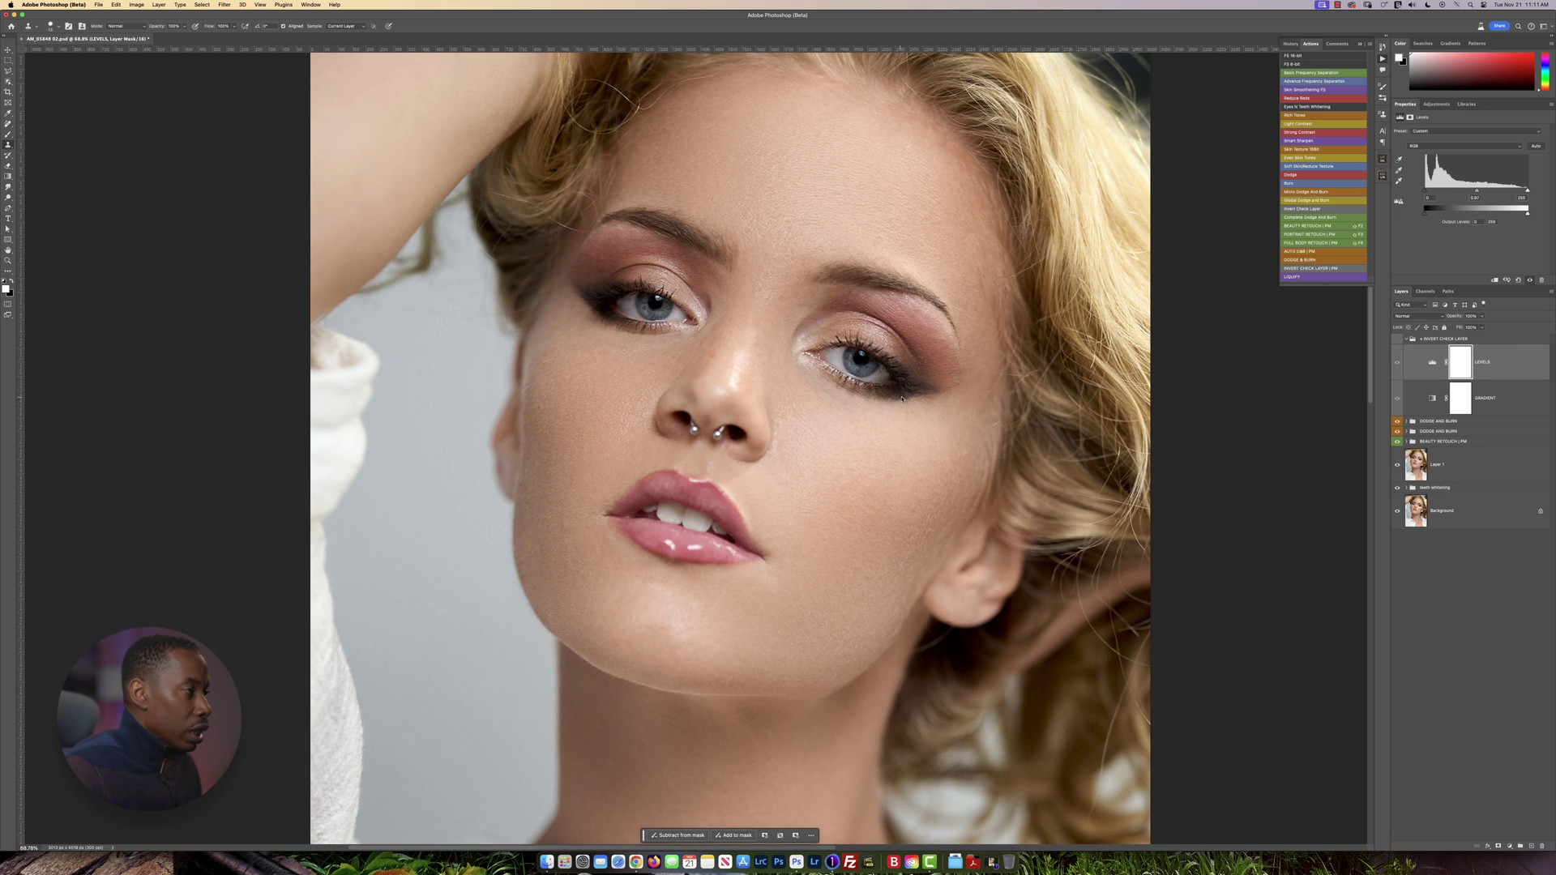
pyautogui.click(1397, 338)
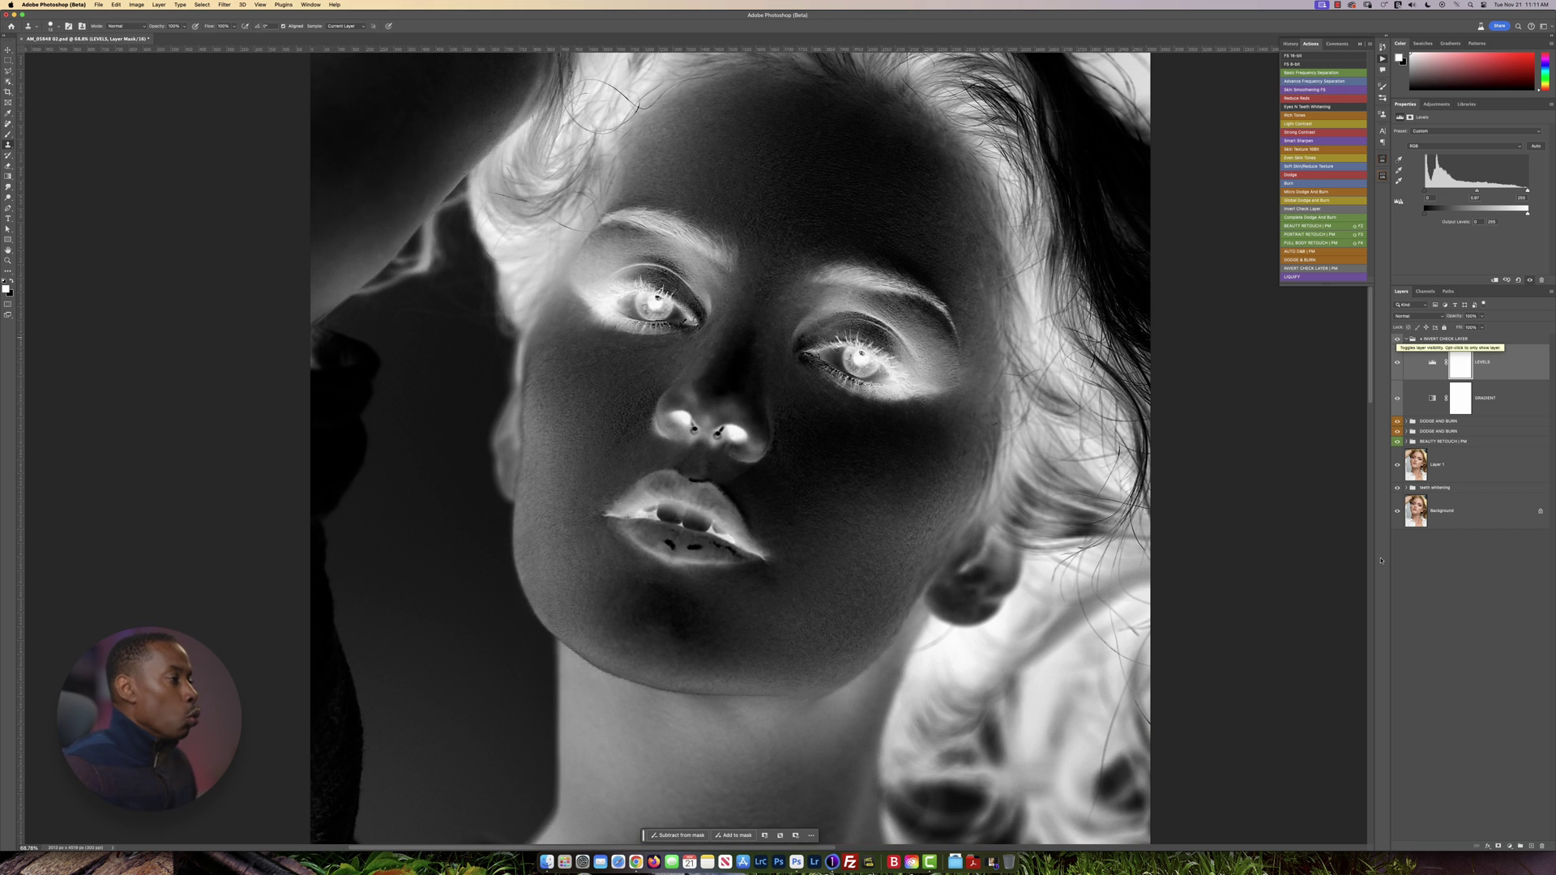
pyautogui.click(1405, 432)
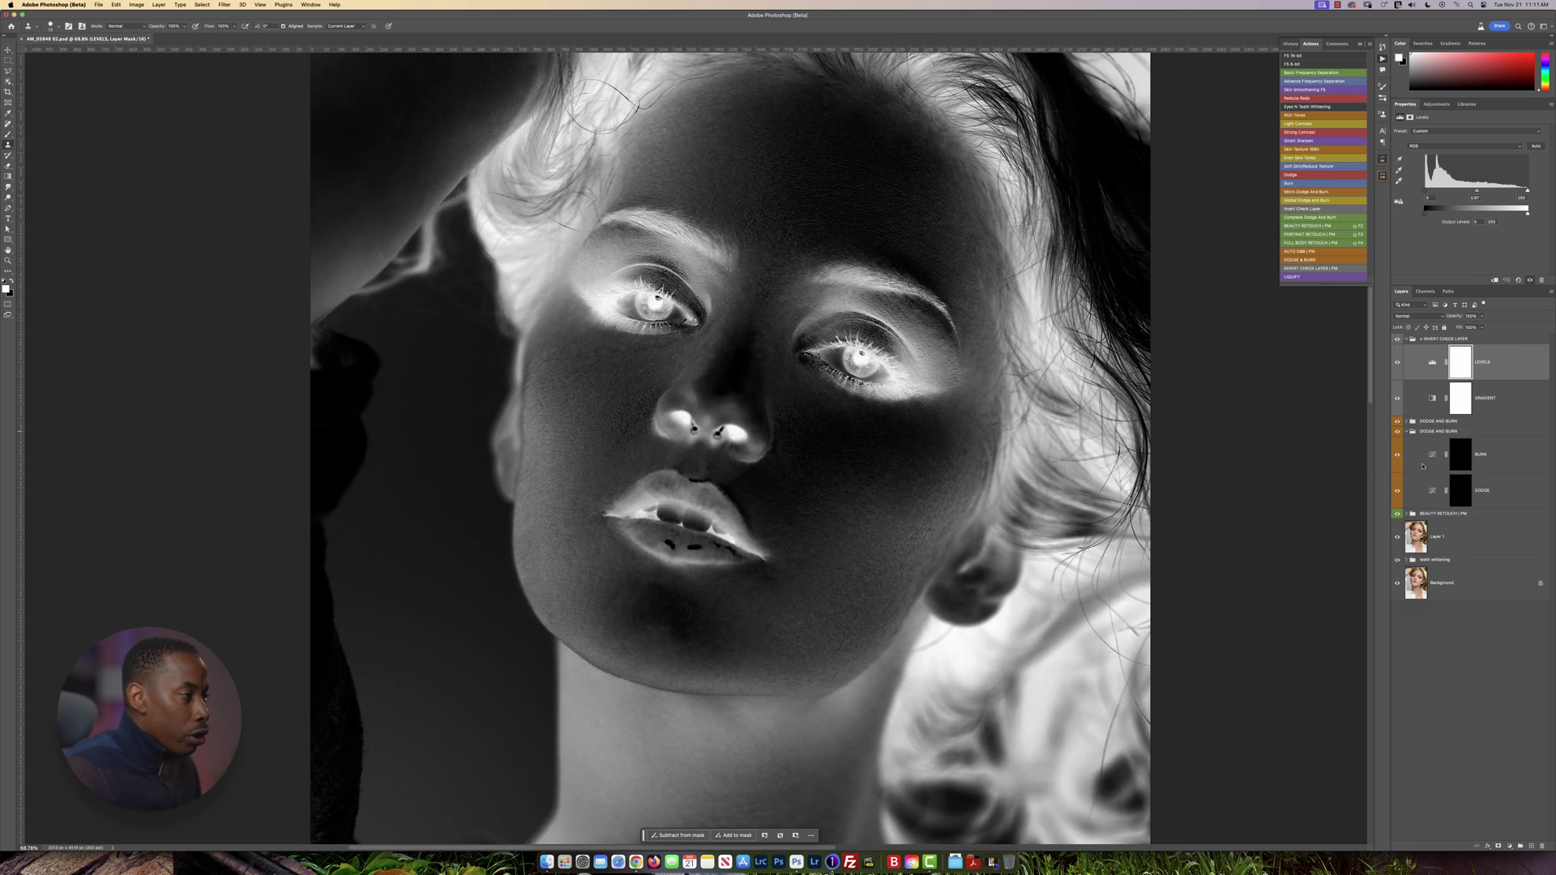
pyautogui.click(1462, 462)
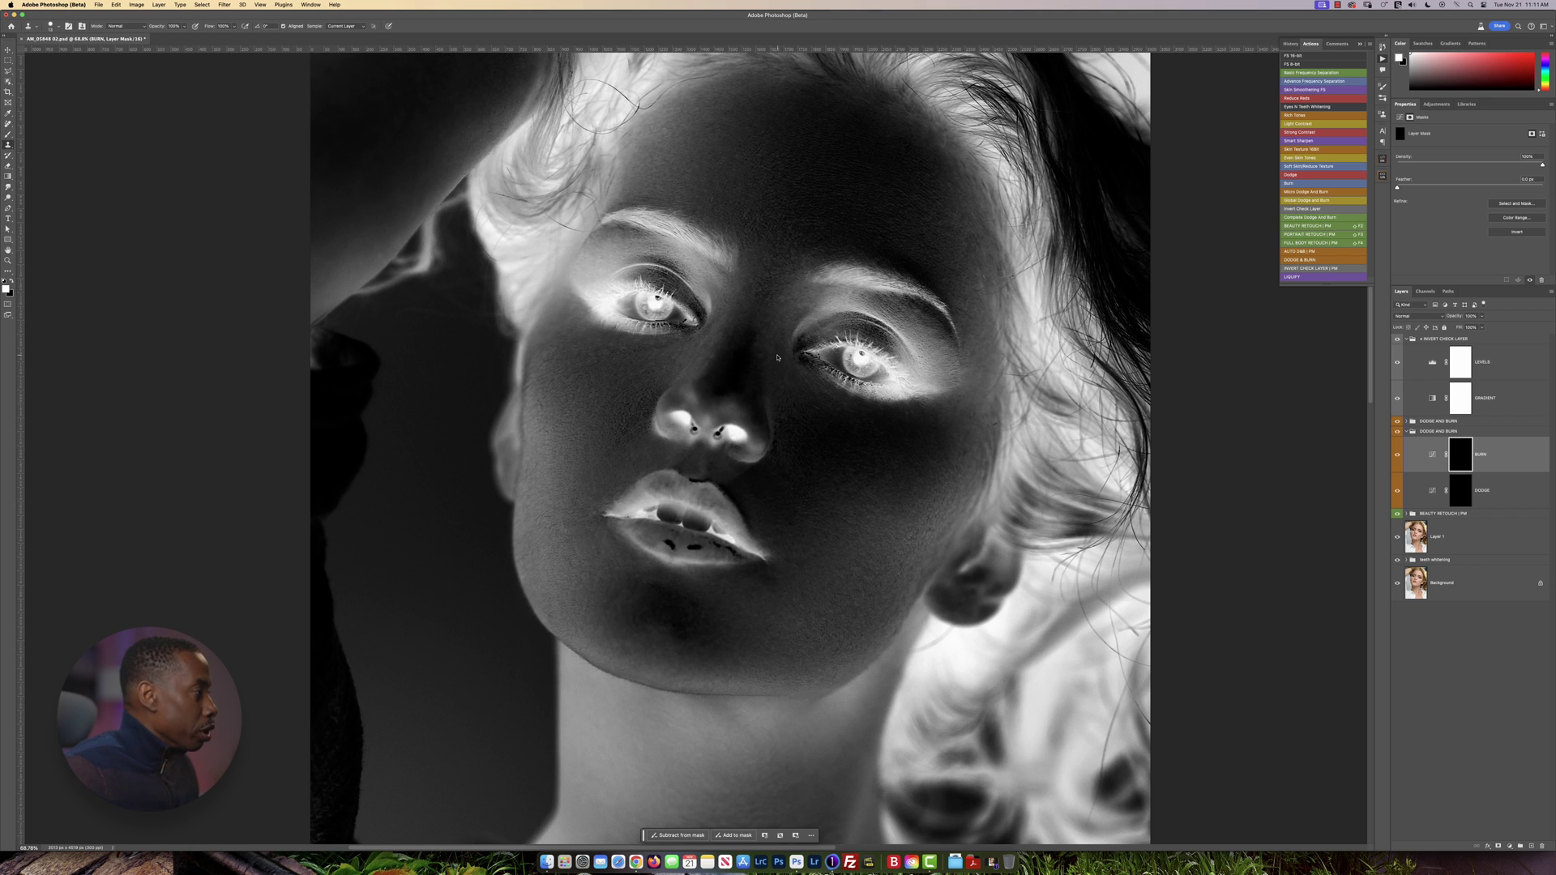
pyautogui.scroll(3, 700, 368)
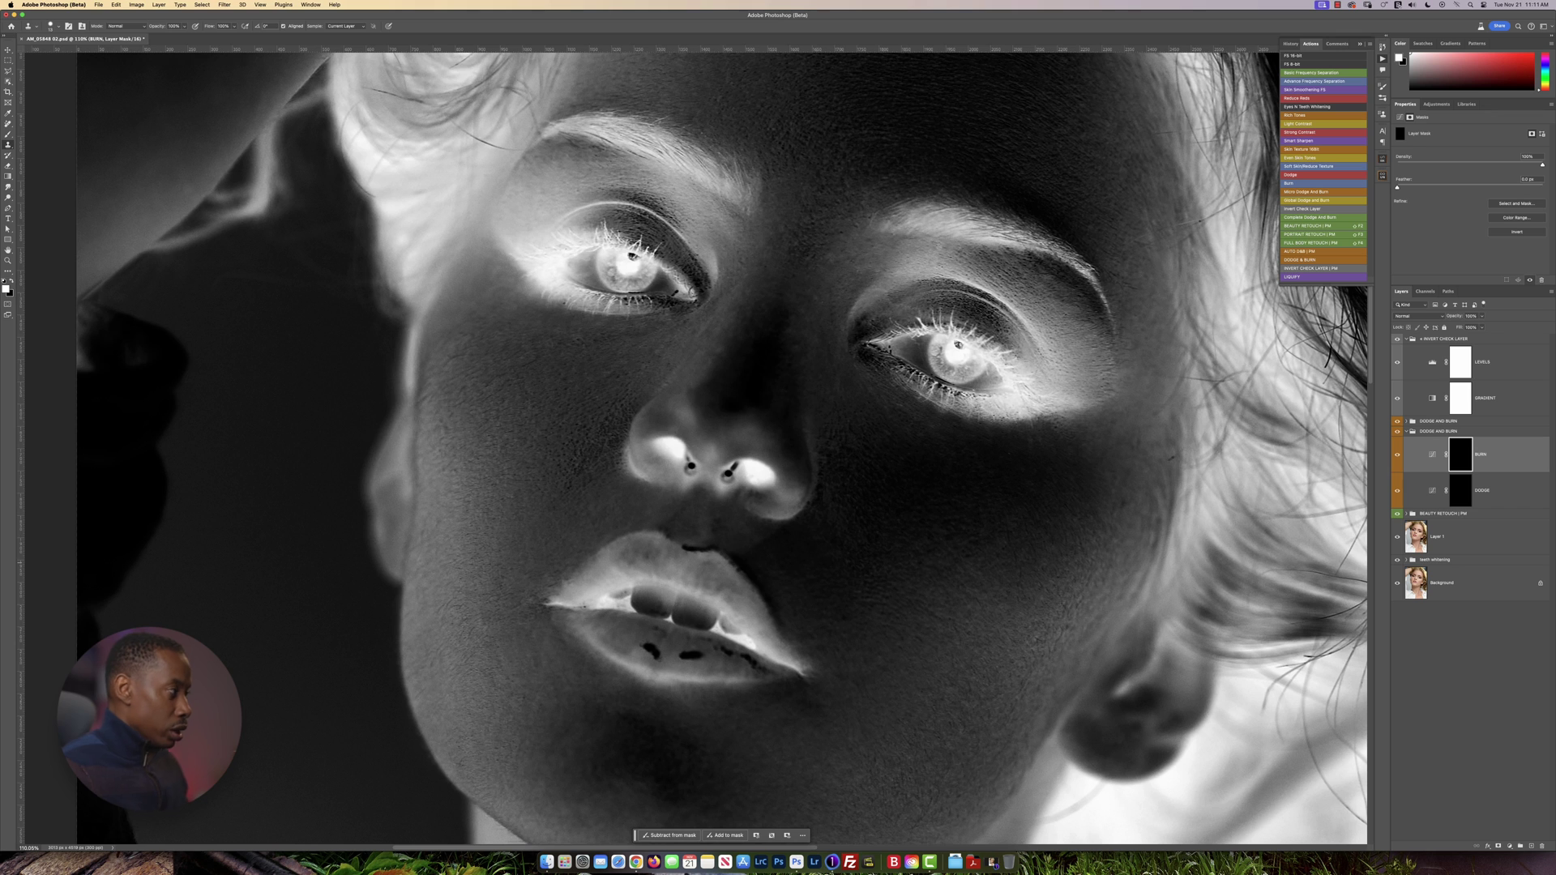
# - Activate the Brush tool for the BURN mask and hide the INVERT CHECK LAYER group to show the colour portrait
pyautogui.click(1396, 338)
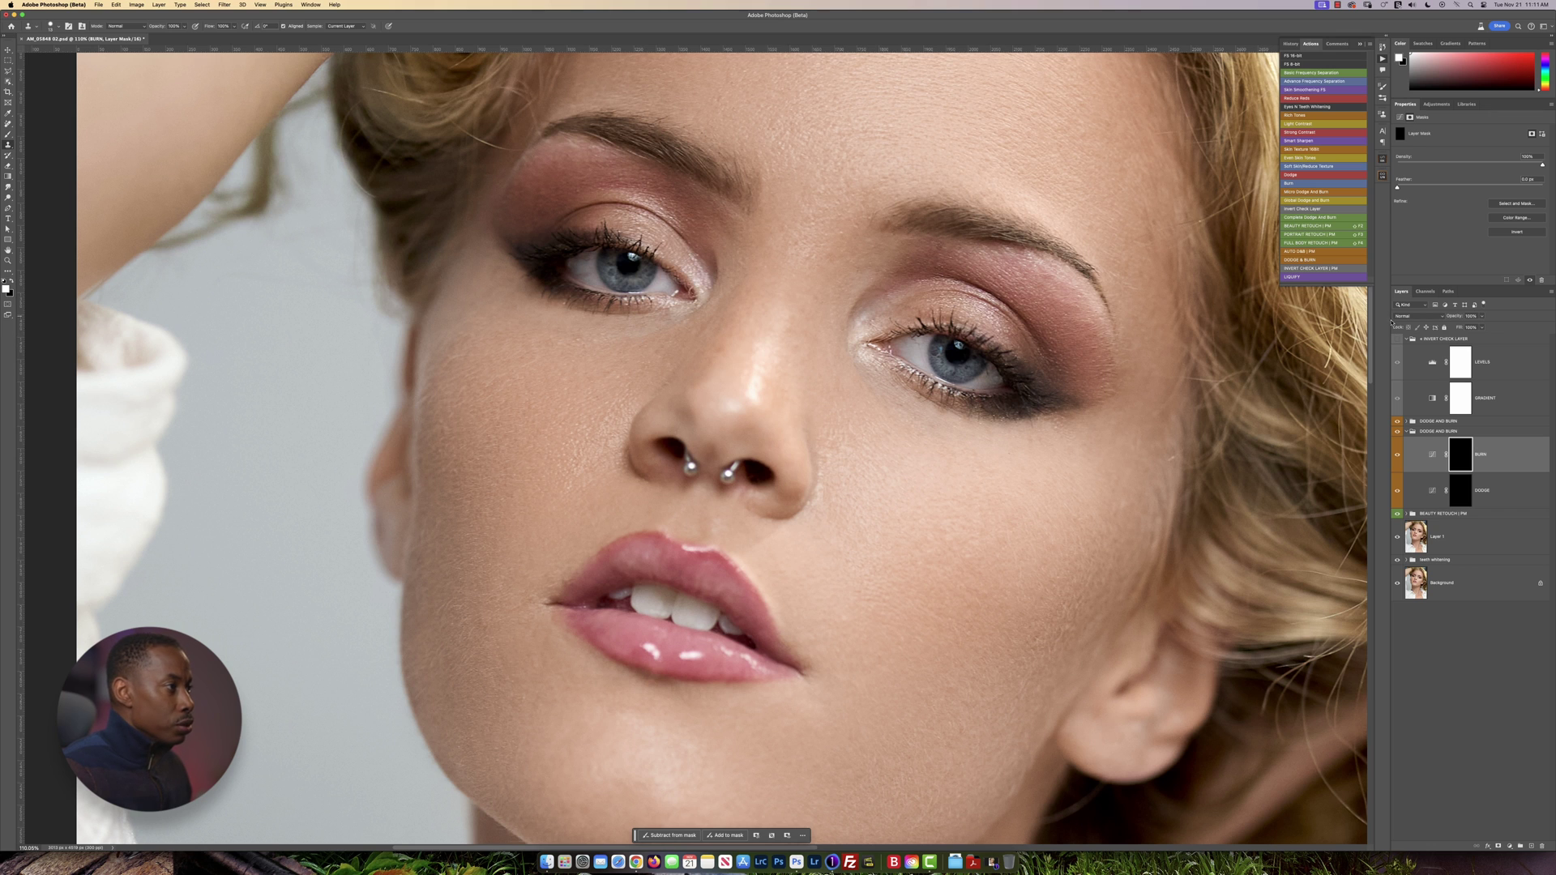
pyautogui.click(1396, 338)
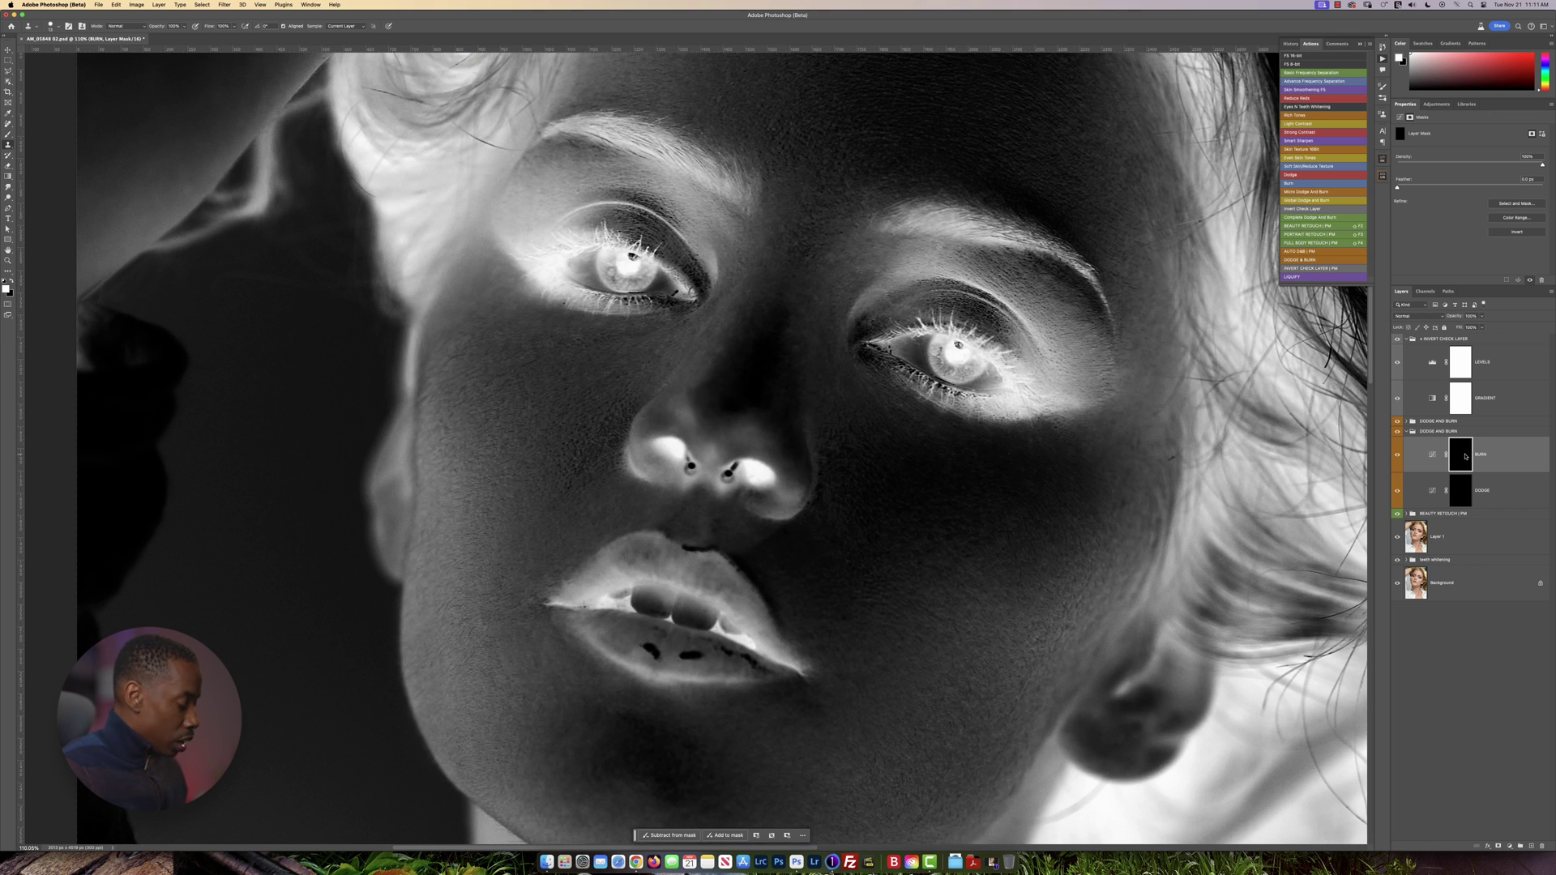
pyautogui.press('b')
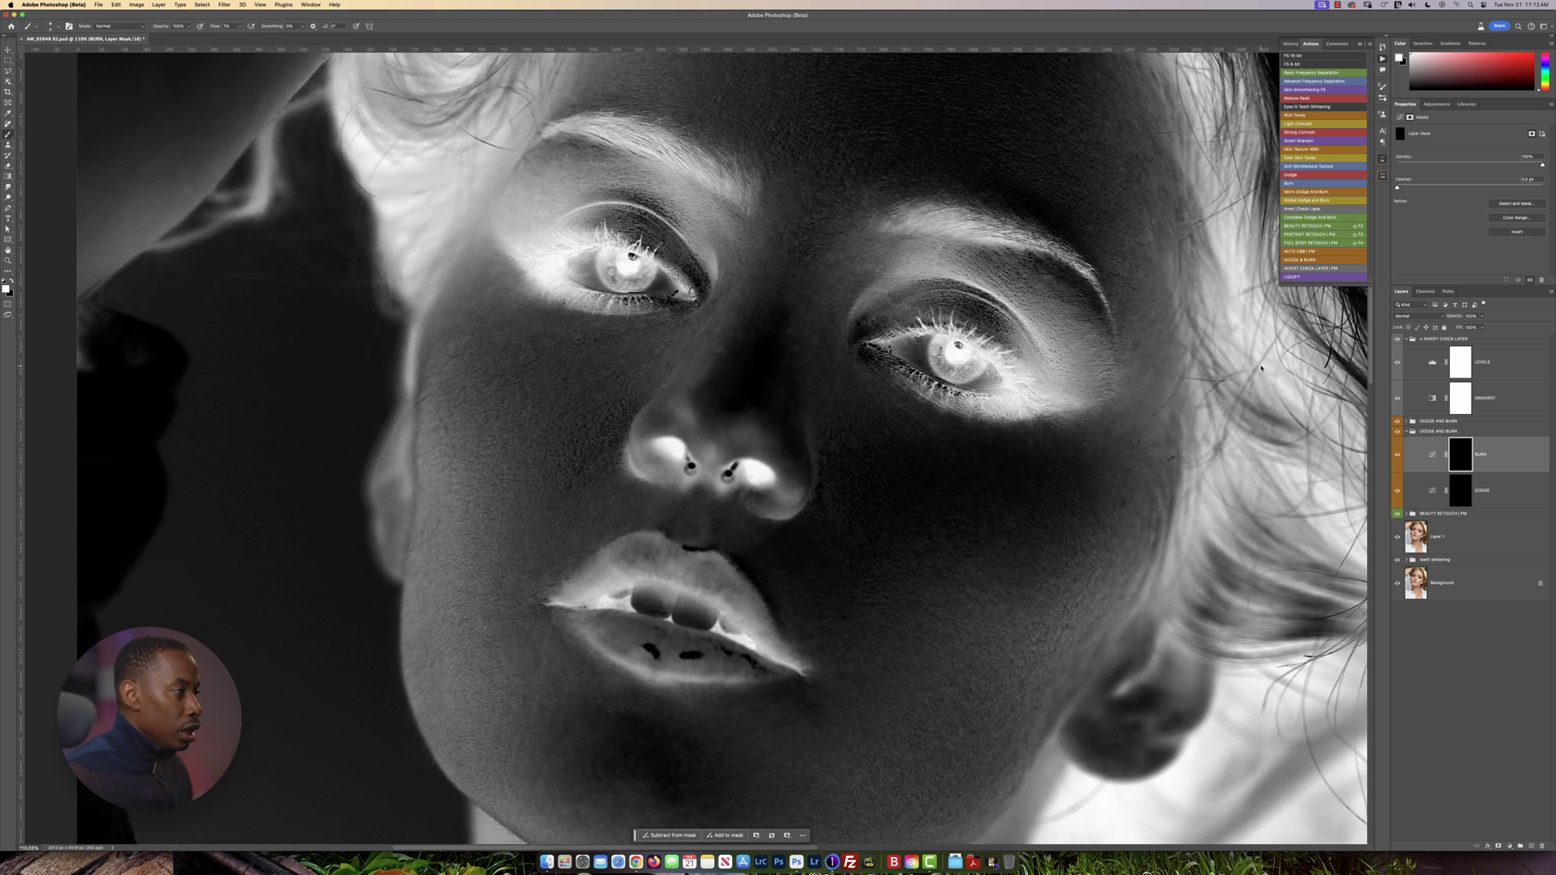
pyautogui.click(1396, 339)
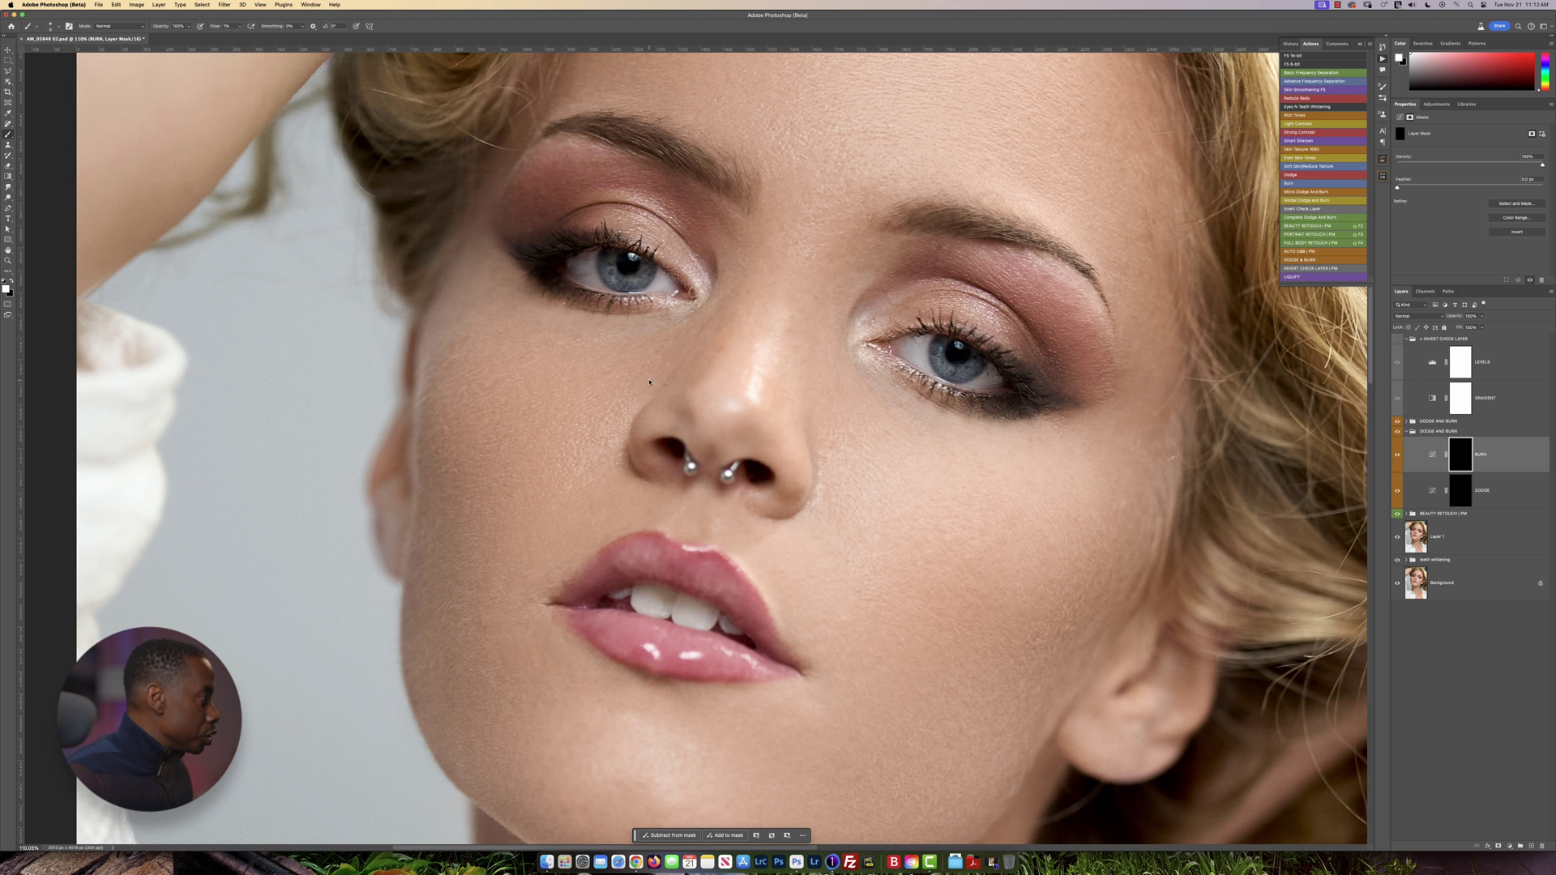
# - Show the INVERT CHECK LAYER group over the portrait again and target the BURN layer in the lower DODGE AND BURN group
pyautogui.scroll(5, 653, 395)
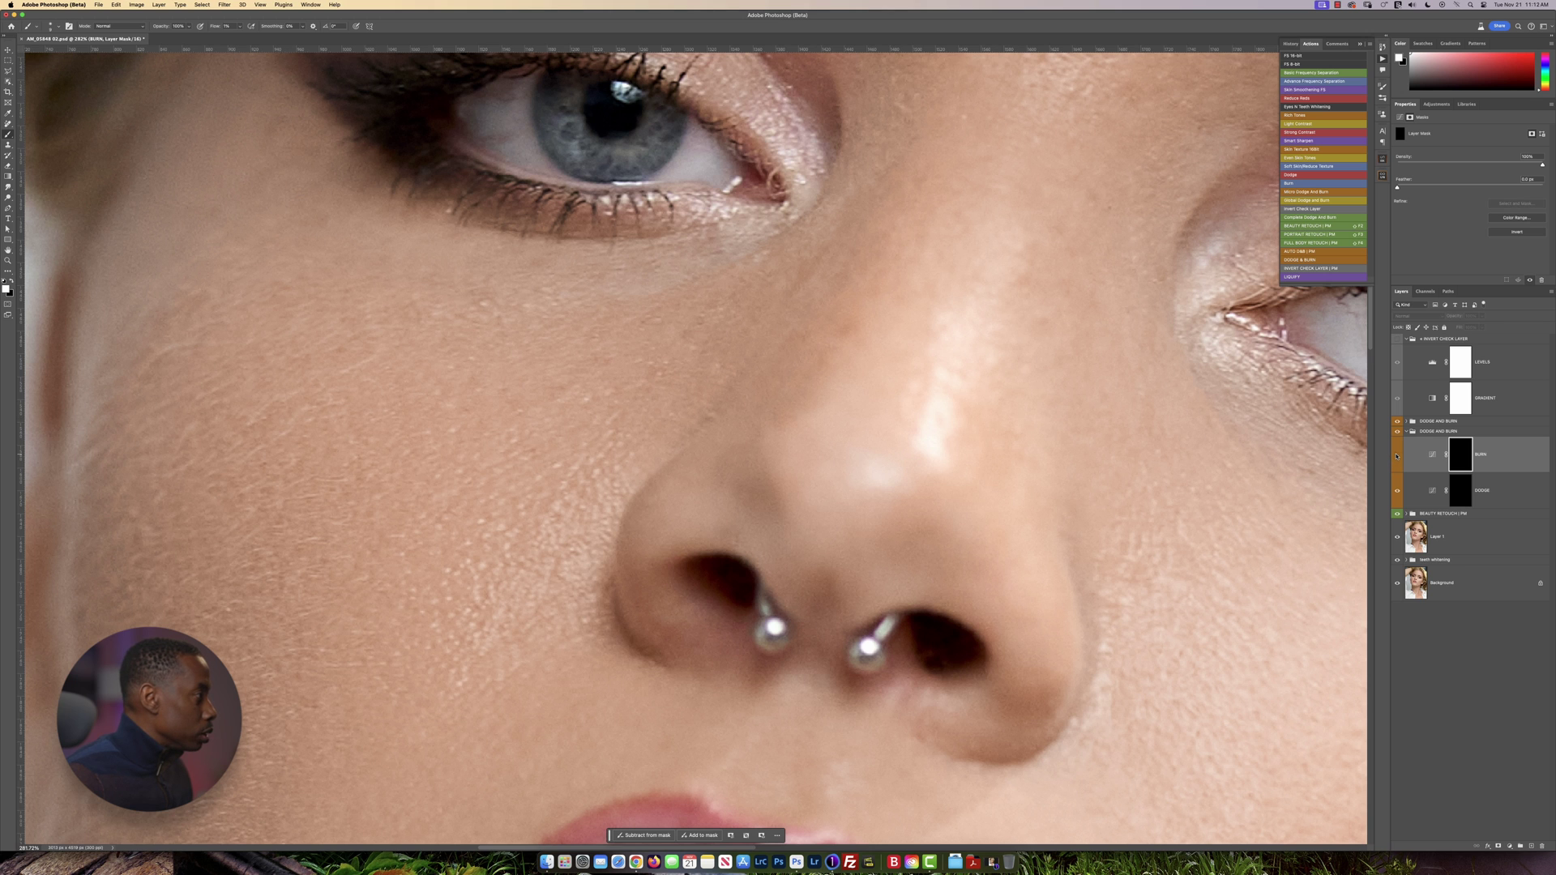
pyautogui.scroll(-6, 864, 529)
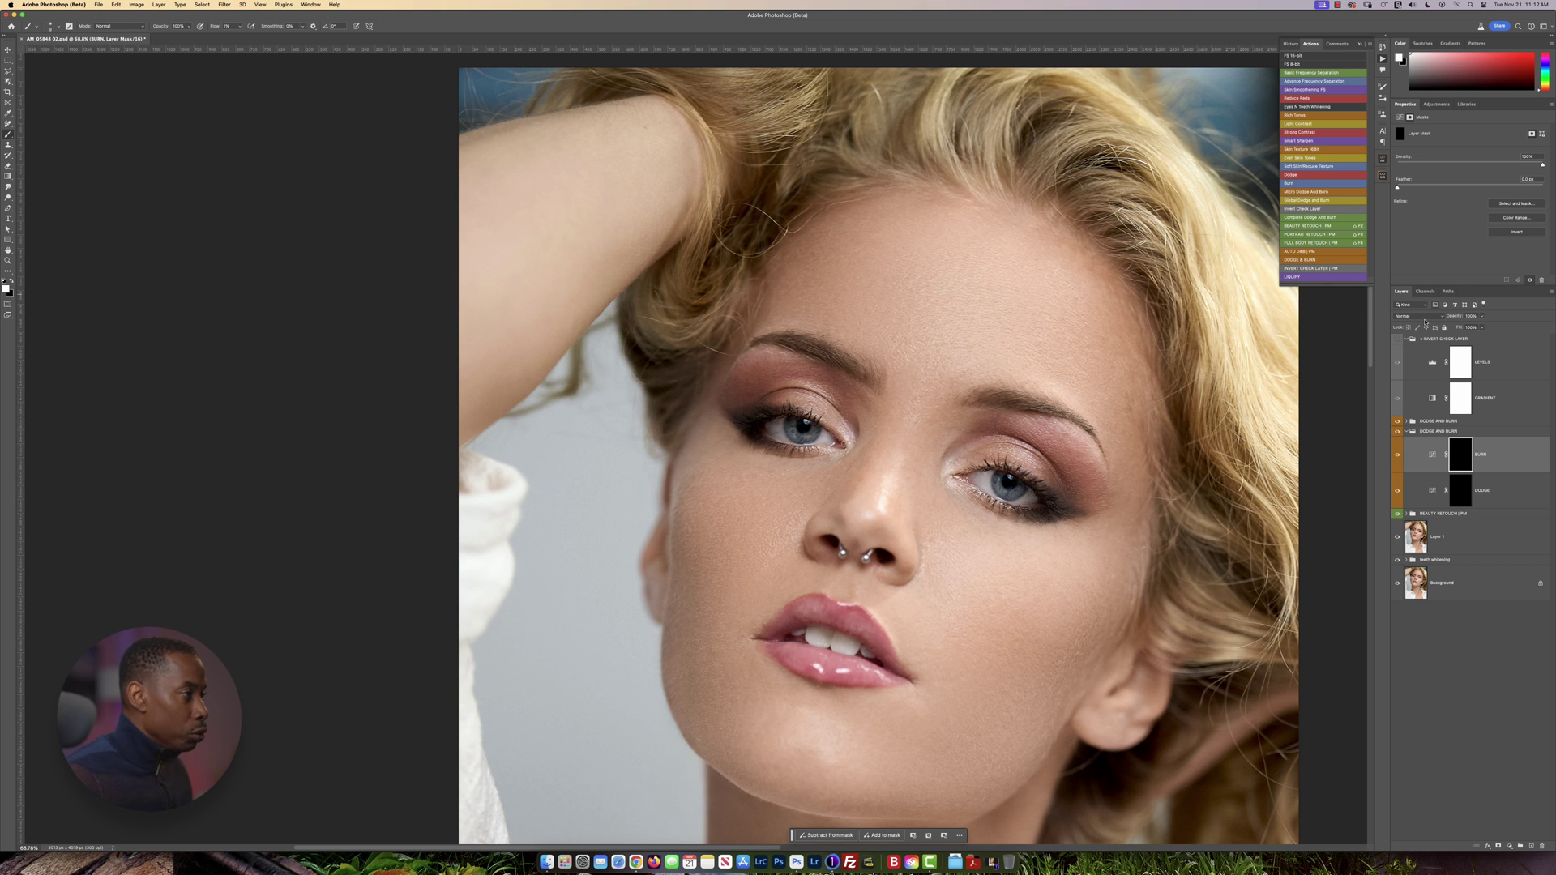
pyautogui.click(1397, 338)
pyautogui.scroll(3, 798, 401)
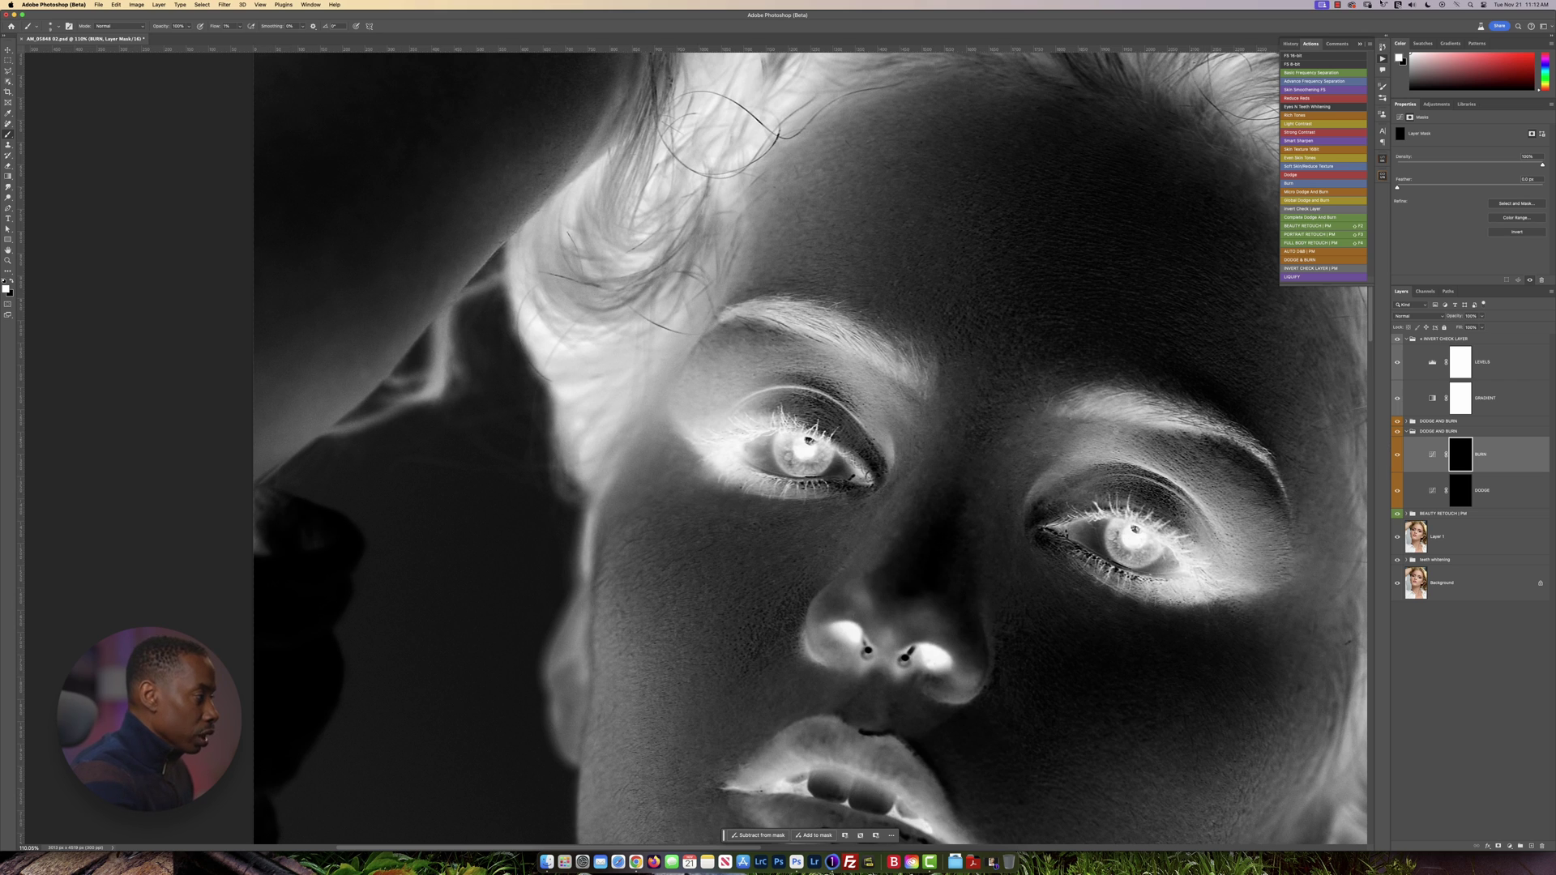
pyautogui.click(1465, 504)
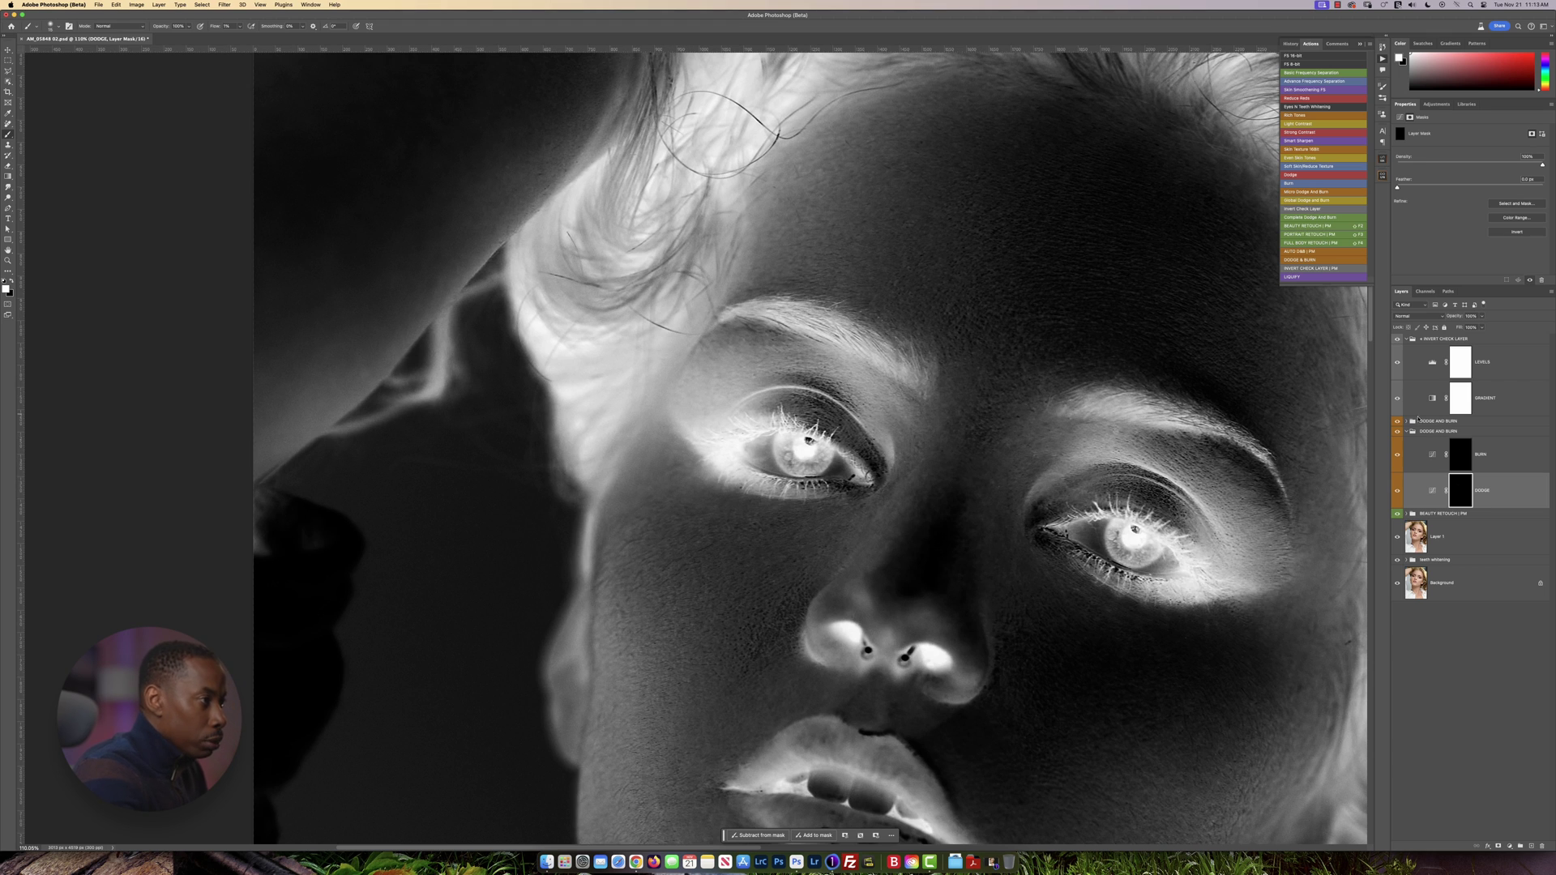
pyautogui.click(1502, 451)
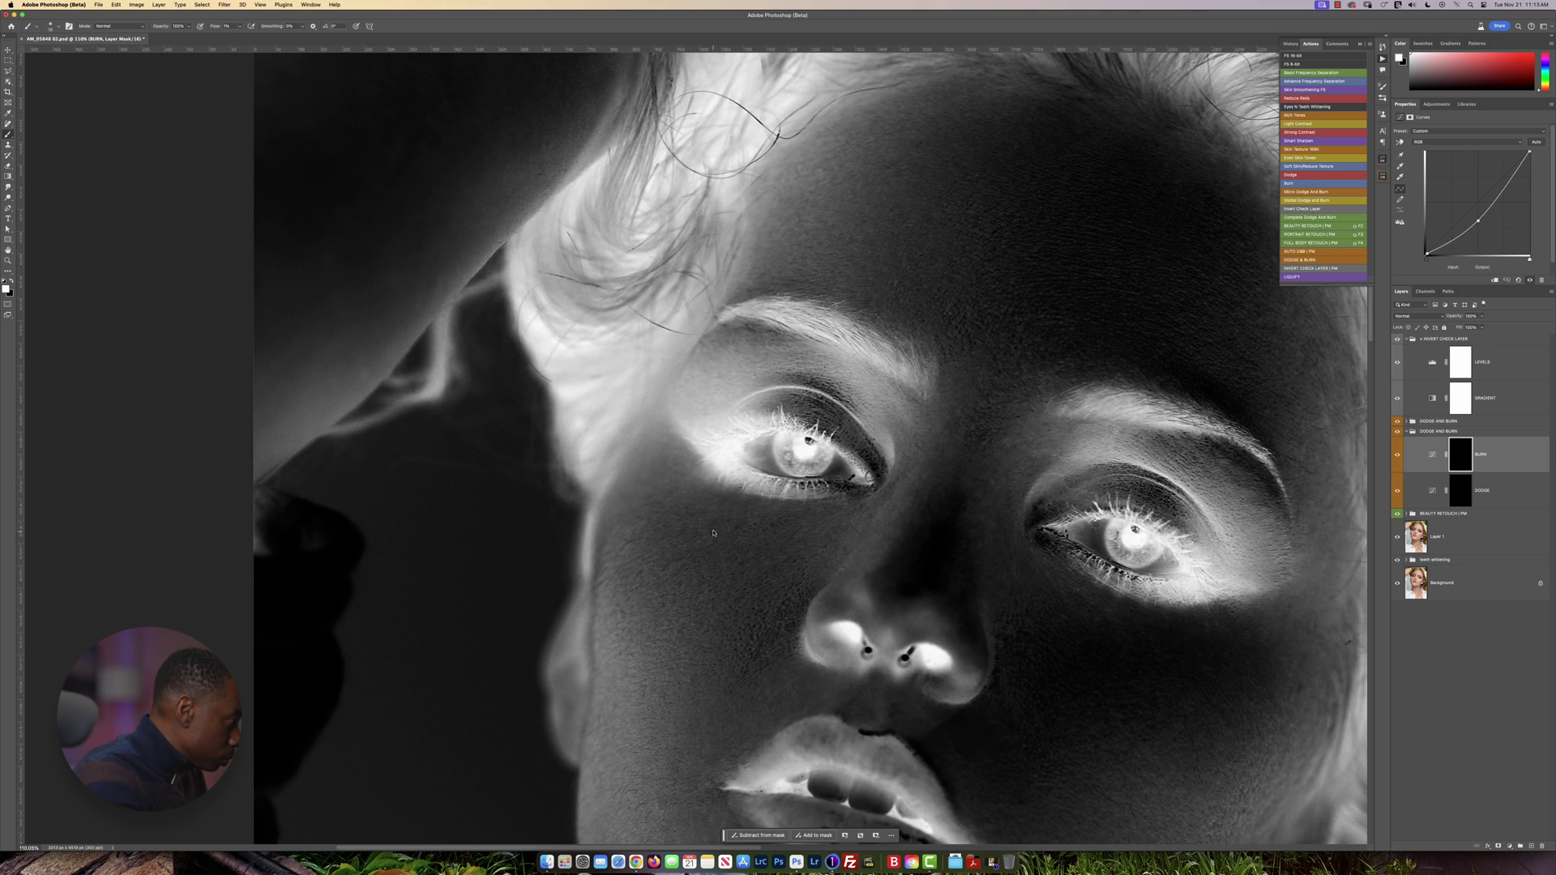
# - Compare the portrait with the INVERT CHECK LAYER group off and on, and inspect the tones of the lower face
pyautogui.click(1407, 340)
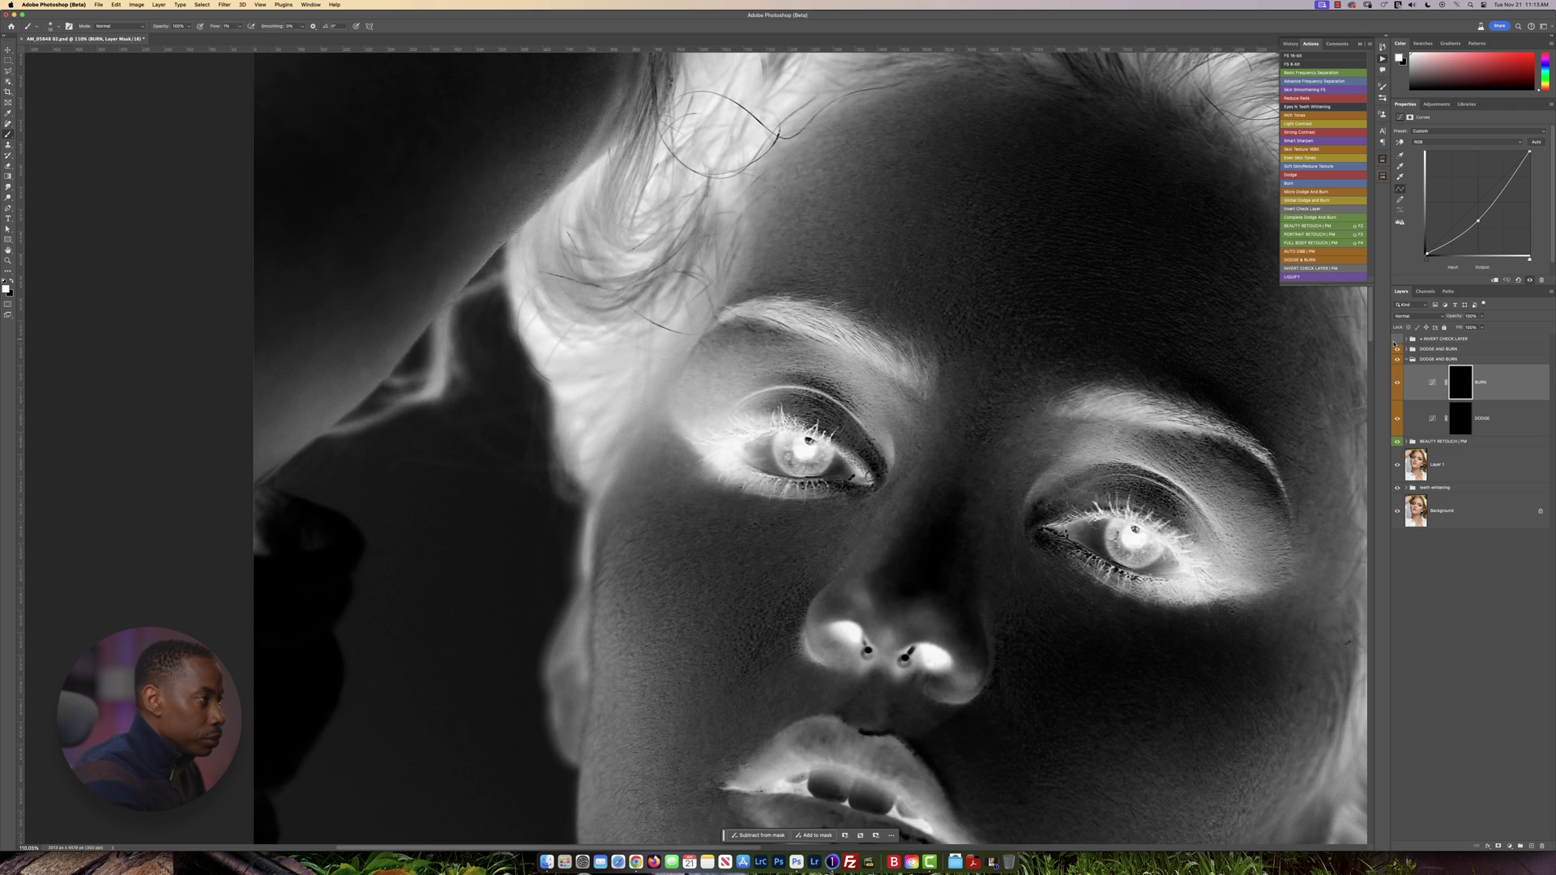
pyautogui.click(1396, 340)
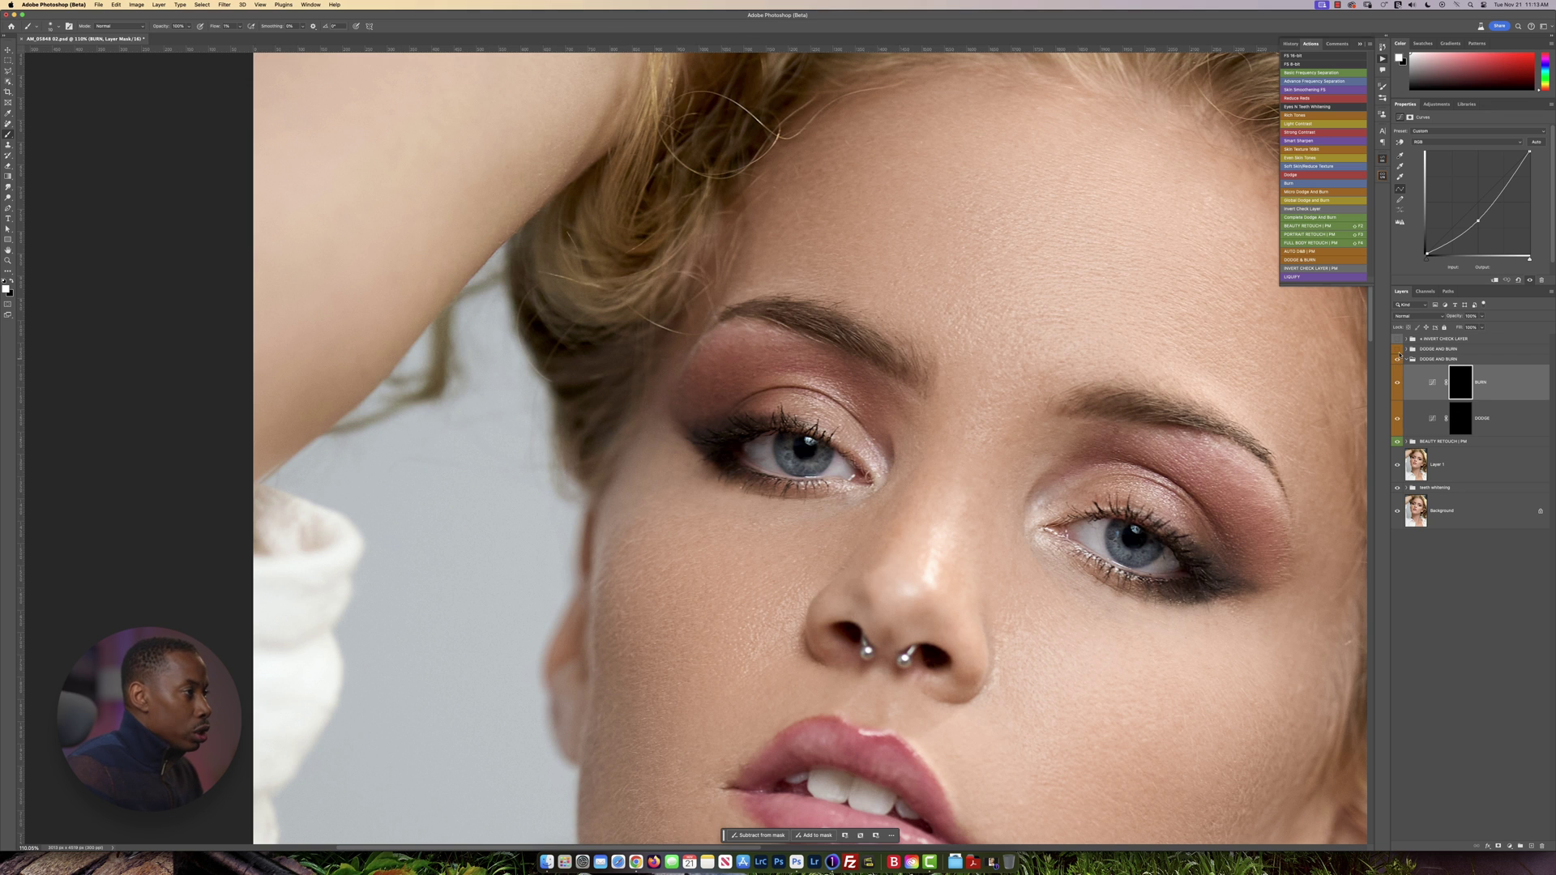
pyautogui.click(1397, 340)
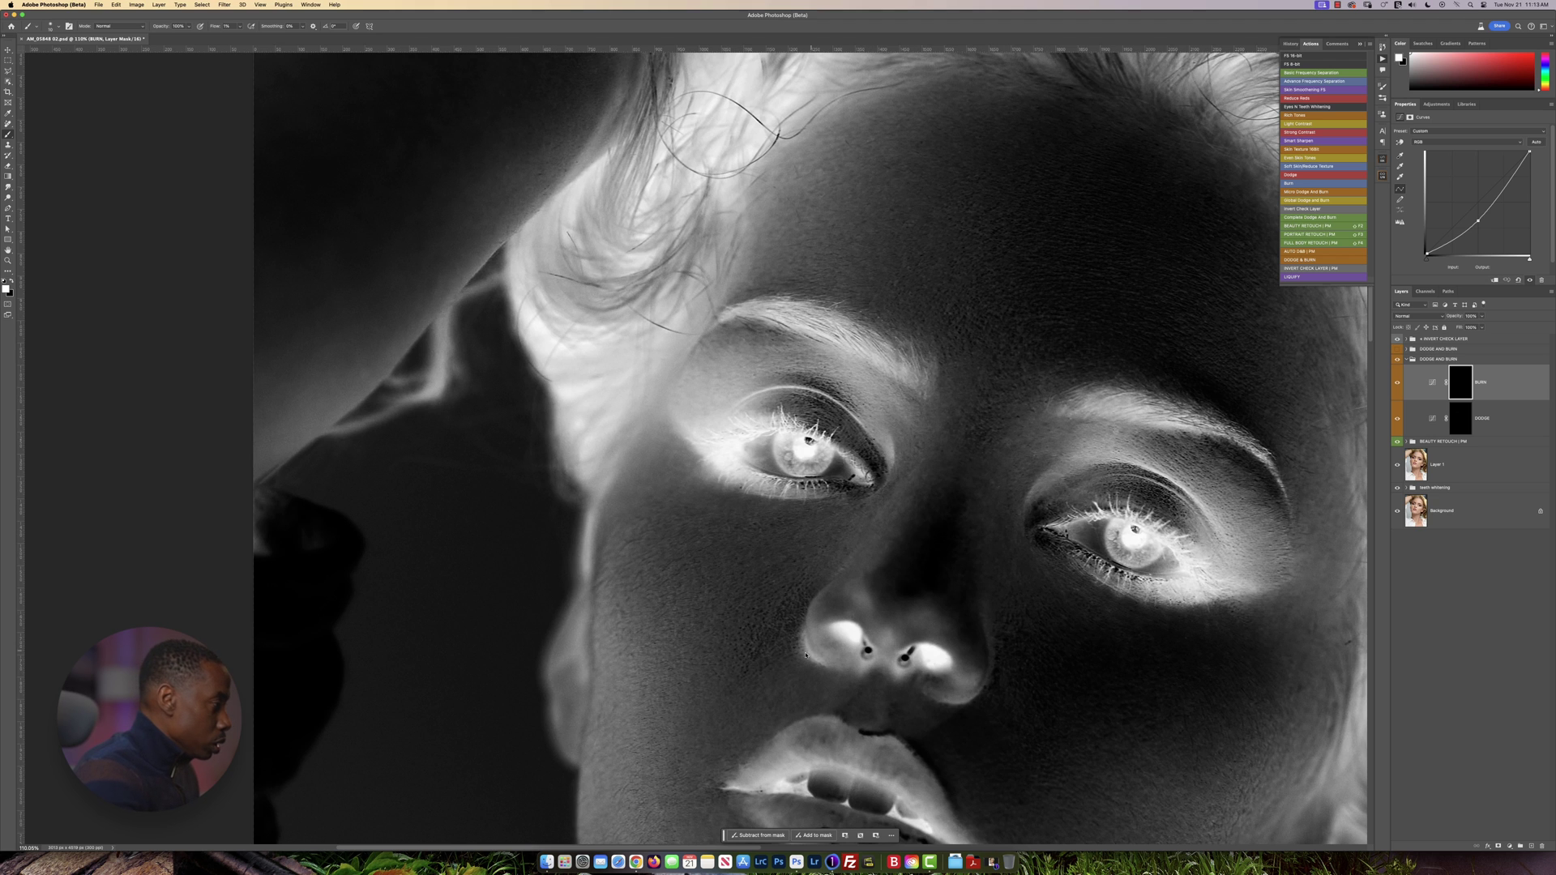
pyautogui.scroll(-5, 888, 634)
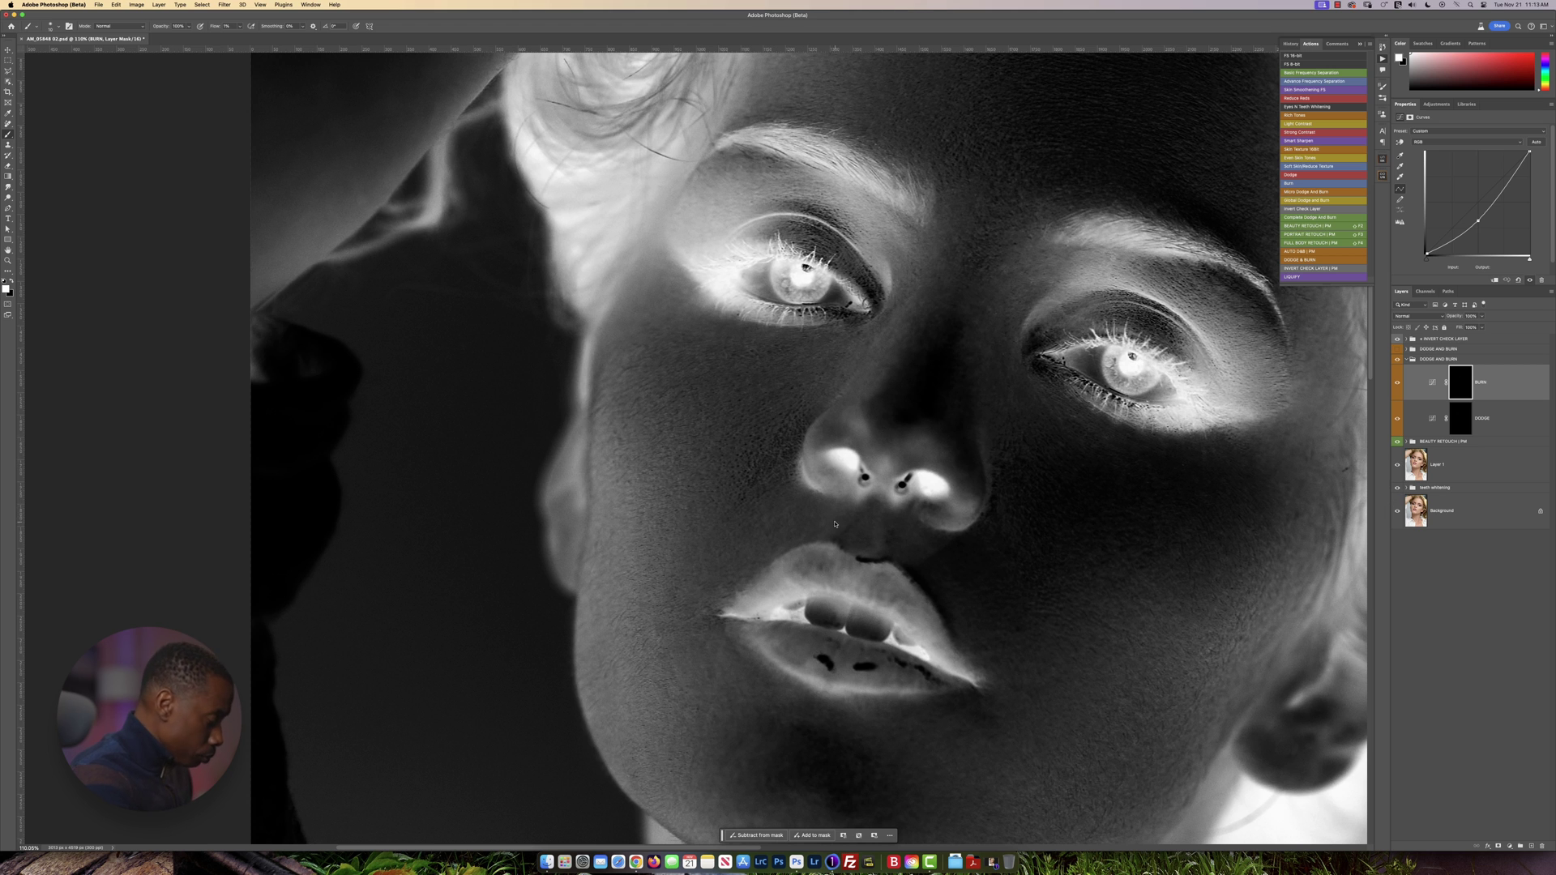
pyautogui.scroll(2, 843, 519)
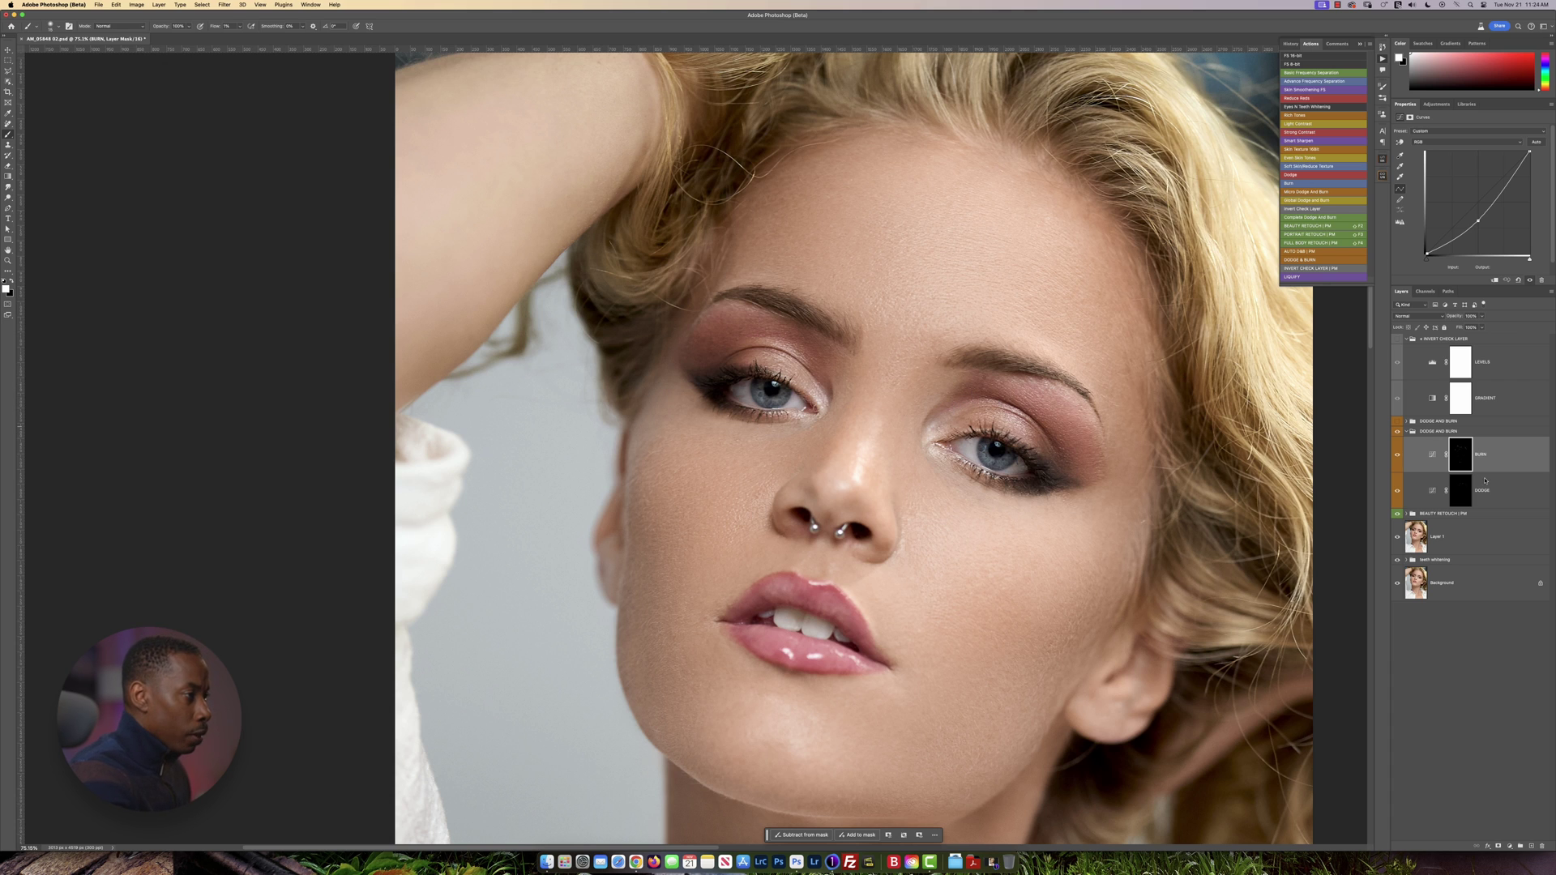
# - Dodge the skin below the eye on the lower group's DODGE mask, and alternate between its BURN and DODGE layers
pyautogui.hotkey('alt', '[')
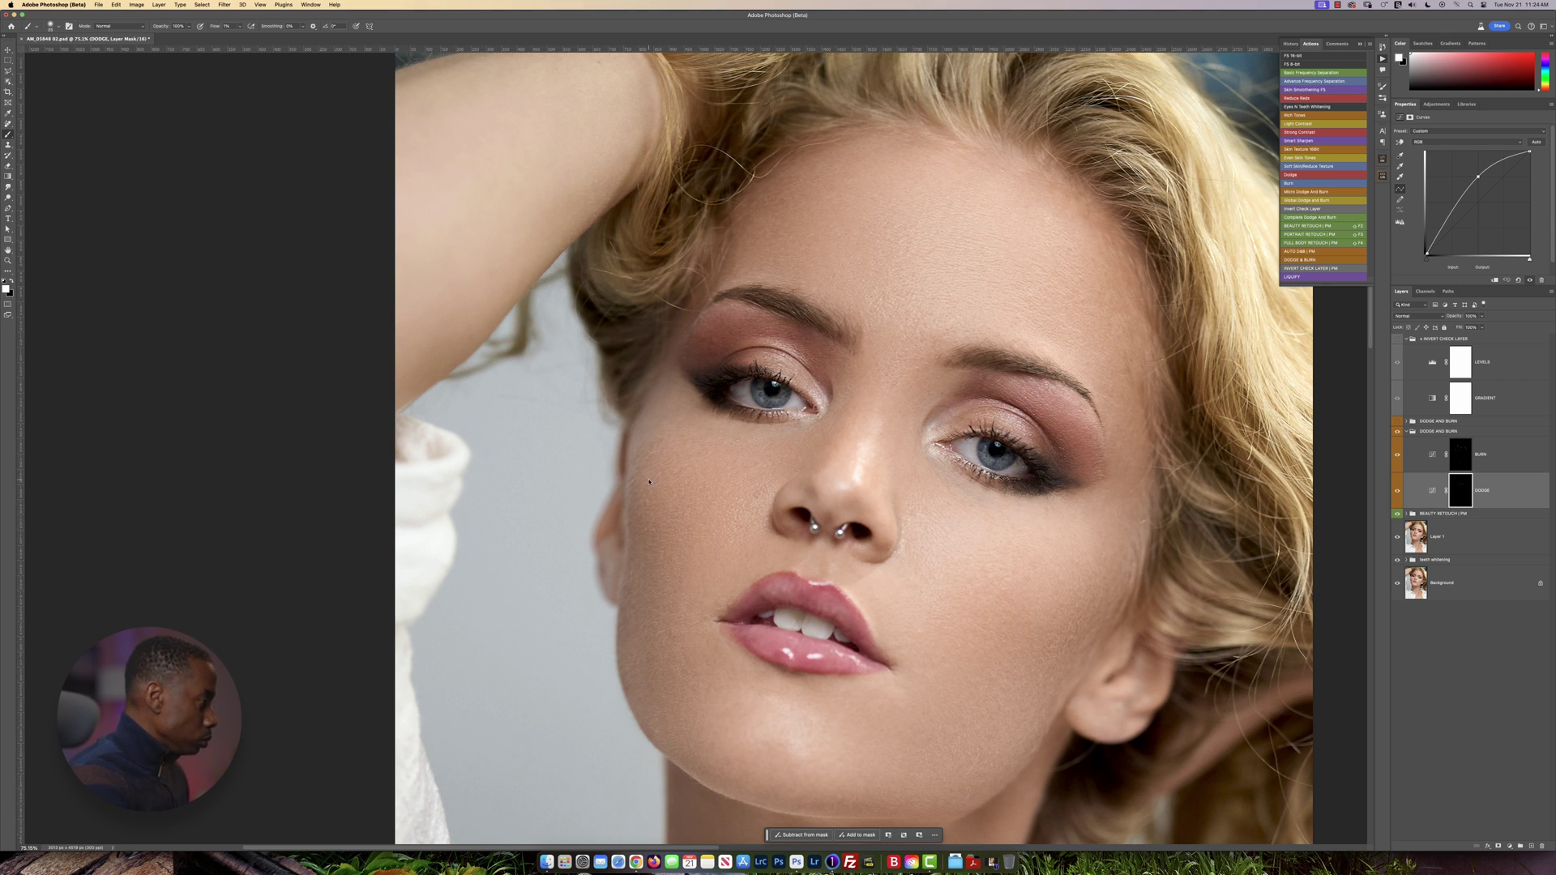
pyautogui.moveTo(986, 497); pyautogui.dragTo(988, 499)
pyautogui.scroll(-5, 989, 499)
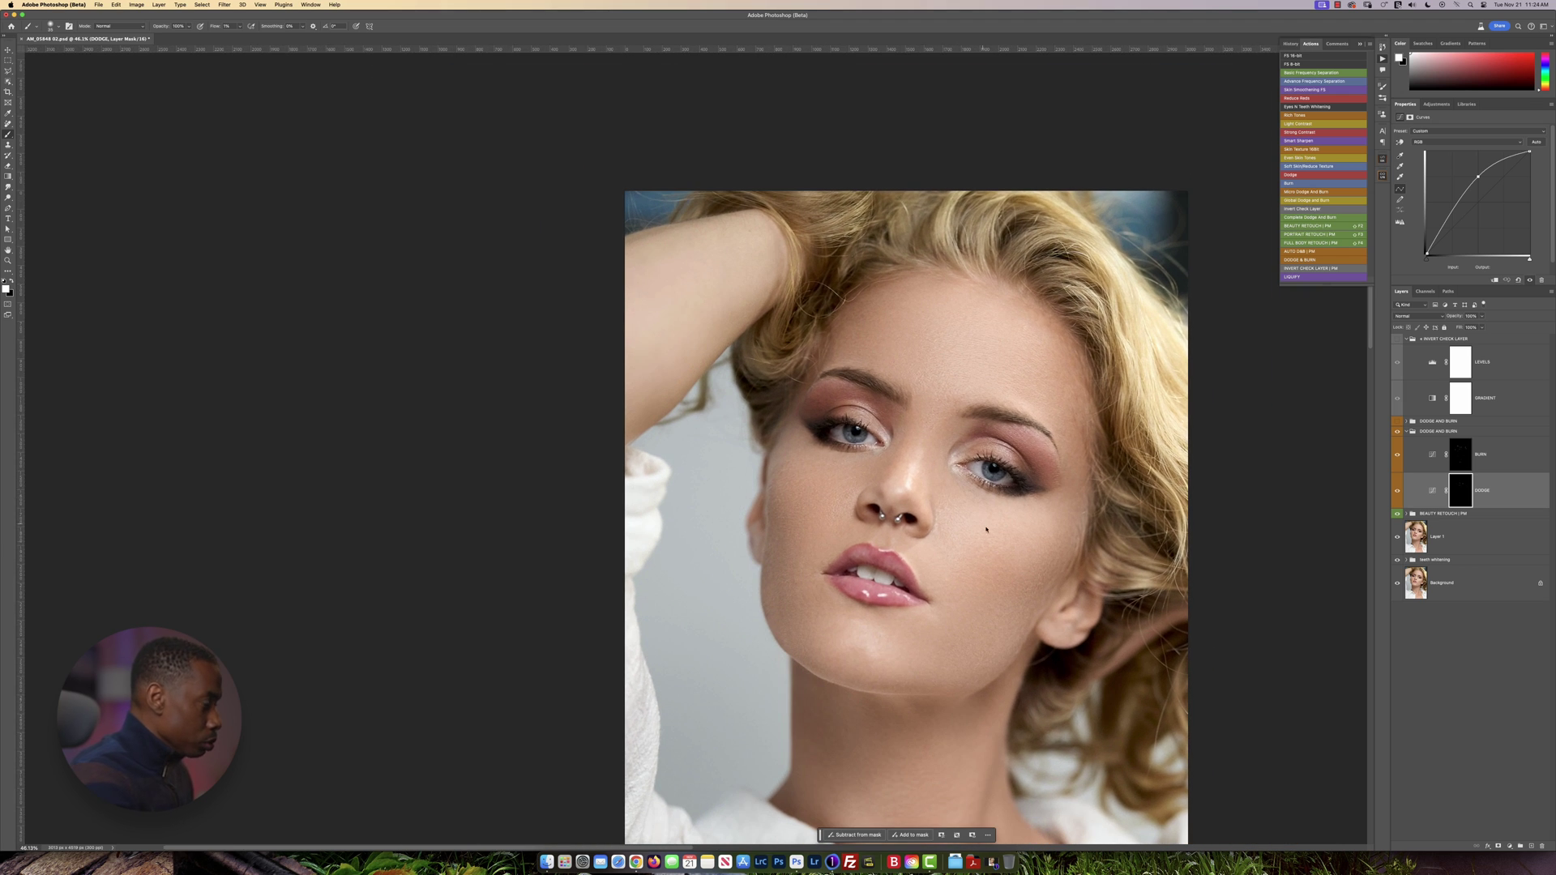
pyautogui.click(1495, 461)
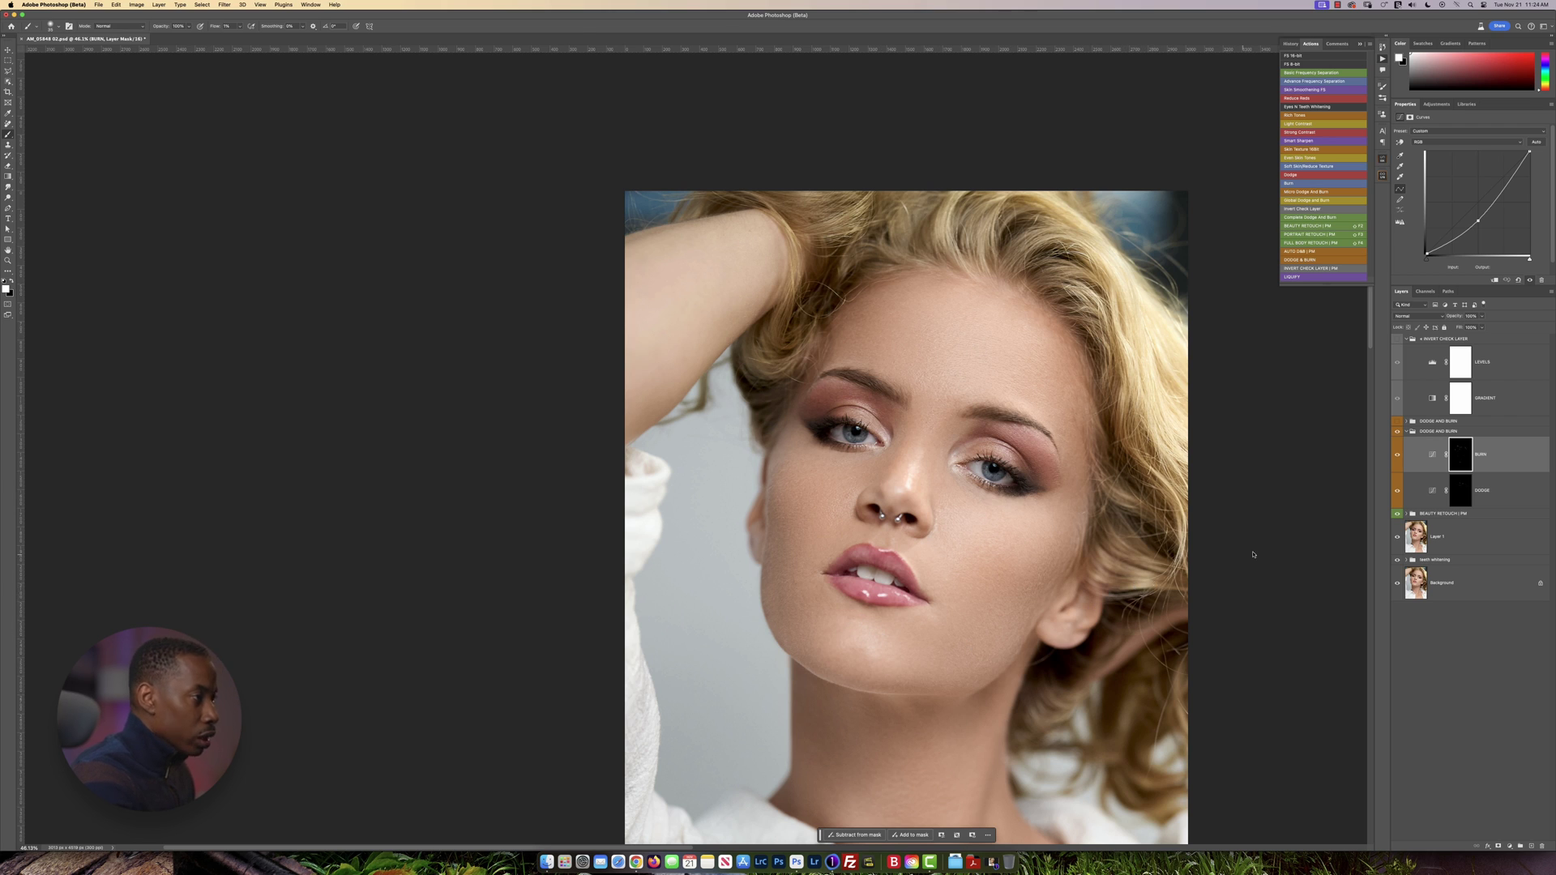
pyautogui.hotkey('alt', '[')
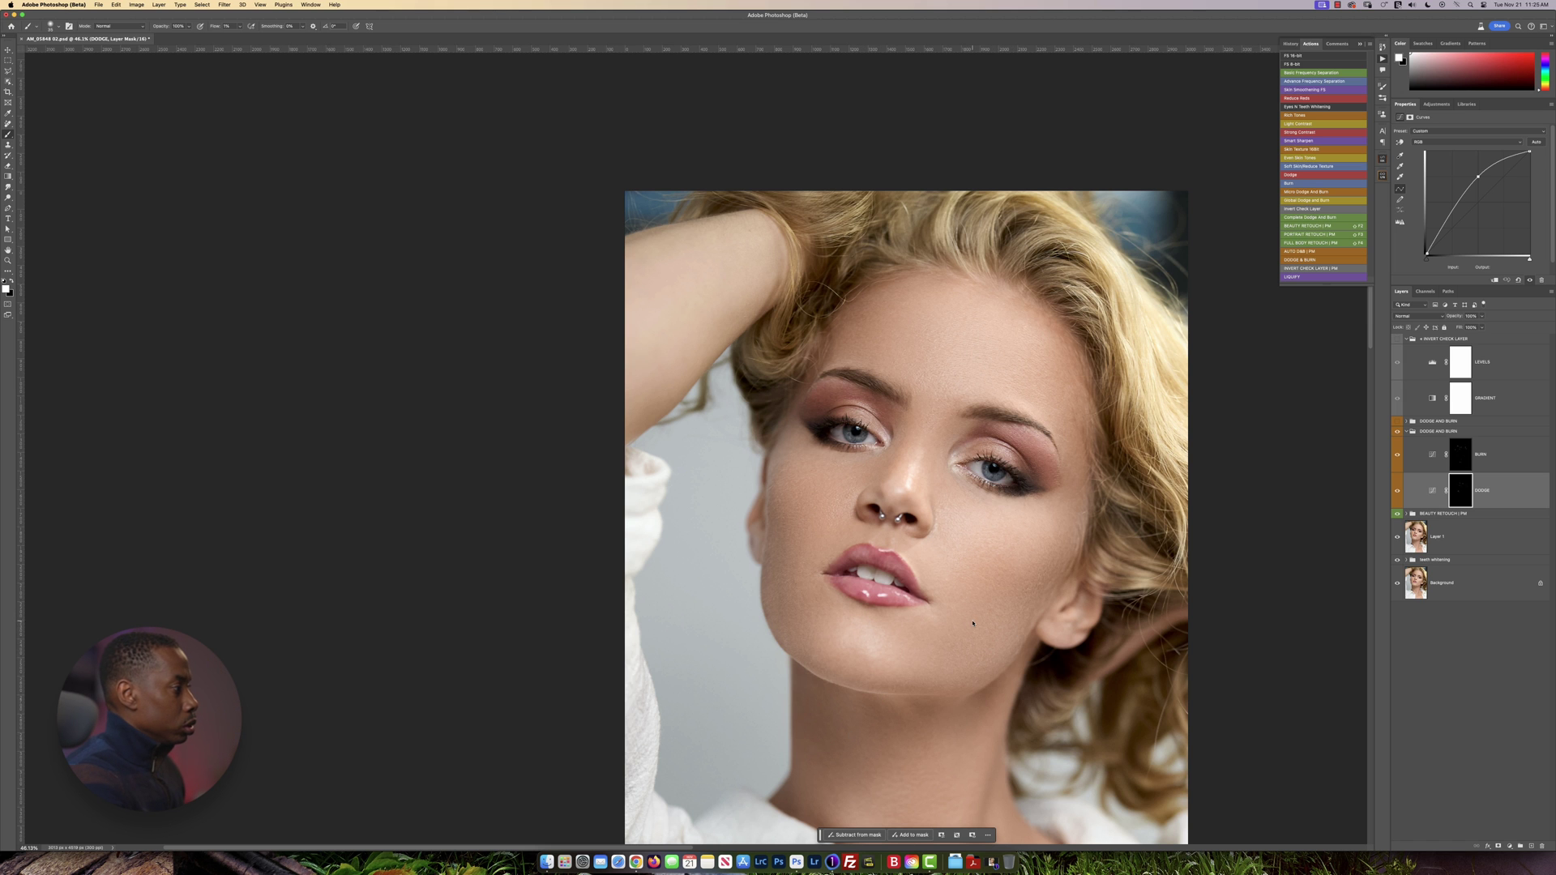
# - Examine the dodged and burned skin of the face, neck and chest at several magnifications
pyautogui.scroll(-3, 965, 622)
pyautogui.scroll(1, 965, 622)
pyautogui.scroll(5, 964, 622)
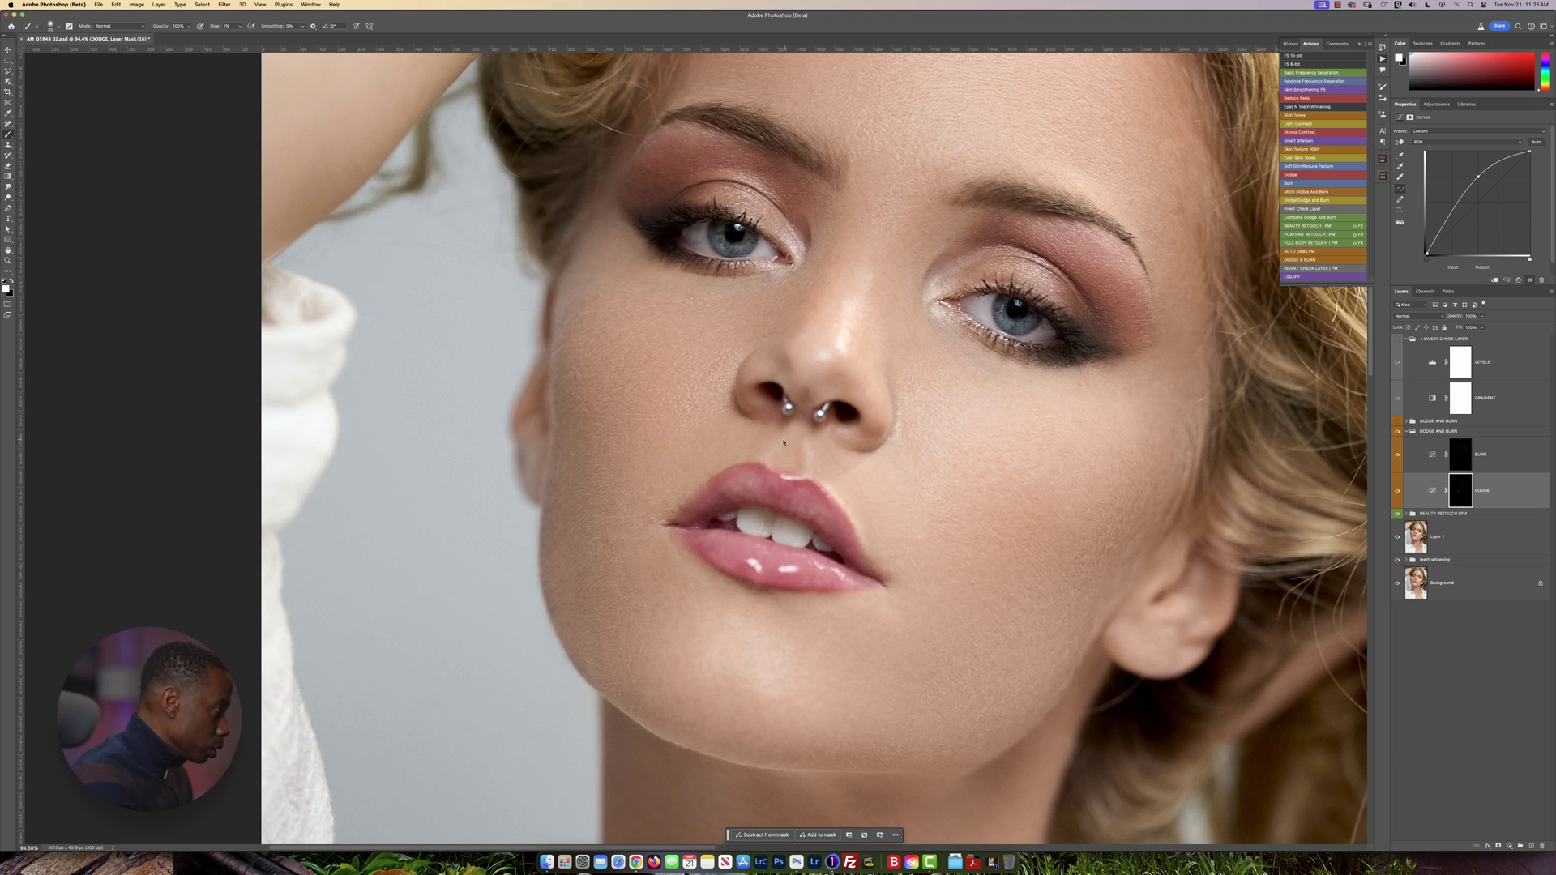
pyautogui.scroll(-5, 861, 555)
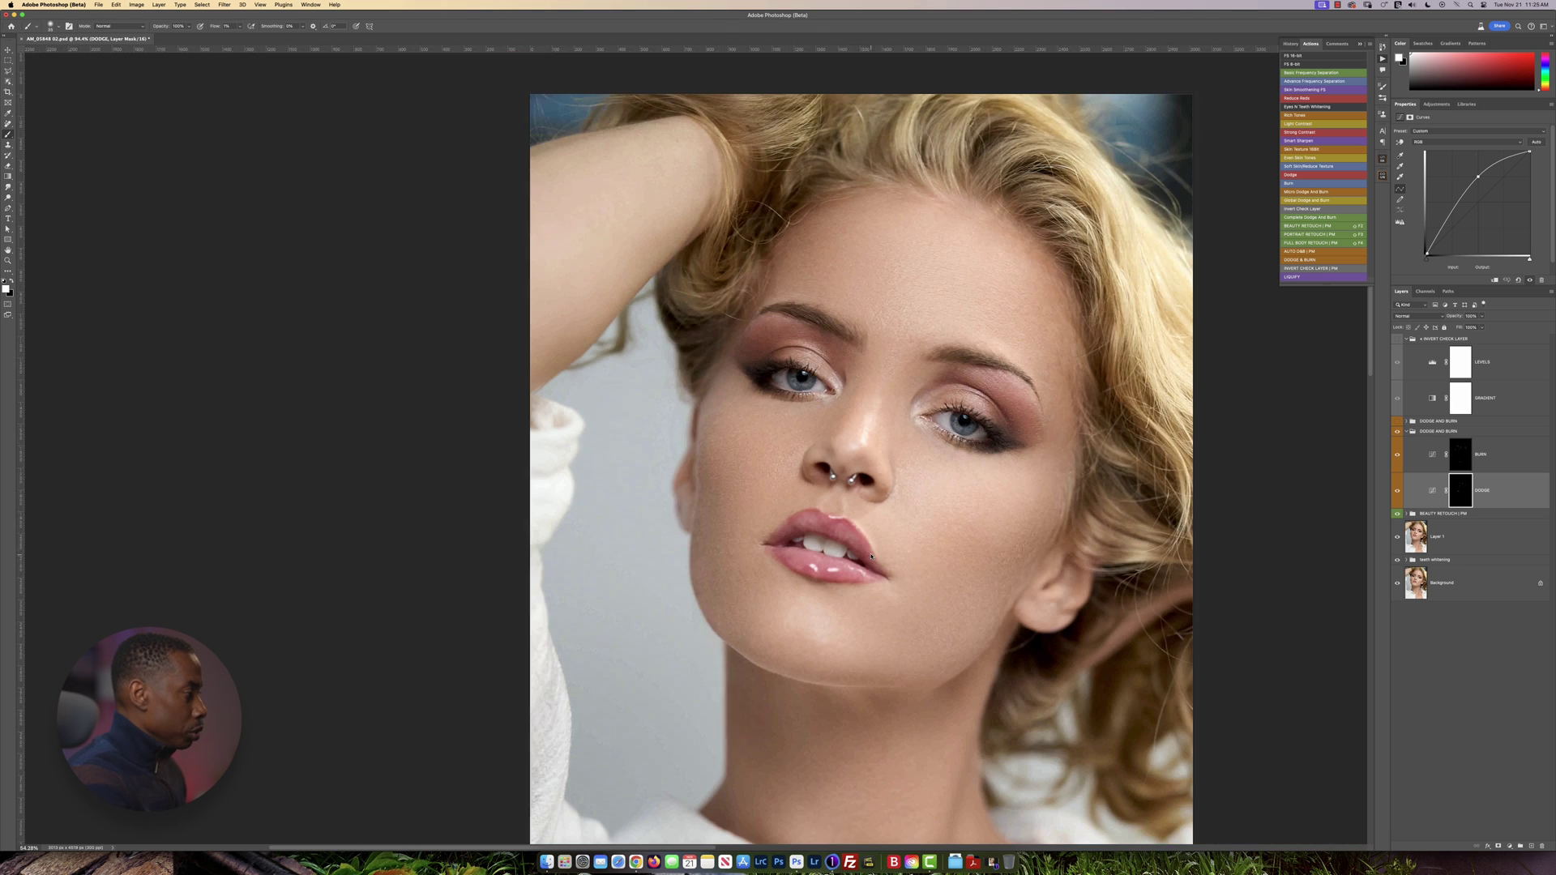
pyautogui.scroll(-3, 929, 549)
pyautogui.scroll(2, 927, 550)
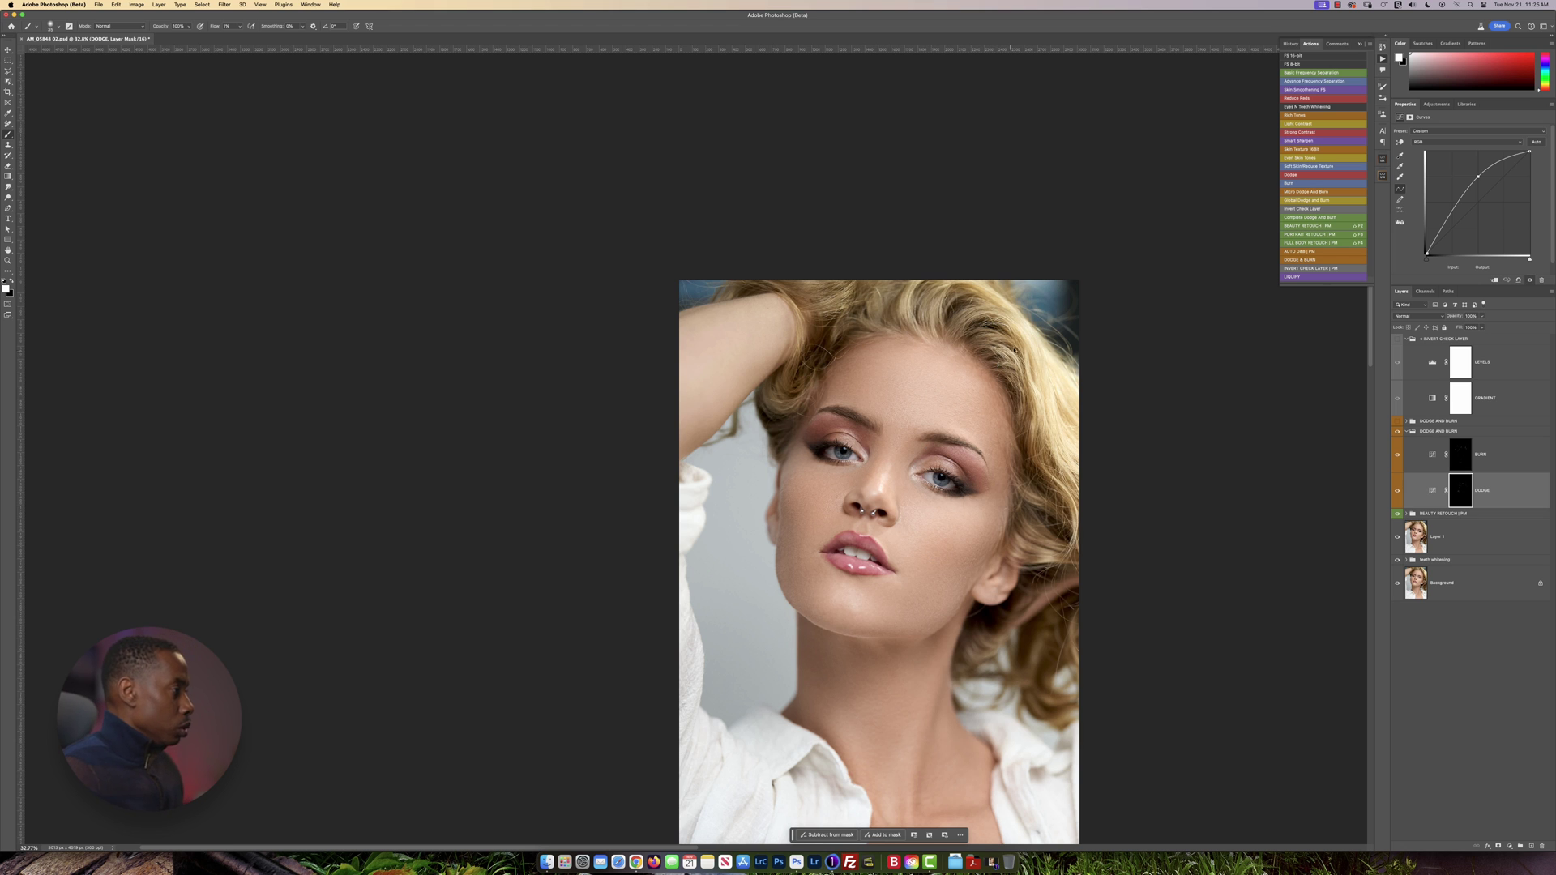
pyautogui.scroll(3, 988, 481)
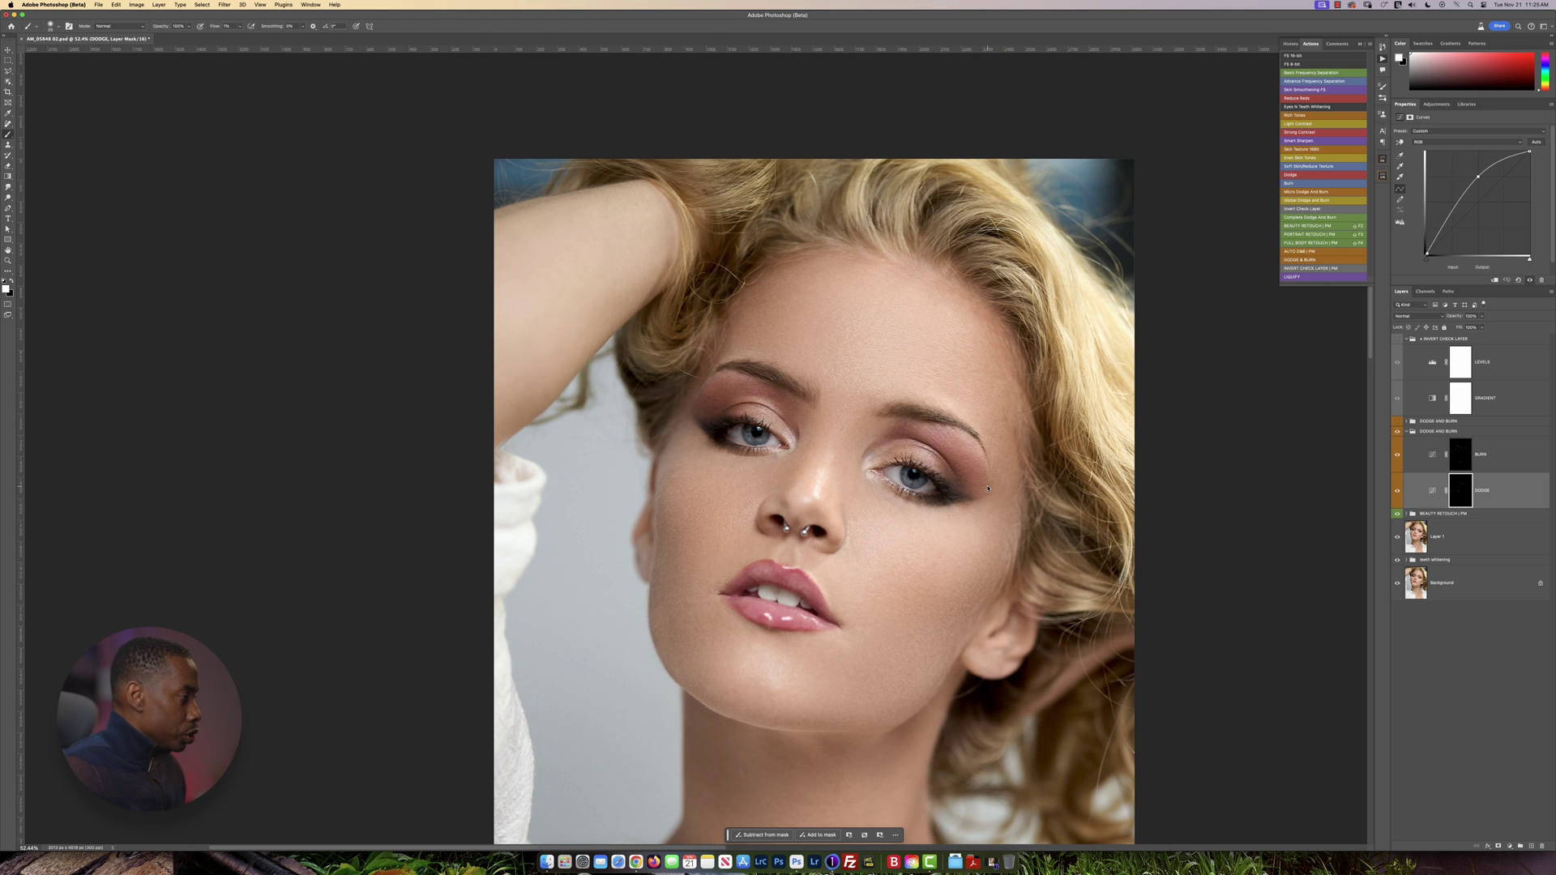
pyautogui.scroll(-5, 952, 594)
pyautogui.hscroll(1, 952, 594)
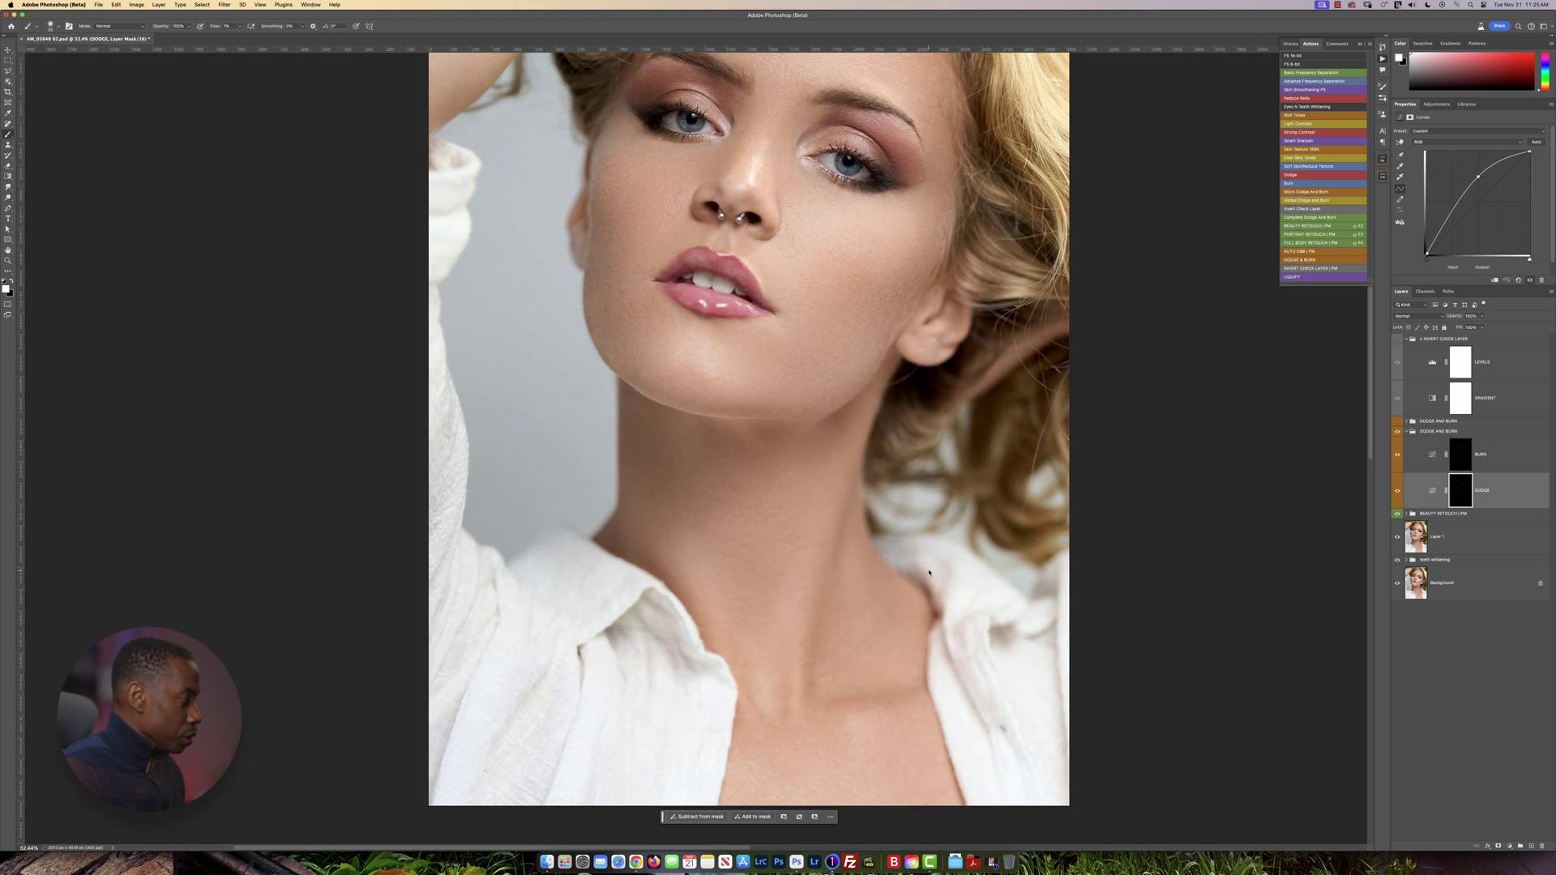
pyautogui.scroll(-3, 882, 514)
pyautogui.scroll(1, 882, 514)
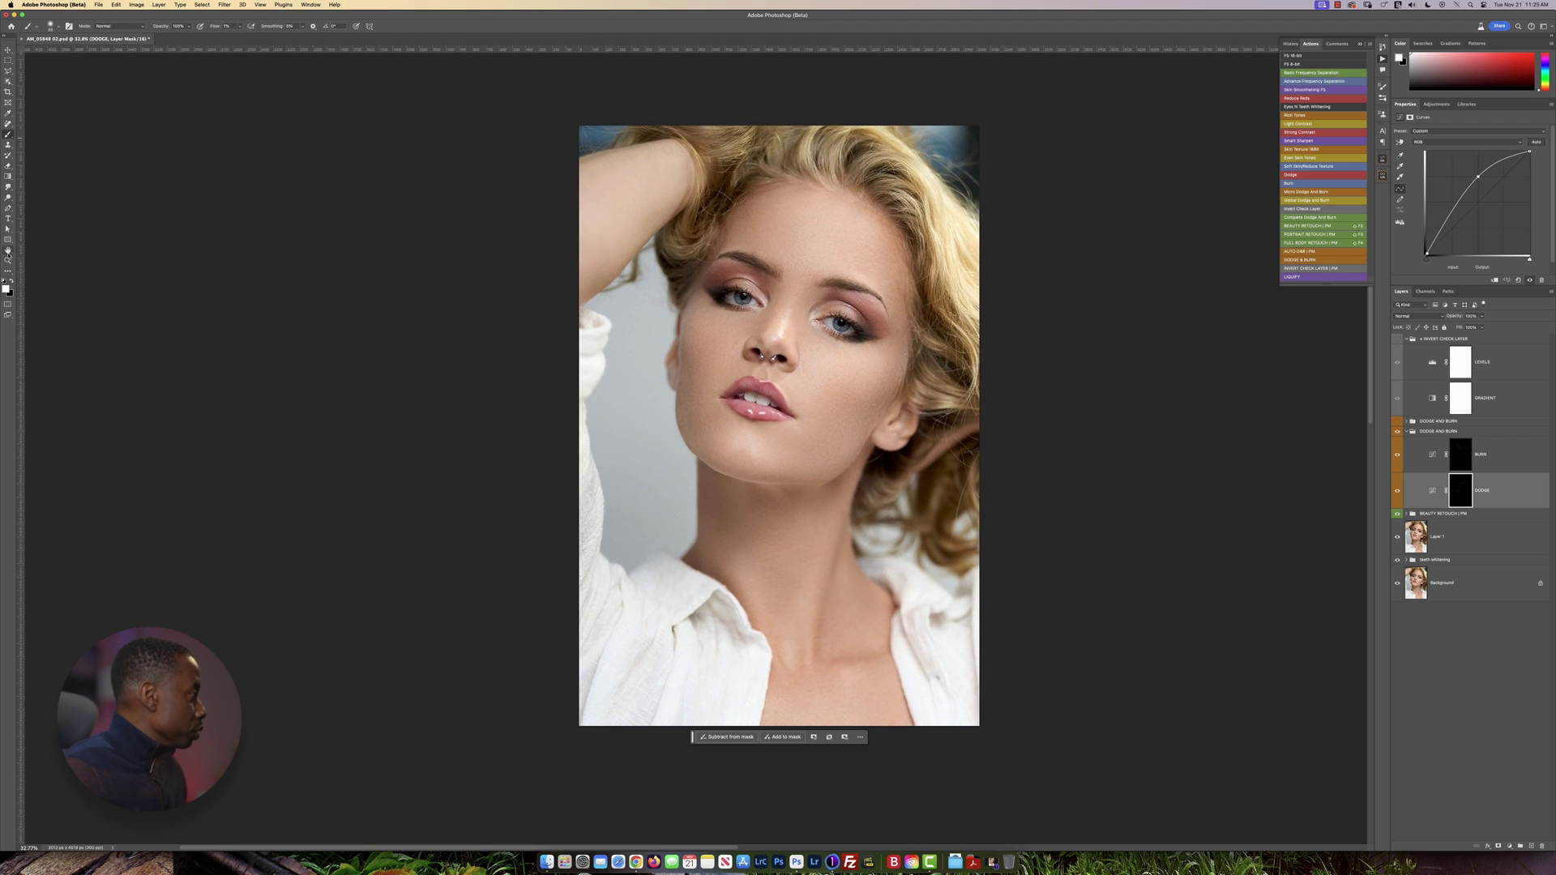
# - Fit the whole portrait in view and compare the retouched version with the original Background layer
pyautogui.doubleClick(8, 250)
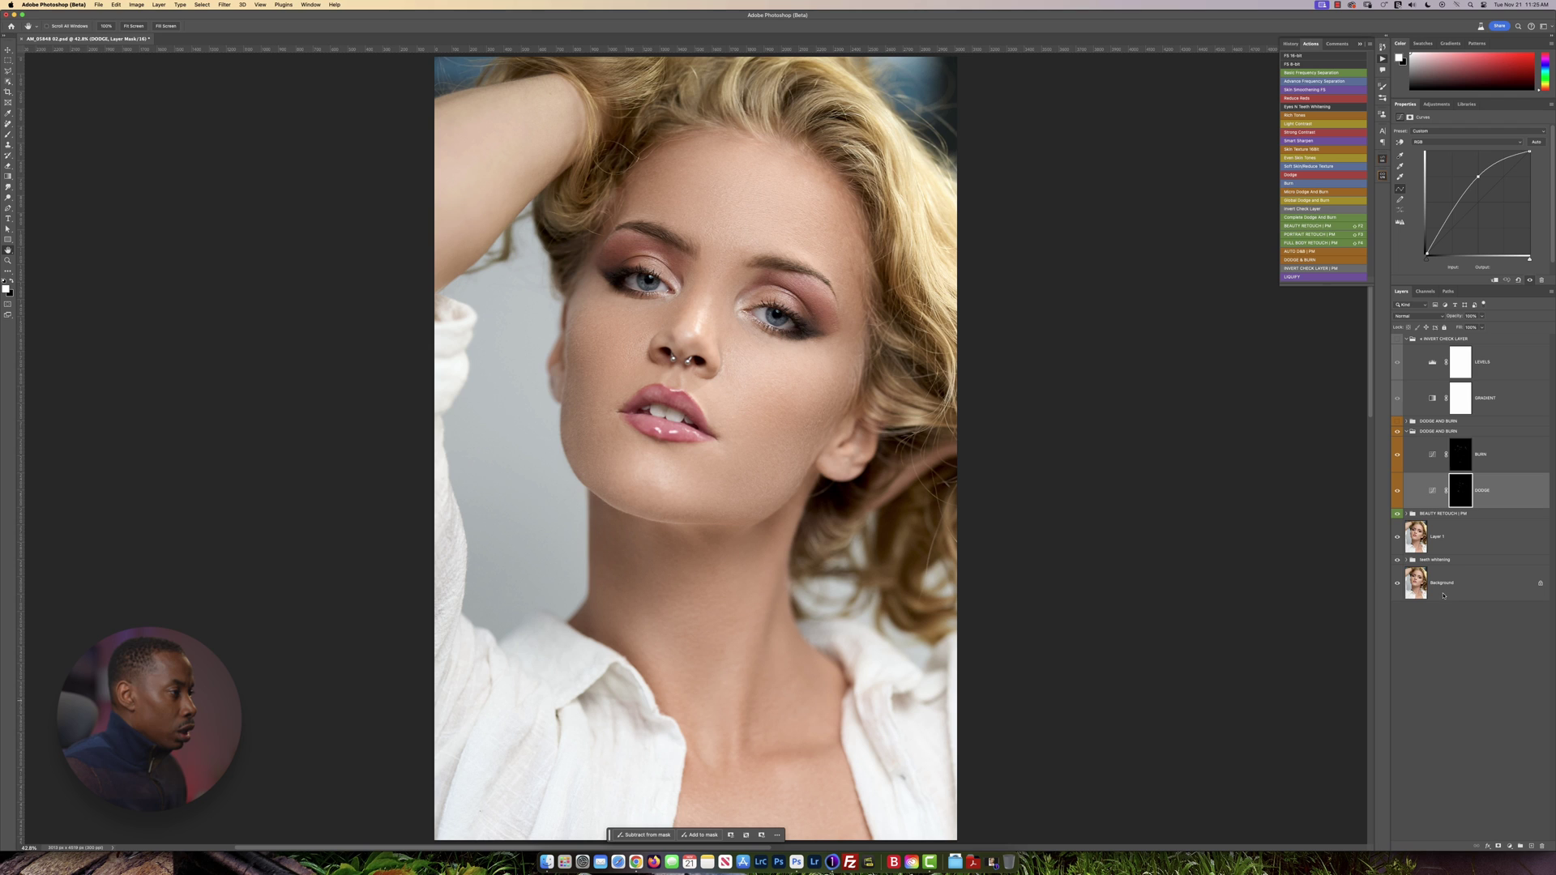
pyautogui.keyDown('alt'); pyautogui.click(1396, 585); pyautogui.keyUp('alt')
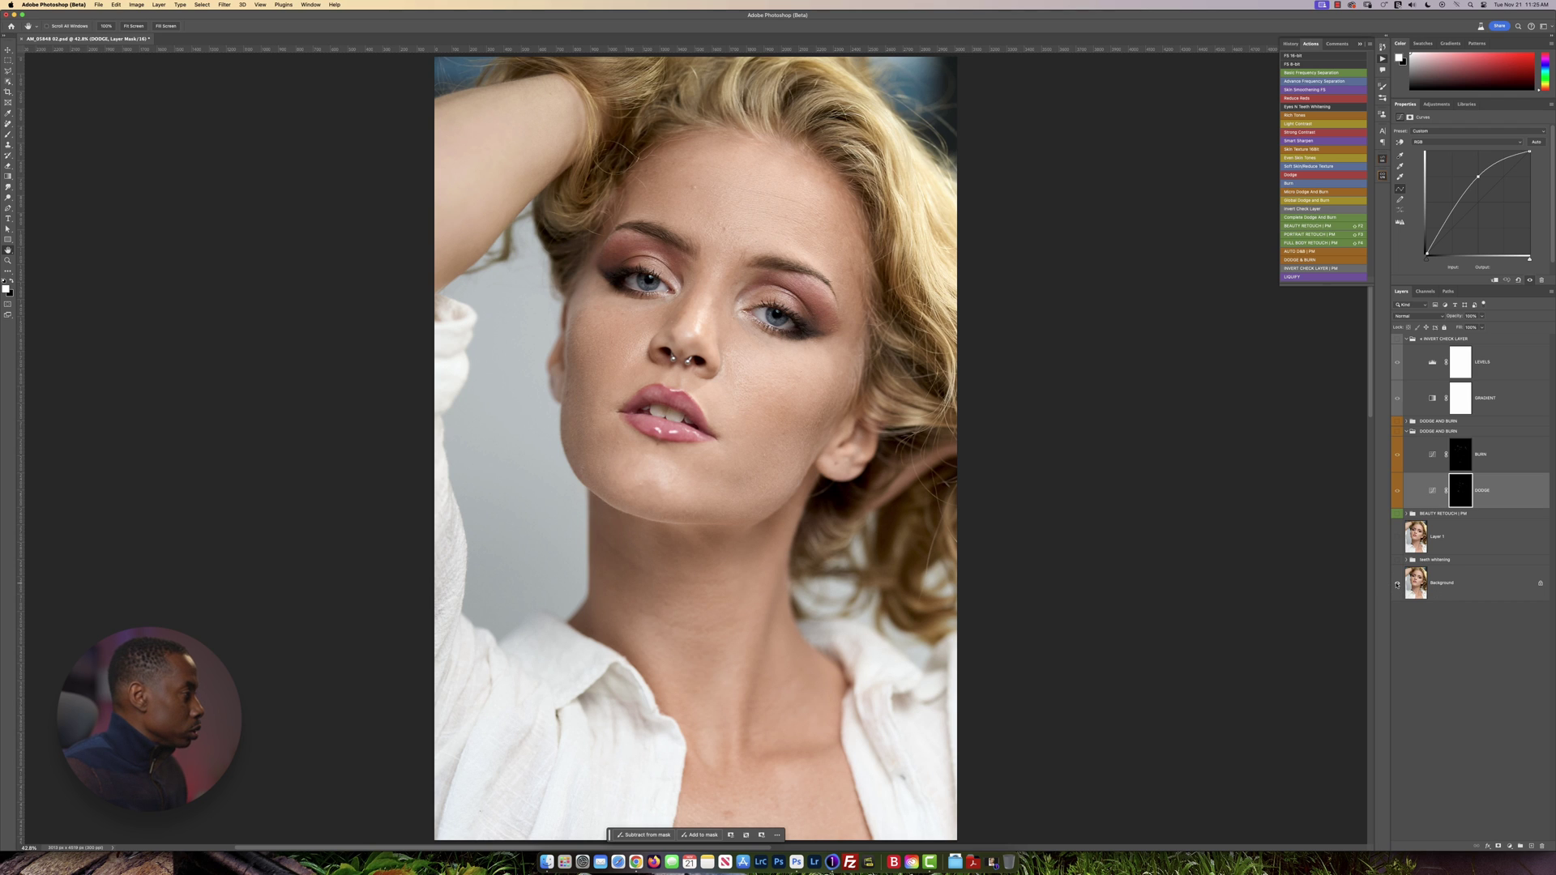
pyautogui.keyDown('alt'); pyautogui.click(1396, 584); pyautogui.keyUp('alt')
pyautogui.keyDown('alt'); pyautogui.click(1397, 585); pyautogui.keyUp('alt')
pyautogui.keyDown('alt'); pyautogui.click(1397, 584); pyautogui.keyUp('alt')
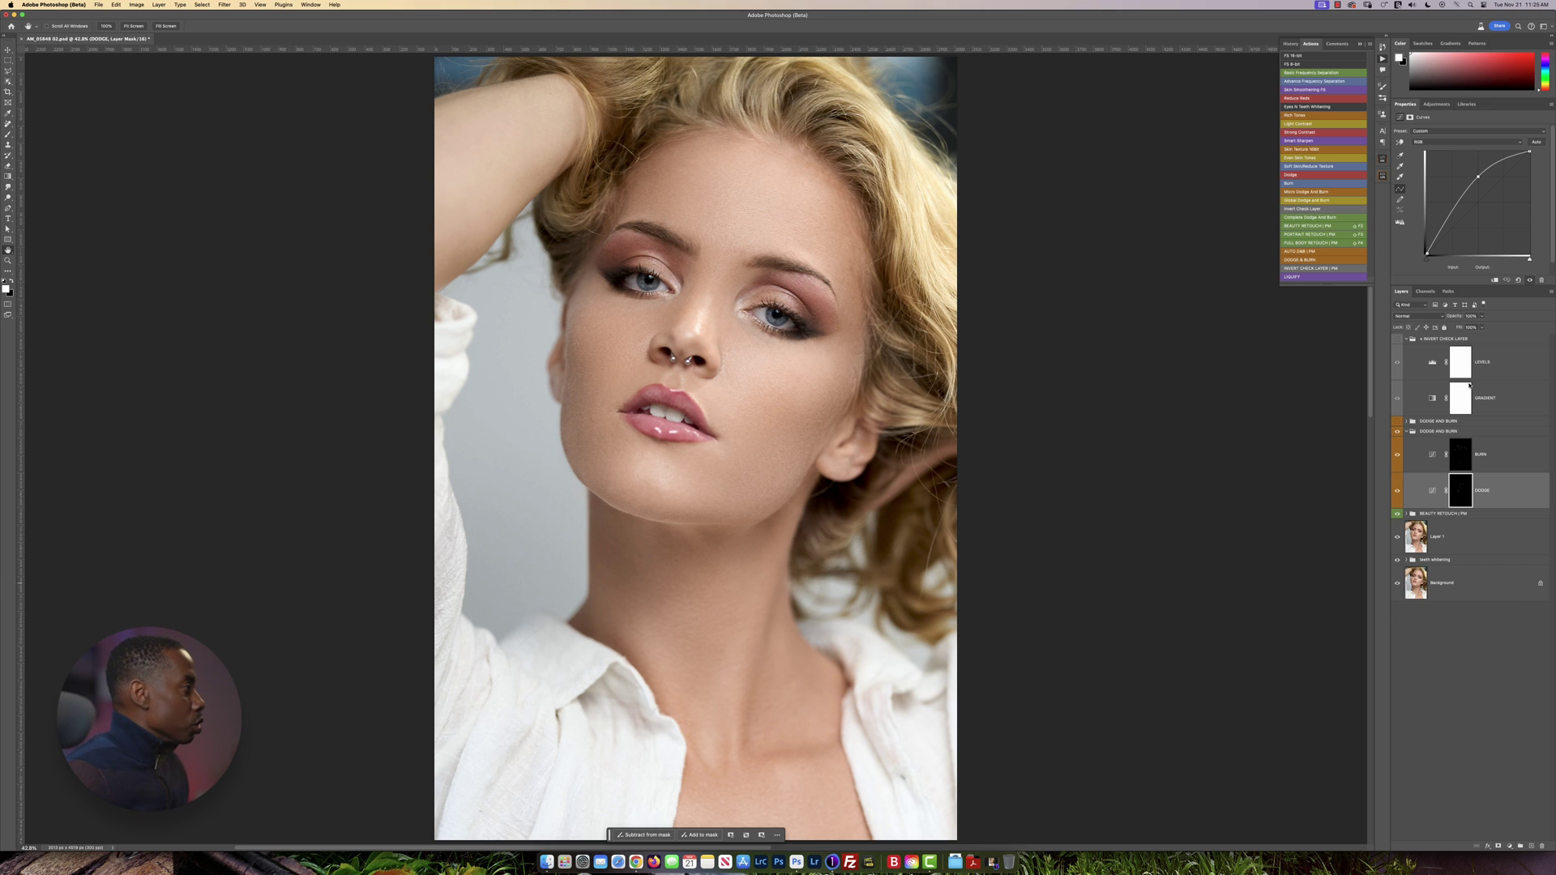
# - Collapse the INVERT CHECK LAYER and lower DODGE AND BURN groups, expand the upper DODGE AND BURN group and target its DODGE mask
pyautogui.keyDown('alt'); pyautogui.scroll(3, 849, 340); pyautogui.keyUp('alt')
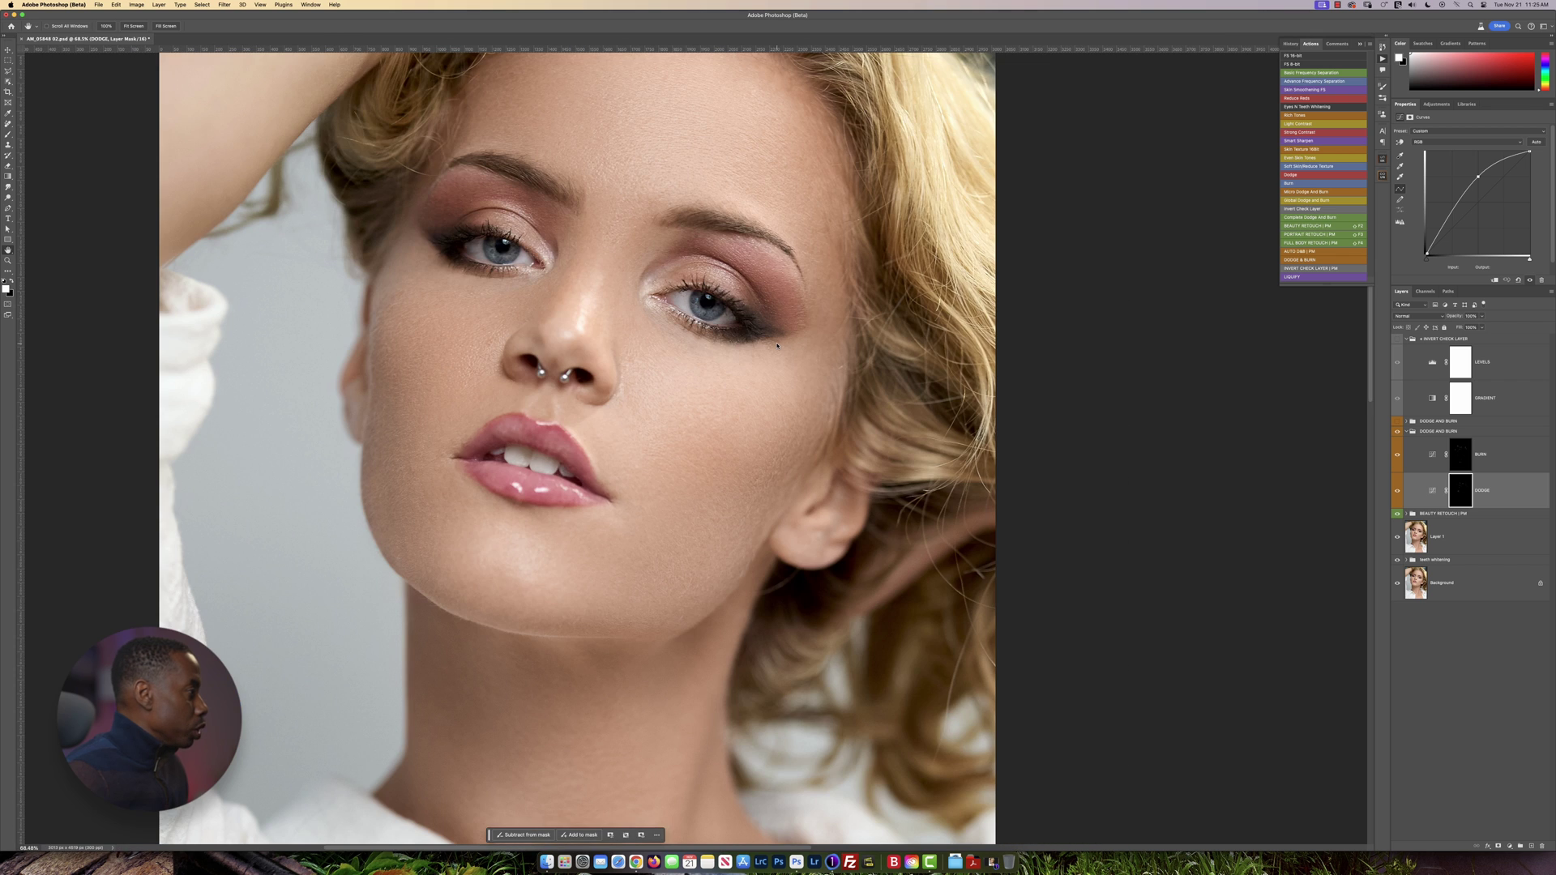
pyautogui.click(1407, 340)
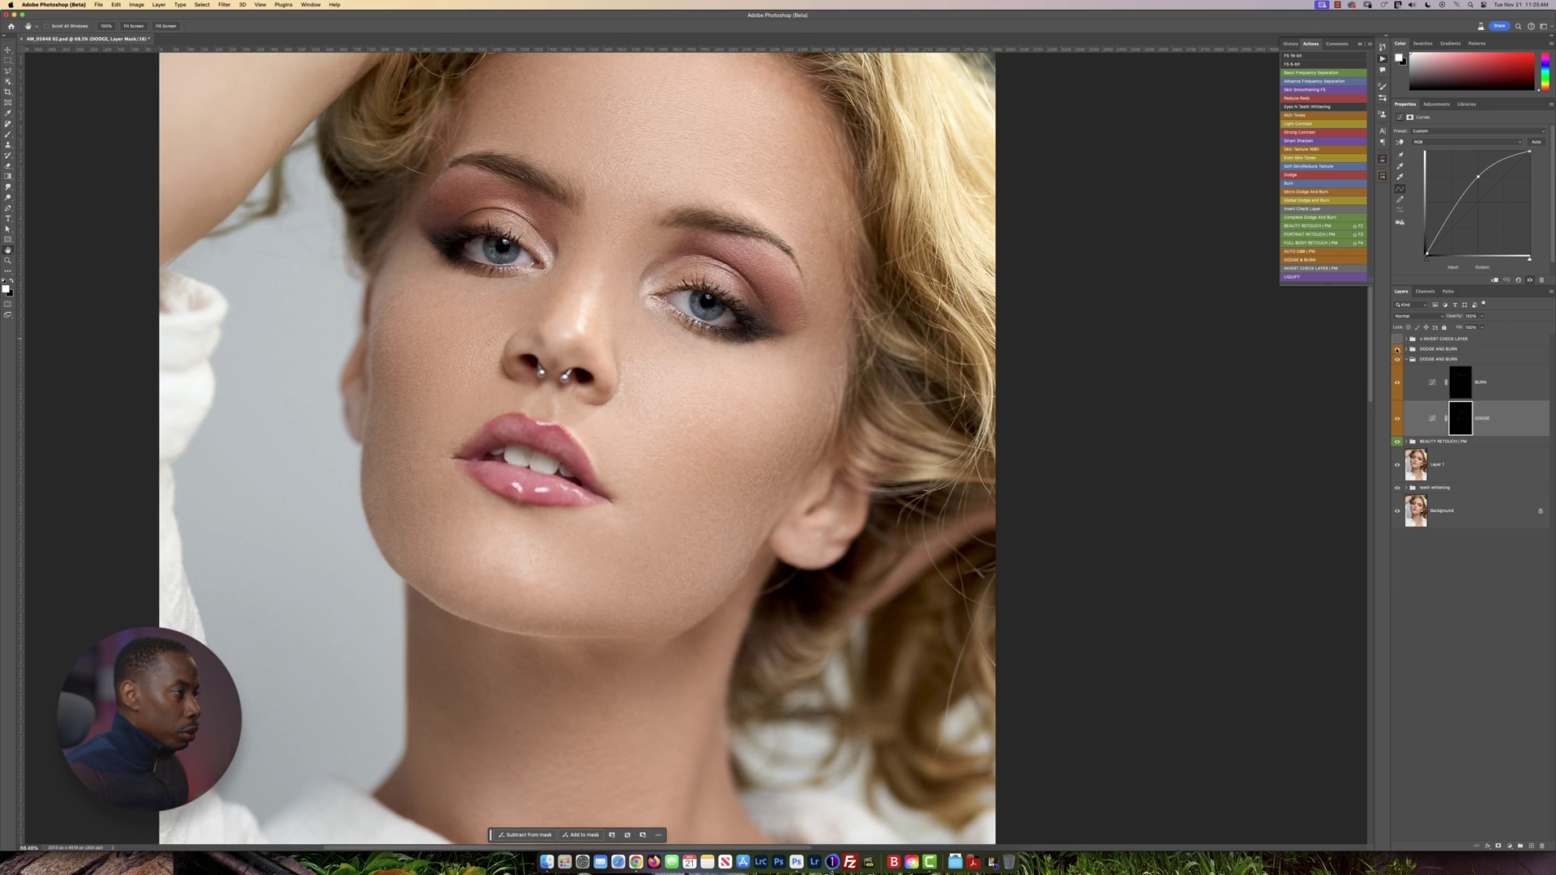
pyautogui.click(1405, 348)
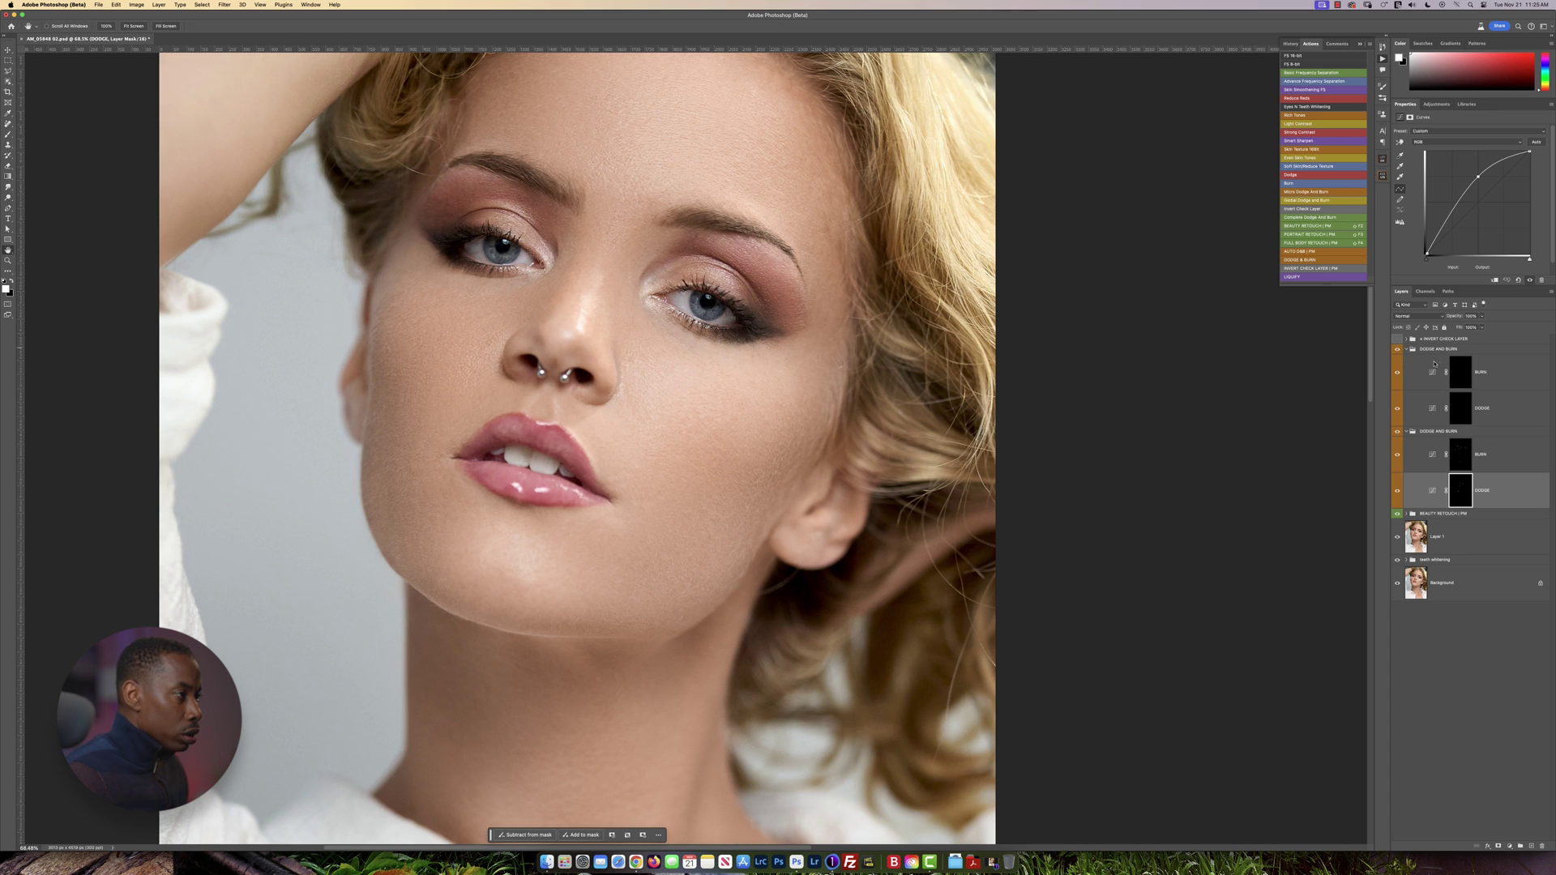
pyautogui.click(1406, 431)
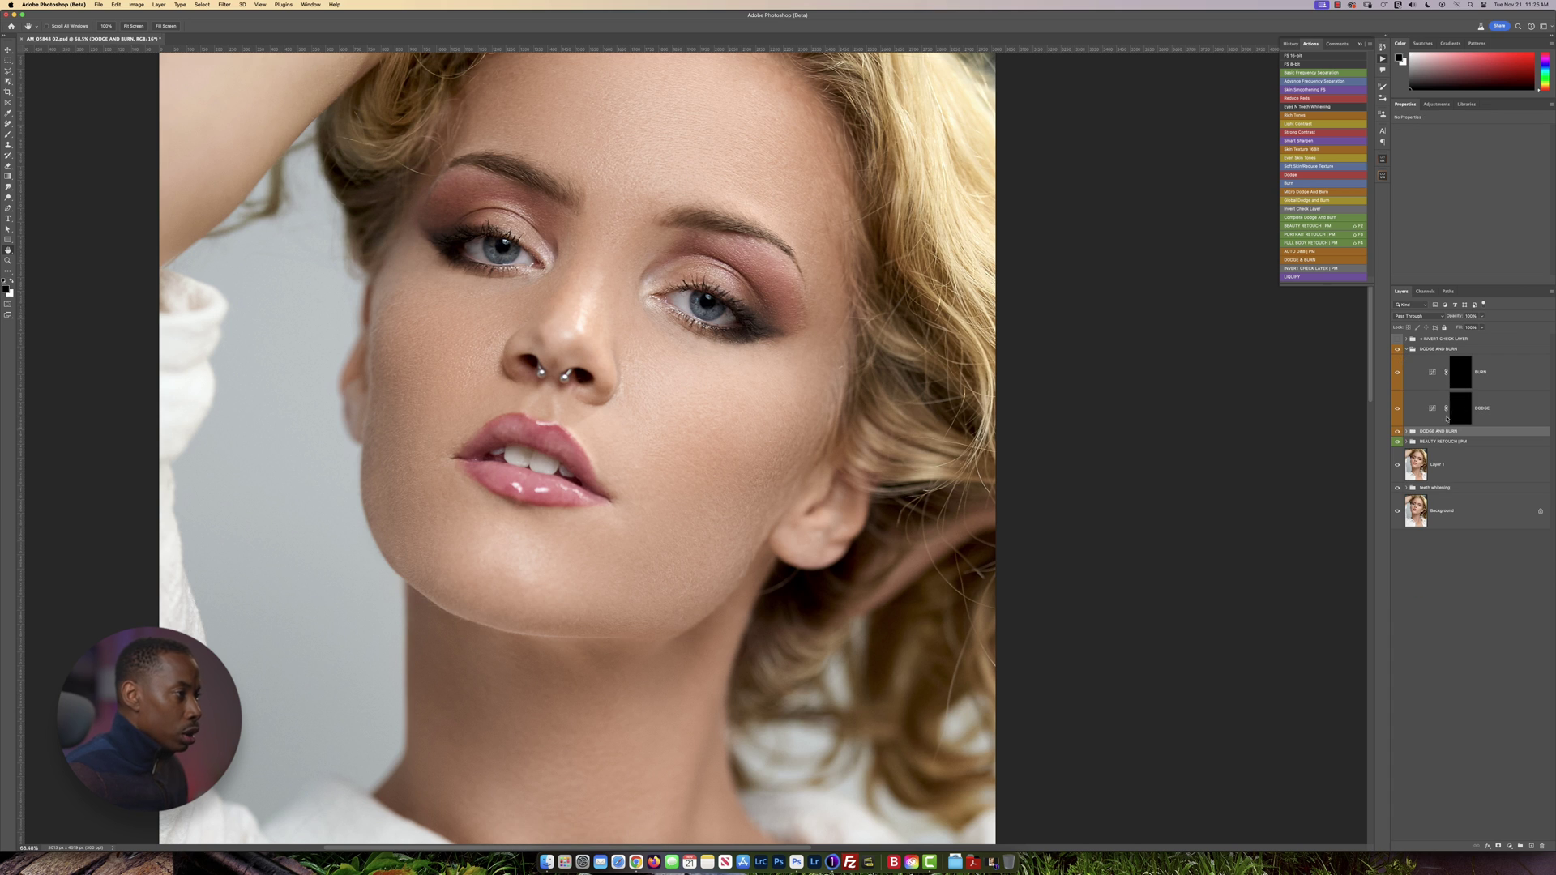
pyautogui.click(1460, 406)
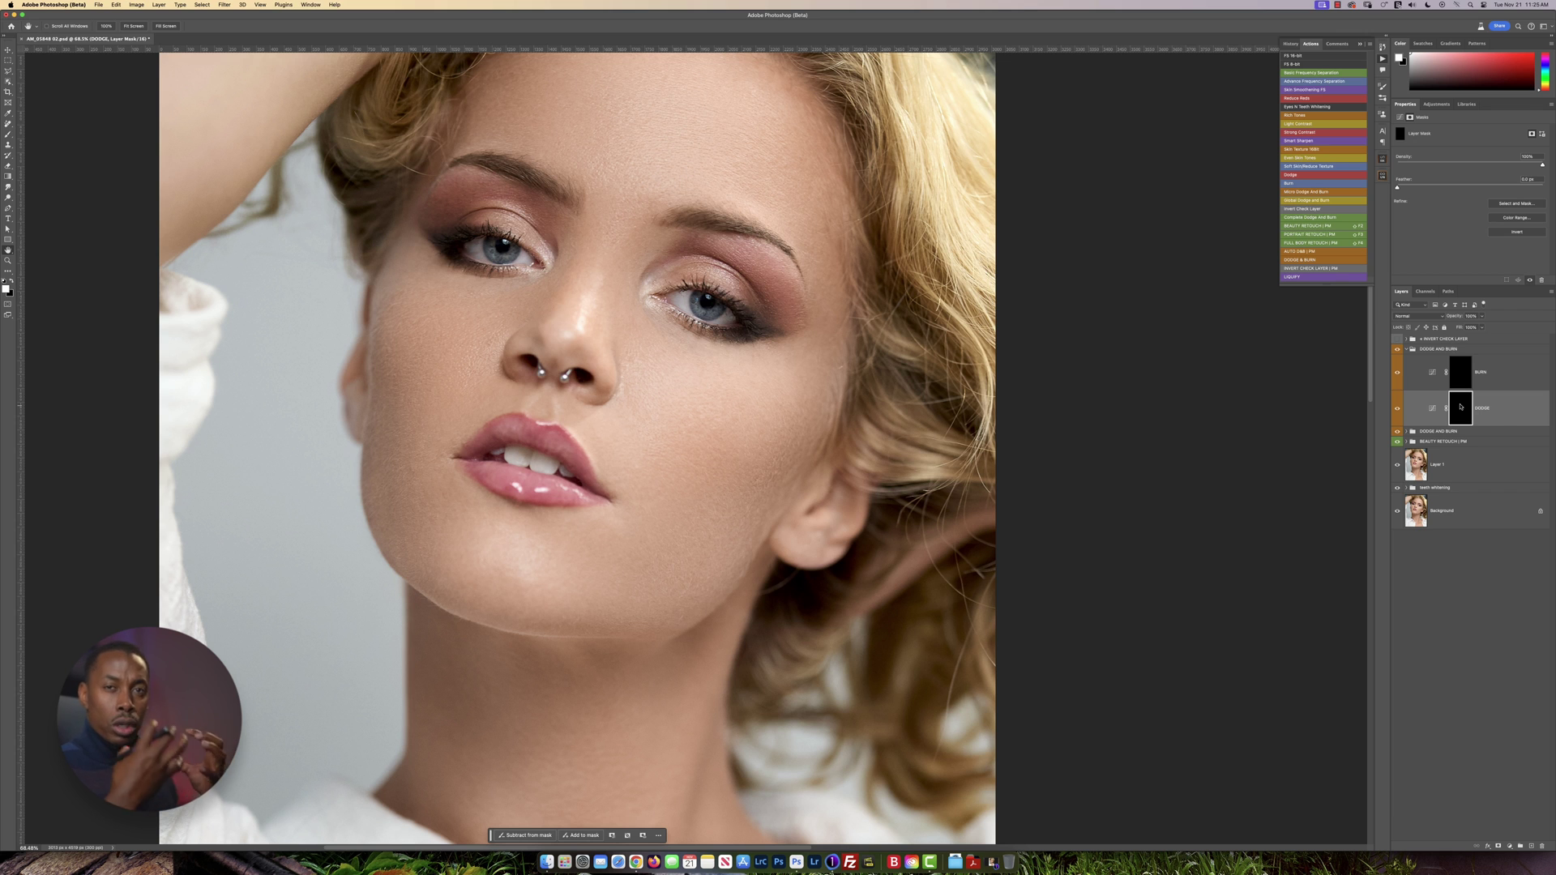
# - Brush highlights onto the forehead, both cheeks and chin on the upper group's DODGE mask
pyautogui.scroll(5, 739, 373)
pyautogui.scroll(-5, 739, 373)
pyautogui.moveTo(751, 376); pyautogui.dragTo(804, 500)
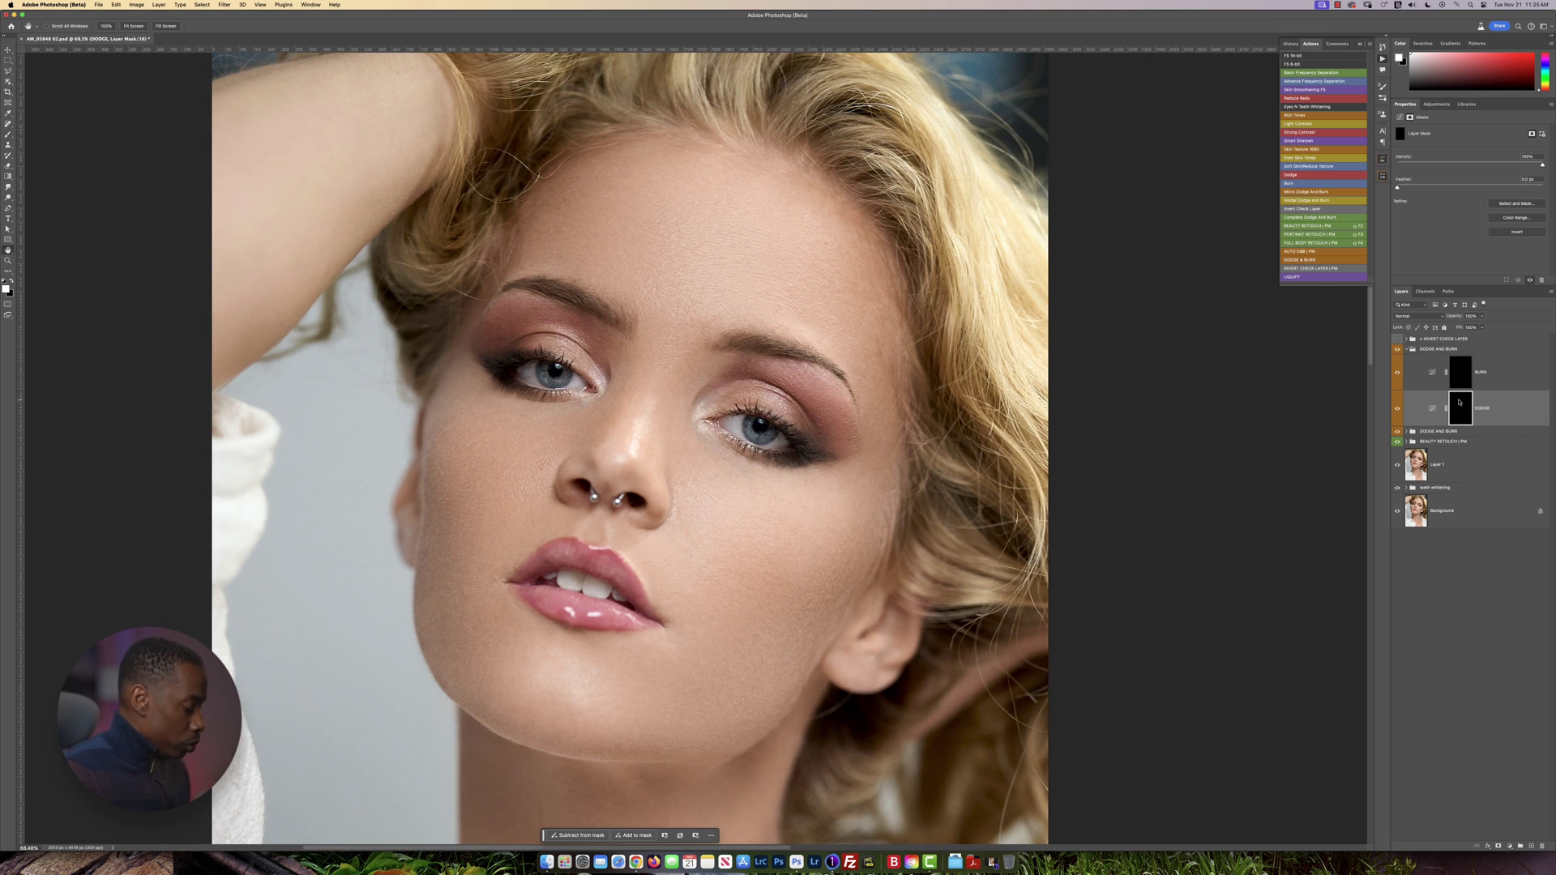
pyautogui.press('b')
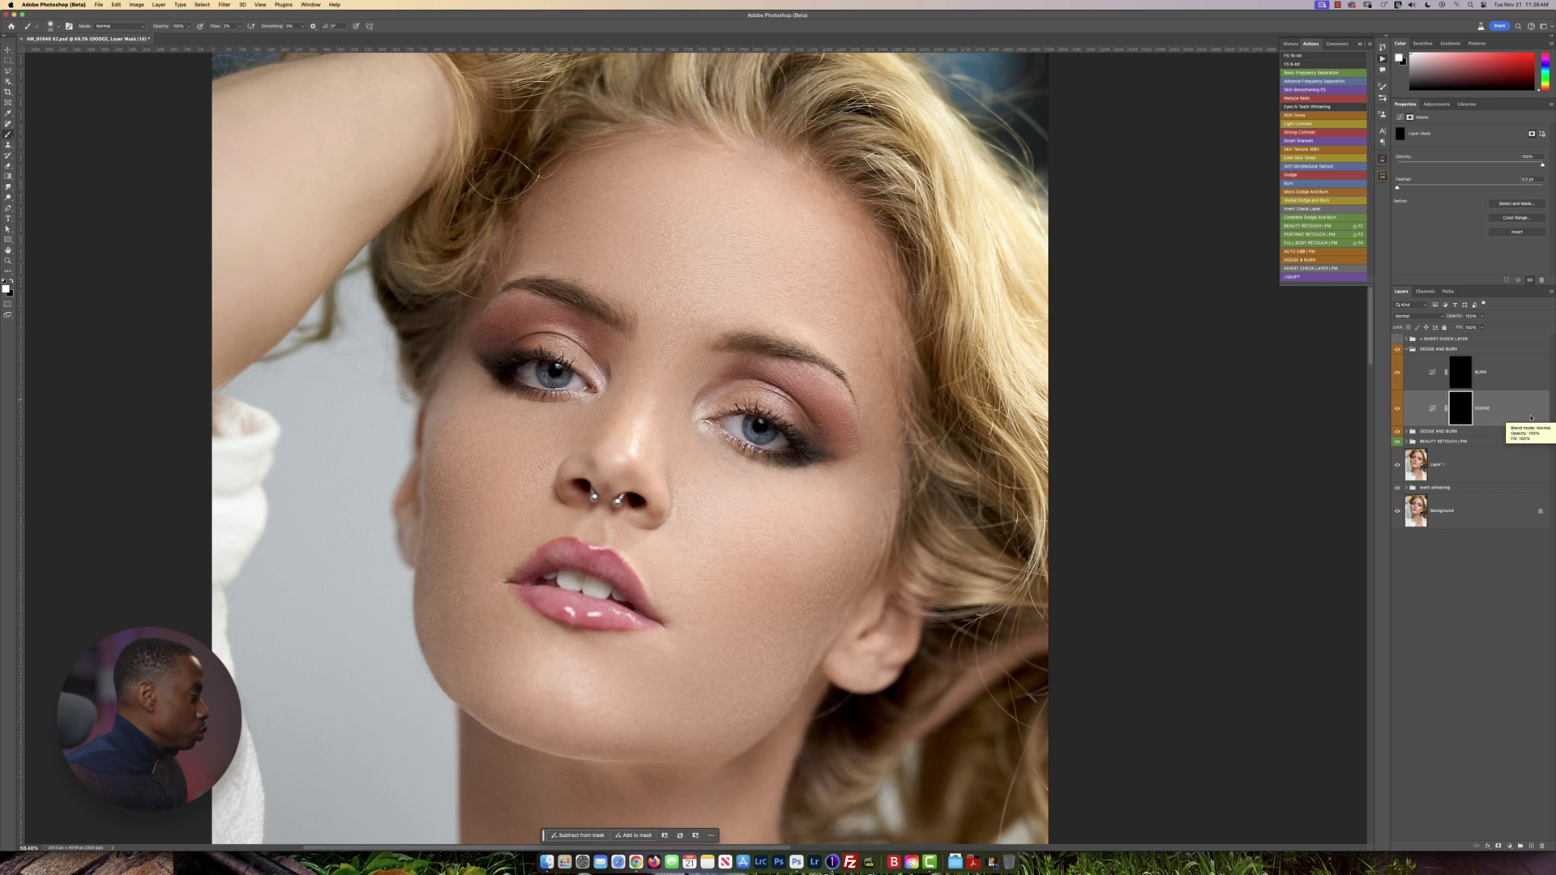
pyautogui.scroll(-1, 1017, 398)
pyautogui.scroll(5, 659, 320)
pyautogui.scroll(-5, 659, 320)
pyautogui.scroll(-4, 669, 318)
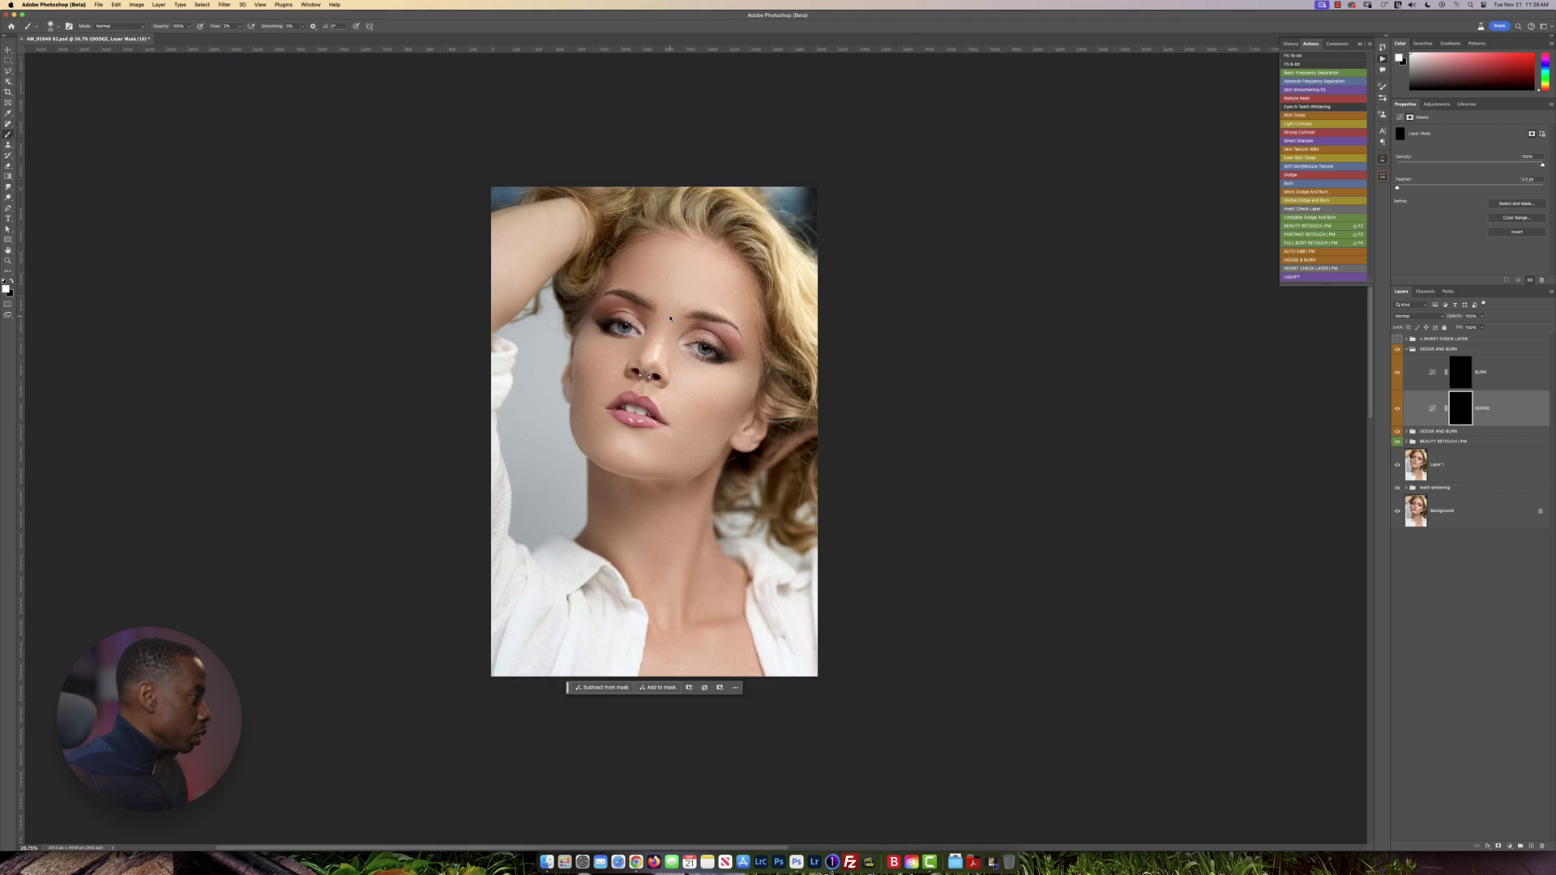
pyautogui.moveTo(683, 294)
pyautogui.mouseDown()
pyautogui.moveTo(682, 339)
pyautogui.moveTo(709, 333)
pyautogui.moveTo(686, 328)
pyautogui.mouseUp()
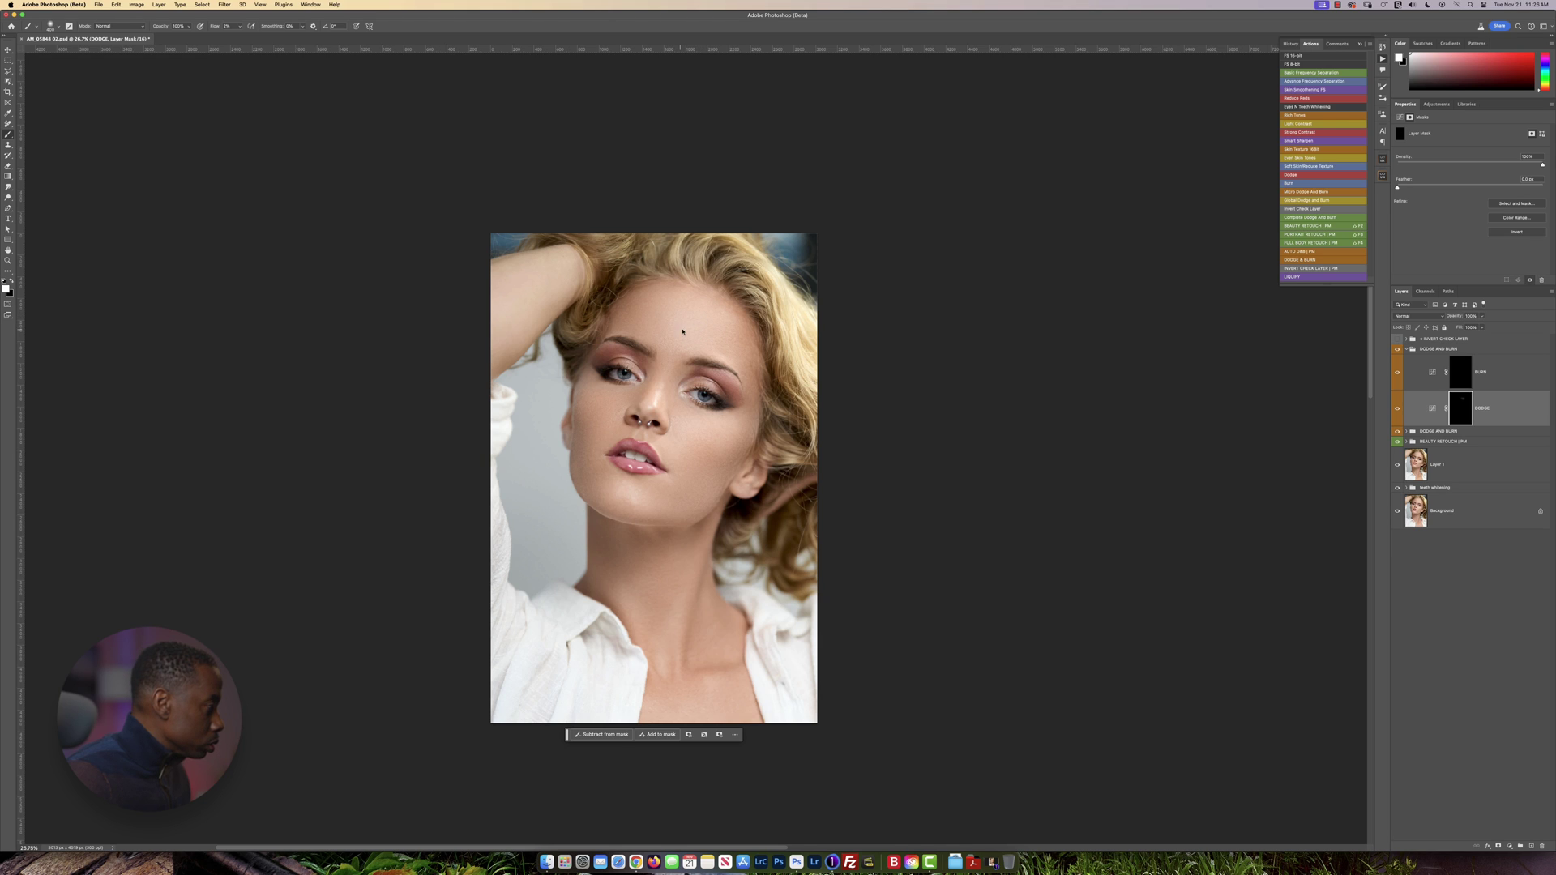
pyautogui.moveTo(694, 432); pyautogui.dragTo(690, 433)
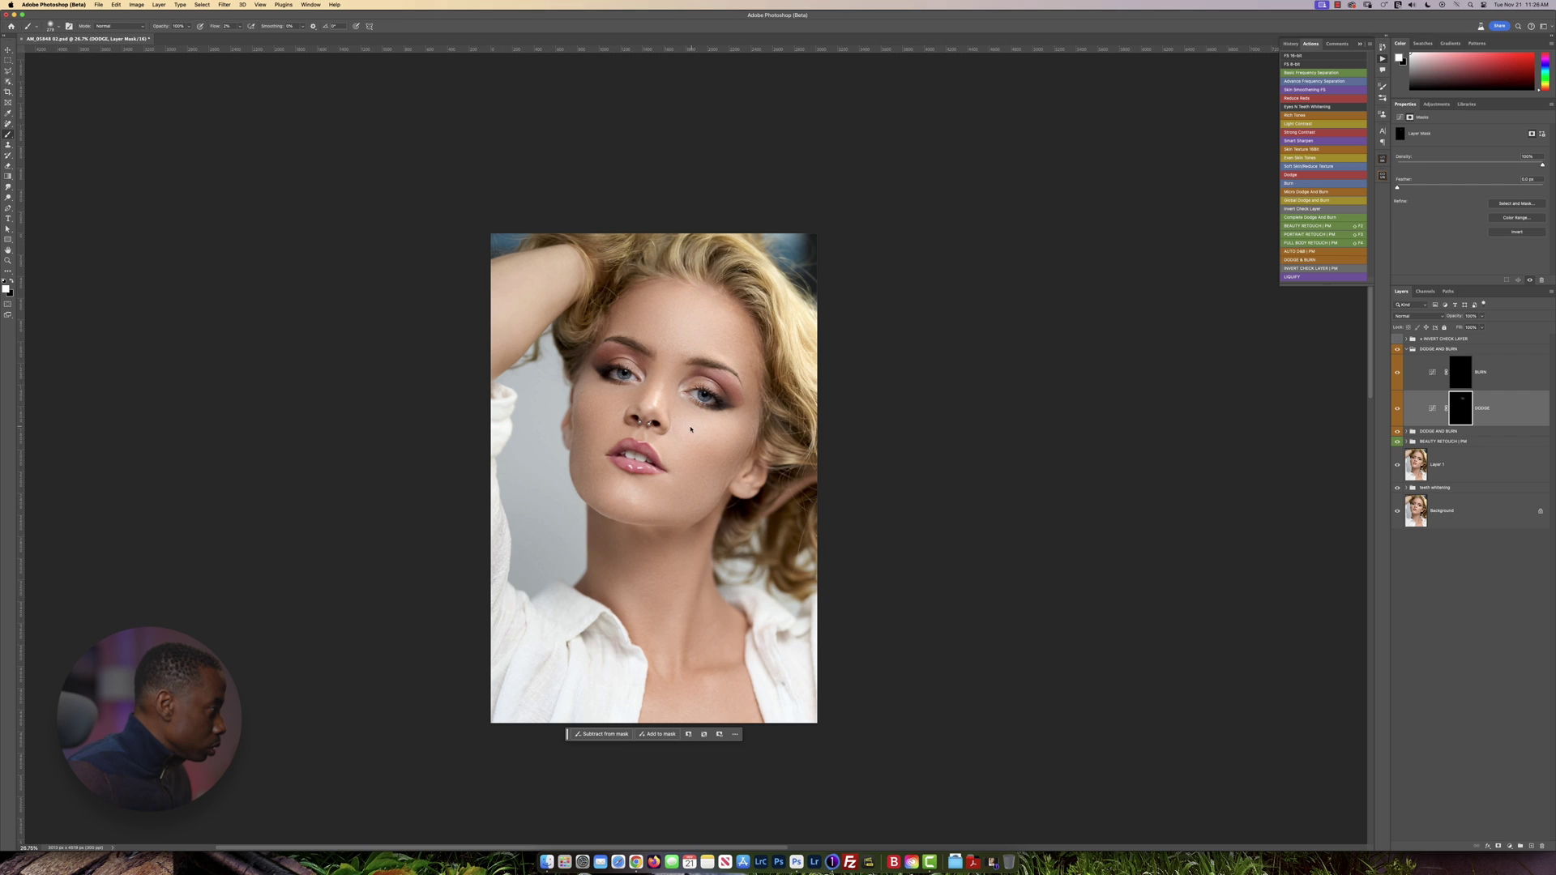
pyautogui.moveTo(615, 409); pyautogui.dragTo(617, 403)
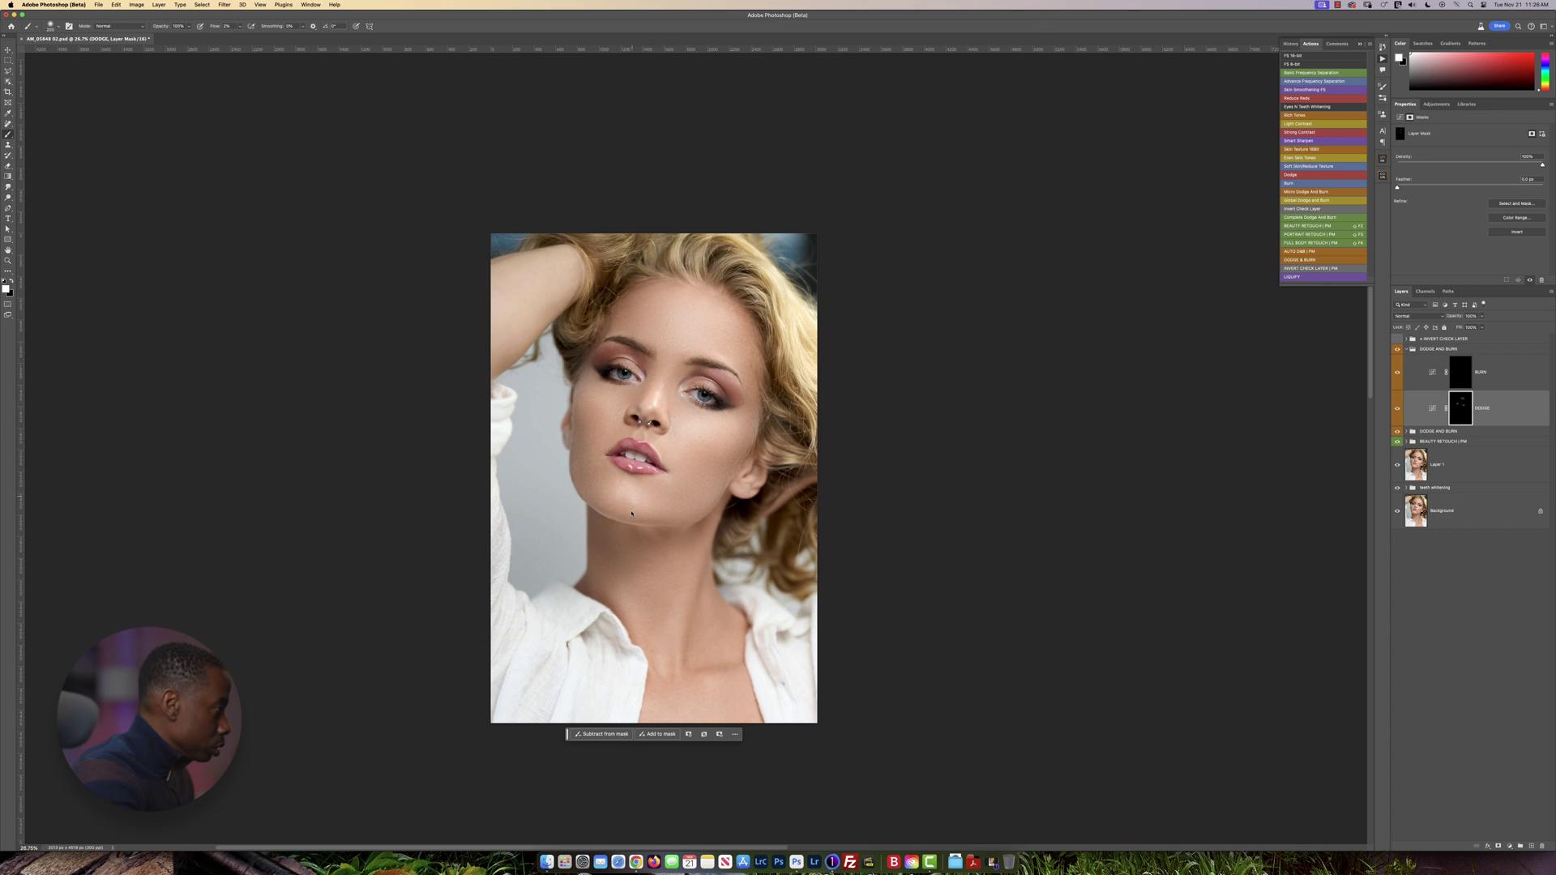
pyautogui.moveTo(635, 503); pyautogui.dragTo(628, 504)
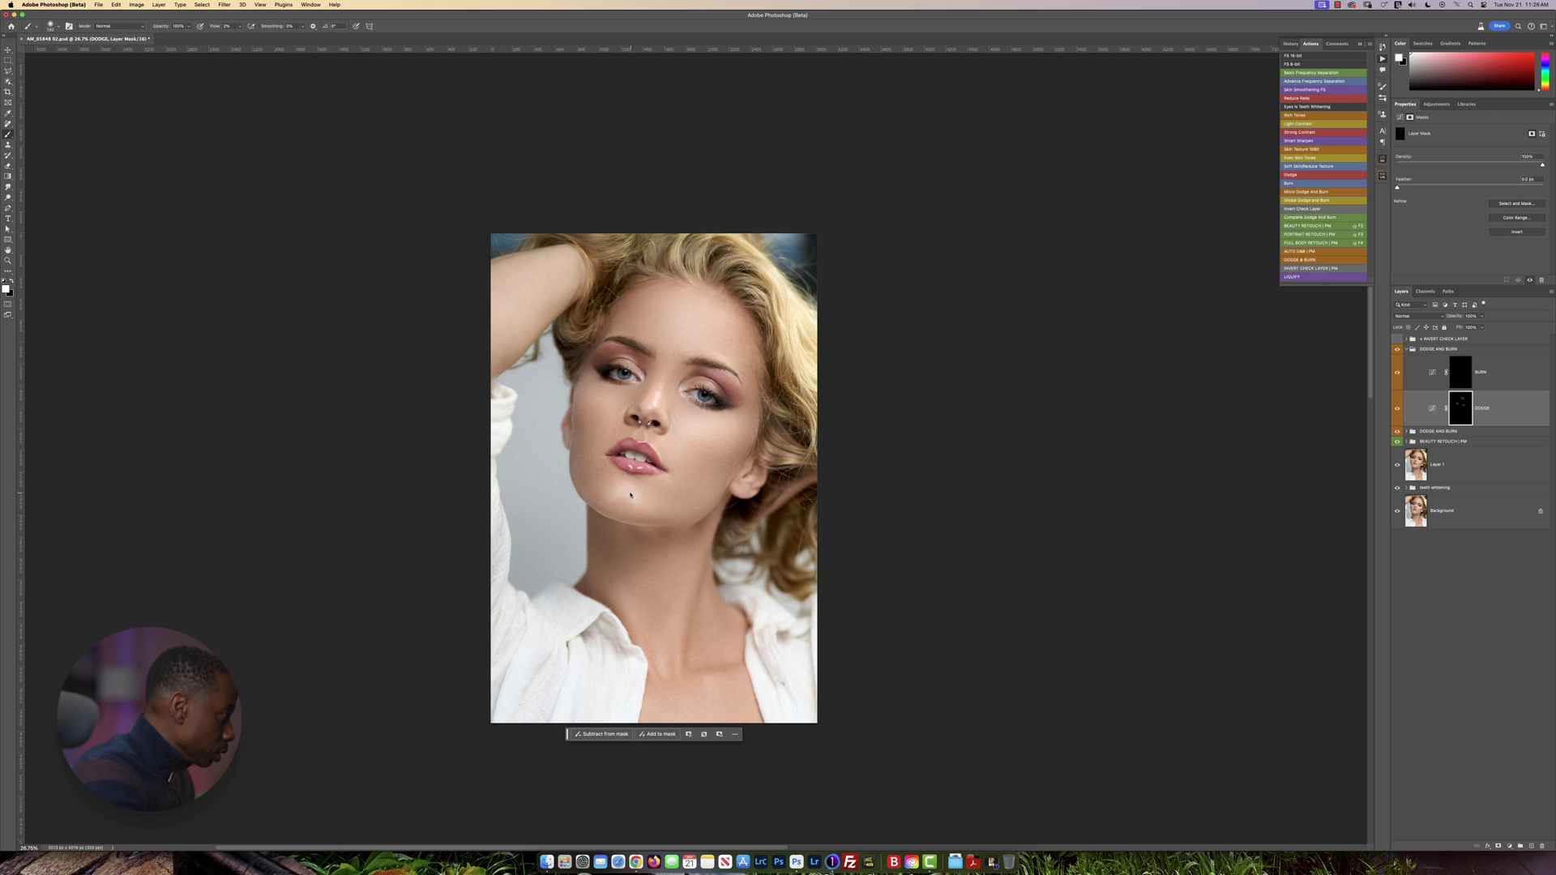
# - Brush highlights onto the cheek and the bridge of the nose on the DODGE mask, and undo the last two strokes
pyautogui.scroll(3, 616, 491)
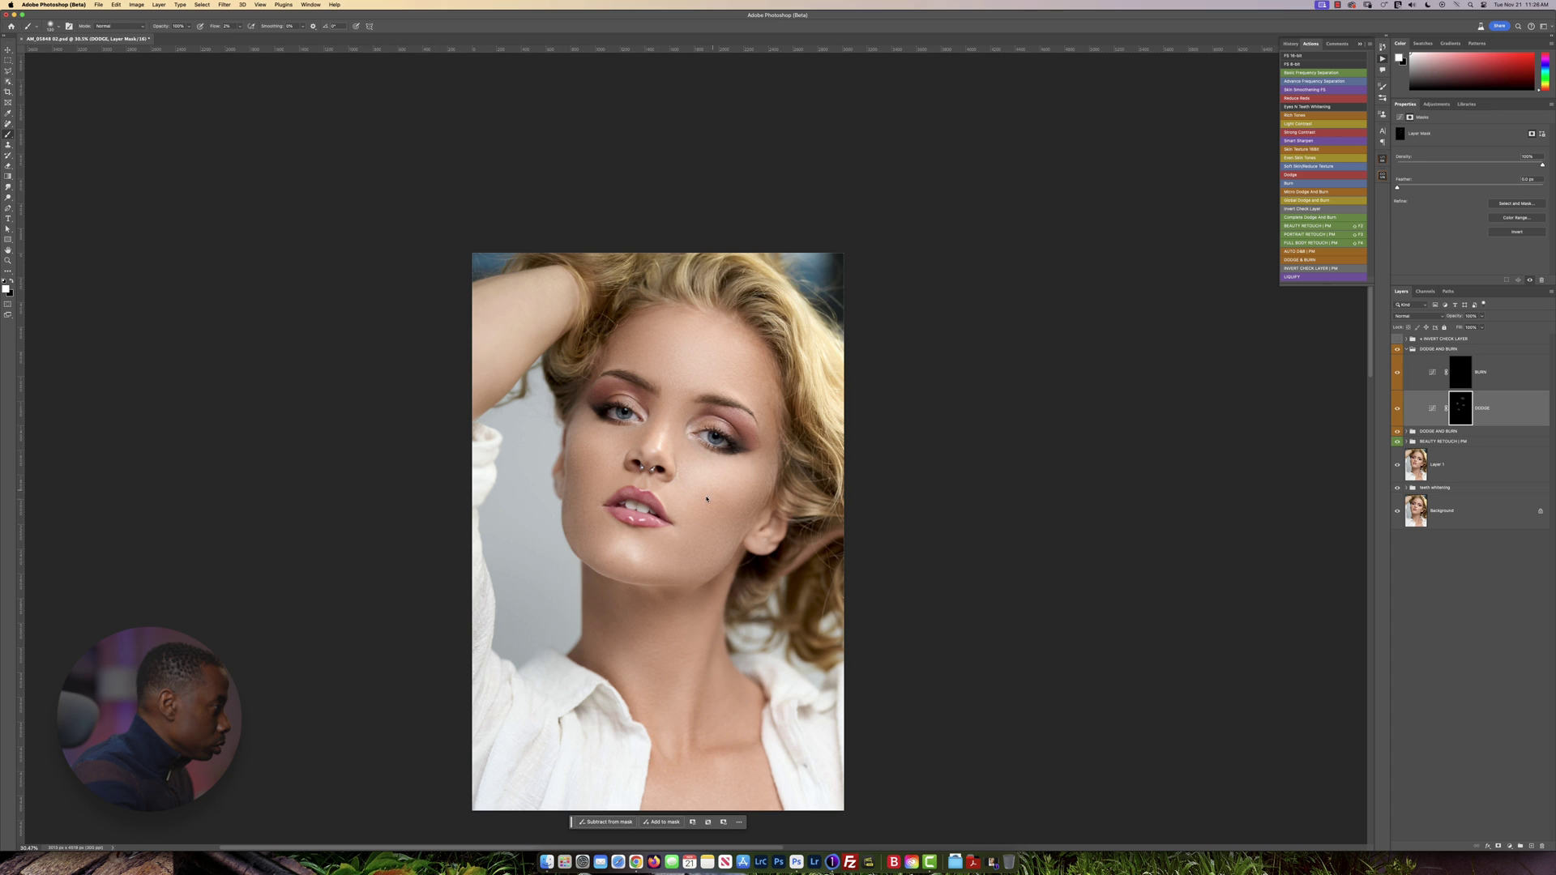
pyautogui.moveTo(717, 479); pyautogui.dragTo(733, 473)
pyautogui.scroll(5, 673, 447)
pyautogui.moveTo(661, 451); pyautogui.dragTo(655, 421)
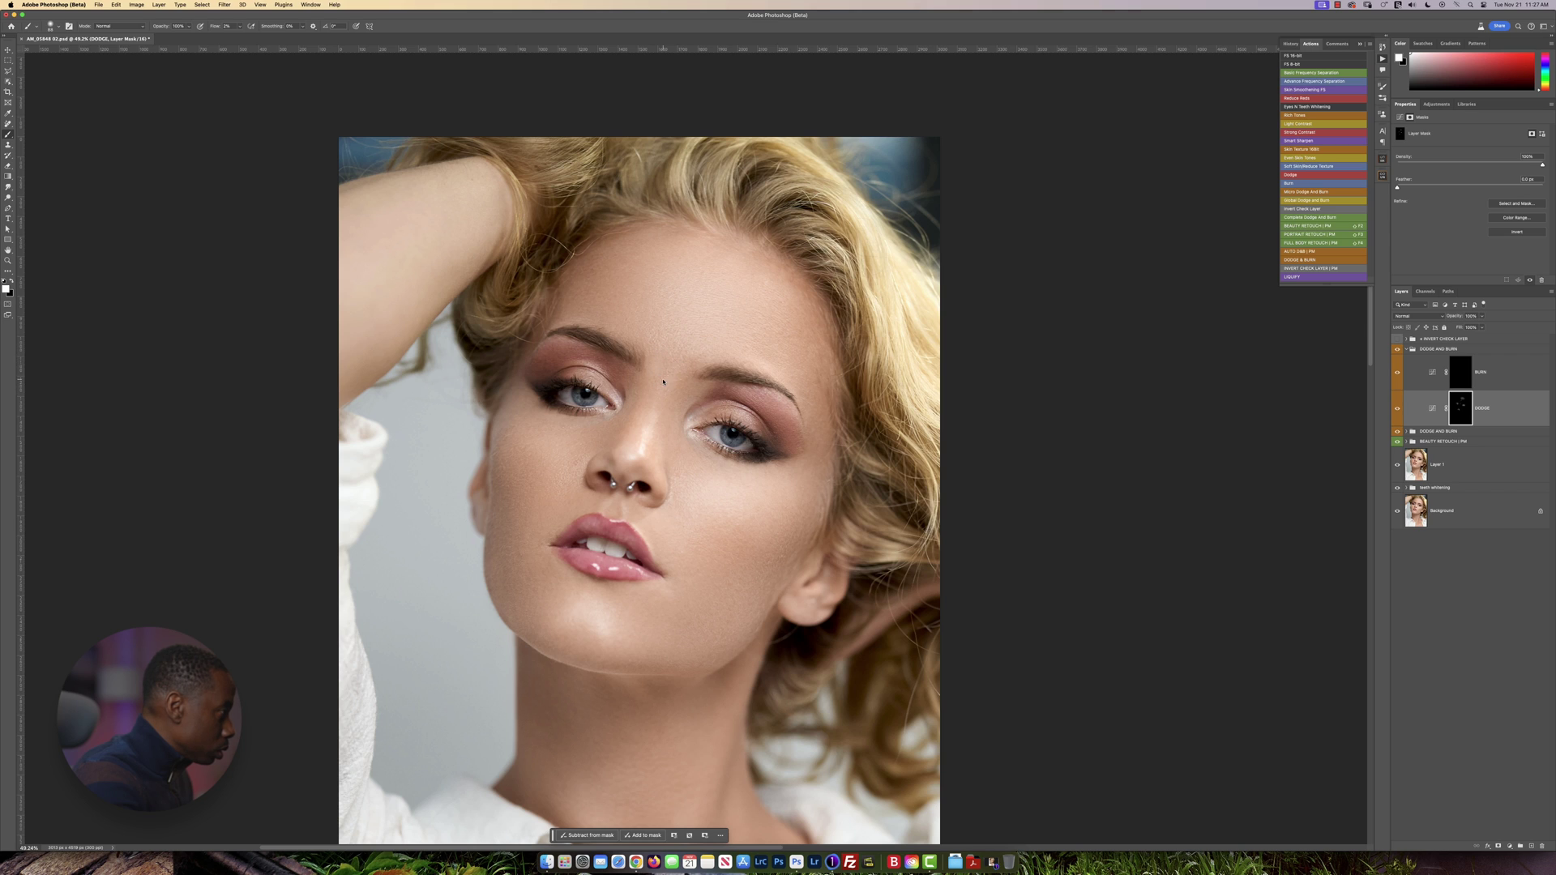
pyautogui.press('super+z')
pyautogui.press('super+z')
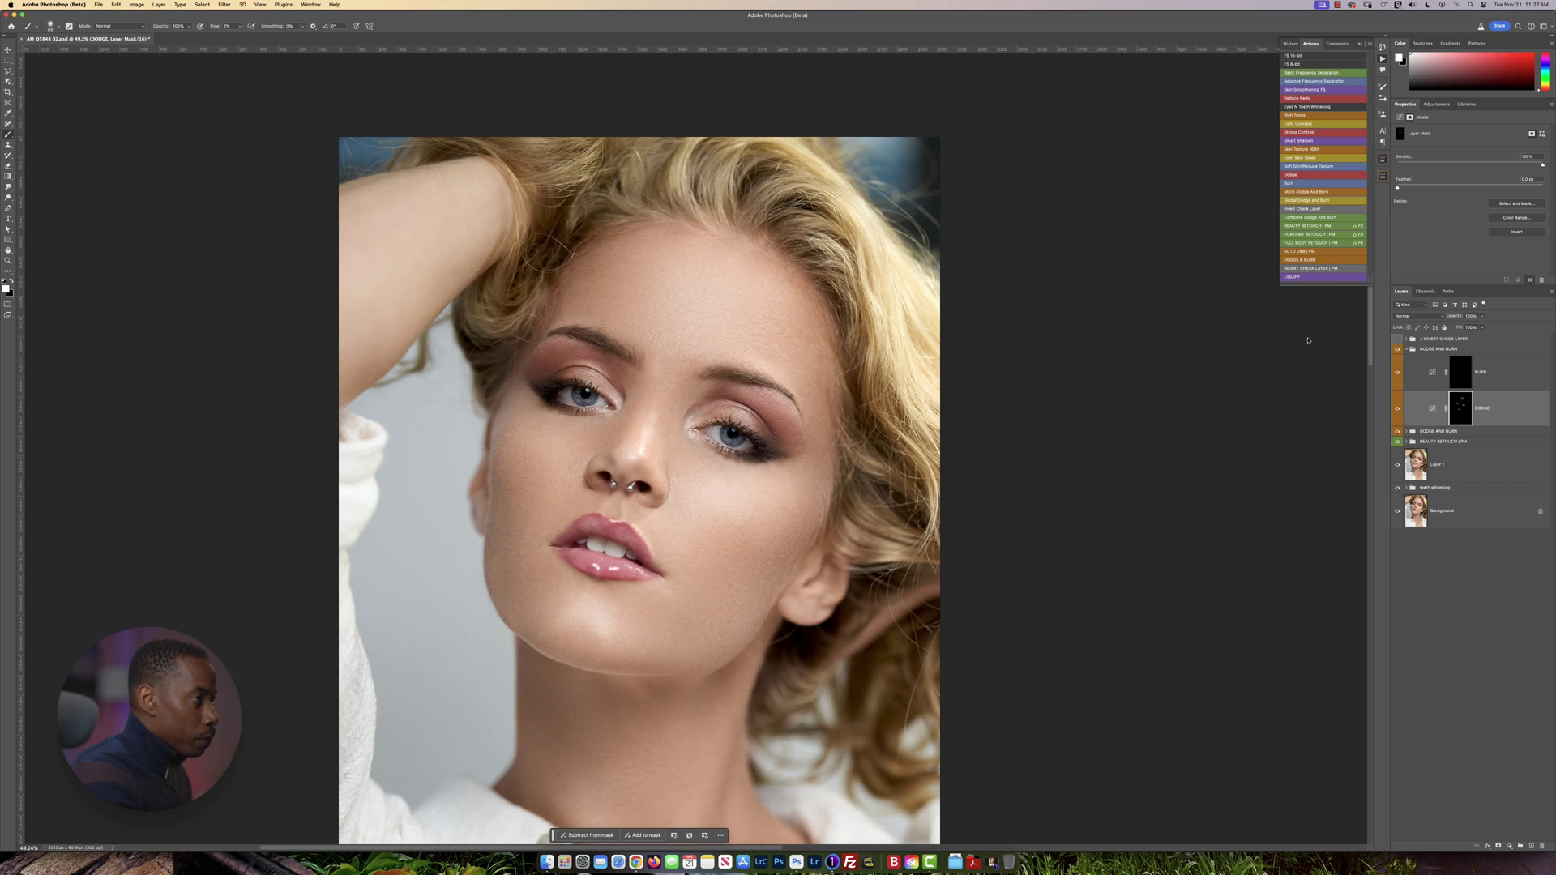
# - Switch the brush to black and paint over the base of the neck, the chest and the outer eye area on the DODGE mask
pyautogui.press('x')
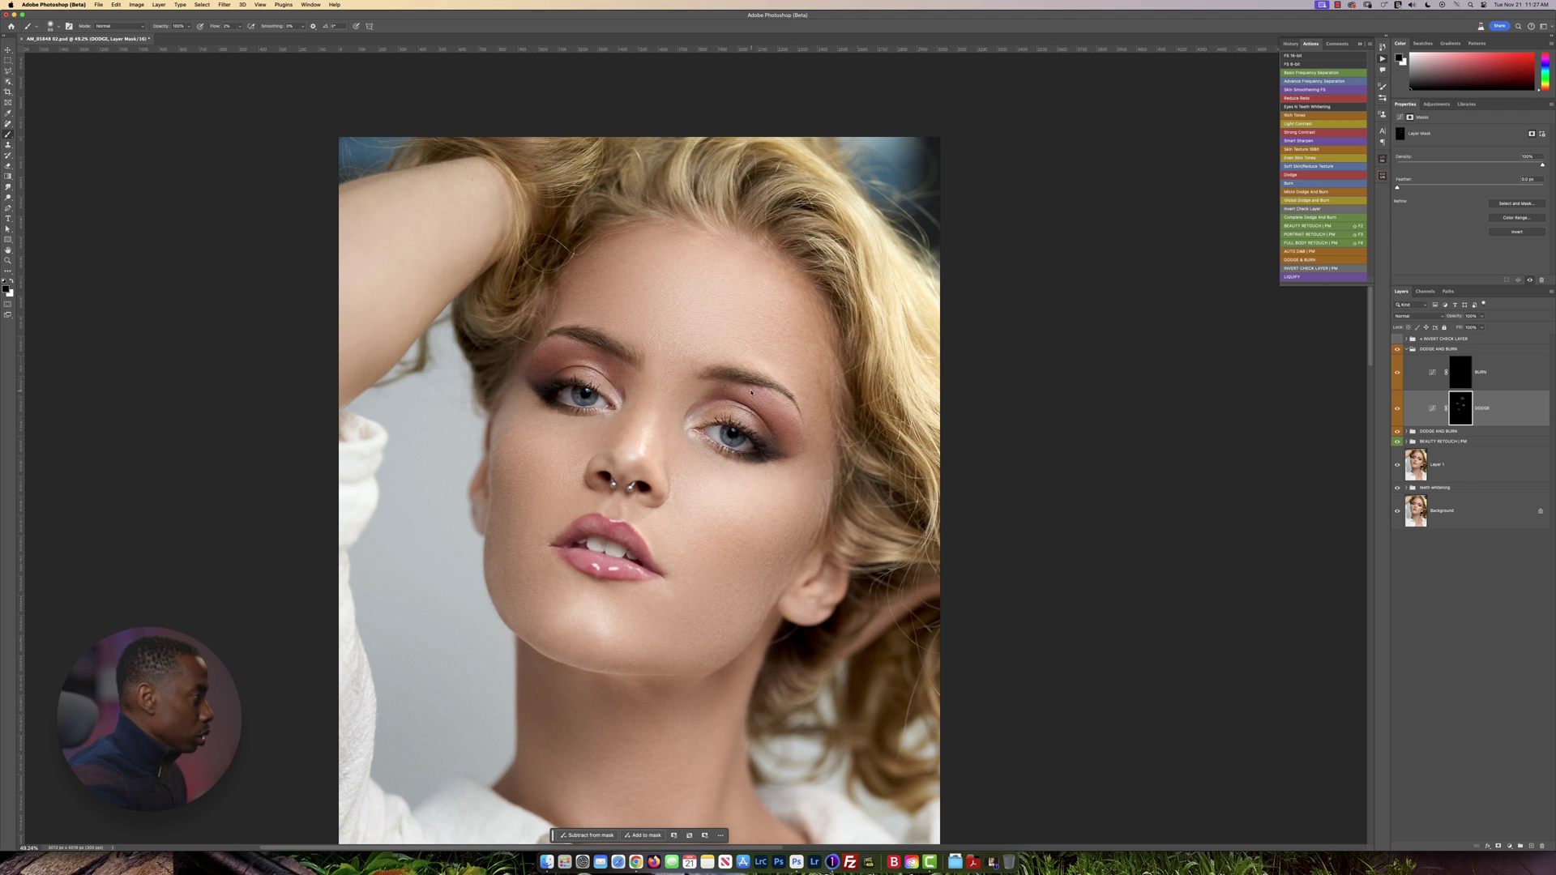
pyautogui.scroll(-3, 742, 398)
pyautogui.scroll(1, 742, 398)
pyautogui.scroll(-3, 733, 401)
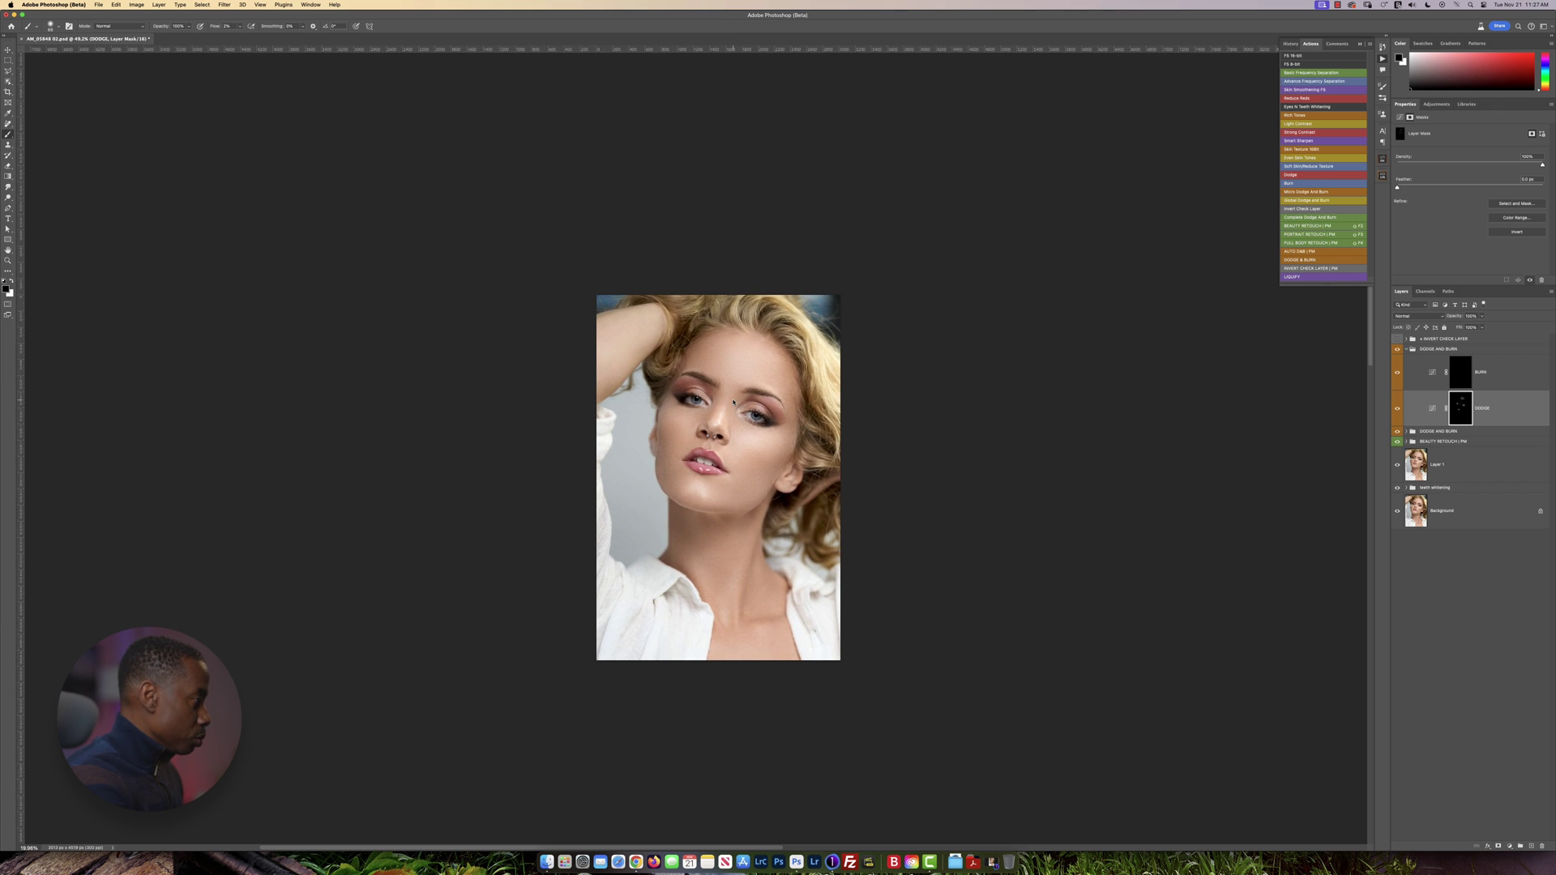
pyautogui.scroll(1, 733, 401)
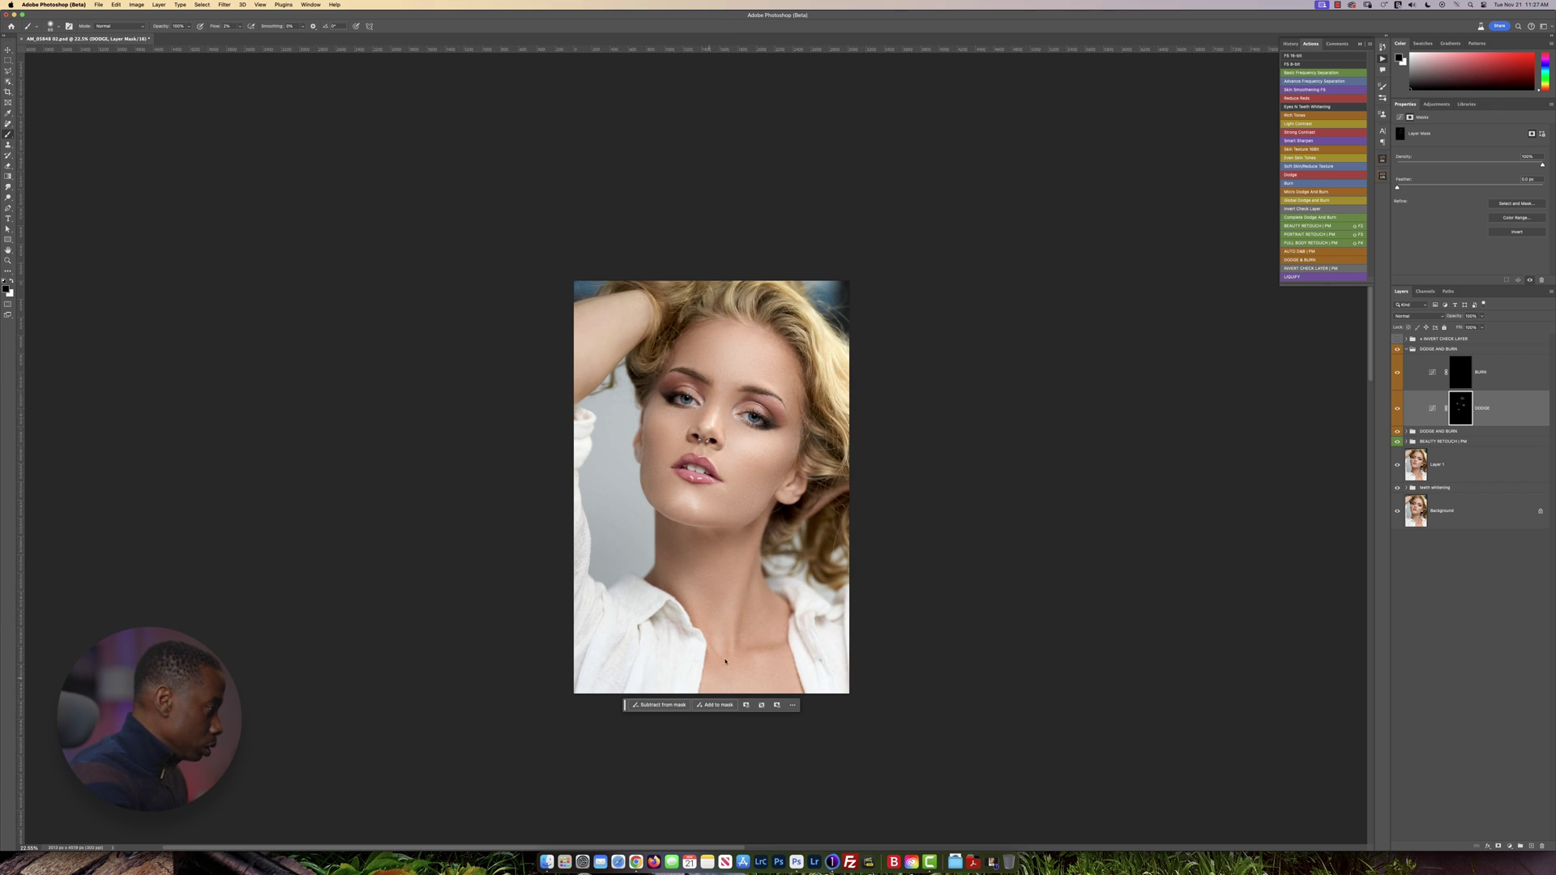
pyautogui.moveTo(730, 634); pyautogui.dragTo(735, 615)
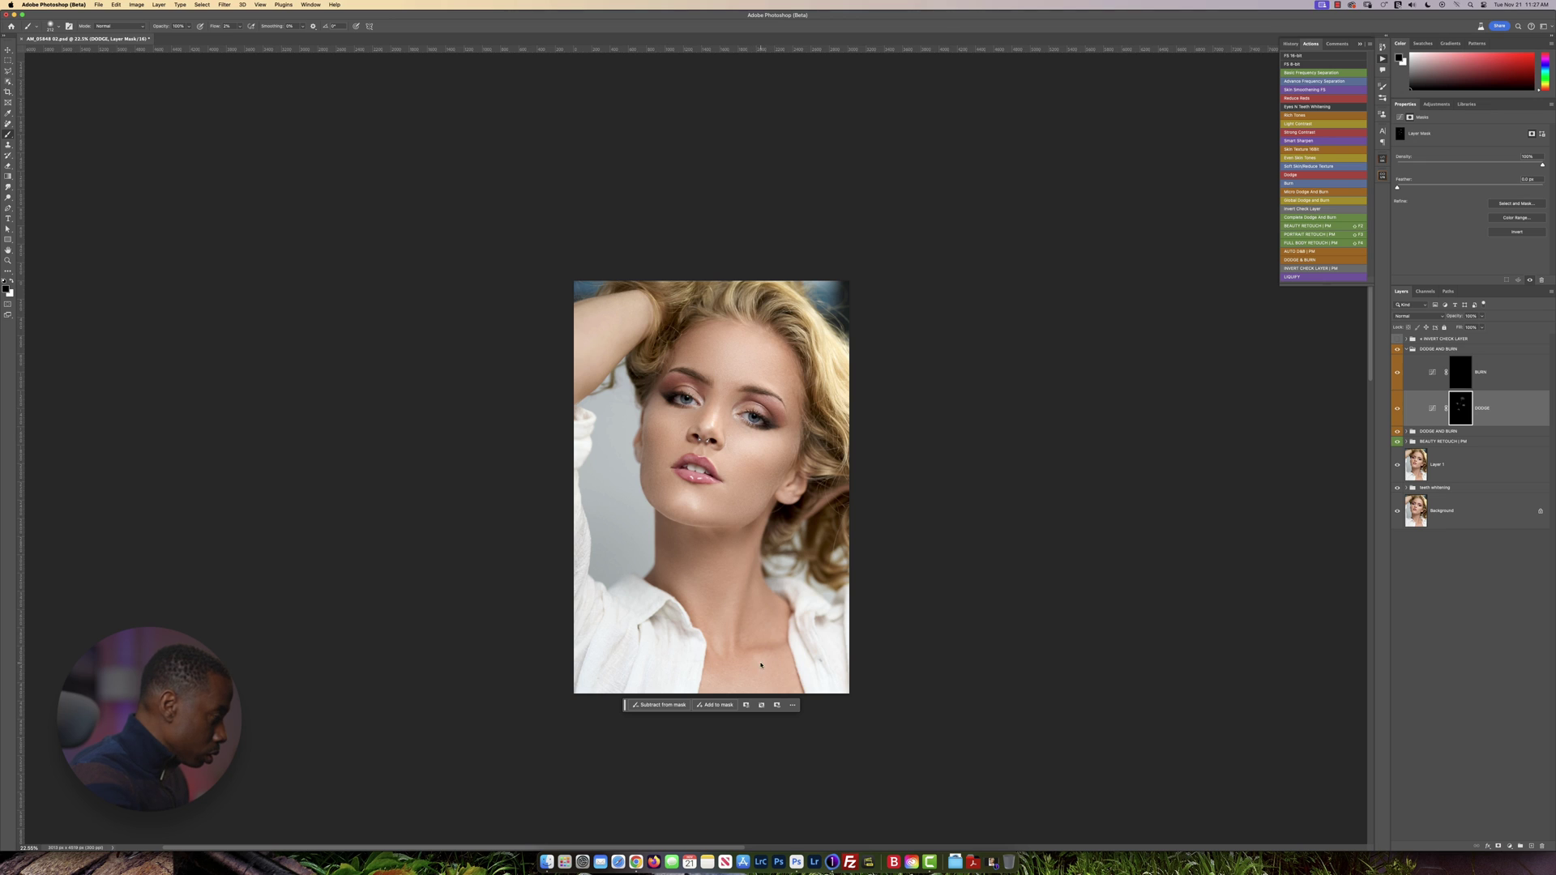
pyautogui.moveTo(768, 688); pyautogui.dragTo(778, 687)
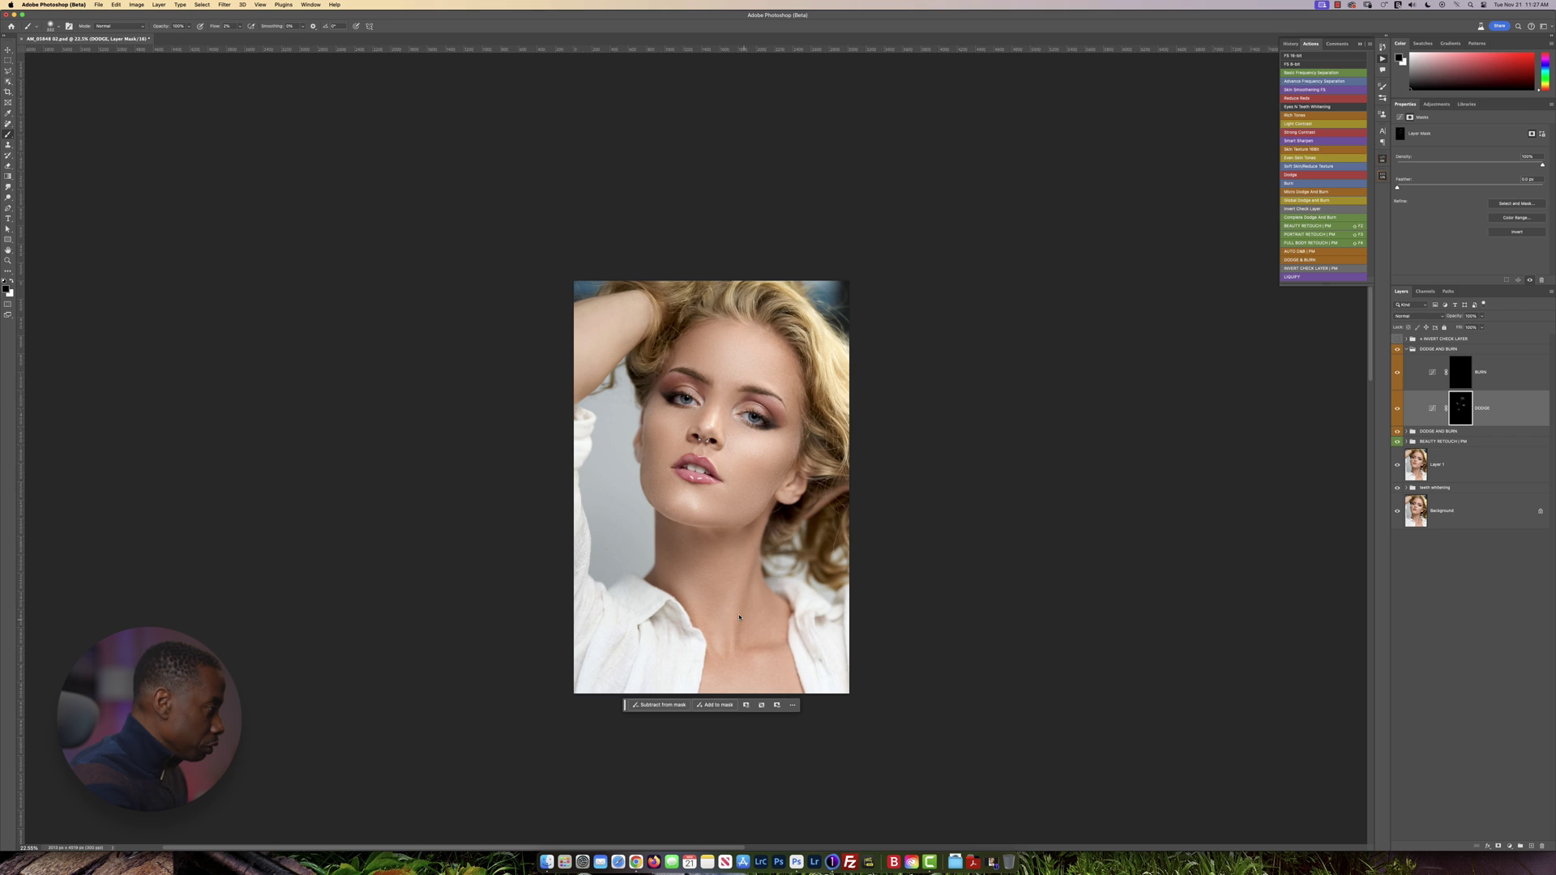
pyautogui.scroll(2, 718, 608)
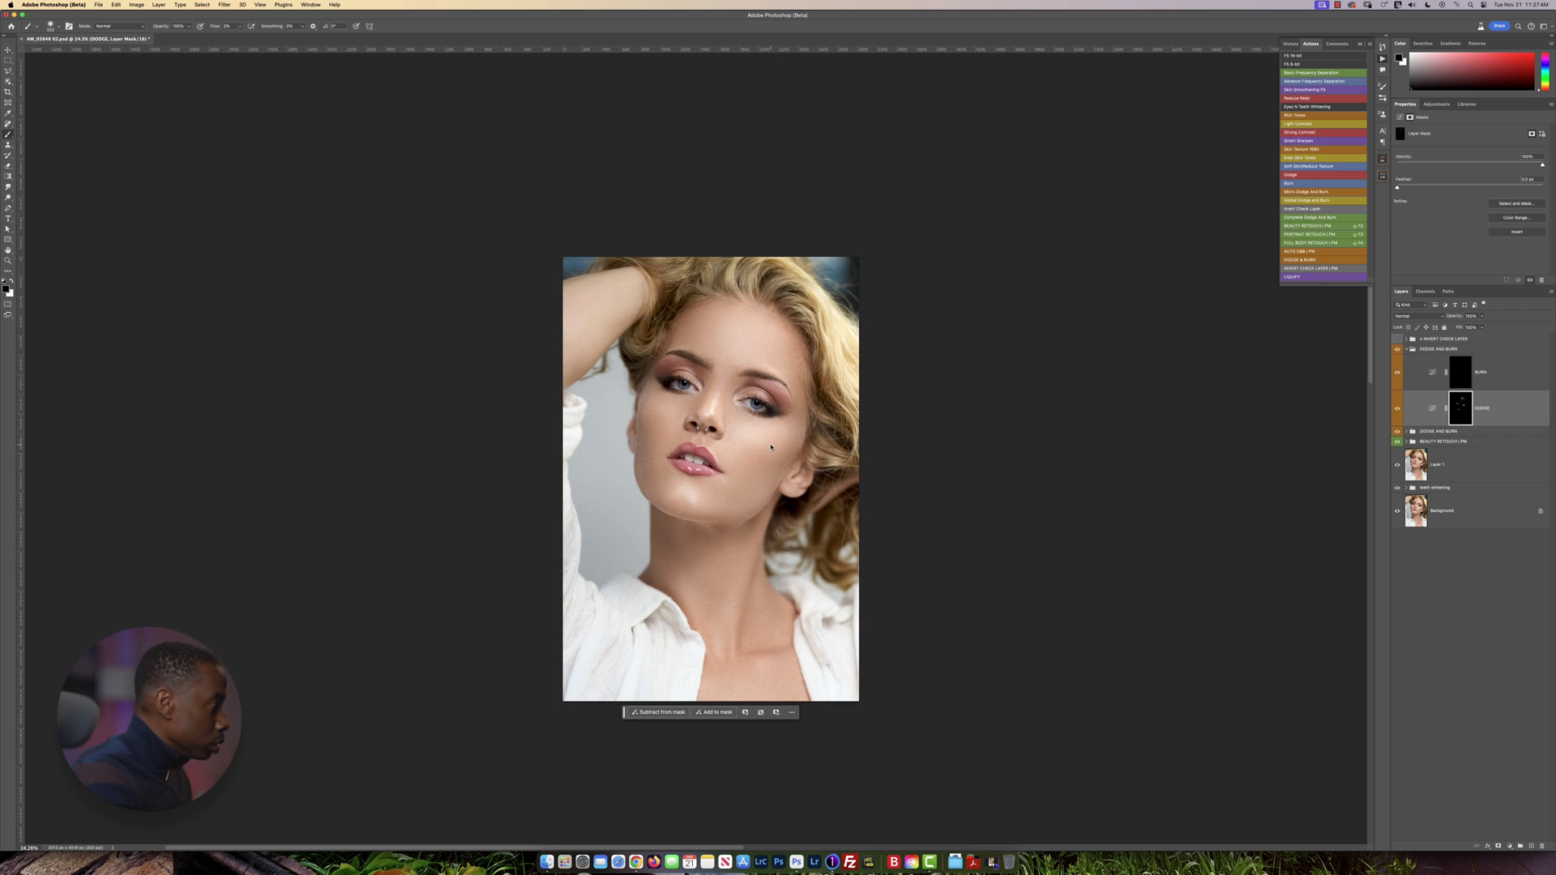
pyautogui.moveTo(771, 393); pyautogui.dragTo(795, 394)
# - Switch the brush back to white and paint highlights on the nose, the inner cheek and above the brow on the DODGE mask
pyautogui.scroll(10, 747, 403)
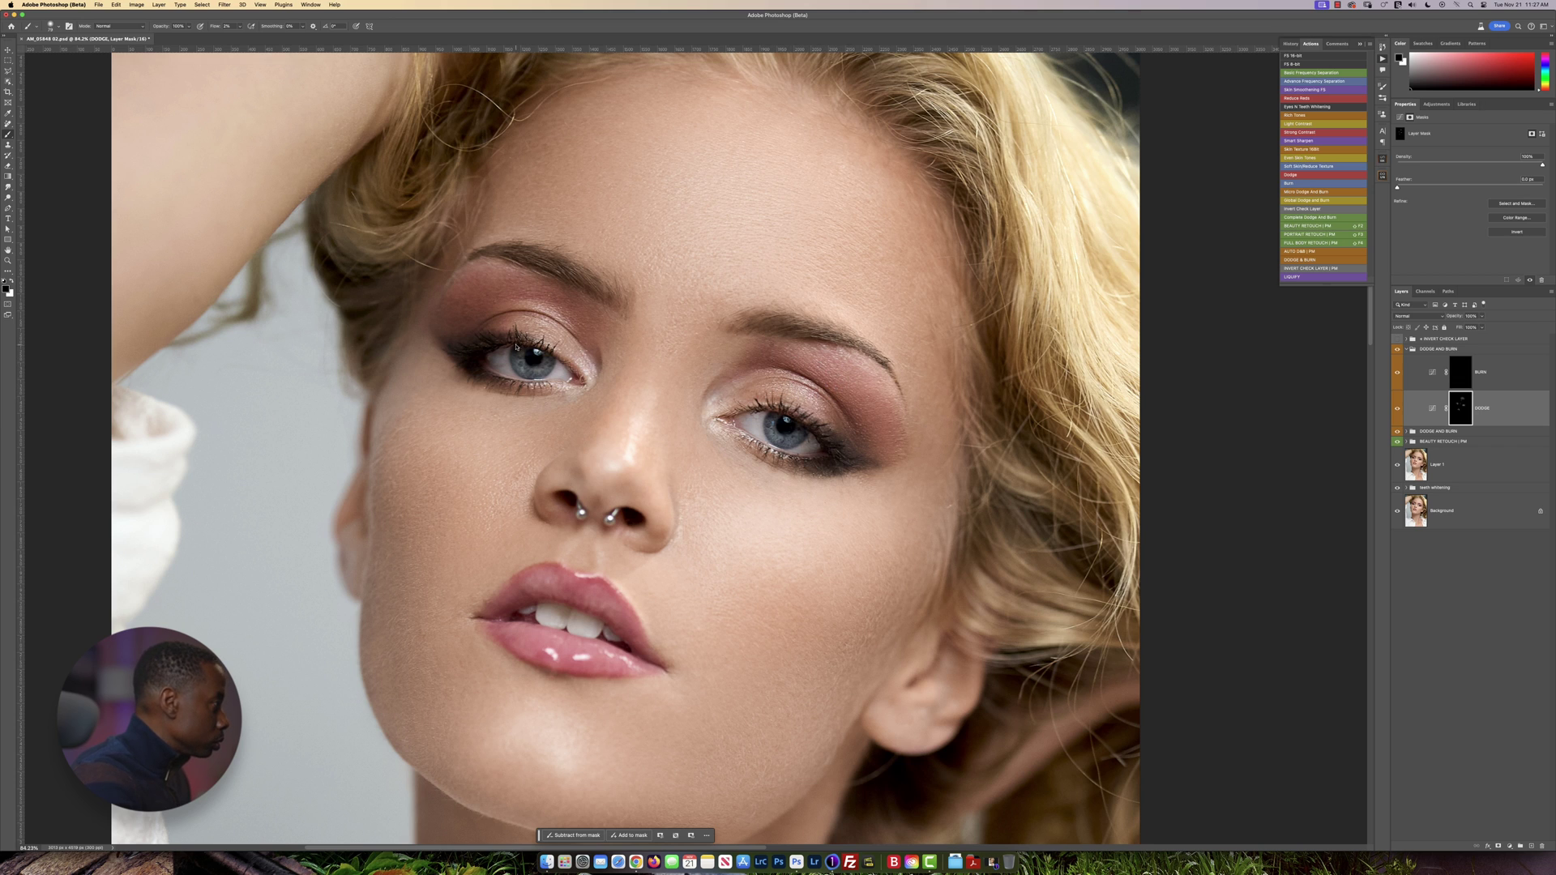
pyautogui.press('x')
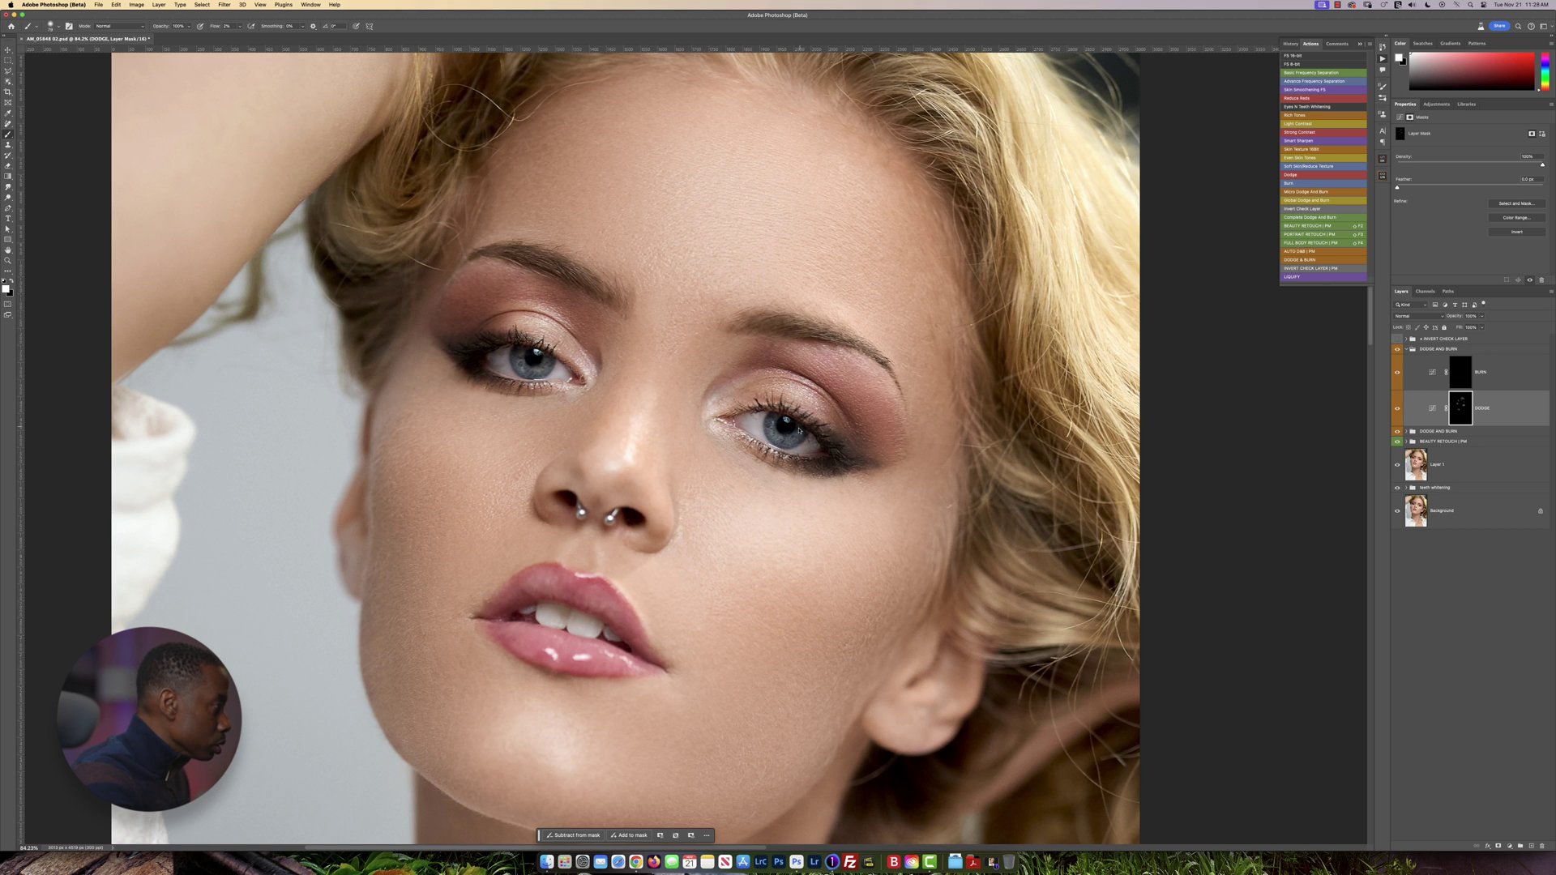
pyautogui.moveTo(645, 470)
pyautogui.mouseDown()
pyautogui.moveTo(674, 444)
pyautogui.moveTo(657, 419)
pyautogui.mouseUp()
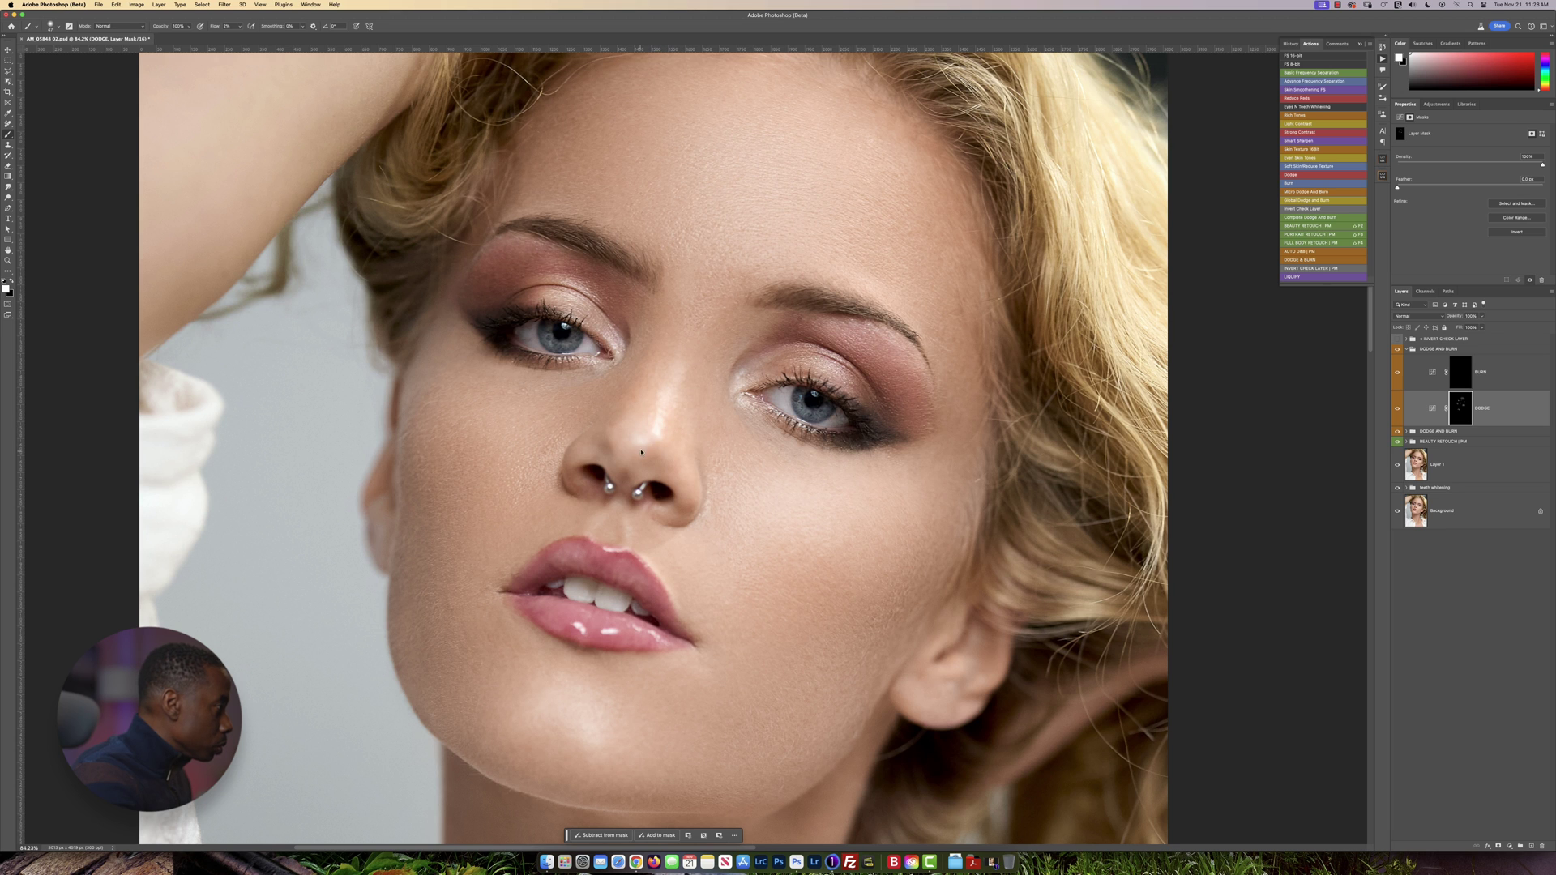
pyautogui.moveTo(739, 503); pyautogui.dragTo(718, 497)
pyautogui.moveTo(719, 355); pyautogui.dragTo(704, 430)
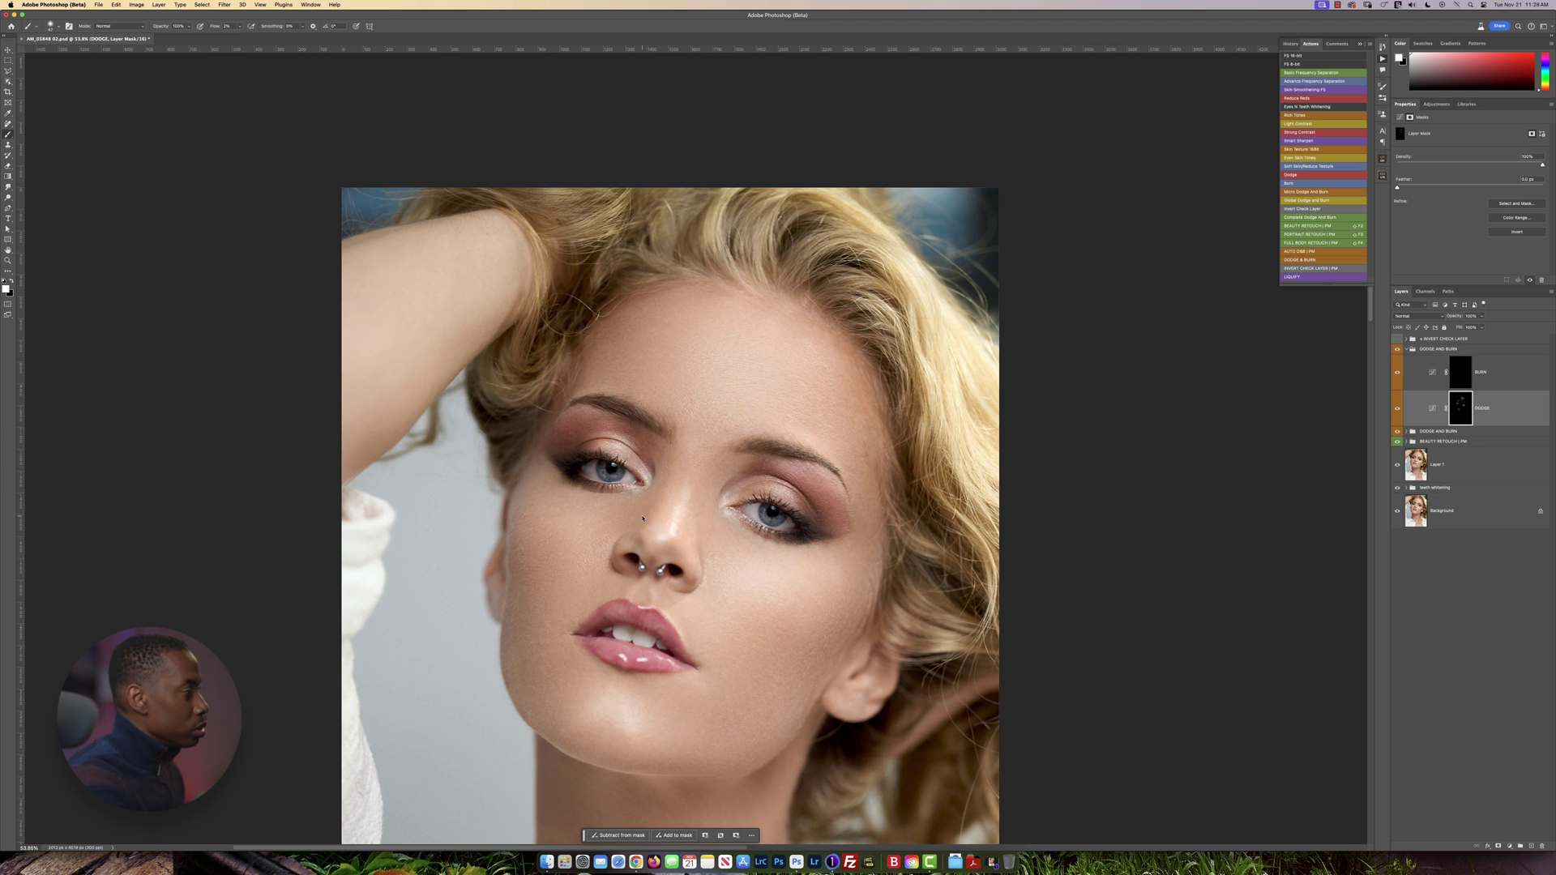
pyautogui.scroll(-4, 718, 436)
pyautogui.scroll(-2, 764, 475)
pyautogui.scroll(1, 764, 470)
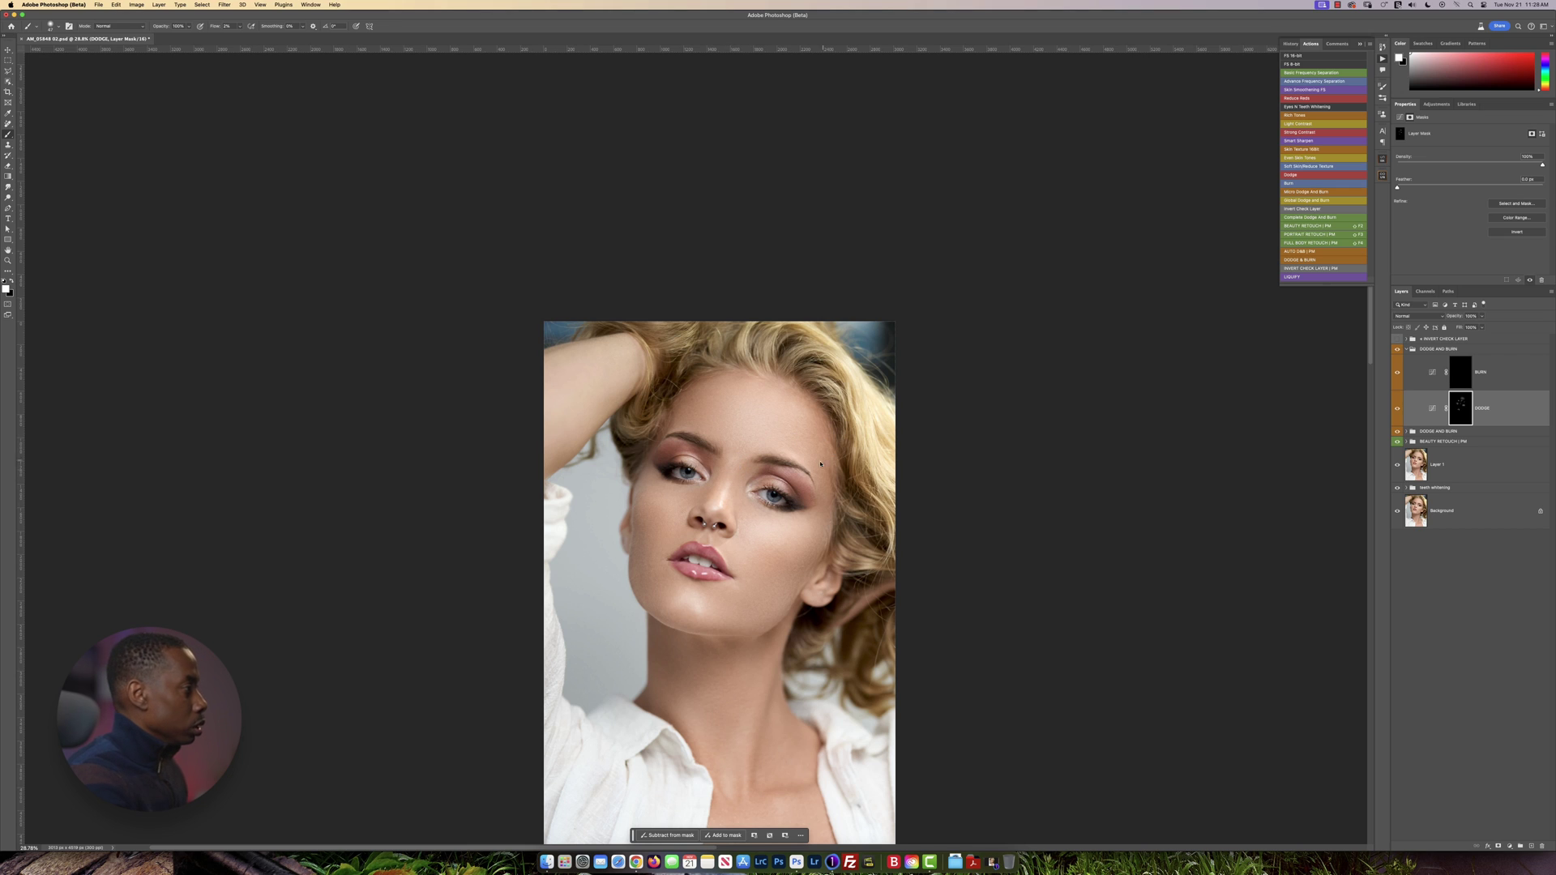
pyautogui.moveTo(796, 454); pyautogui.dragTo(799, 456)
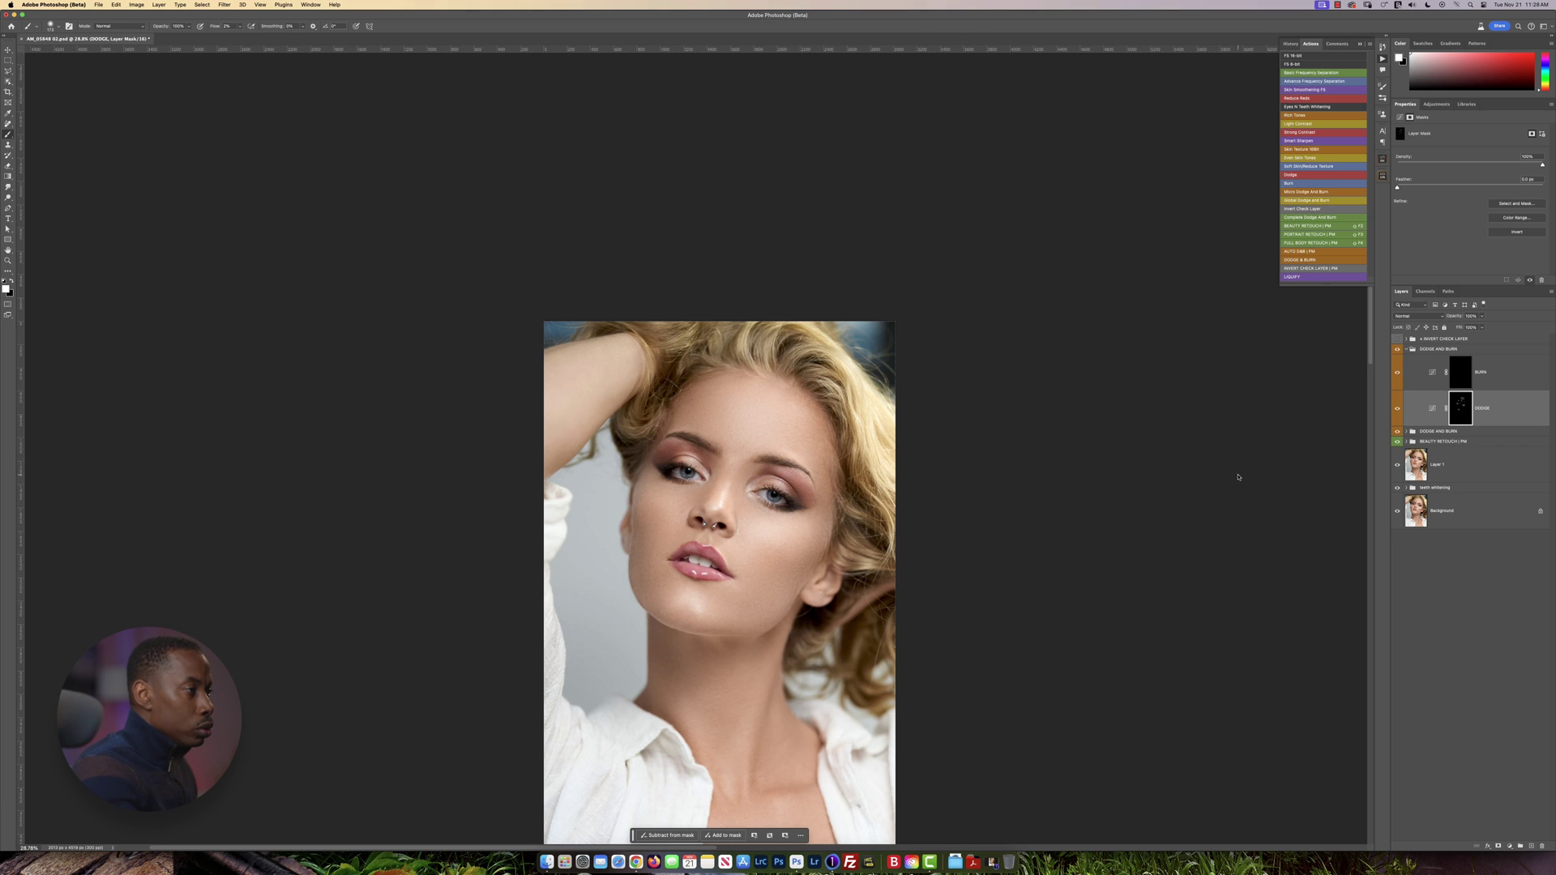
# - Target the upper group's BURN layer mask and brush shadows onto the forehead and the outer side of the cheek
pyautogui.click(1488, 374)
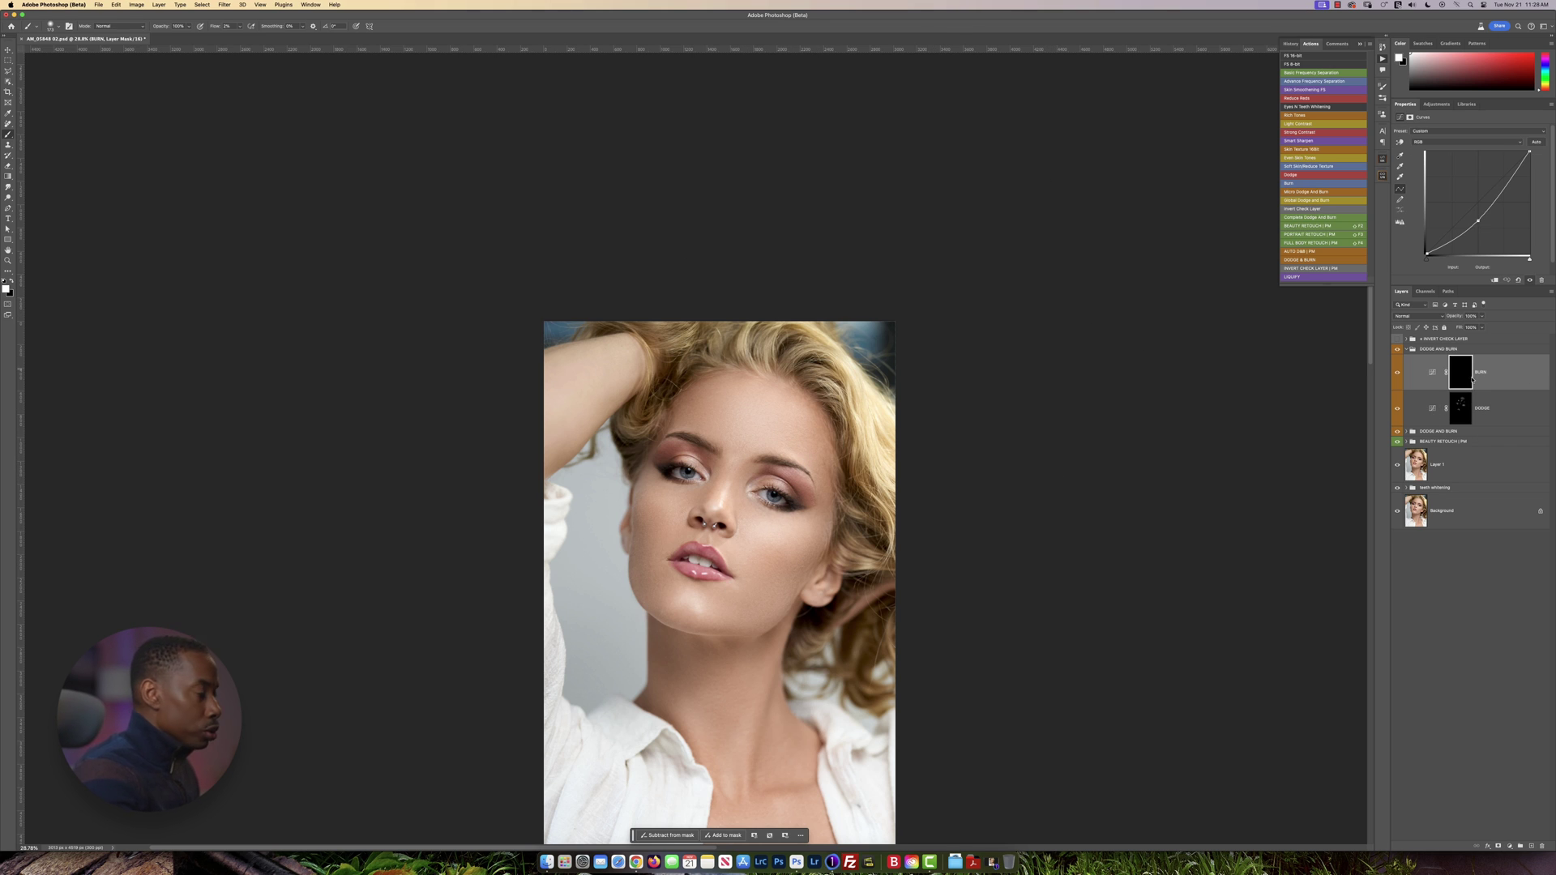
pyautogui.moveTo(769, 442); pyautogui.dragTo(787, 450)
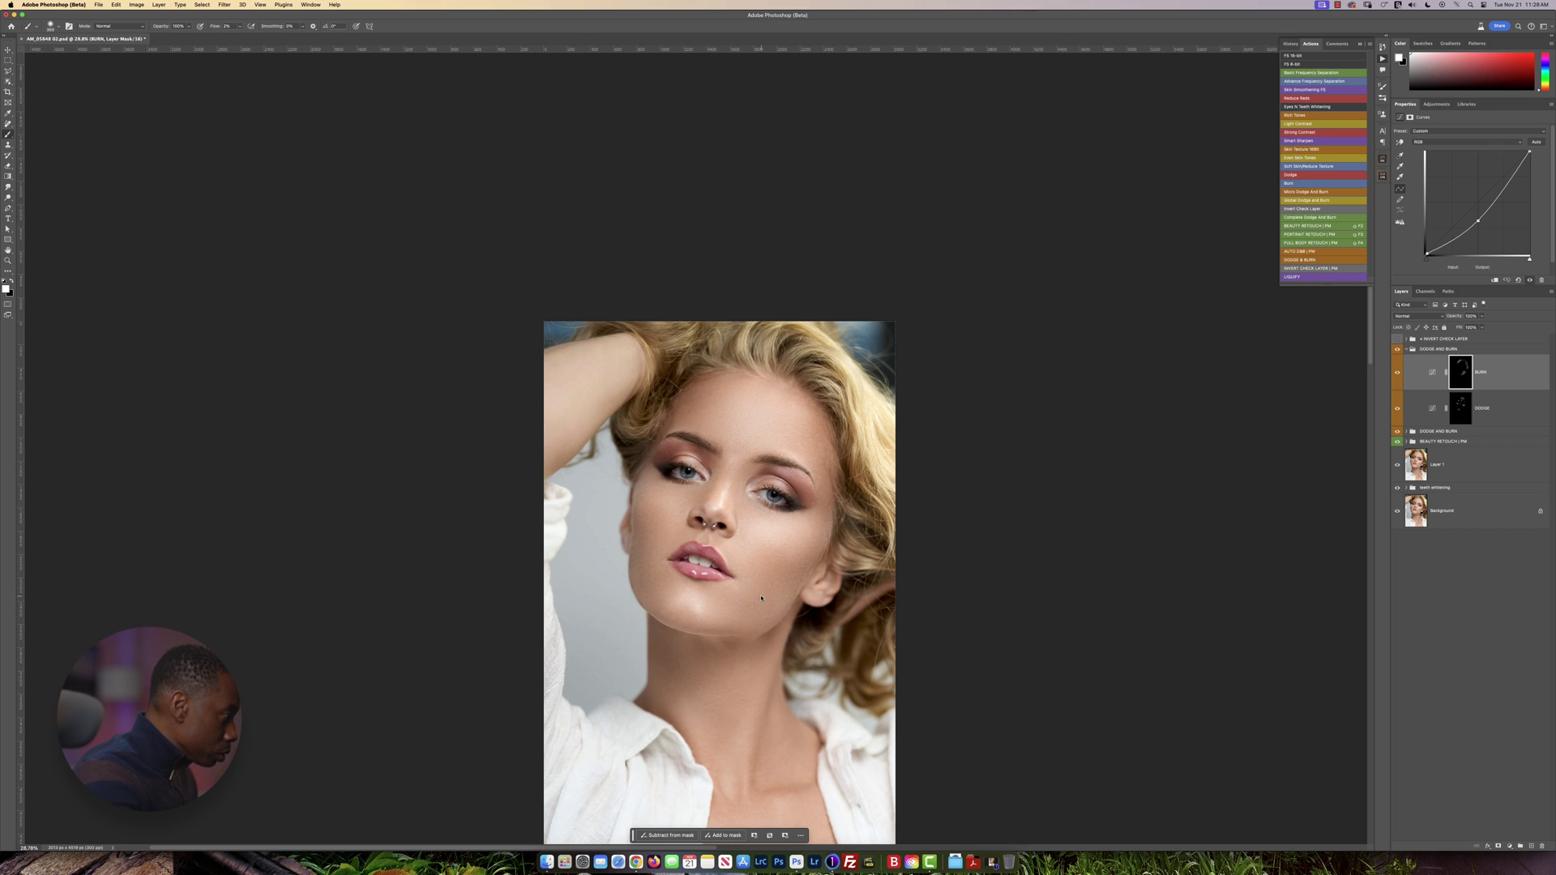
pyautogui.click(653, 538)
pyautogui.click(642, 504)
pyautogui.click(635, 491)
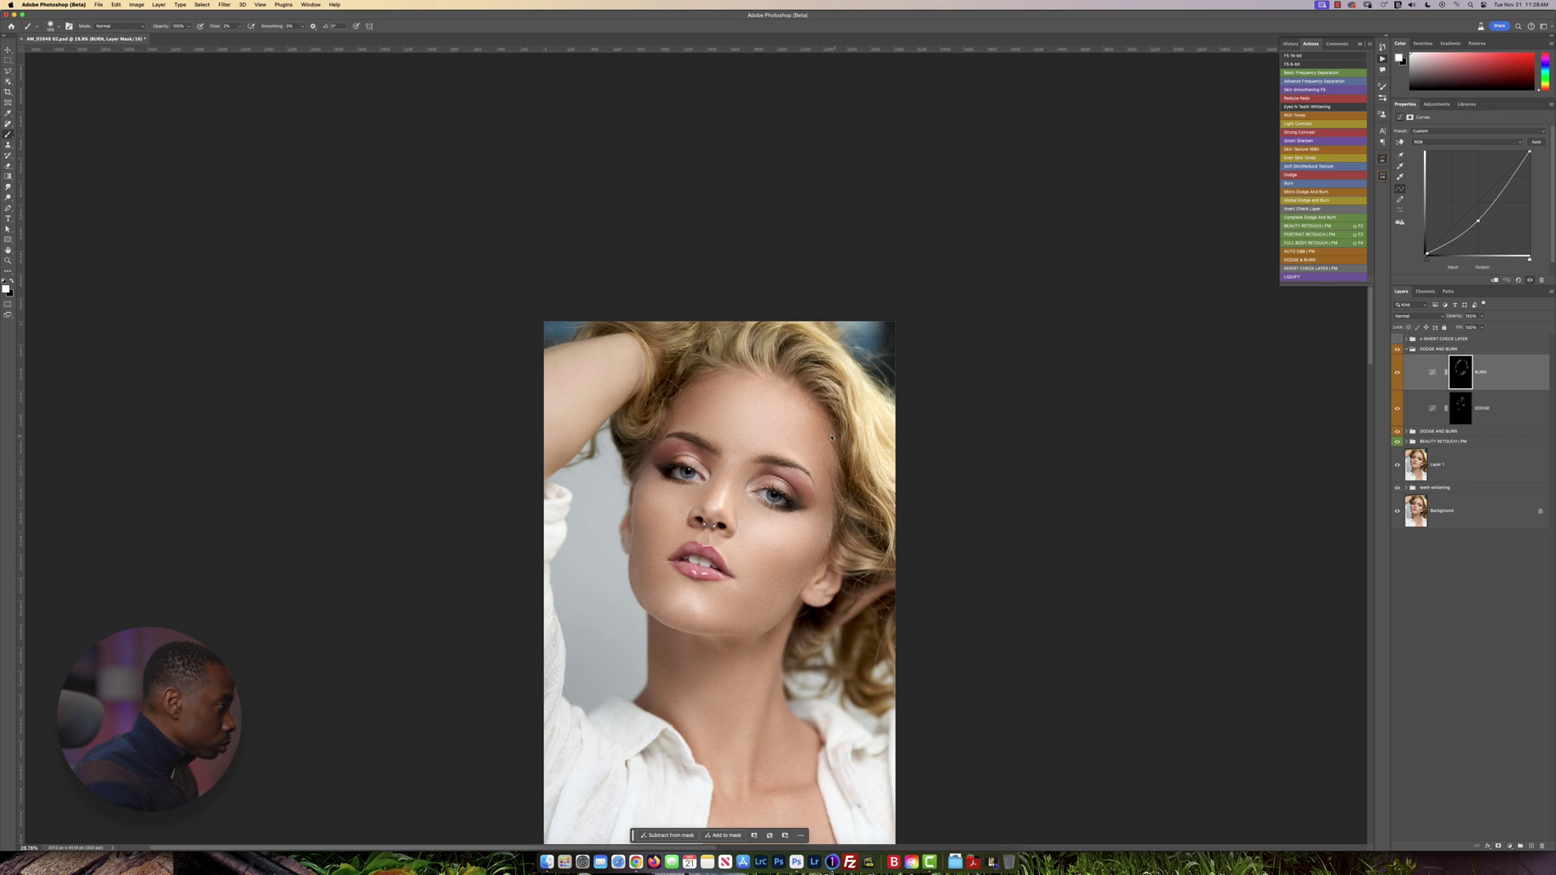
# - Brush shadows along the jawline and down the neck on the BURN mask
pyautogui.scroll(-5, 704, 537)
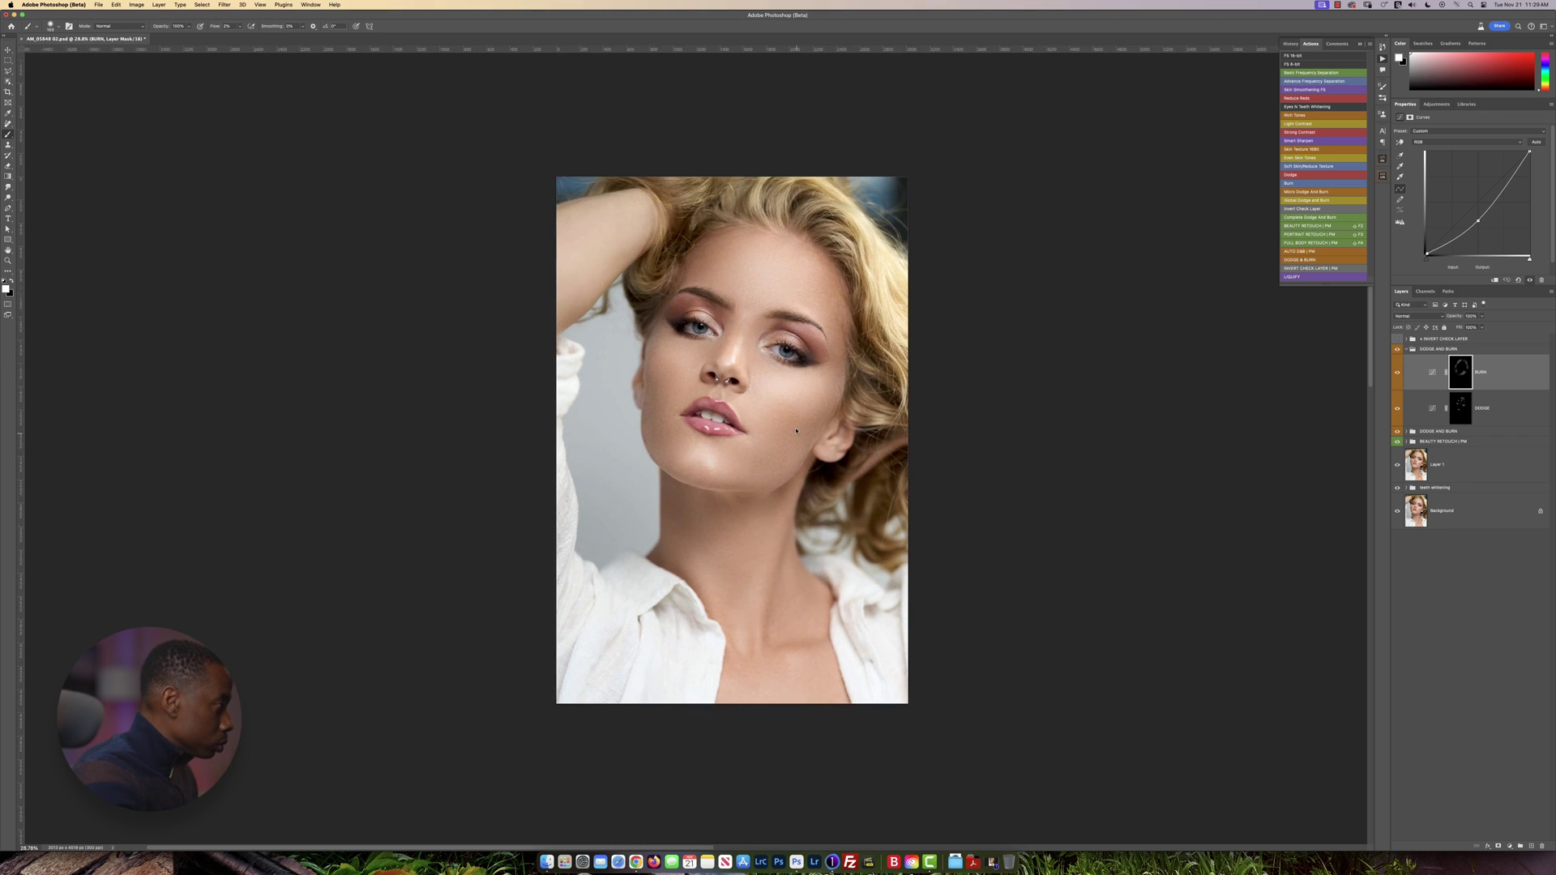
pyautogui.moveTo(759, 473); pyautogui.dragTo(780, 470)
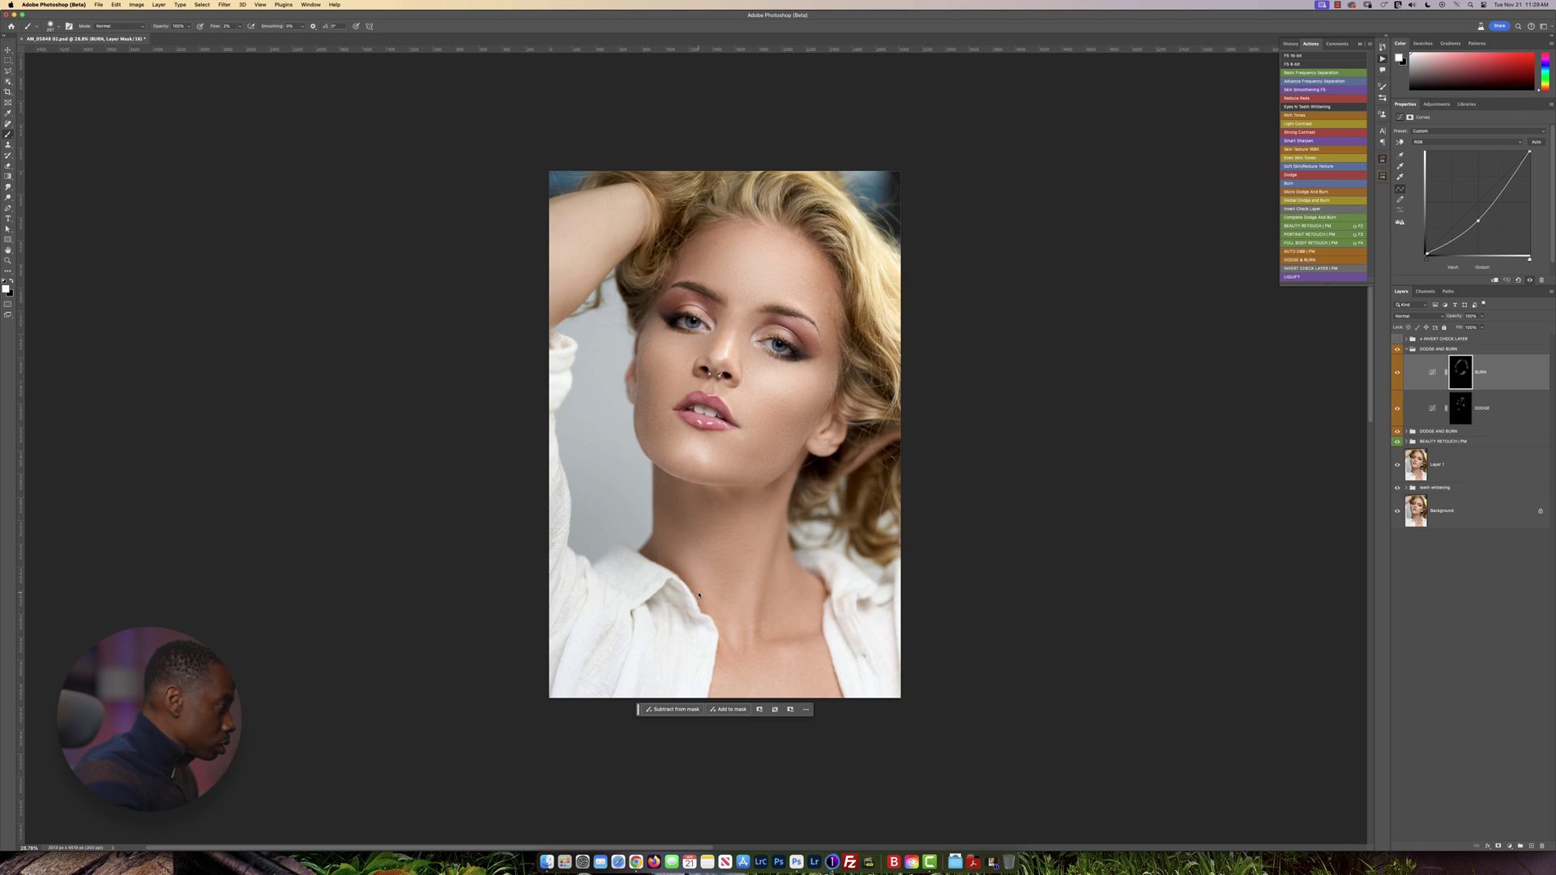
pyautogui.moveTo(768, 589); pyautogui.dragTo(762, 590)
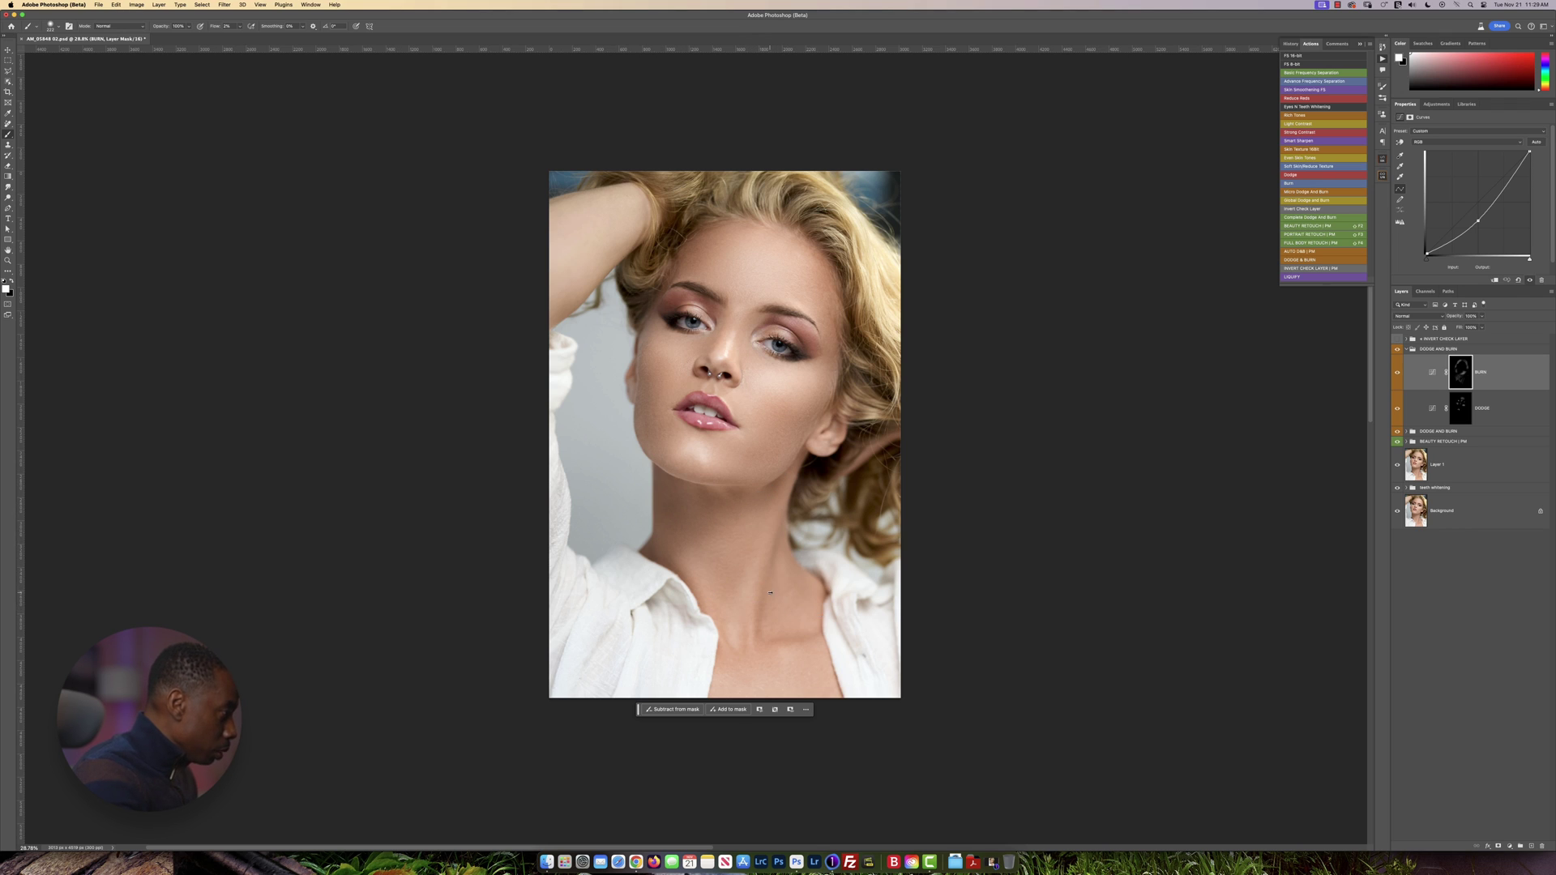
pyautogui.scroll(-2, 770, 593)
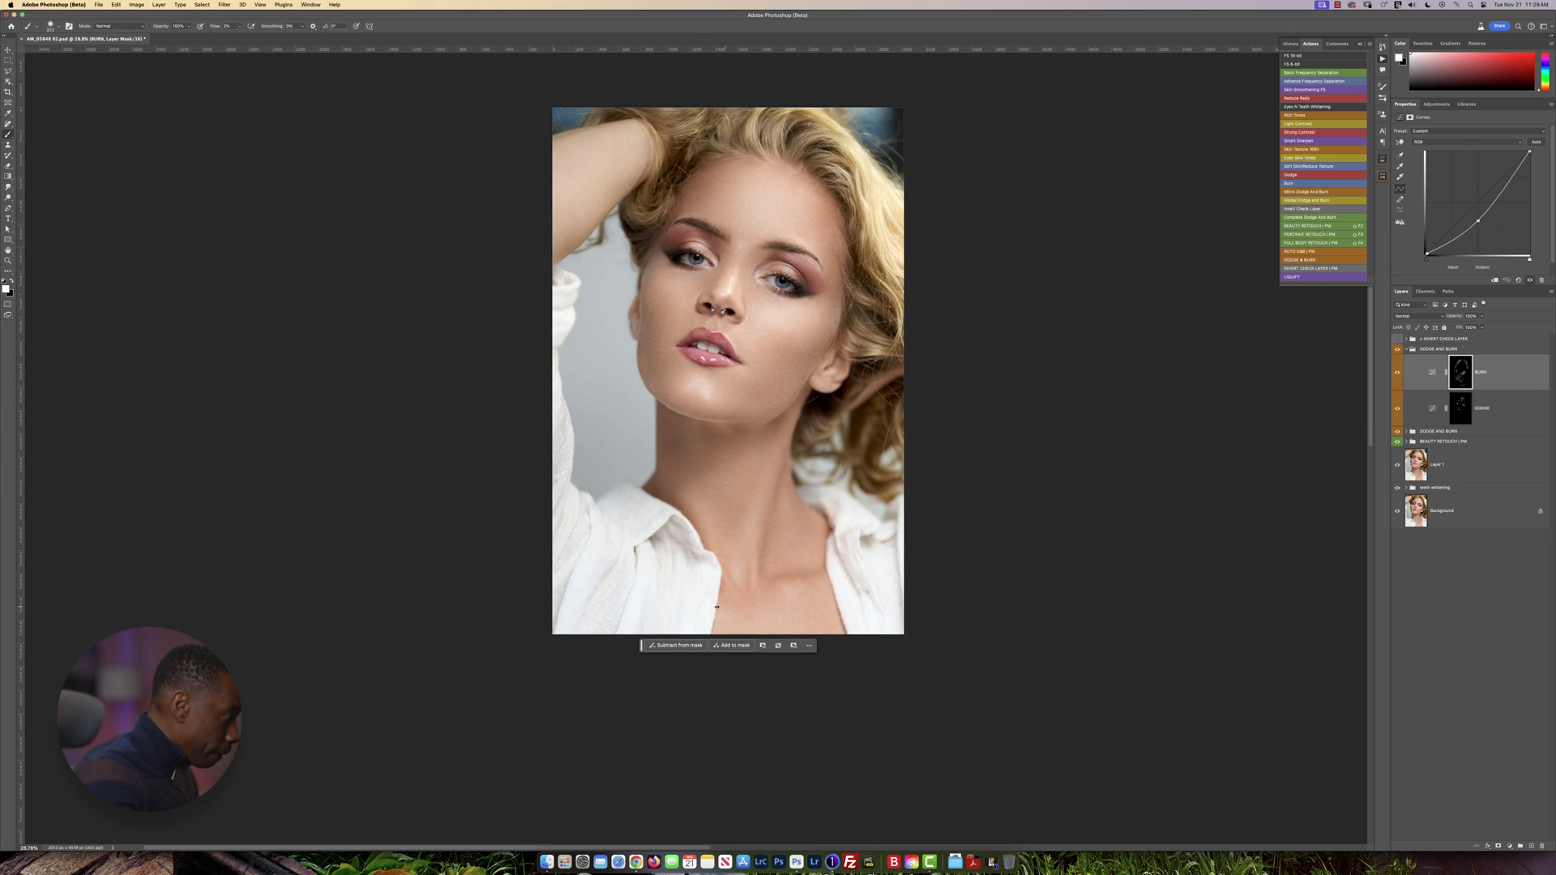
pyautogui.scroll(2, 719, 534)
pyautogui.scroll(2, 719, 534)
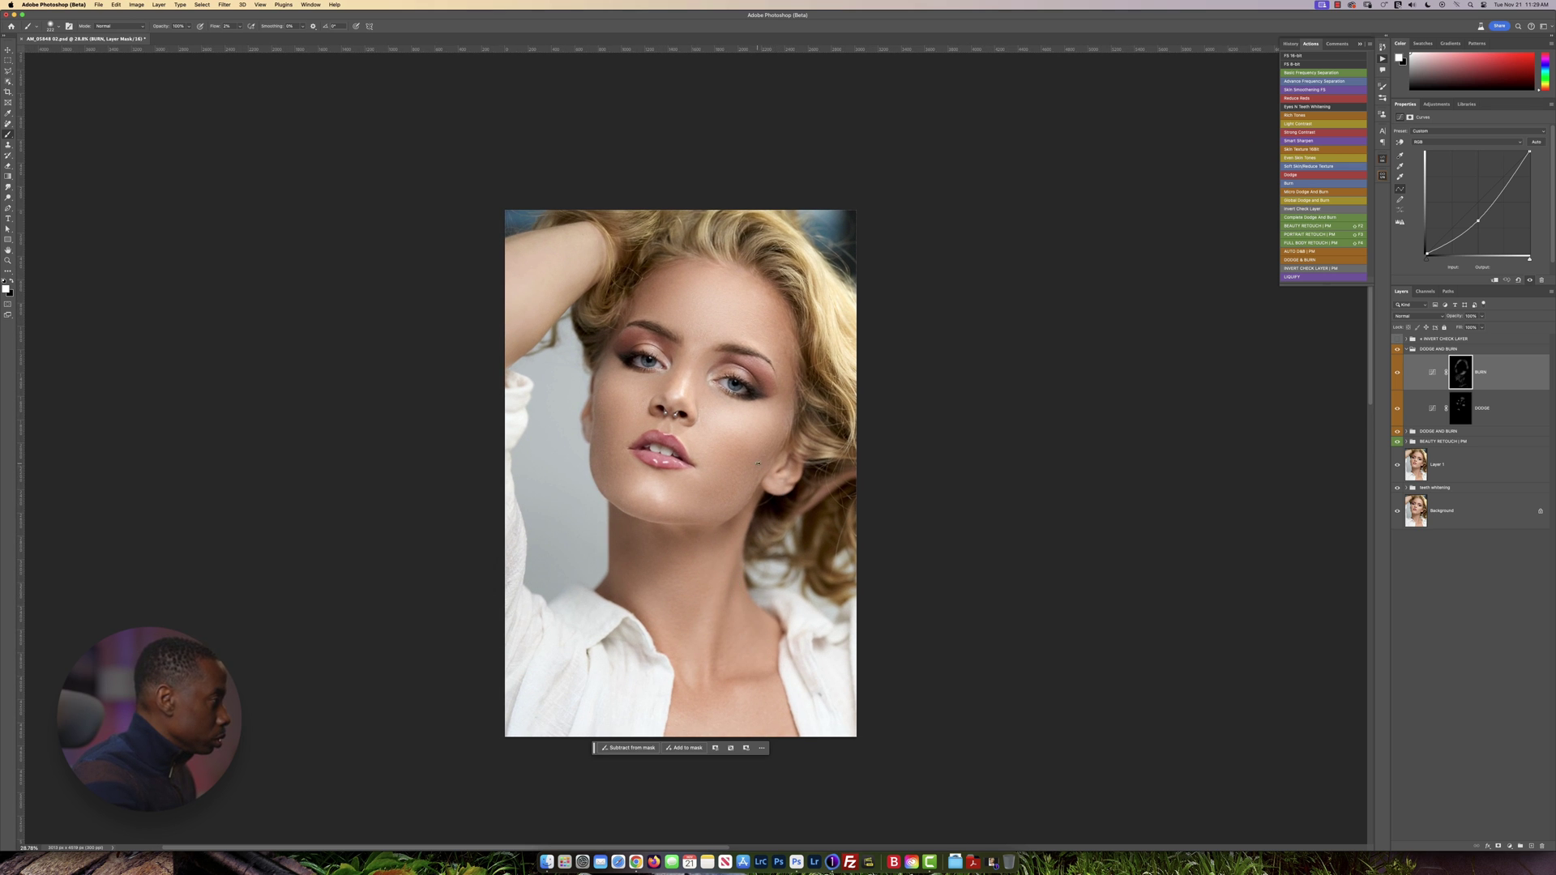
pyautogui.scroll(-3, 757, 463)
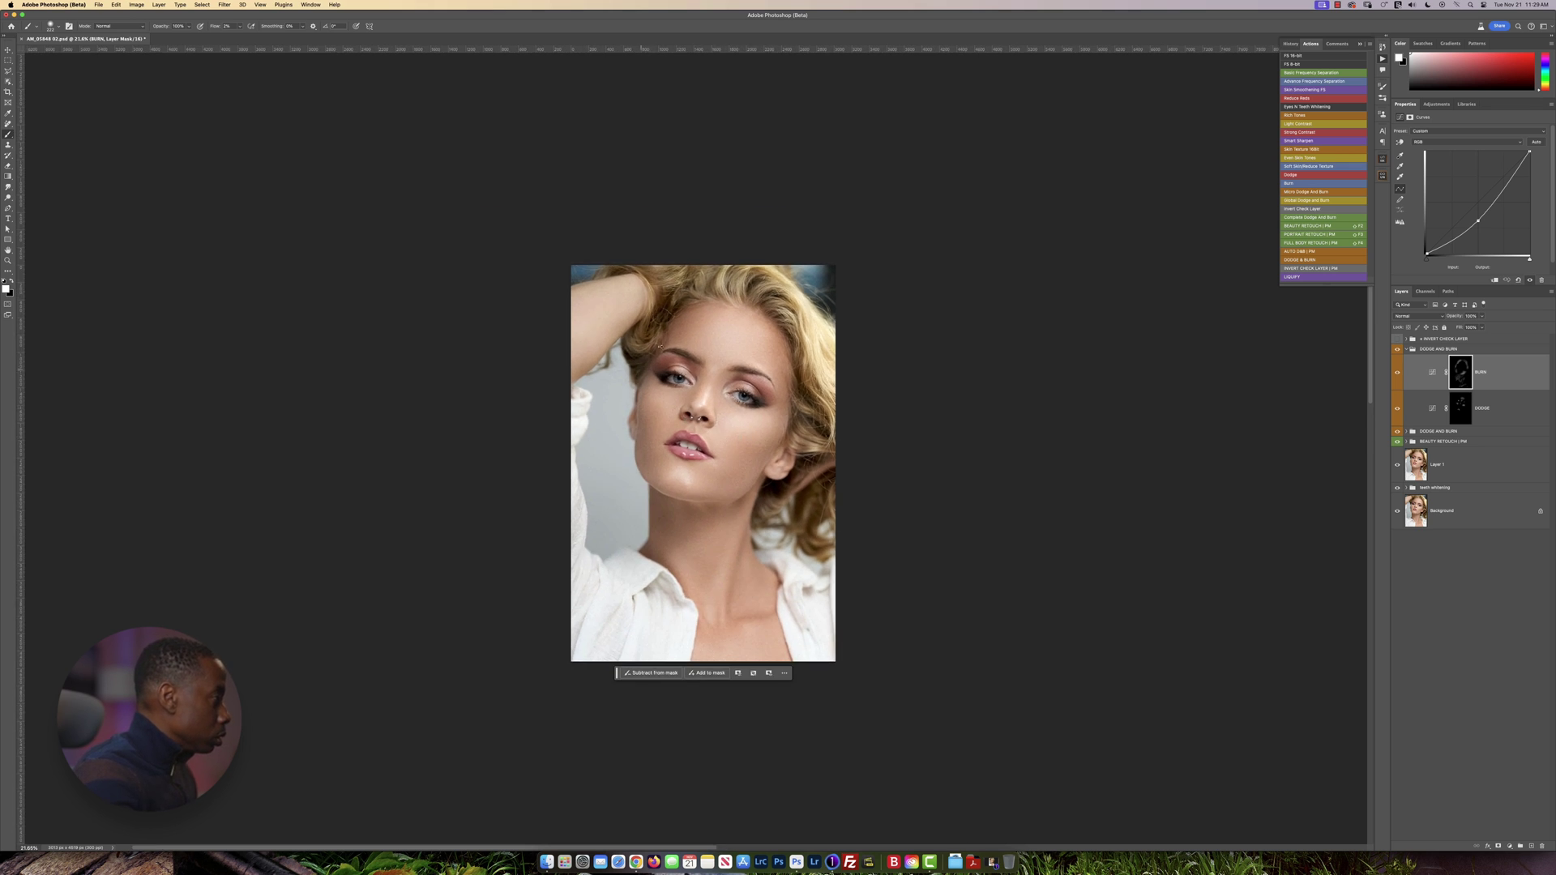
# - Brush shadows along the nose and beside its bridge on the BURN mask, and set the foreground colour to black
pyautogui.scroll(4, 692, 381)
pyautogui.moveTo(713, 423); pyautogui.dragTo(700, 411)
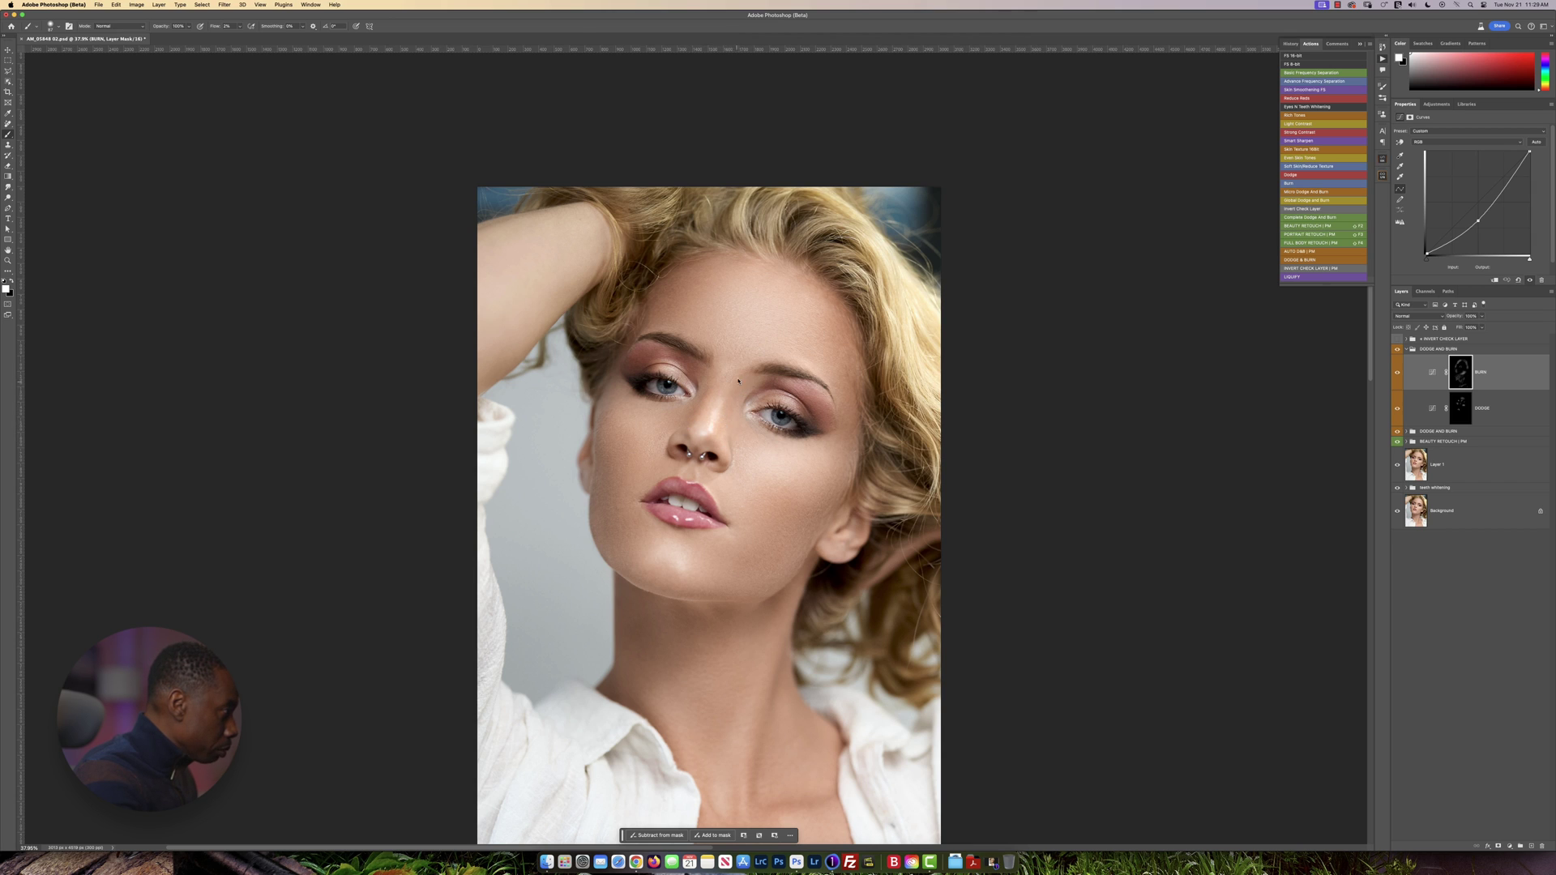
pyautogui.press('x')
pyautogui.press('x')
pyautogui.moveTo(692, 403); pyautogui.dragTo(691, 407)
pyautogui.scroll(3, 691, 407)
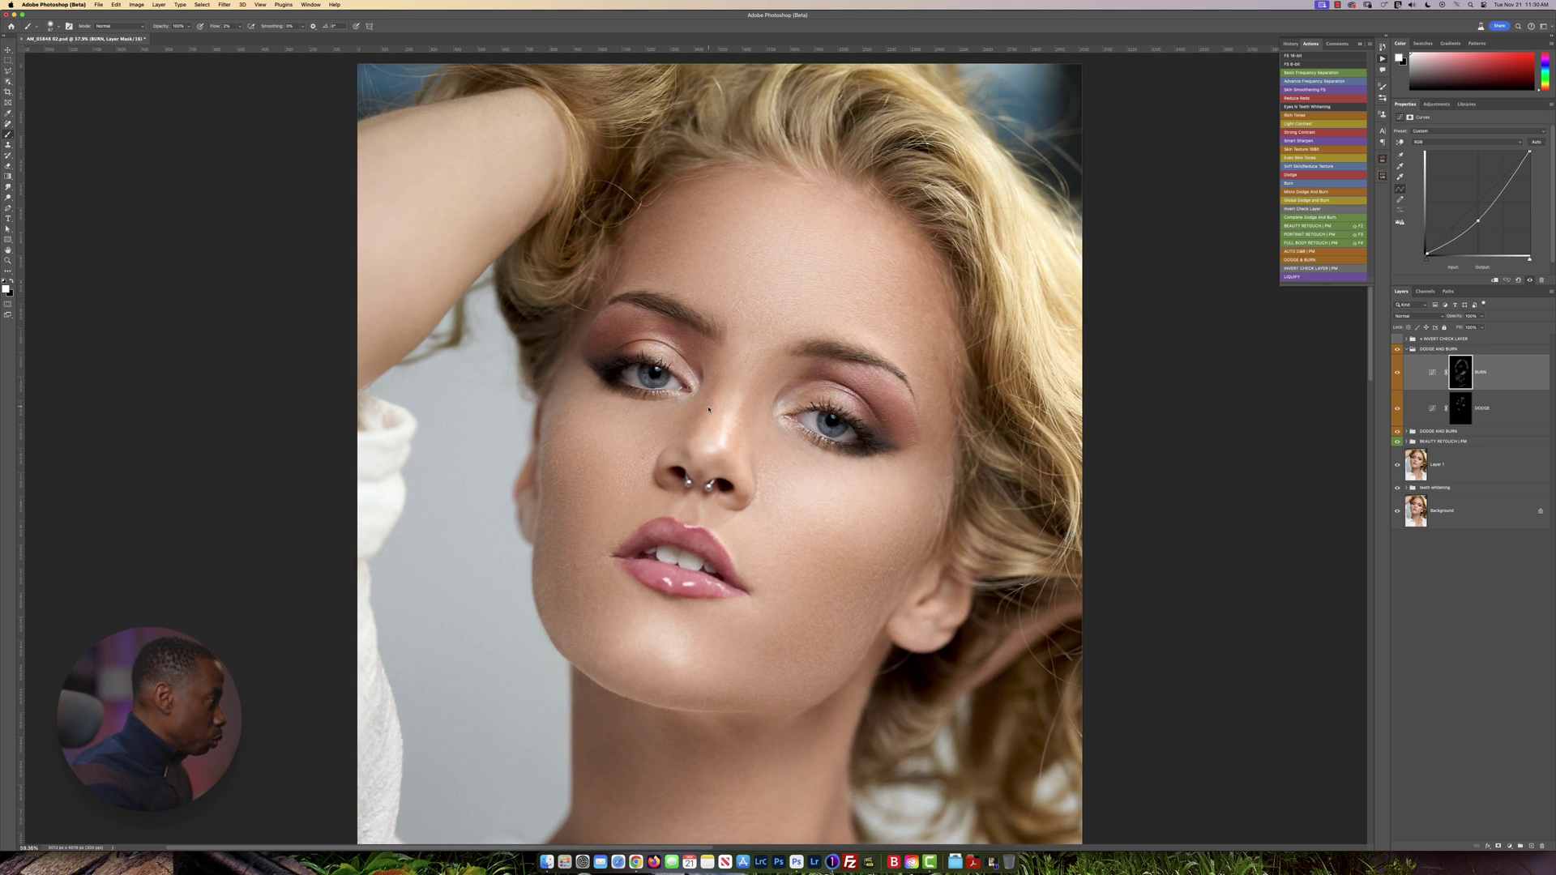
pyautogui.moveTo(719, 414); pyautogui.dragTo(713, 414)
pyautogui.press('x')
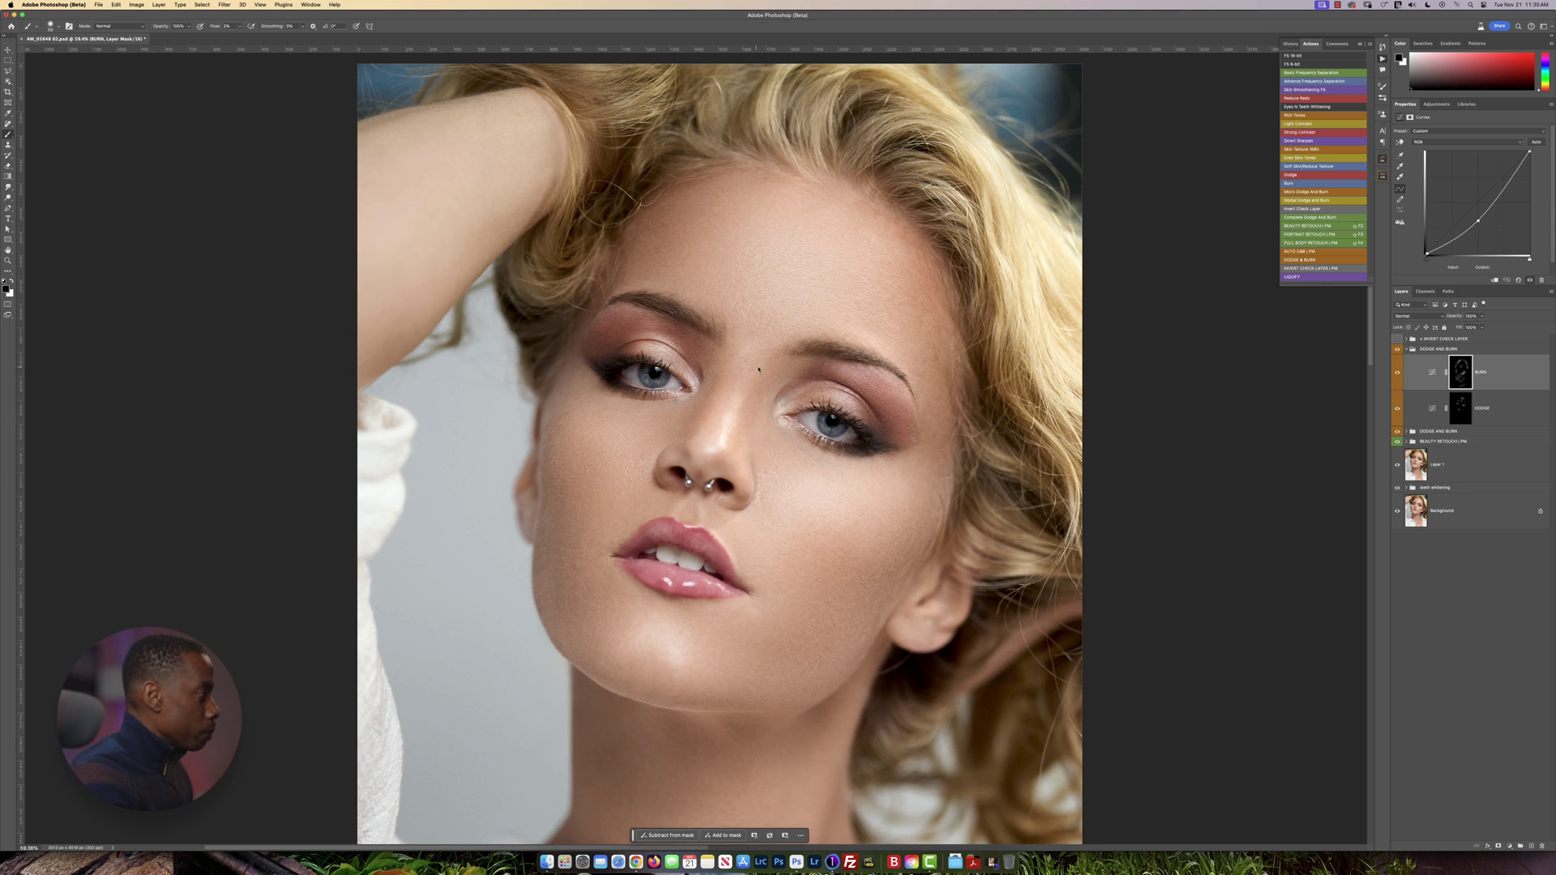
pyautogui.scroll(-5, 750, 425)
pyautogui.scroll(1, 794, 416)
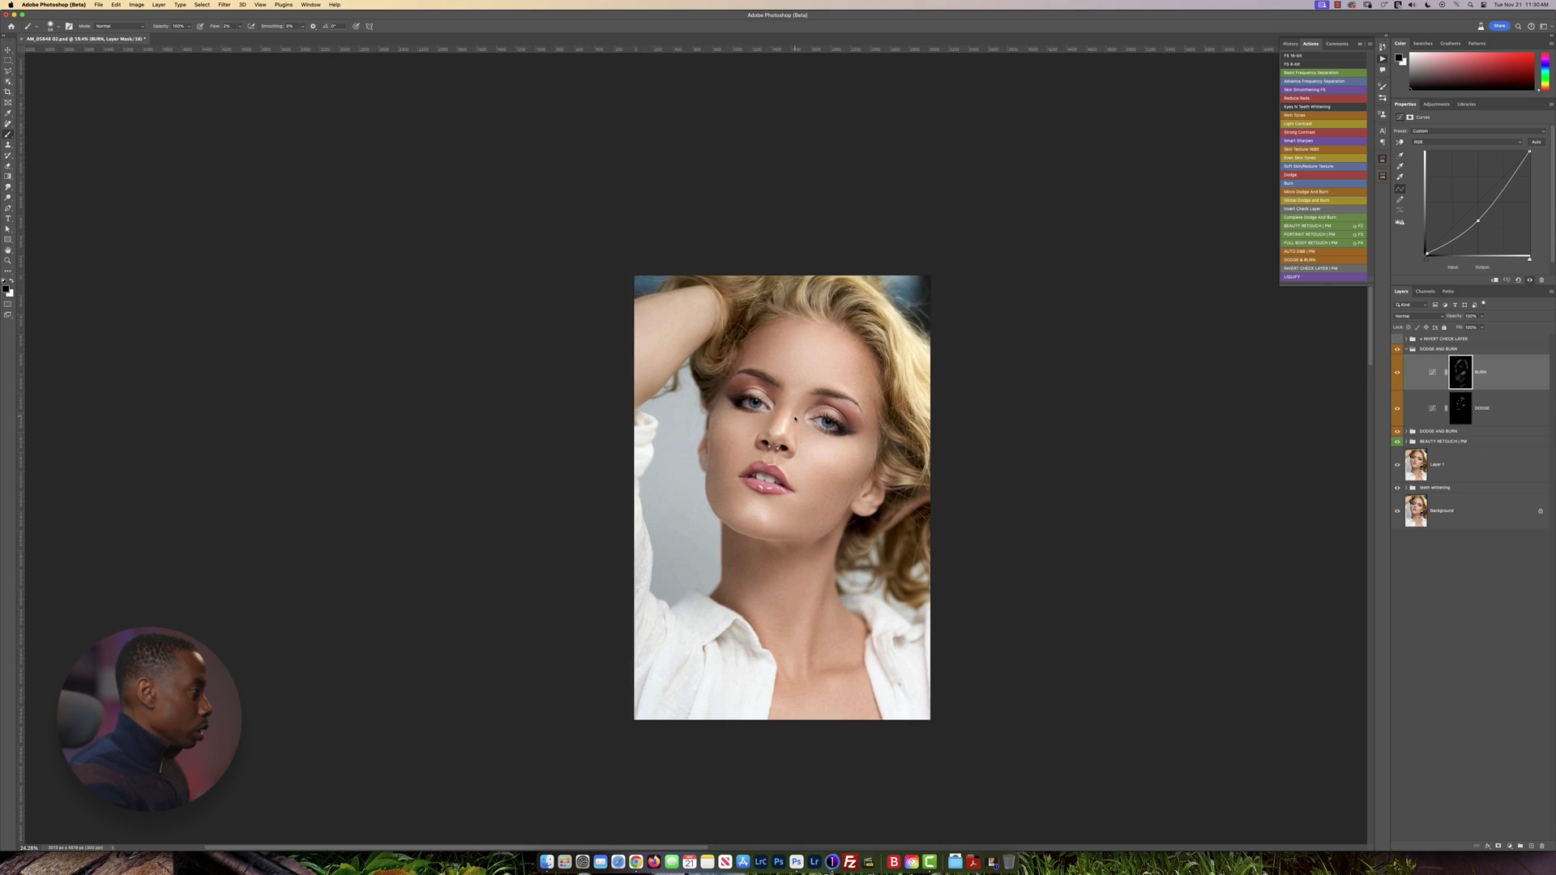
# - Target the upper group's DODGE mask and brush white highlights across both cheeks
pyautogui.click(1495, 406)
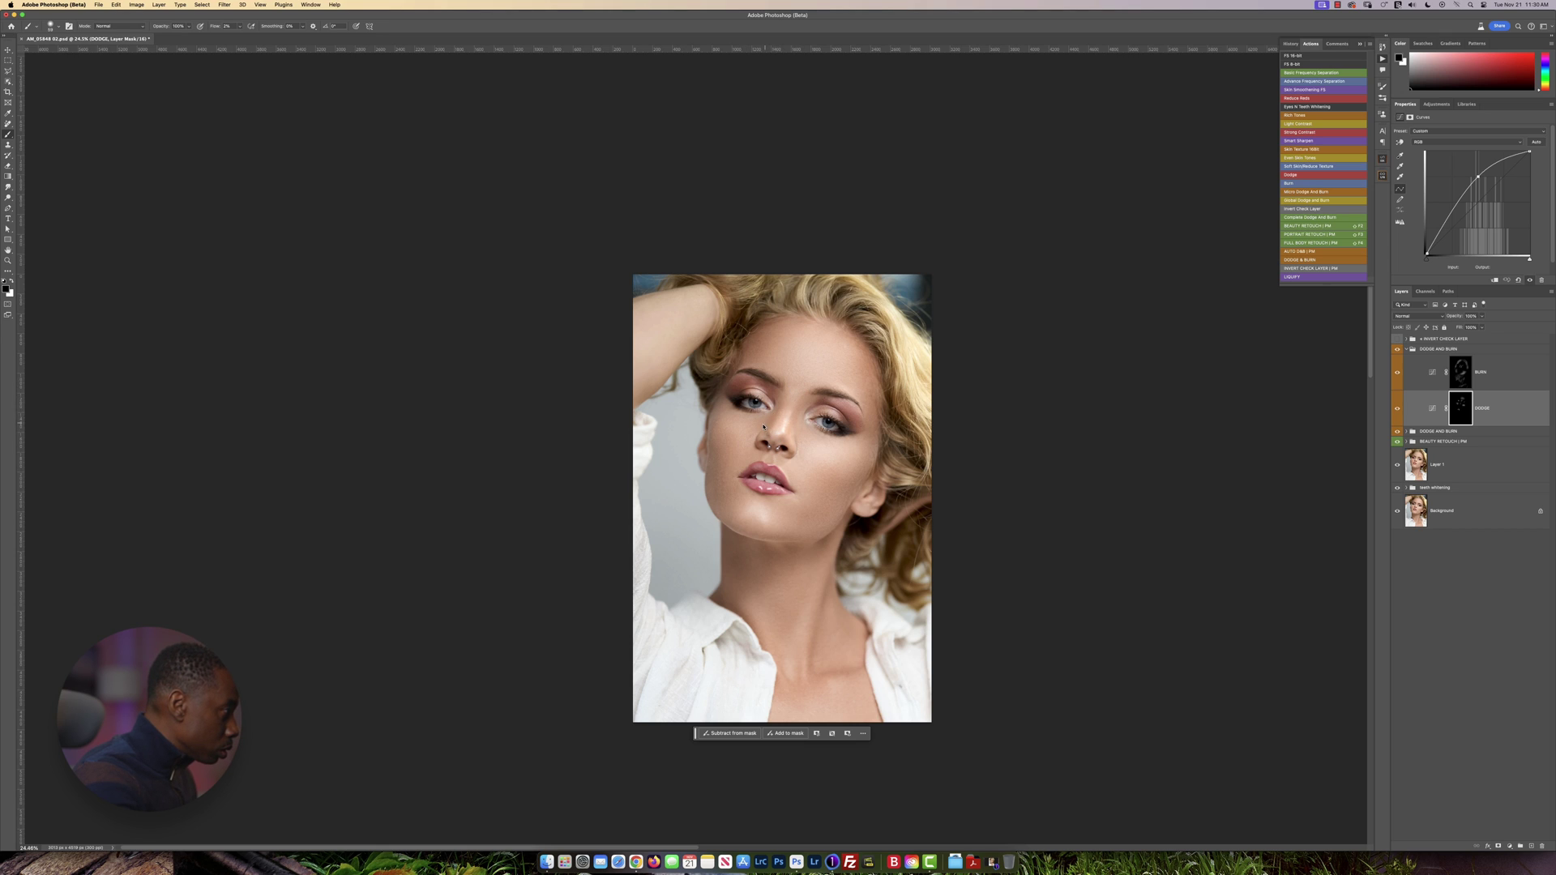
pyautogui.press('x')
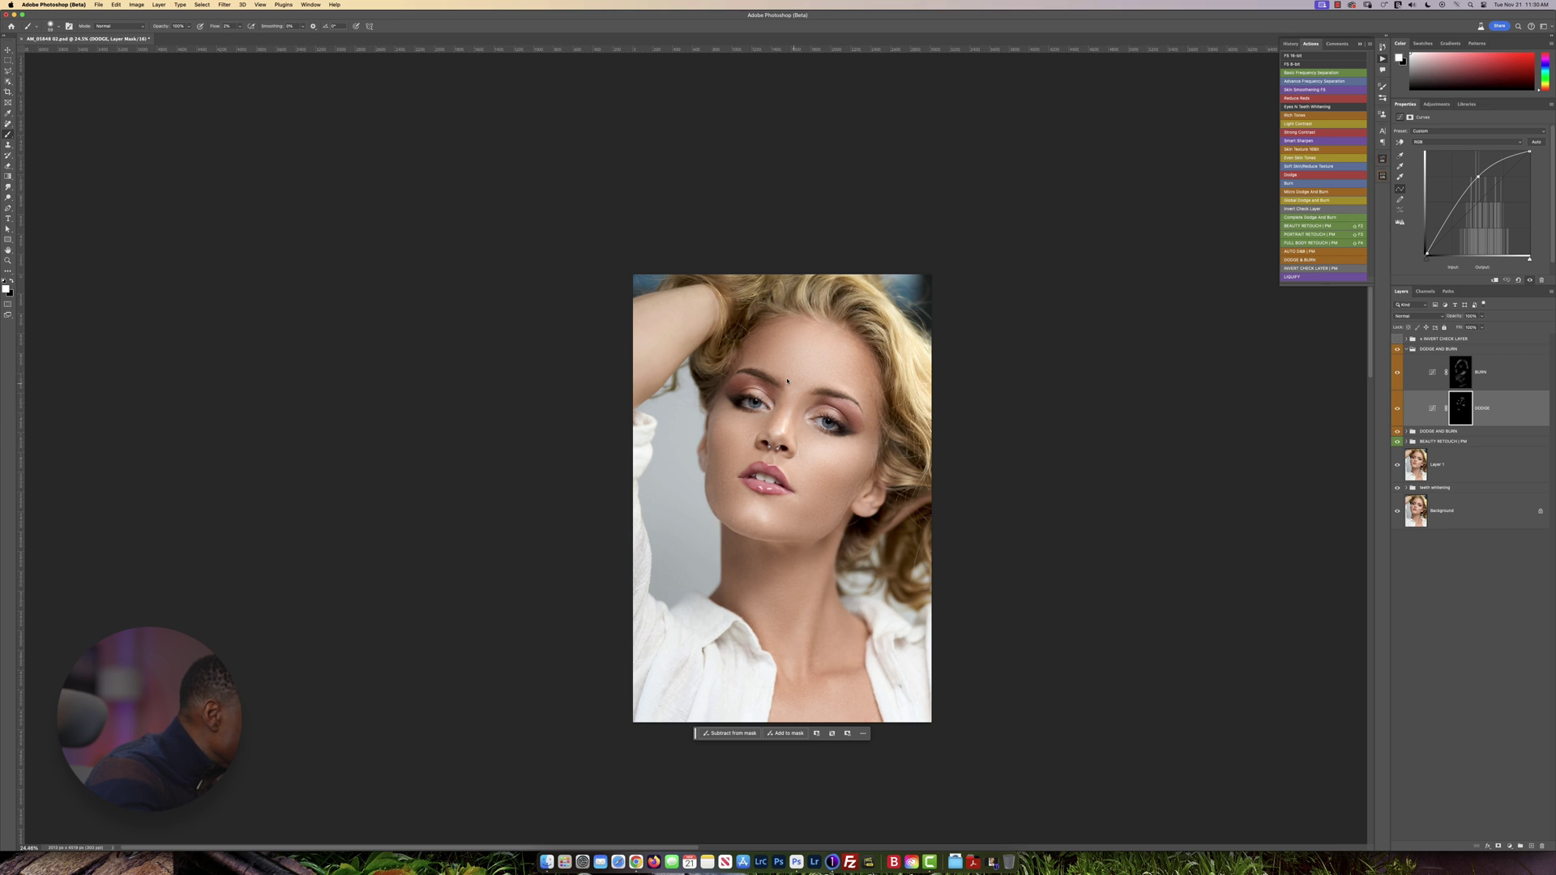
pyautogui.scroll(-1, 815, 450)
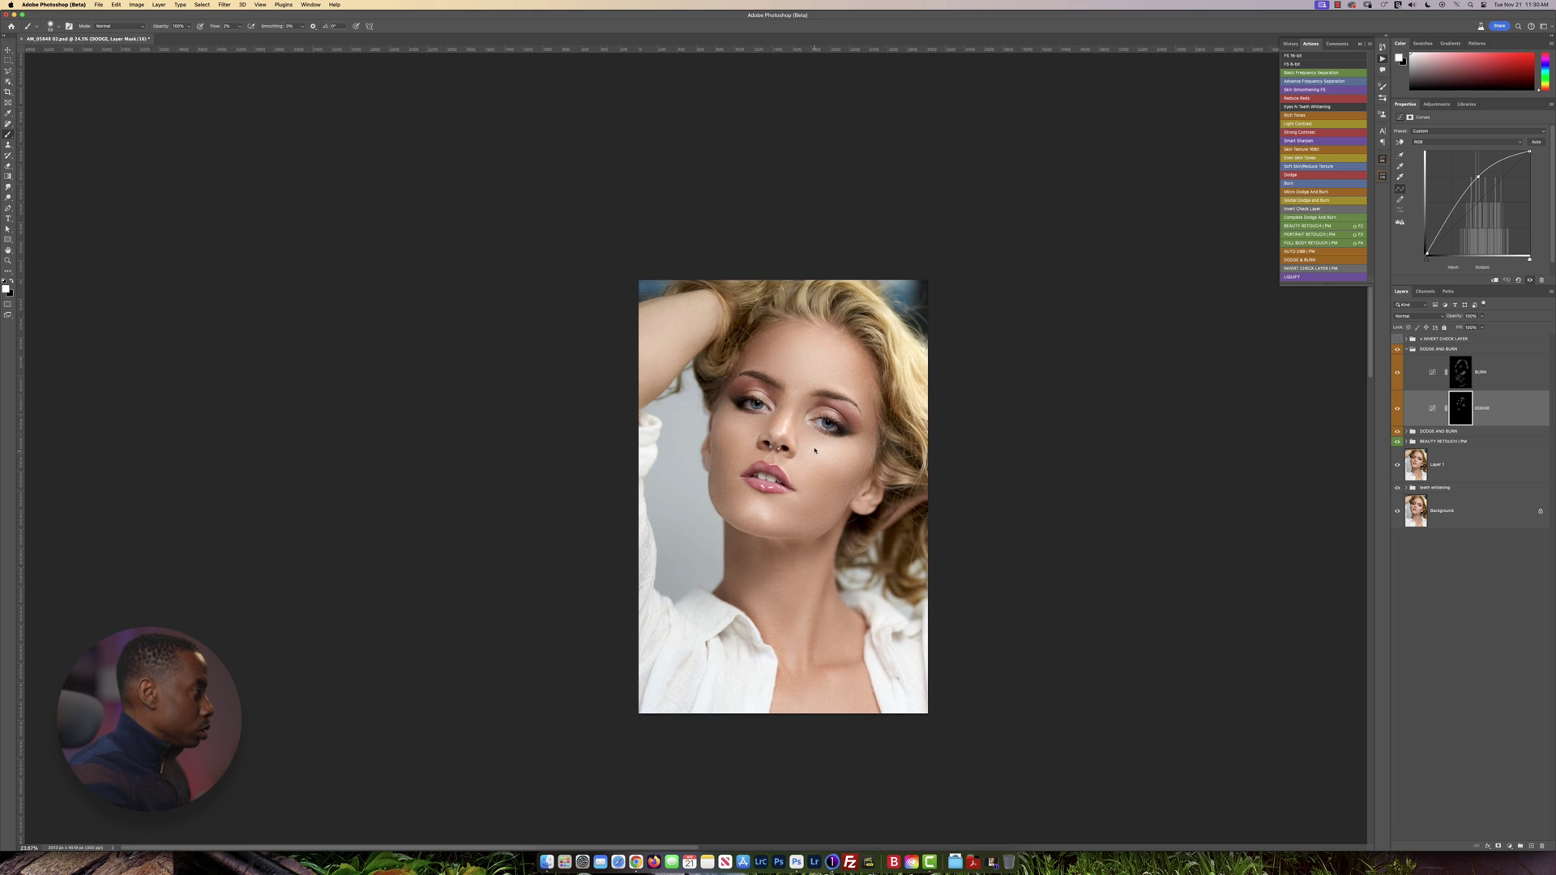
pyautogui.scroll(-1, 814, 450)
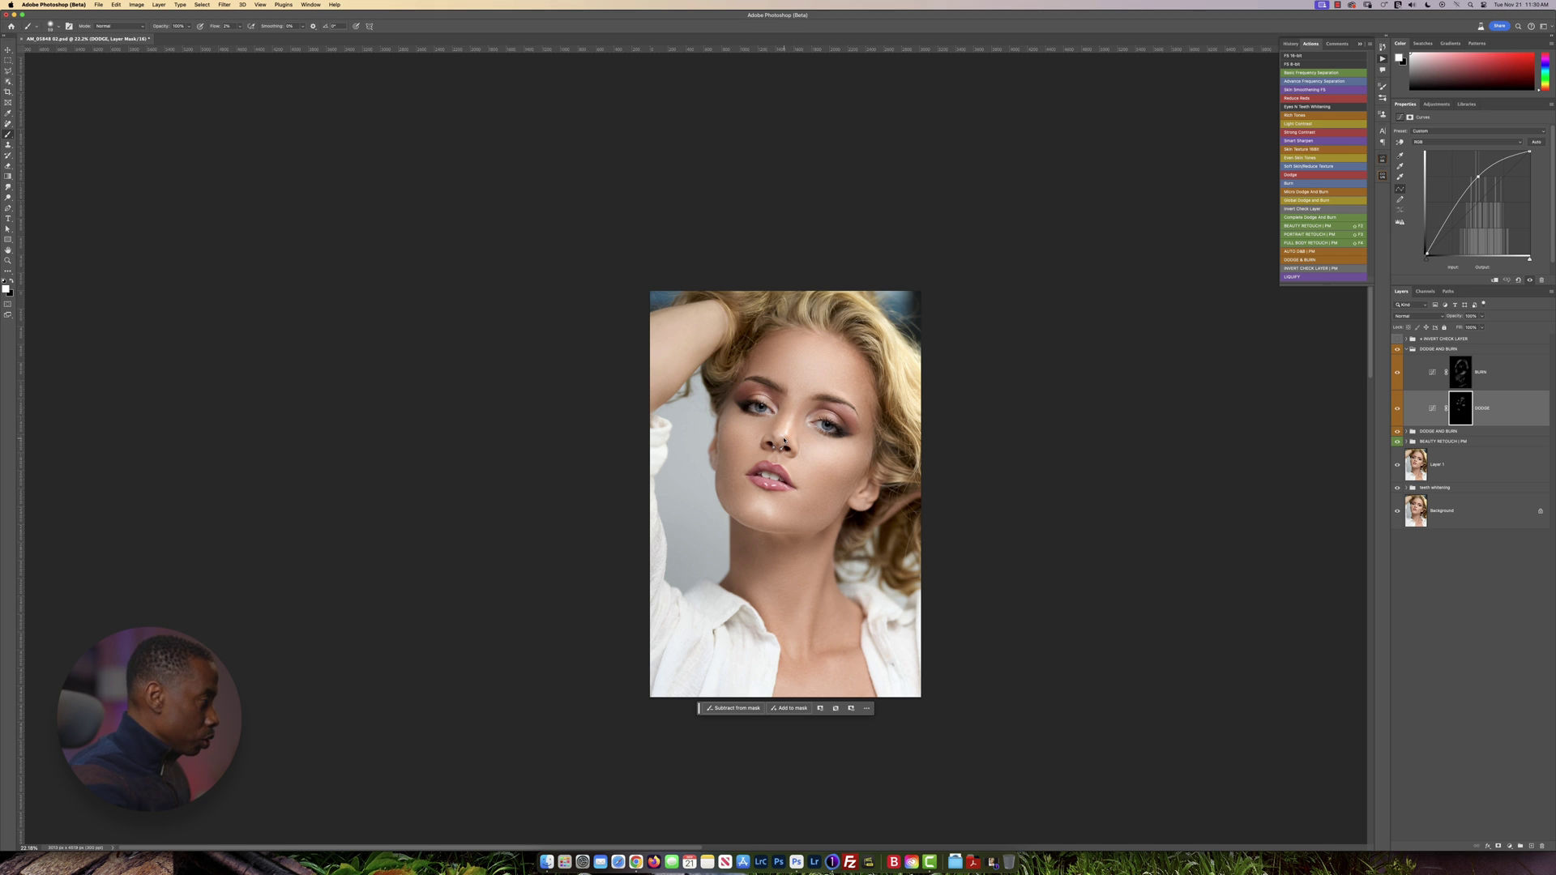
pyautogui.scroll(5, 826, 446)
pyautogui.moveTo(819, 458); pyautogui.dragTo(843, 461)
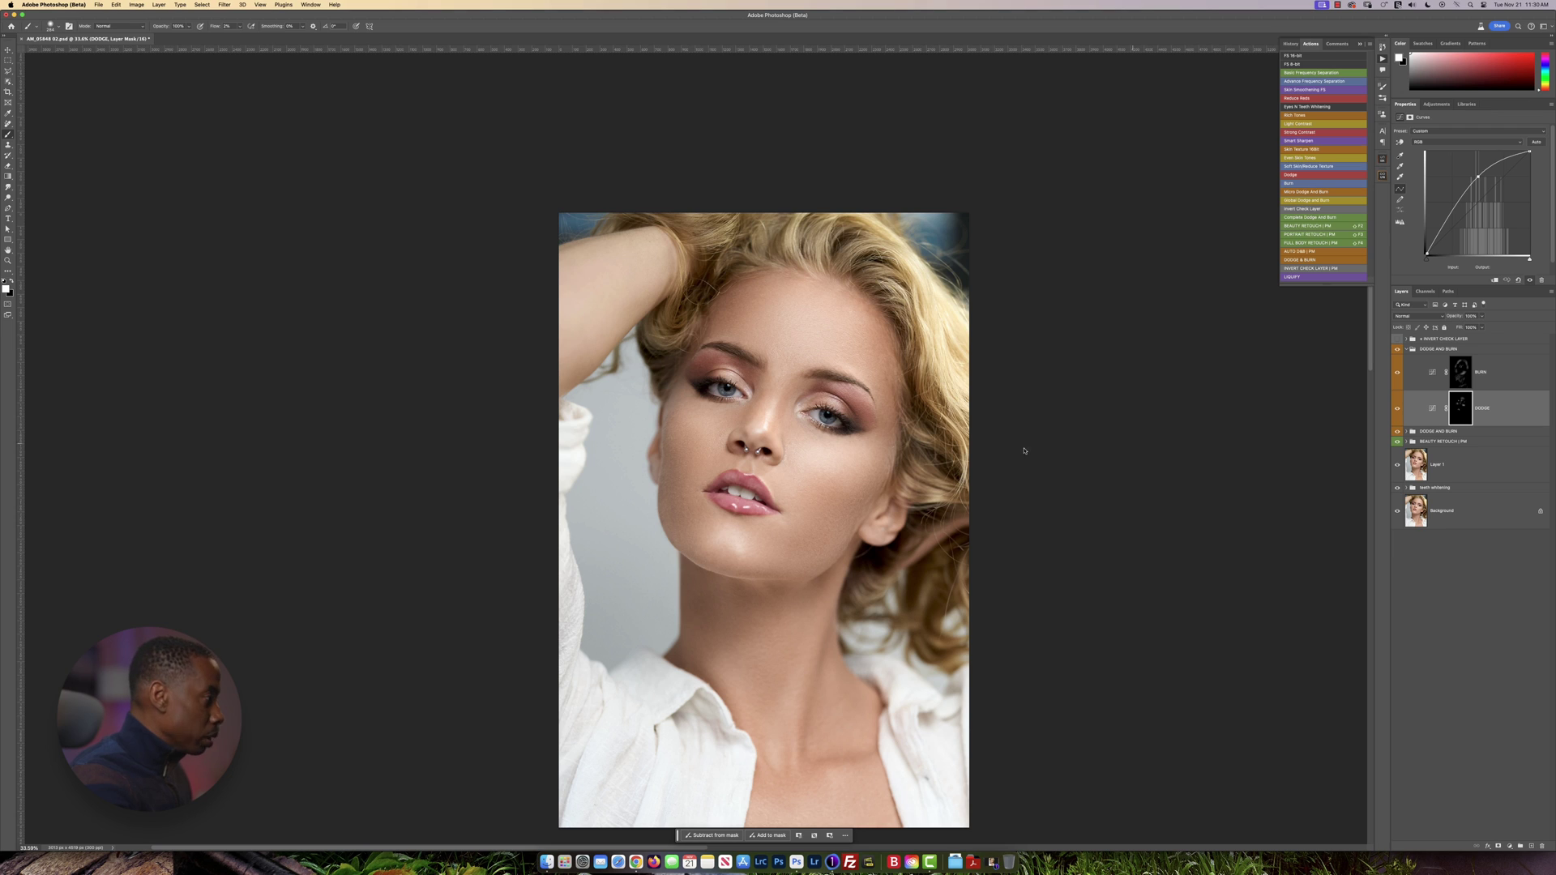
pyautogui.moveTo(707, 454); pyautogui.dragTo(683, 456)
pyautogui.press('x')
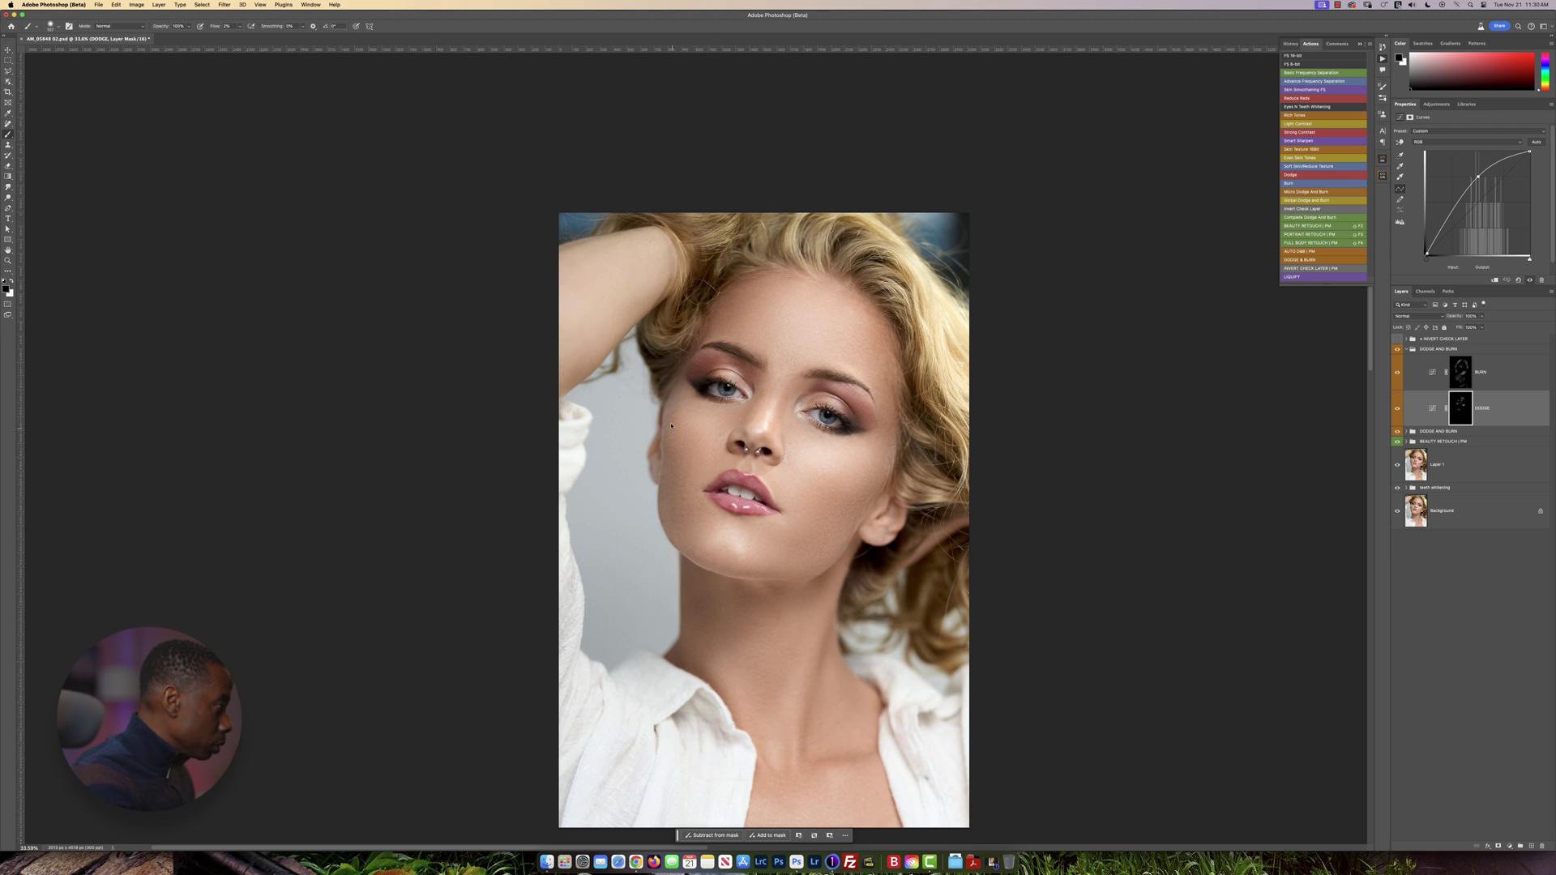
pyautogui.press('x')
pyautogui.scroll(-3, 782, 458)
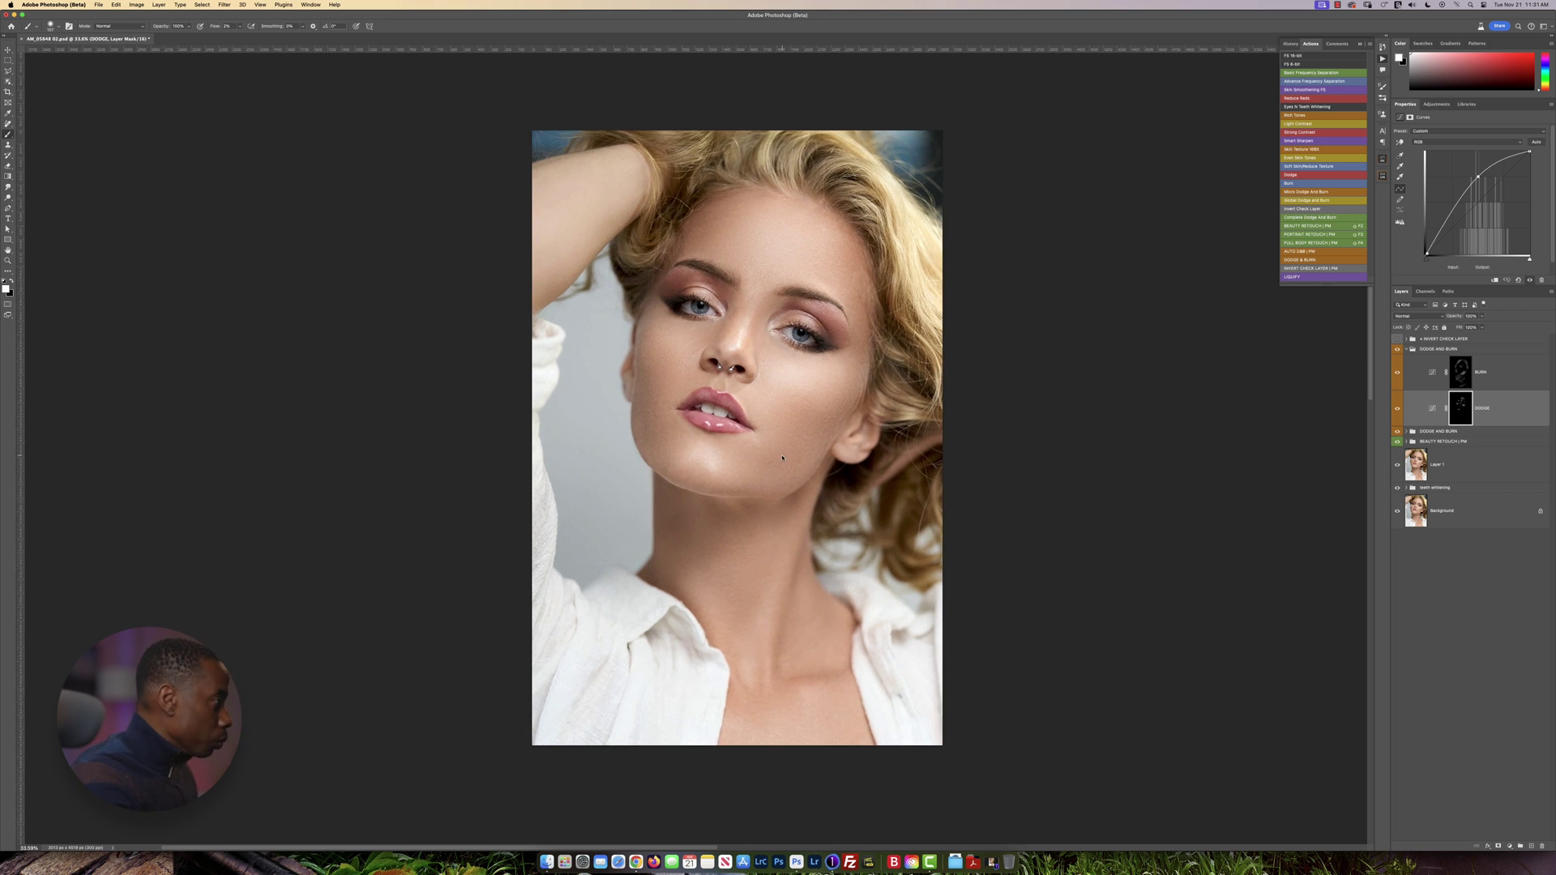
# - Brush shadows onto the raised arm on the upper group's BURN mask and highlights onto it on the DODGE mask
pyautogui.scroll(-5, 781, 458)
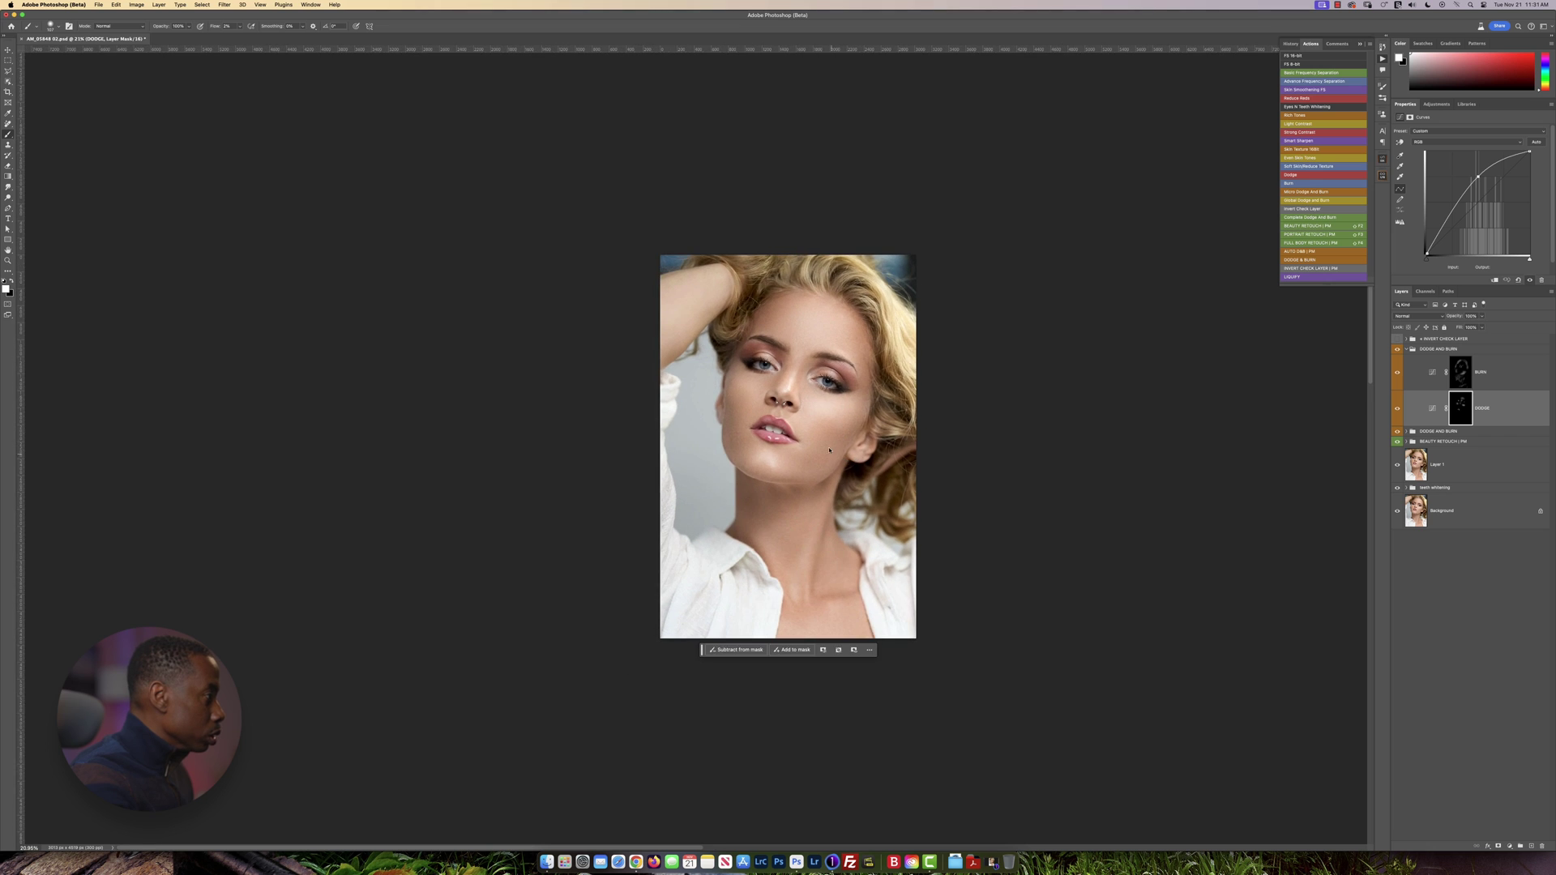
pyautogui.scroll(3, 832, 456)
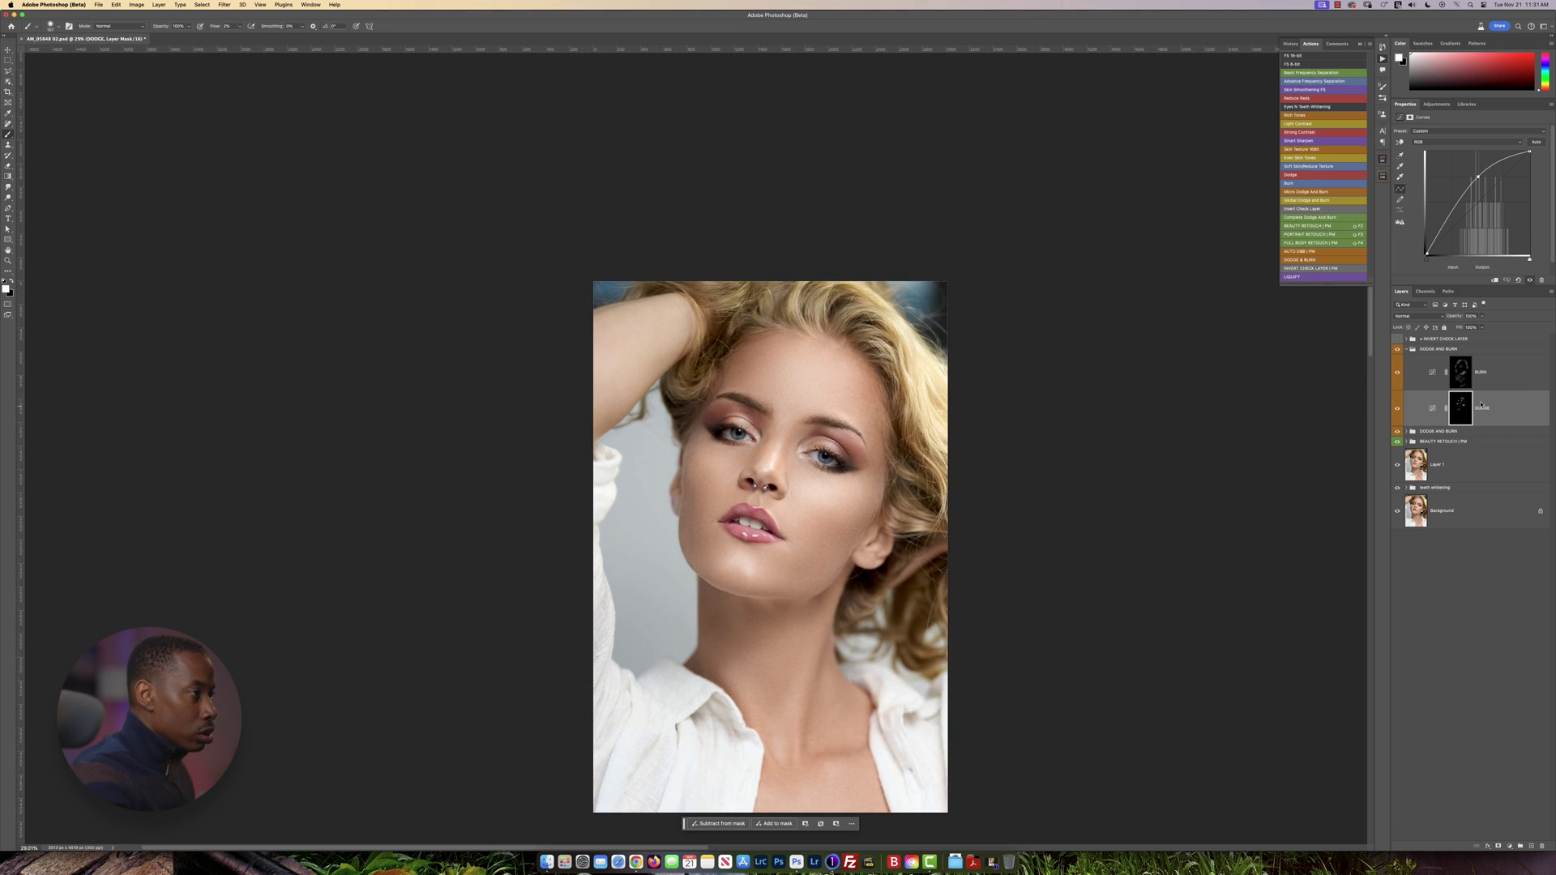
pyautogui.click(1460, 372)
pyautogui.keyDown('ctrl'); pyautogui.keyDown('alt'); pyautogui.moveTo(615, 379); pyautogui.dragTo(629, 379); pyautogui.keyUp('alt'); pyautogui.keyUp('ctrl')
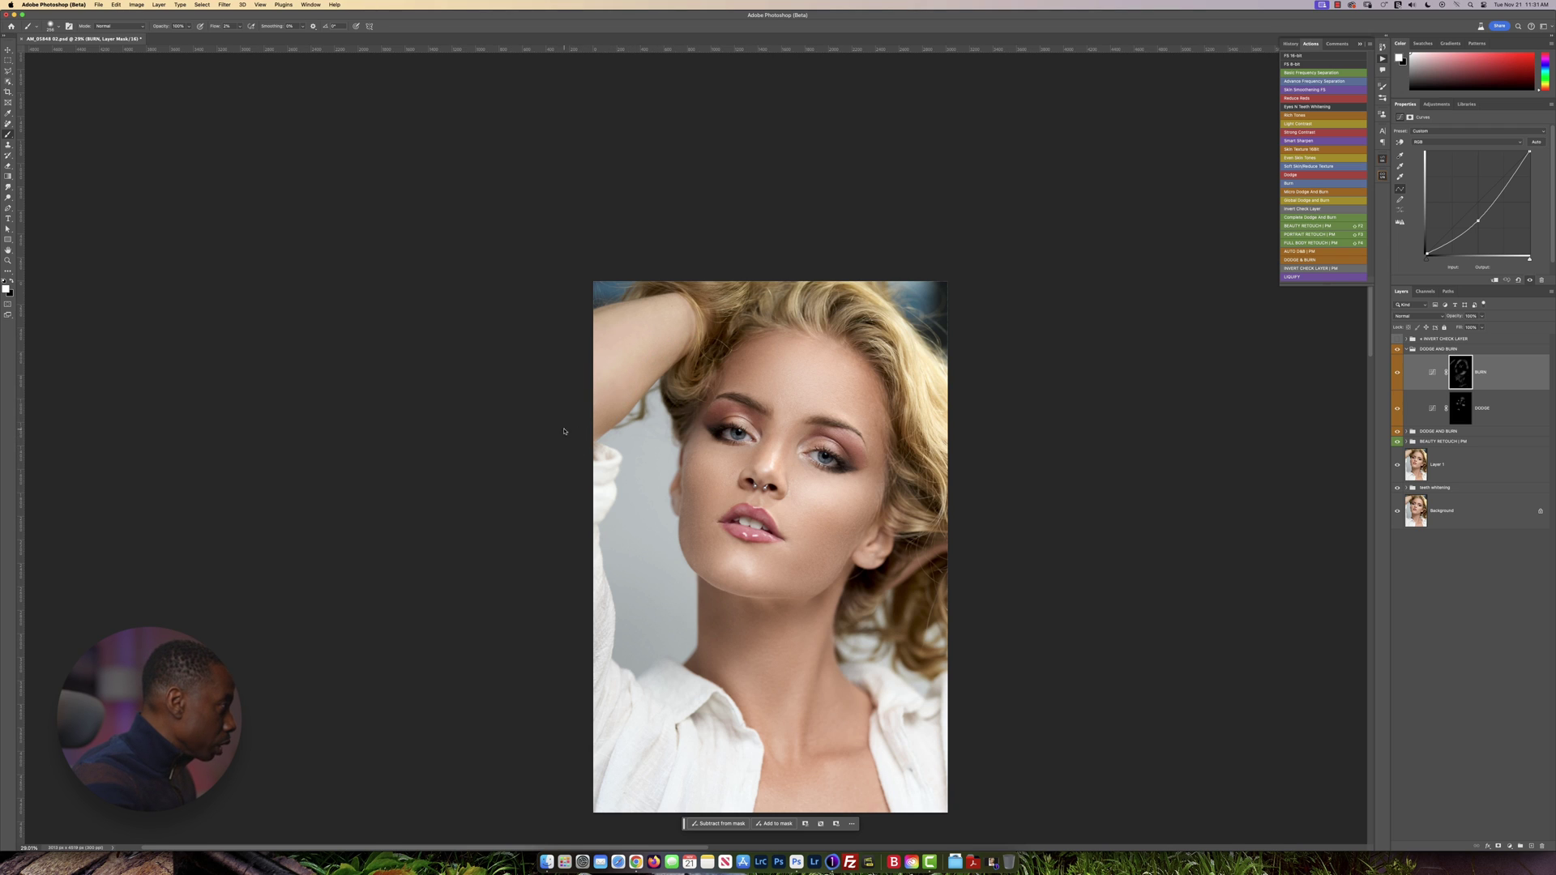
pyautogui.keyDown('ctrl'); pyautogui.keyDown('alt'); pyautogui.moveTo(651, 336); pyautogui.dragTo(649, 325); pyautogui.keyUp('alt'); pyautogui.keyUp('ctrl')
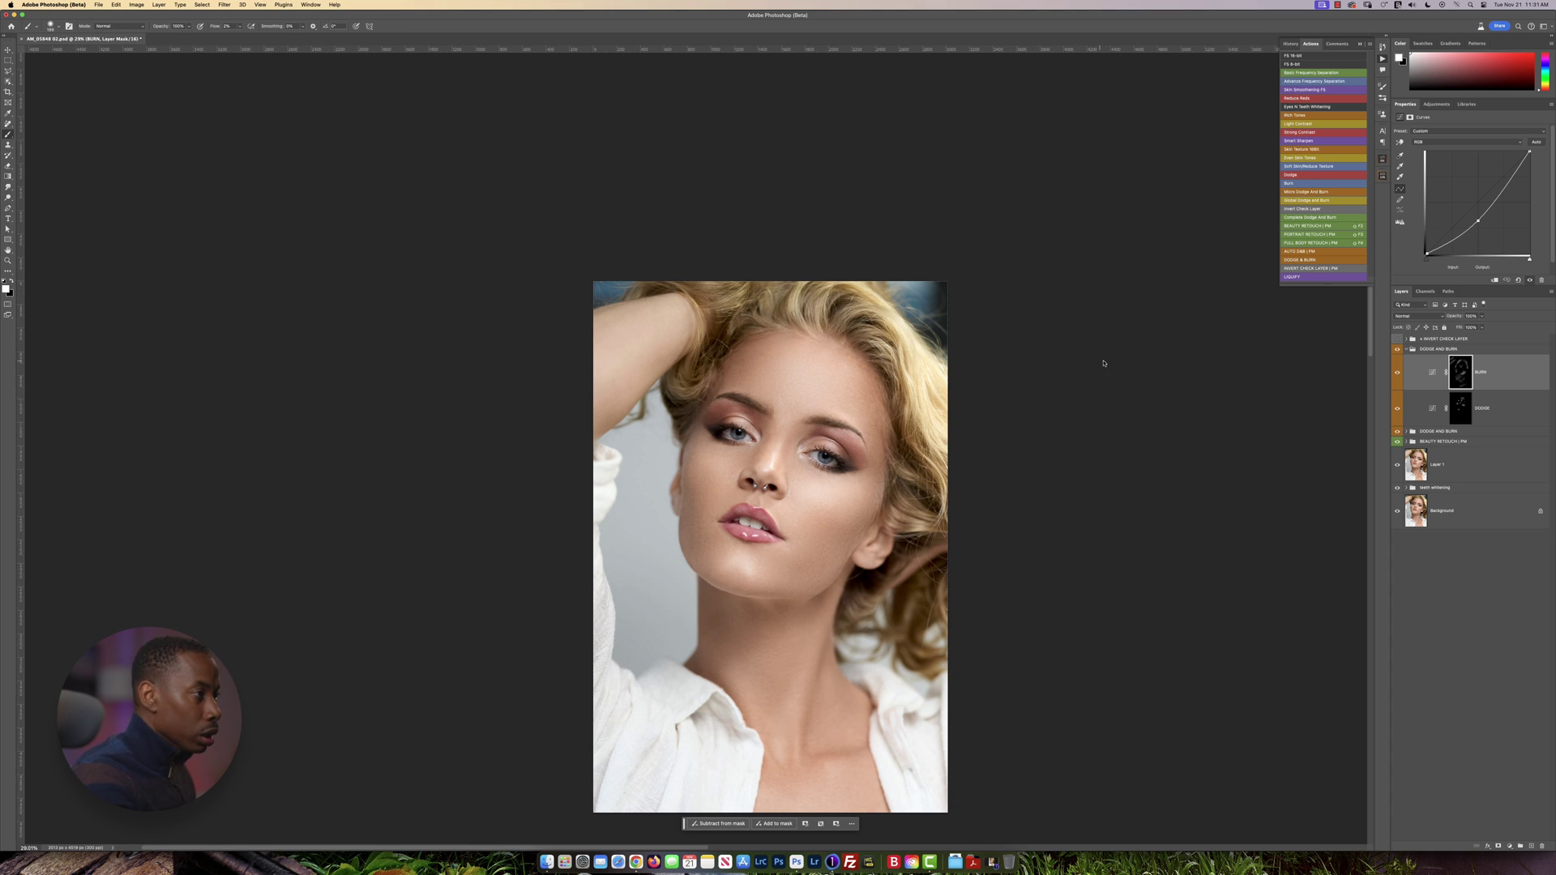
pyautogui.click(1479, 410)
pyautogui.keyDown('ctrl'); pyautogui.keyDown('alt'); pyautogui.moveTo(641, 355); pyautogui.dragTo(649, 354); pyautogui.keyUp('alt'); pyautogui.keyUp('ctrl')
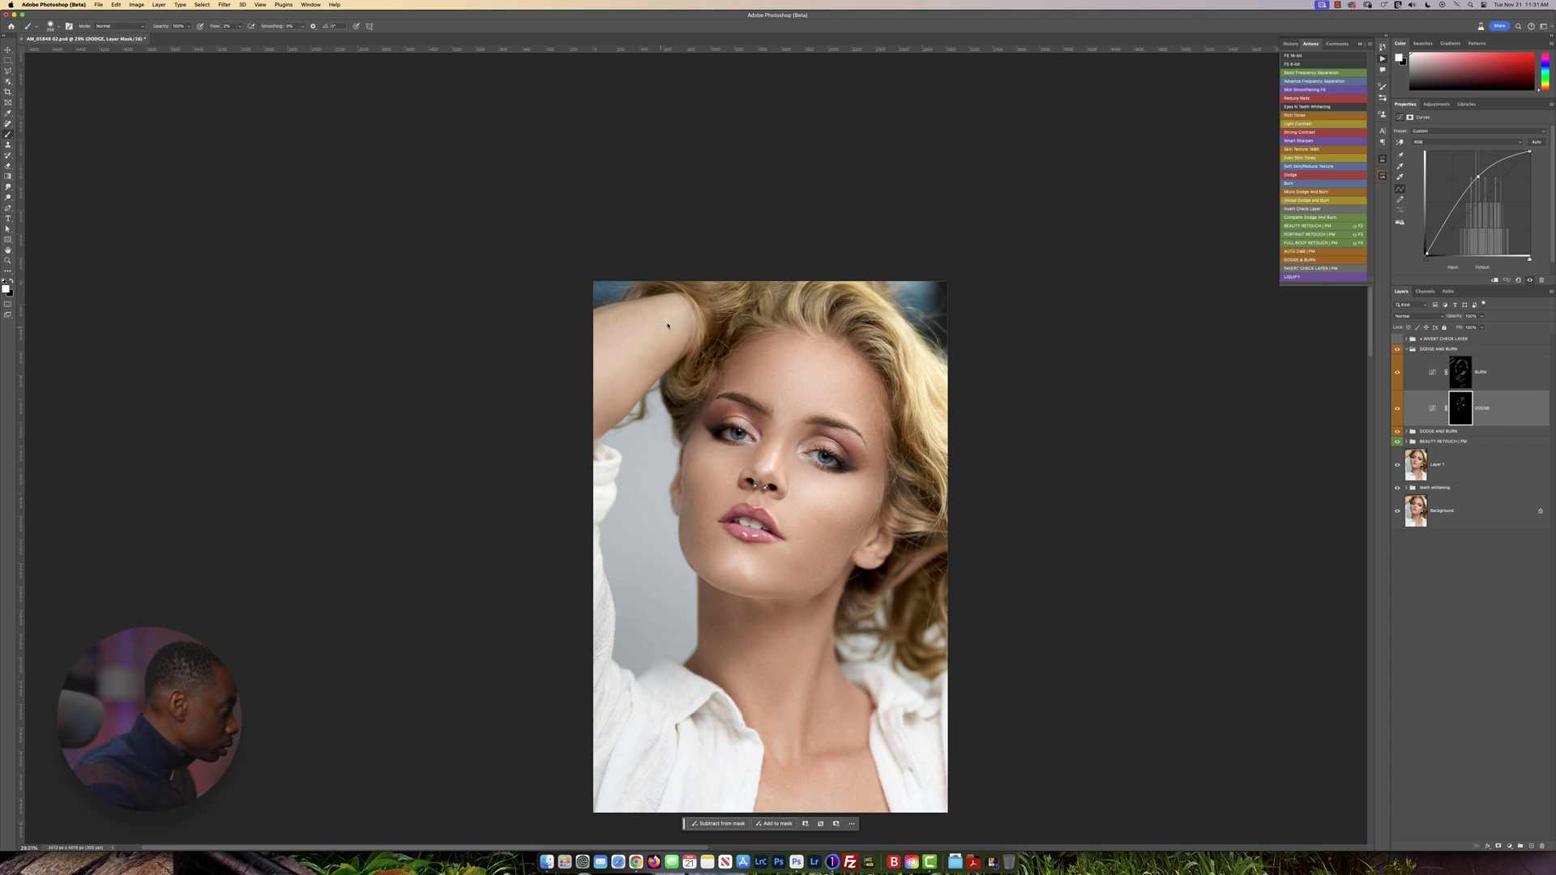
pyautogui.moveTo(850, 508)
pyautogui.keyDown('super'); pyautogui.mouseDown()
pyautogui.moveTo(873, 509)
pyautogui.moveTo(829, 510)
pyautogui.moveTo(853, 515)
pyautogui.mouseUp(); pyautogui.keyUp('super')
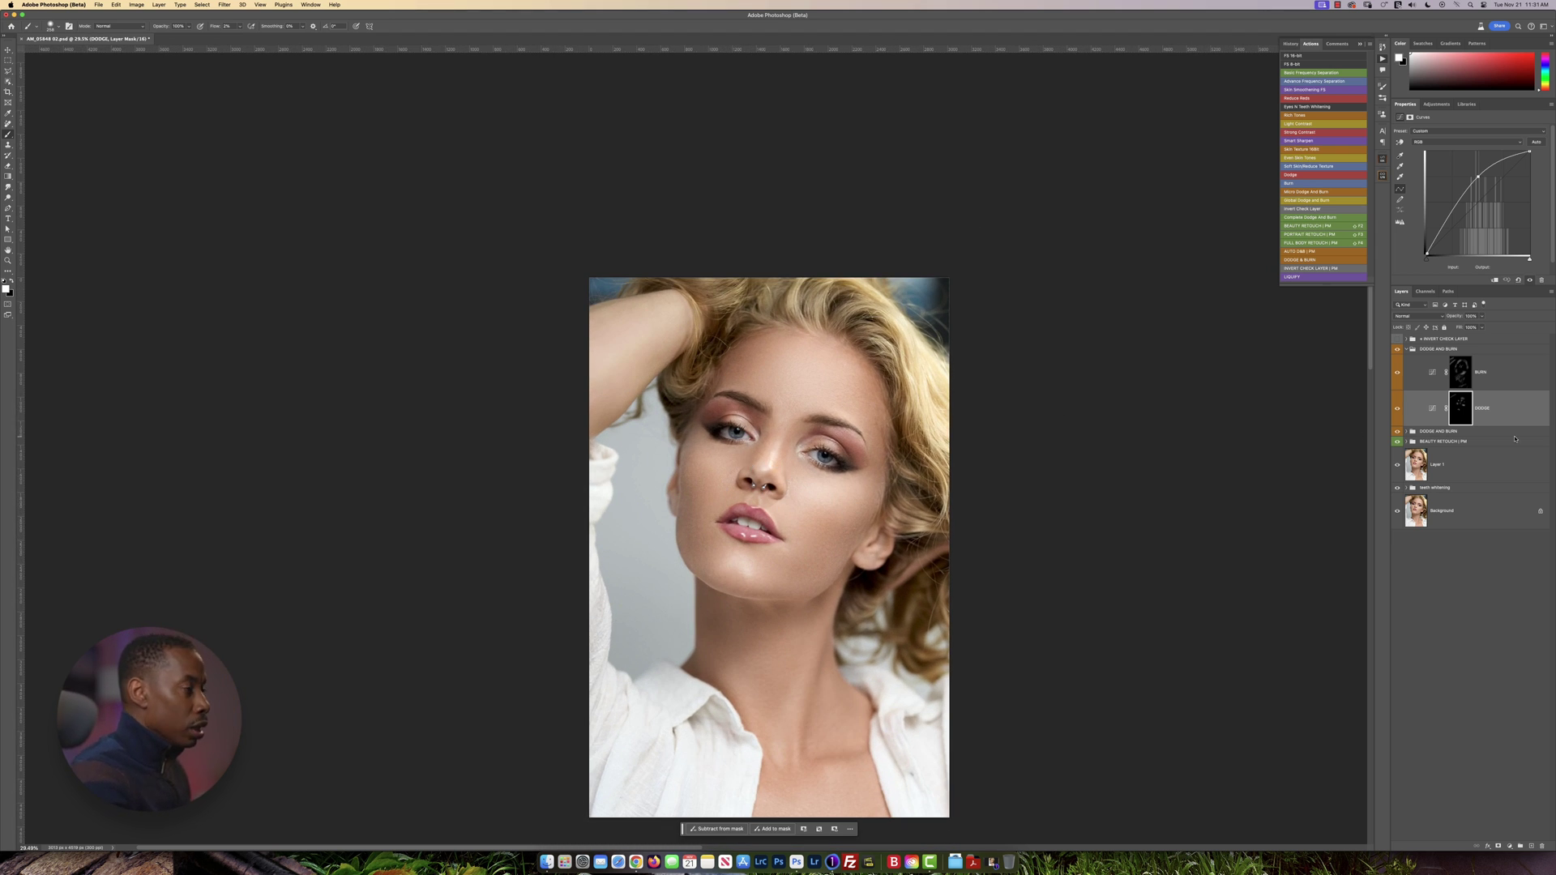
# - Collapse the upper DODGE AND BURN group, expand the lower one, and target its DODGE mask with white as foreground colour
pyautogui.click(1405, 349)
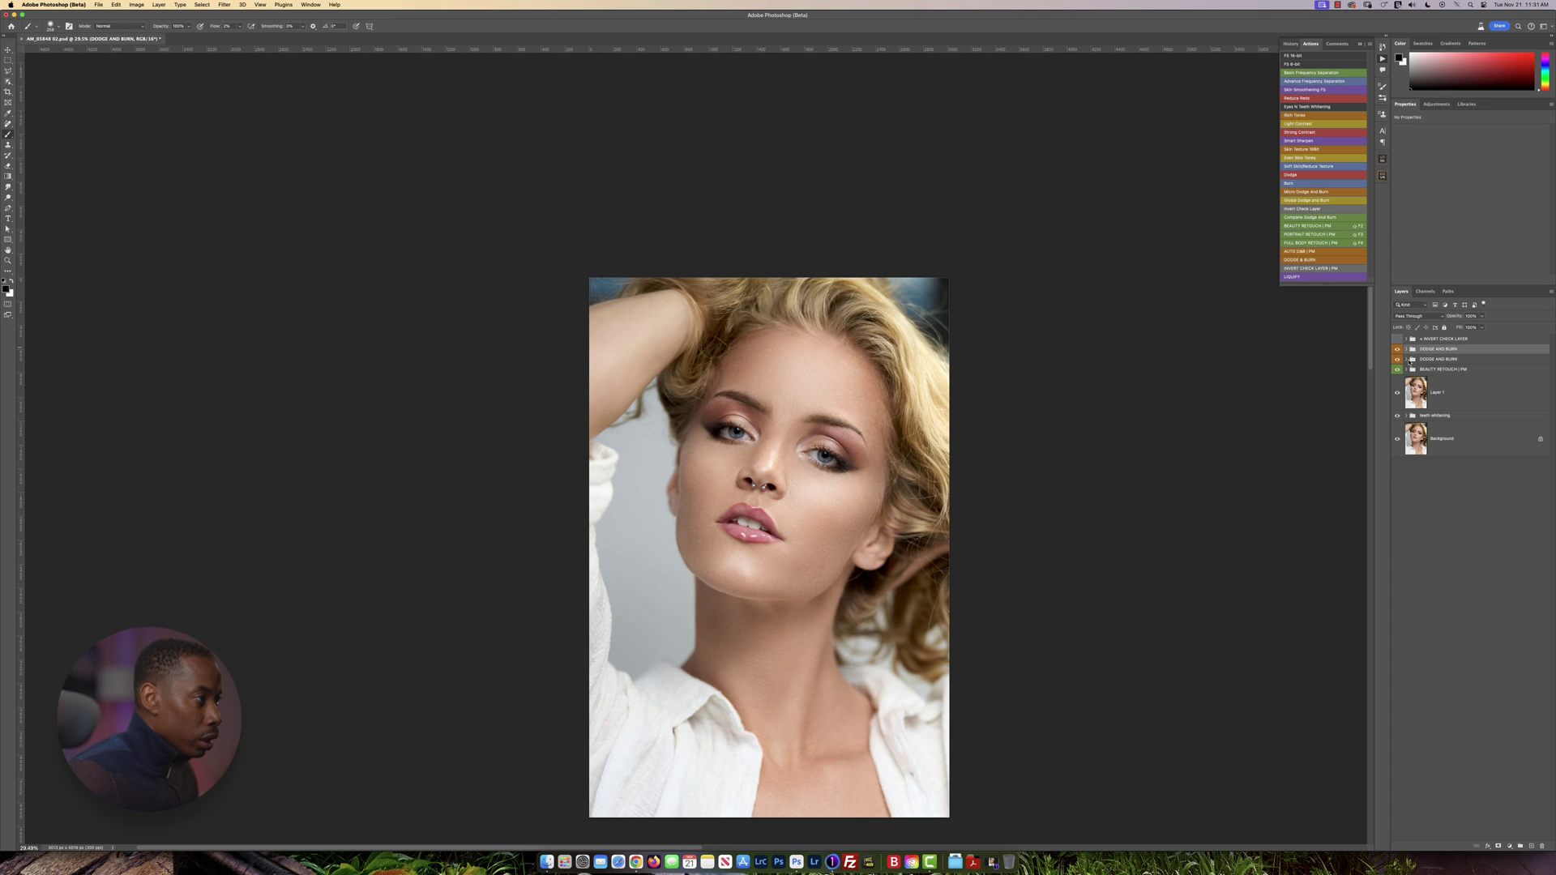
pyautogui.click(1407, 359)
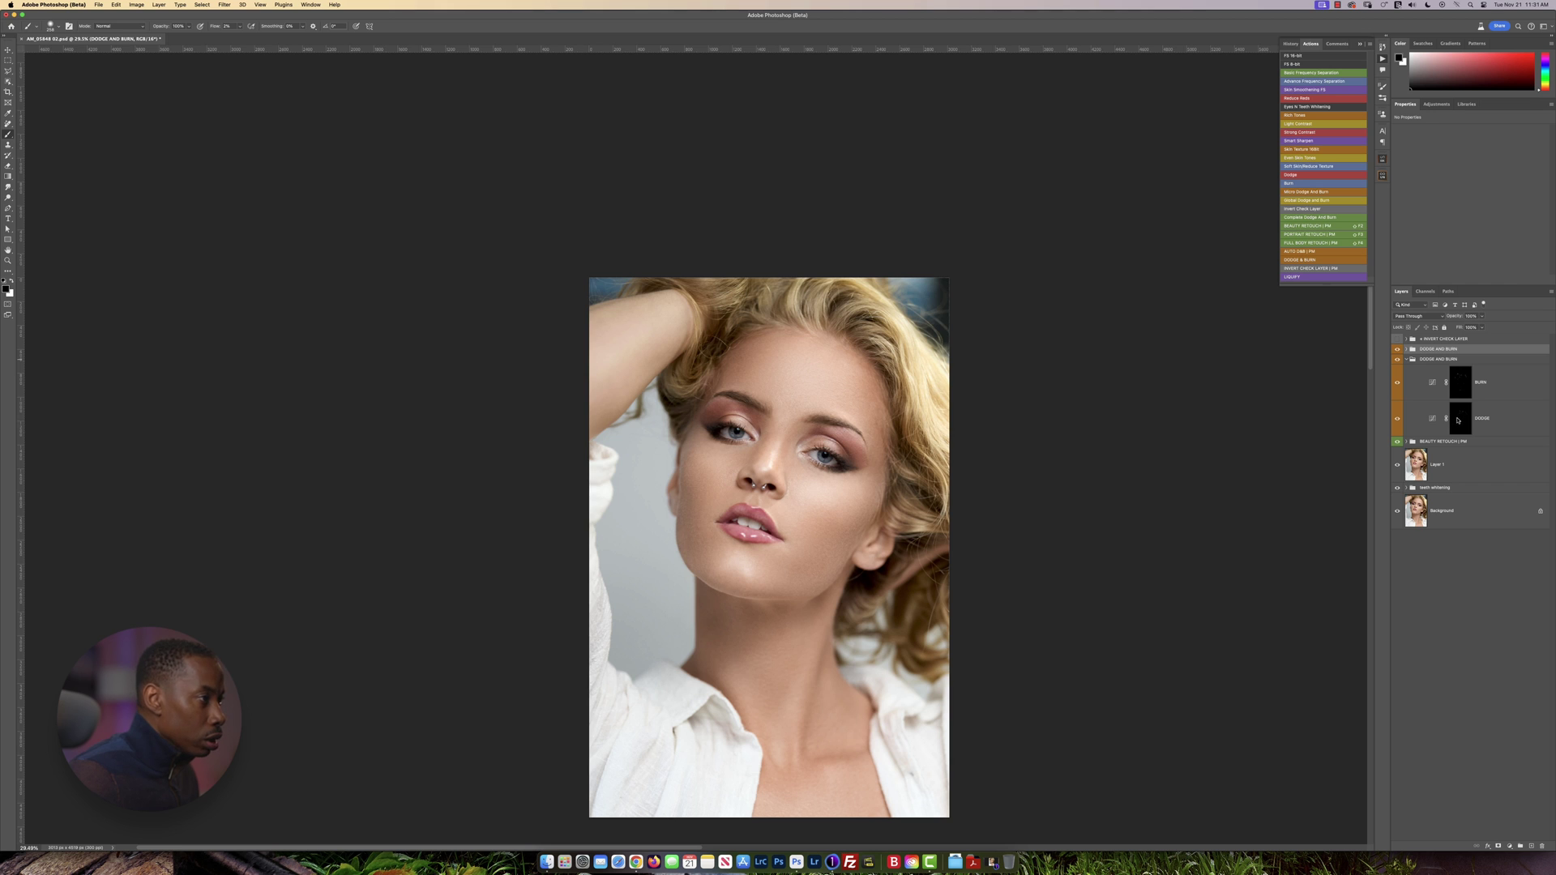
pyautogui.click(1457, 419)
pyautogui.press('x')
# - Adjust the brush flow and brush over the raised arm on the lower group's DODGE mask to lighten its uneven tones
pyautogui.press('super+plus')
pyautogui.moveTo(547, 222); pyautogui.dragTo(611, 311)
pyautogui.scroll(3, 611, 311)
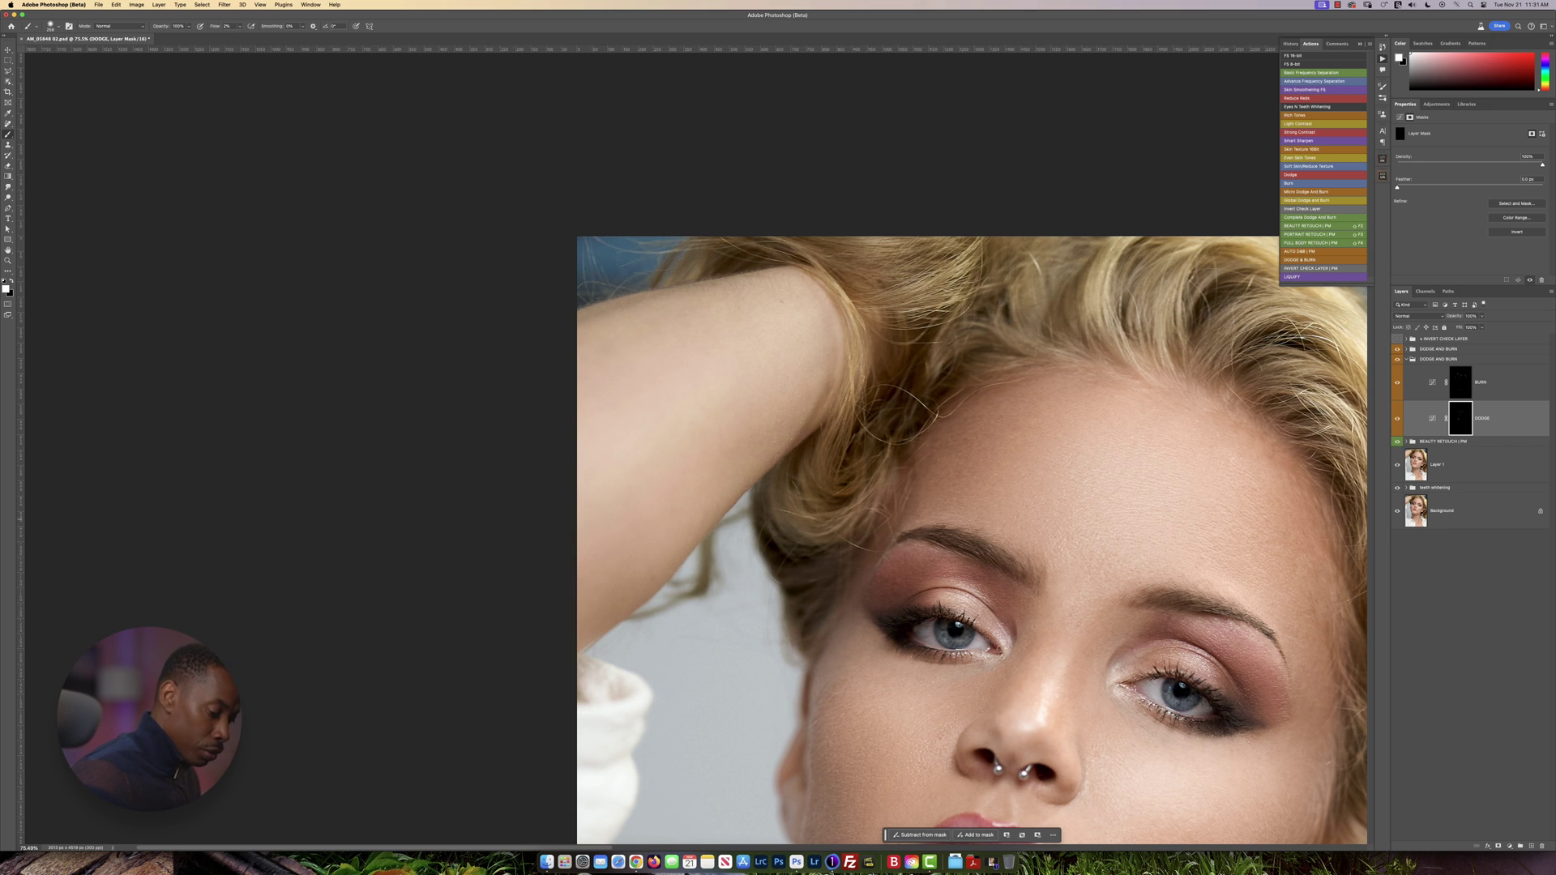
pyautogui.hotkey('shift', '0')
pyautogui.hotkey('shift', '1')
pyautogui.moveTo(643, 317); pyautogui.dragTo(609, 320)
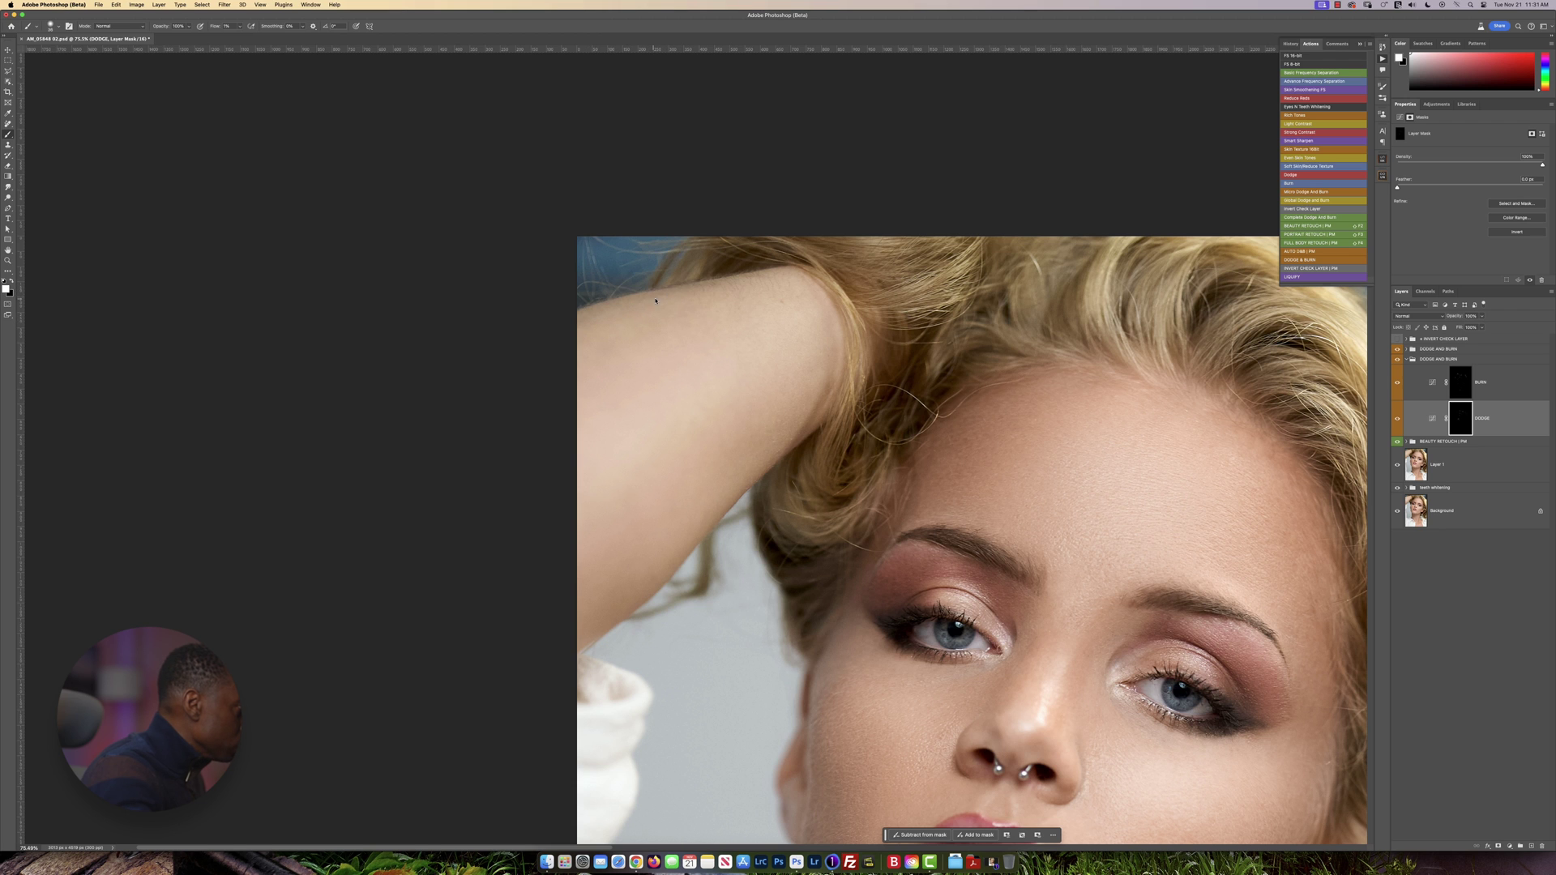
# - Compare the whole retouched portrait with the original Background layer, and examine the face up close
pyautogui.scroll(-5, 1080, 424)
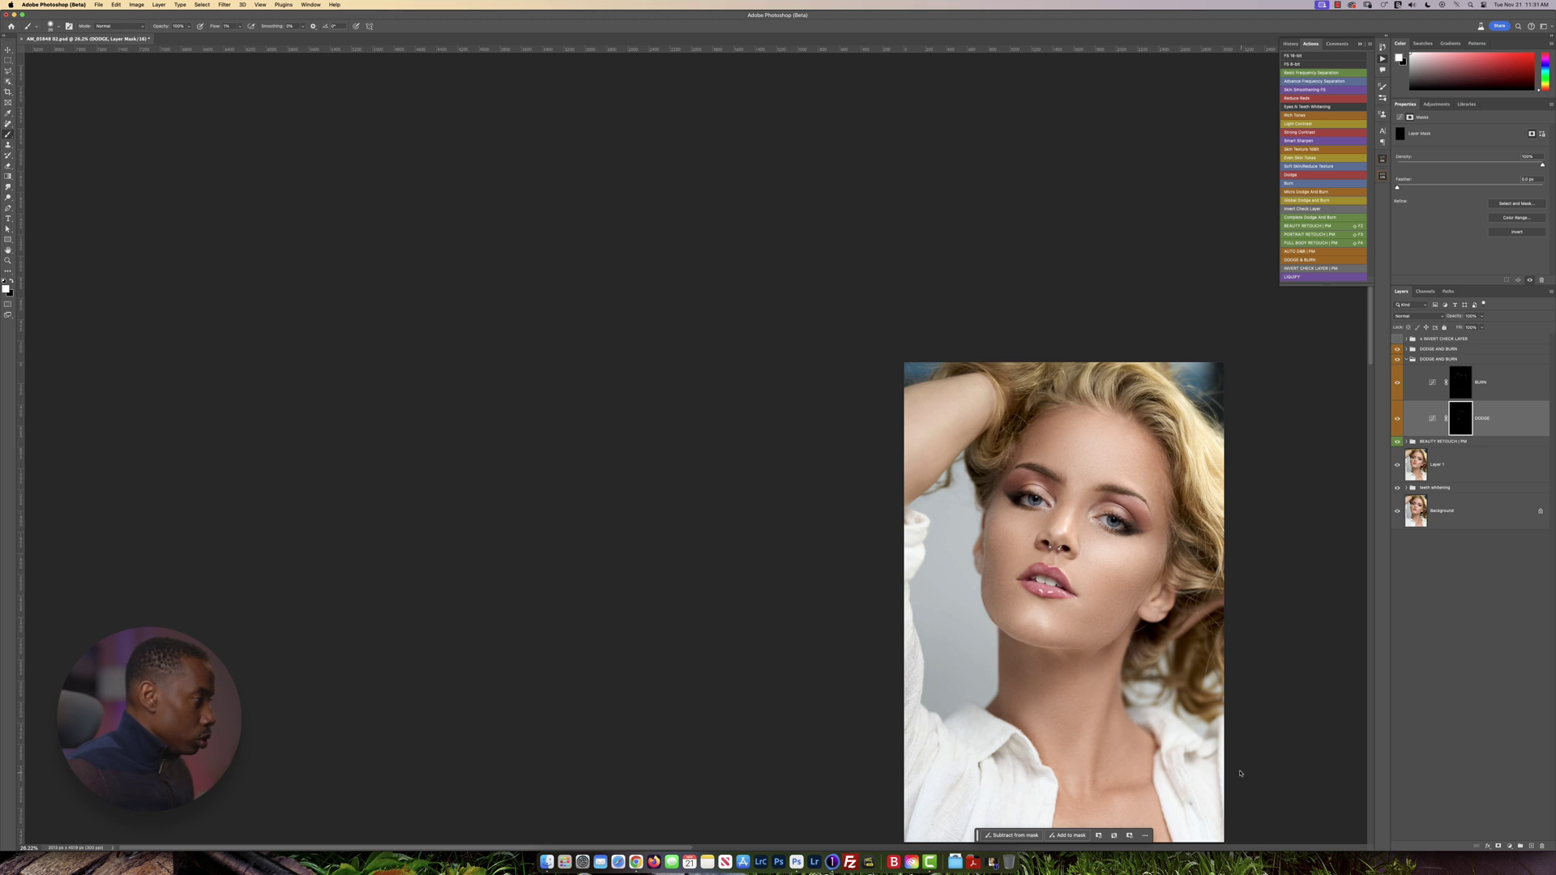
pyautogui.scroll(2, 1074, 606)
pyautogui.moveTo(1145, 605); pyautogui.dragTo(818, 462)
pyautogui.scroll(-2, 847, 412)
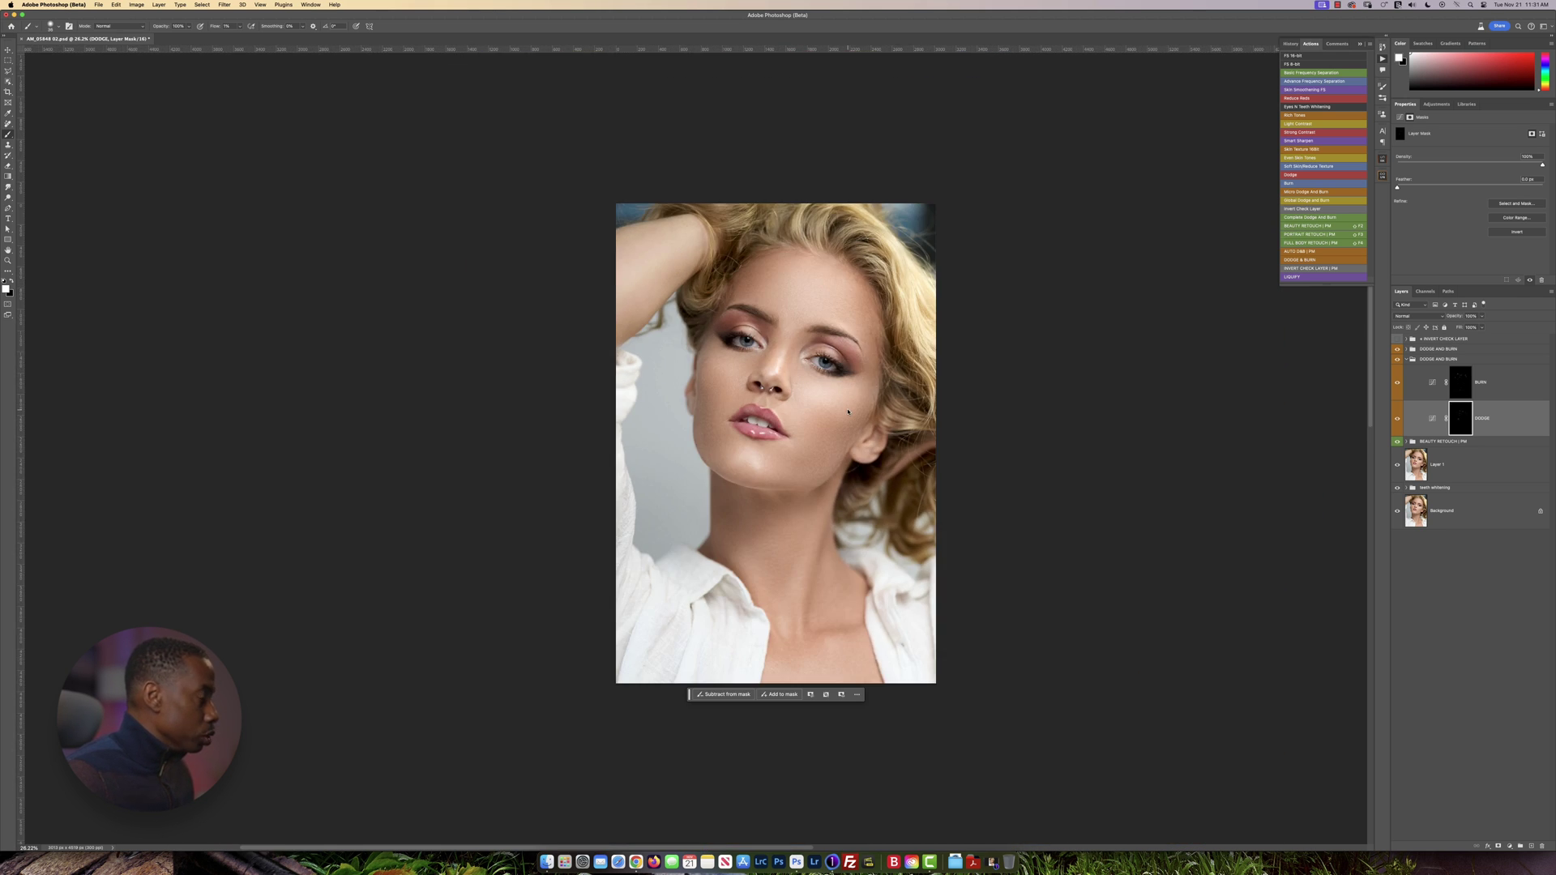
pyautogui.keyDown('alt'); pyautogui.click(1397, 511); pyautogui.keyUp('alt')
pyautogui.keyDown('alt'); pyautogui.click(1397, 511); pyautogui.keyUp('alt')
pyautogui.keyDown('alt'); pyautogui.click(1397, 511); pyautogui.keyUp('alt')
pyautogui.keyDown('alt'); pyautogui.click(1397, 511); pyautogui.keyUp('alt')
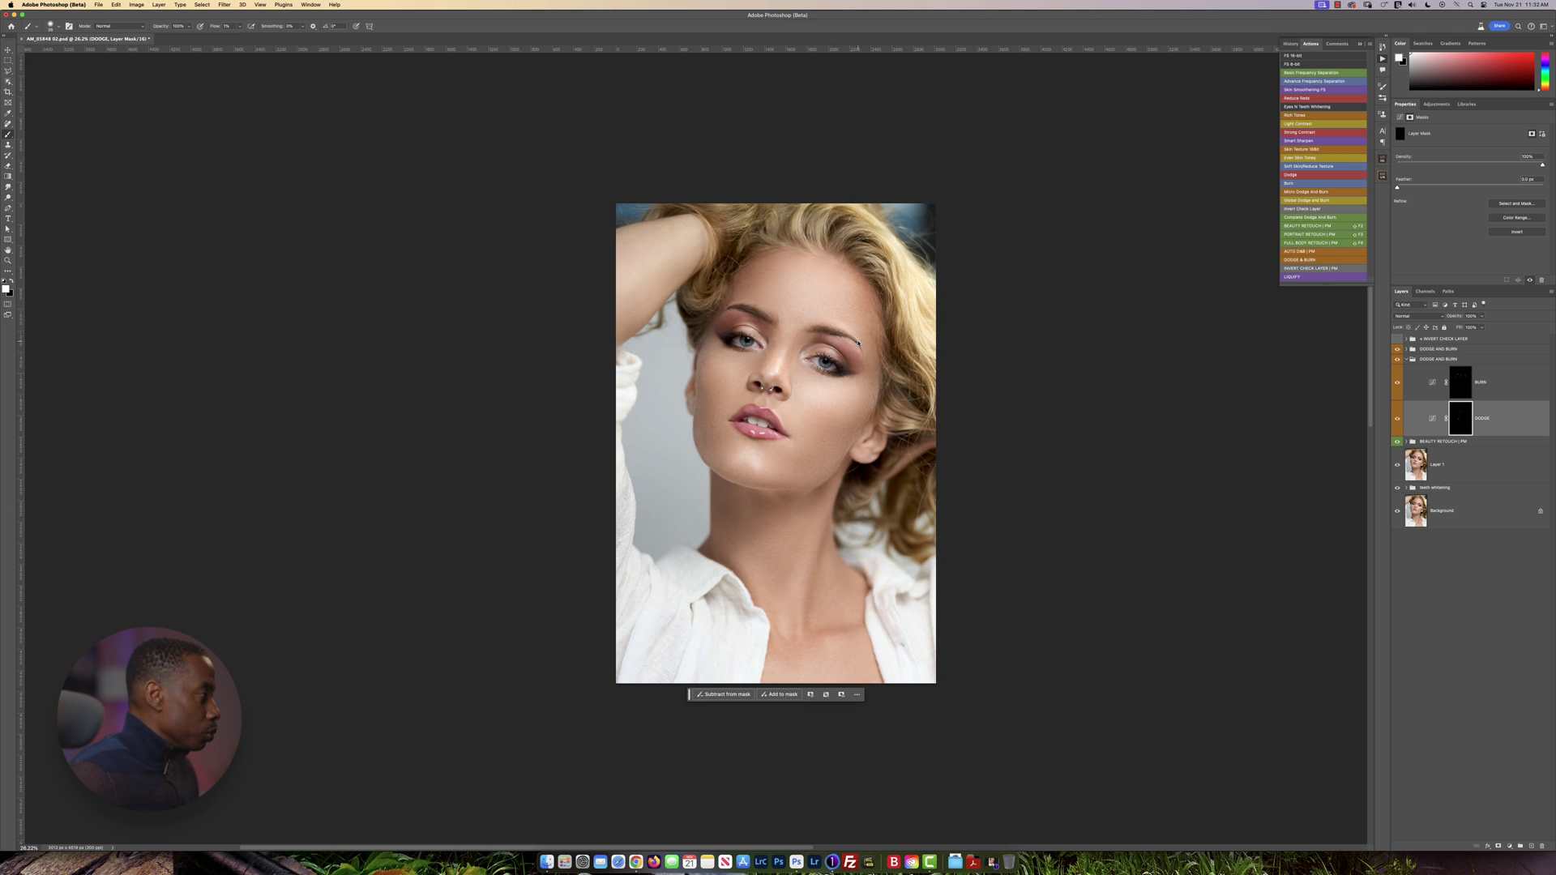
pyautogui.scroll(3, 858, 342)
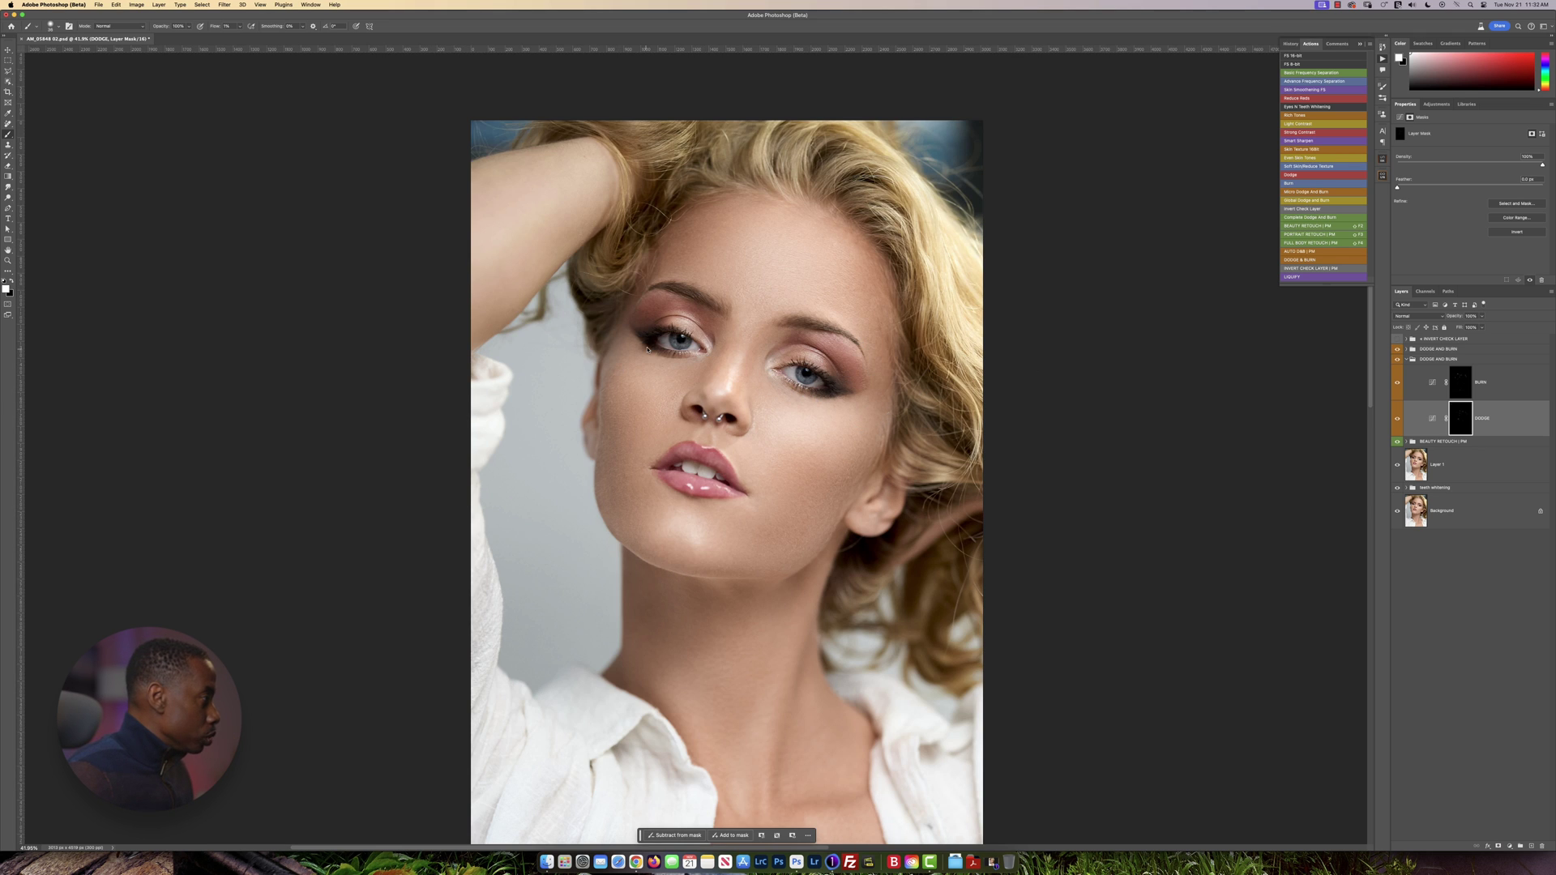
pyautogui.scroll(5, 646, 348)
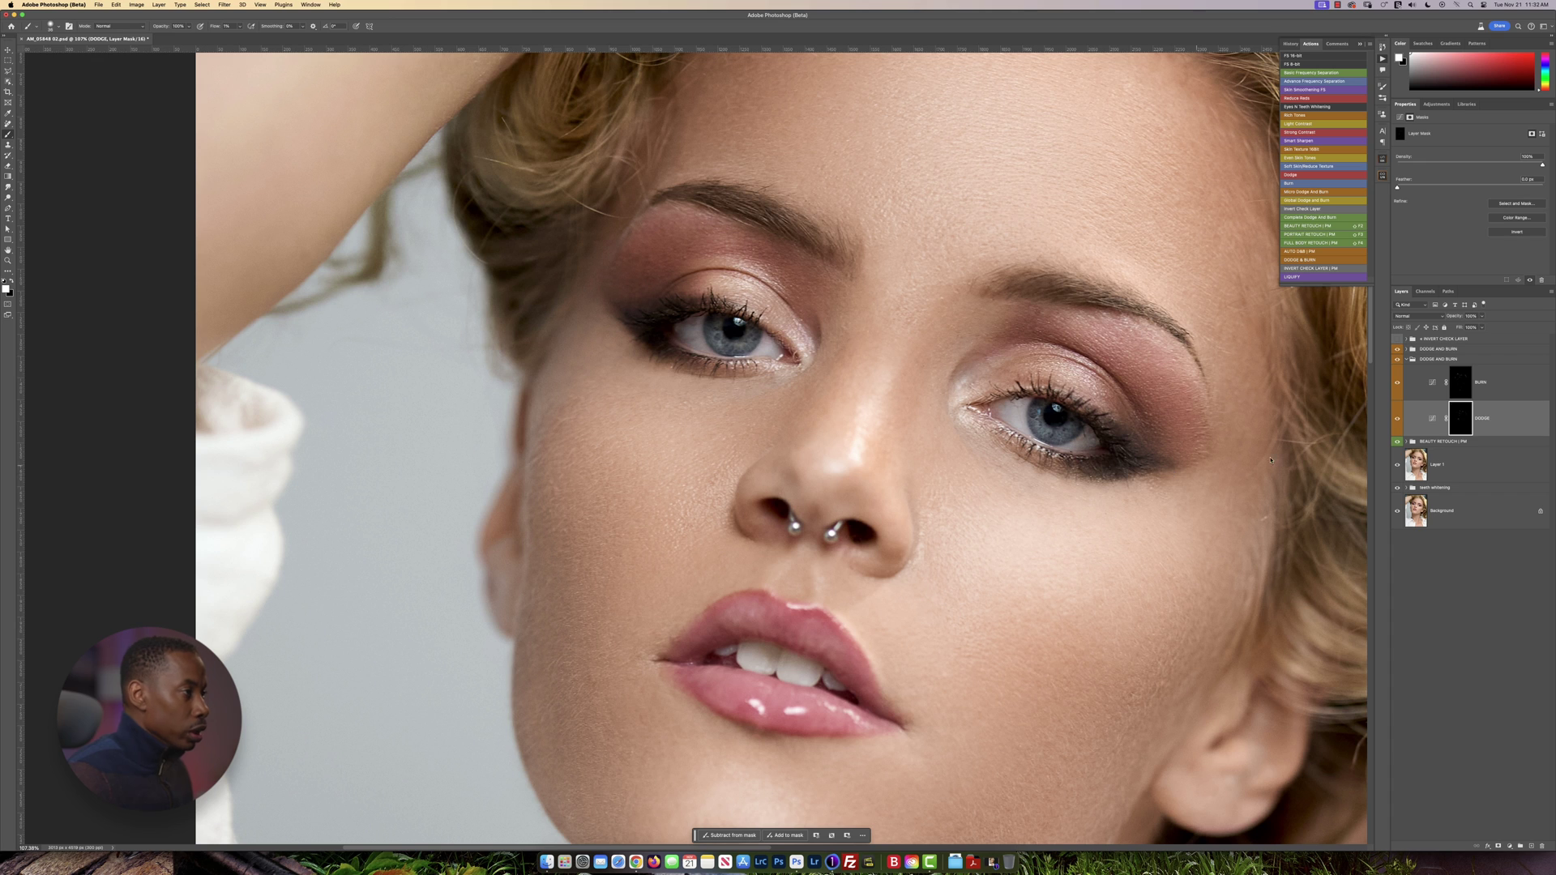
# - Collapse the lower DODGE AND BURN group and stamp all visible layers into a new layer above the upper group
pyautogui.click(1408, 359)
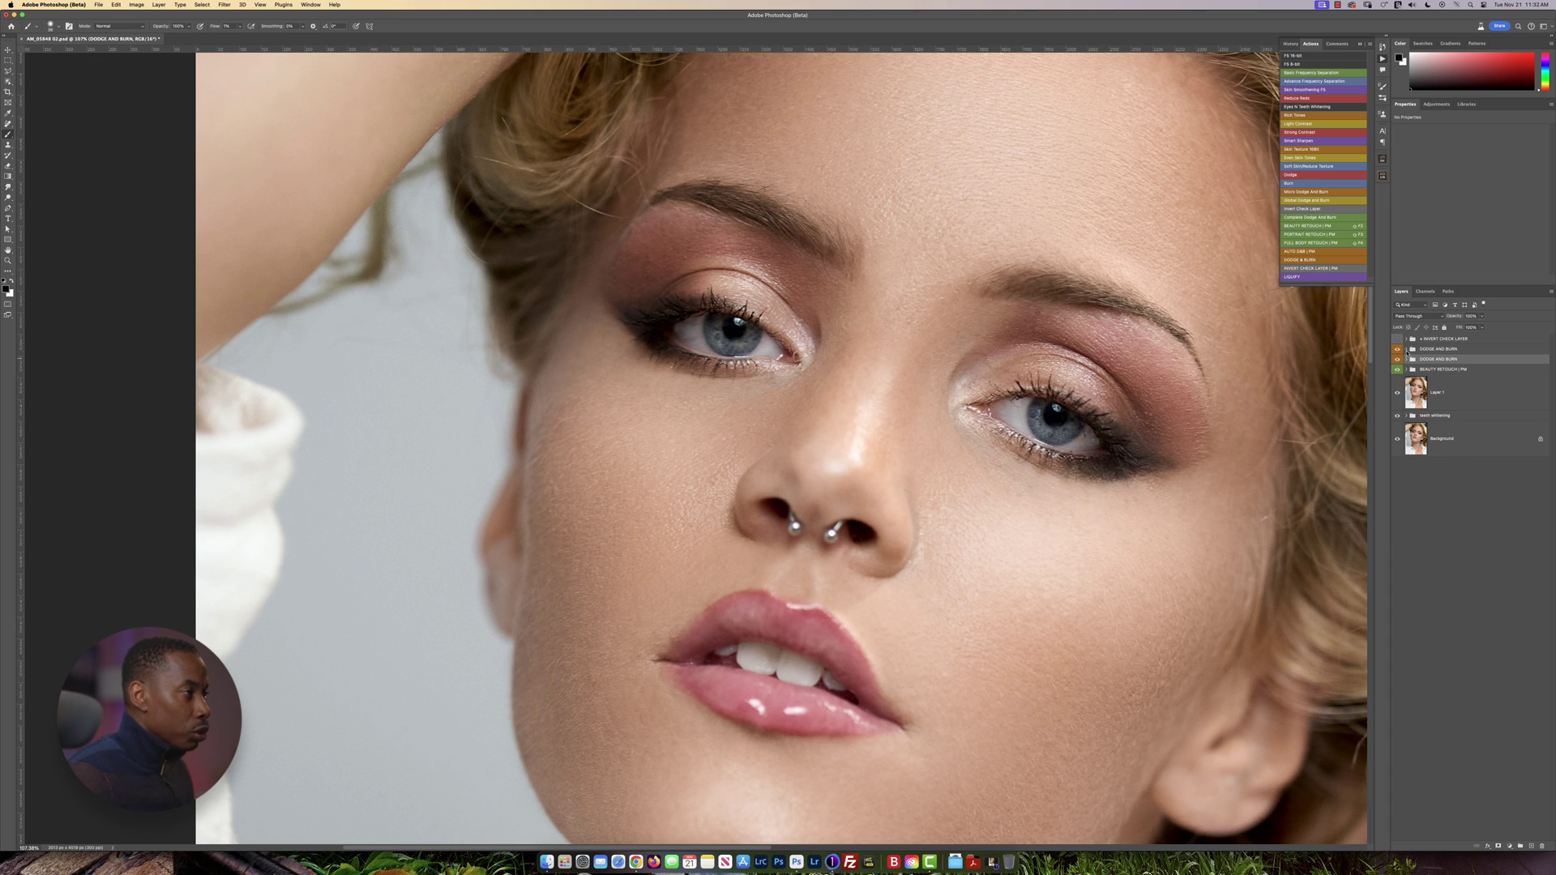
pyautogui.click(1458, 349)
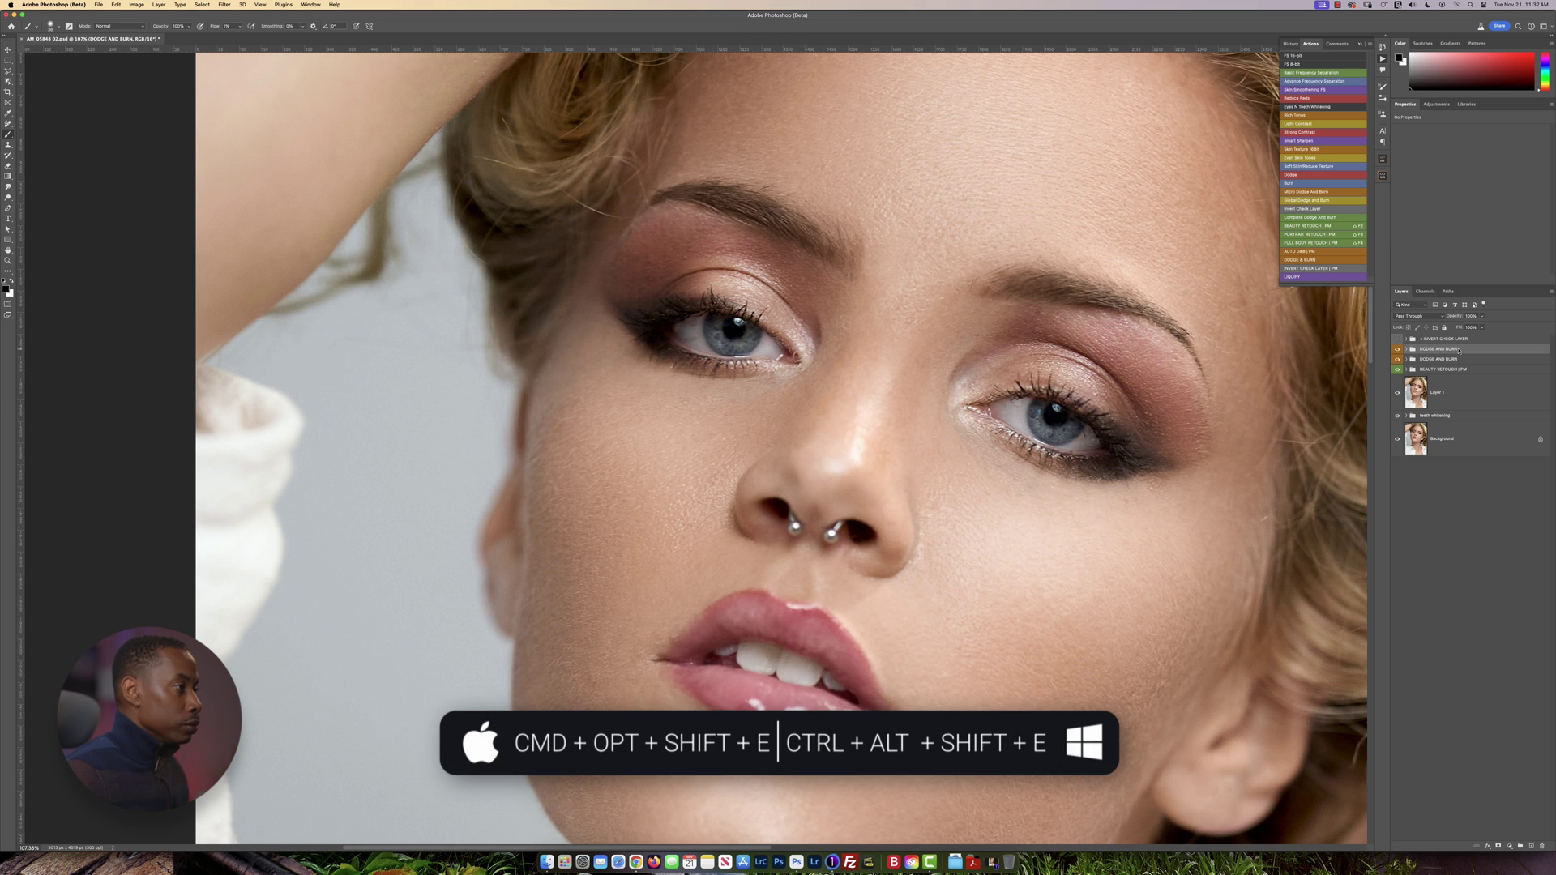
pyautogui.press('super+alt+shift+e')
# - With the Remove Tool, paint out the blemishes in the outer white of the eye nearer the raised arm
pyautogui.scroll(3, 685, 322)
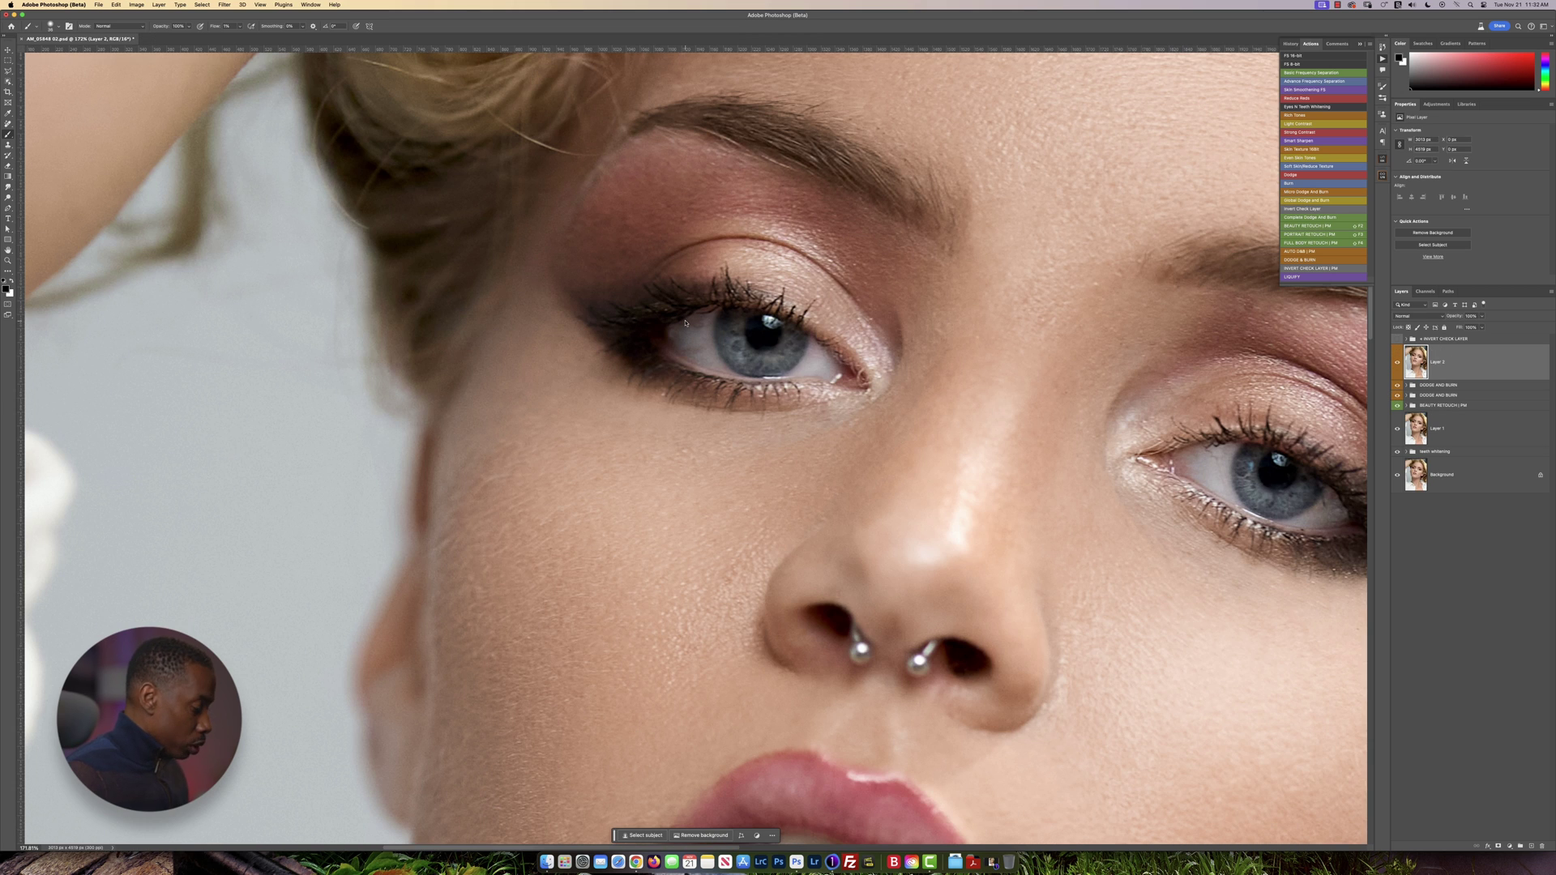
pyautogui.press('j')
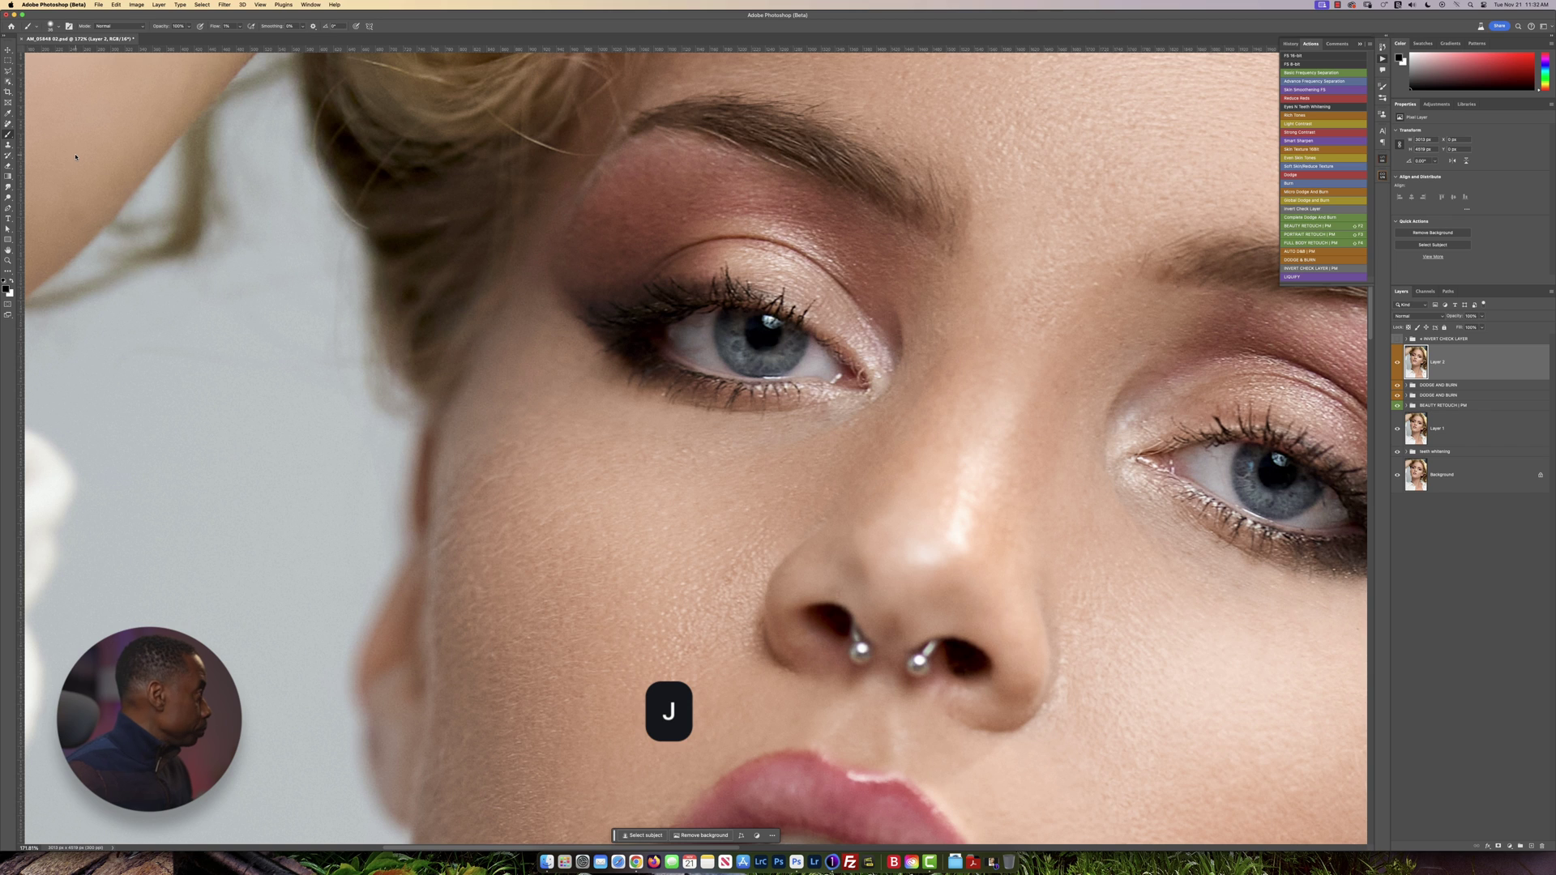
pyautogui.click(8, 124)
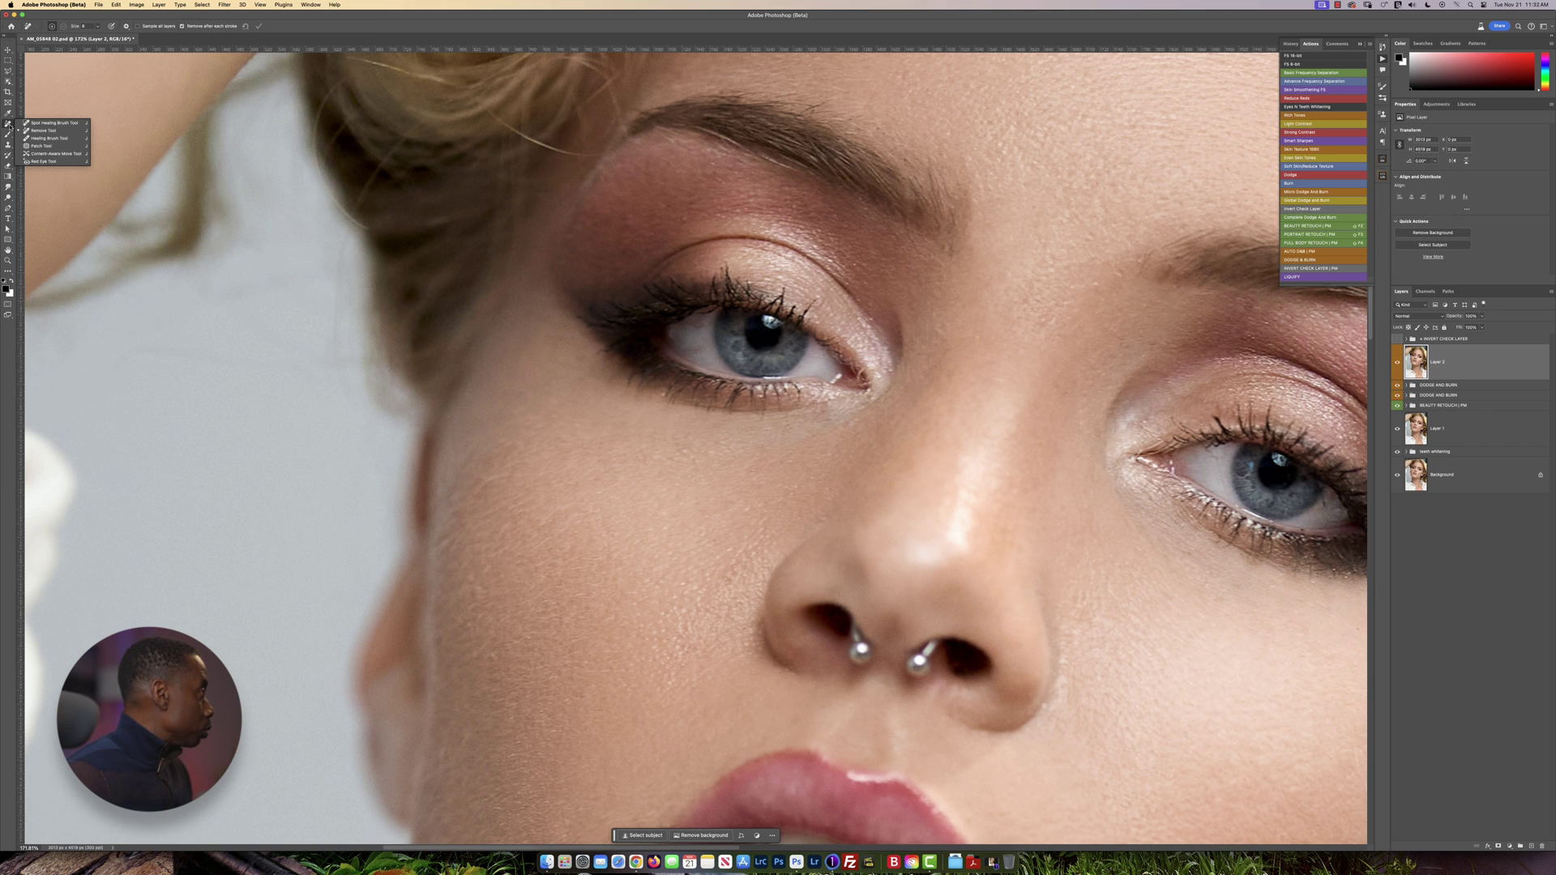
pyautogui.click(49, 131)
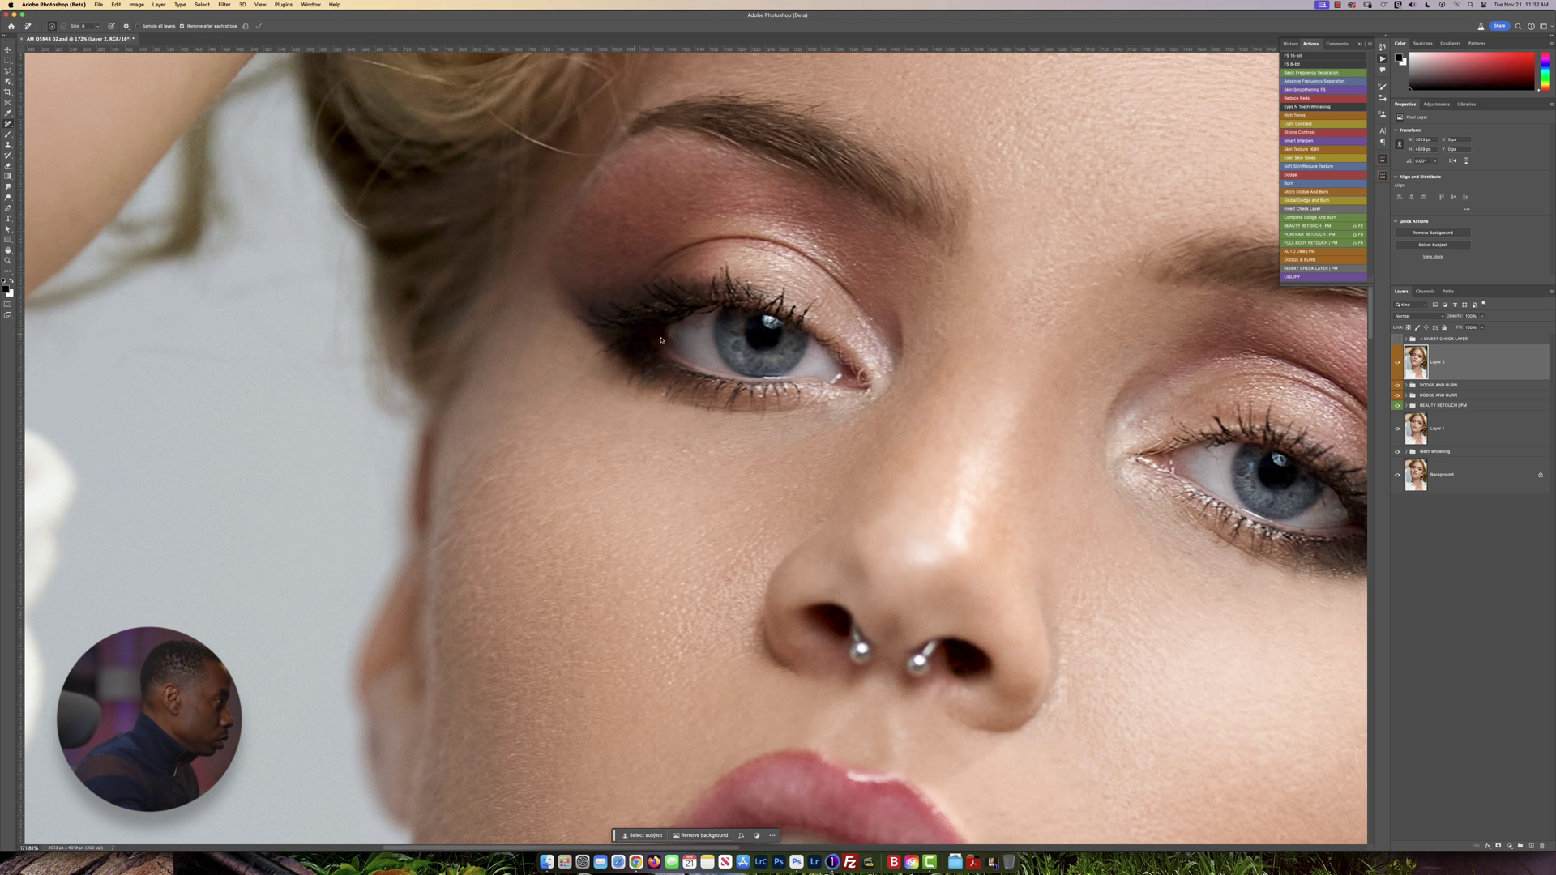
pyautogui.moveTo(693, 327)
pyautogui.mouseDown()
pyautogui.moveTo(667, 411)
pyautogui.moveTo(669, 335)
pyautogui.mouseUp()
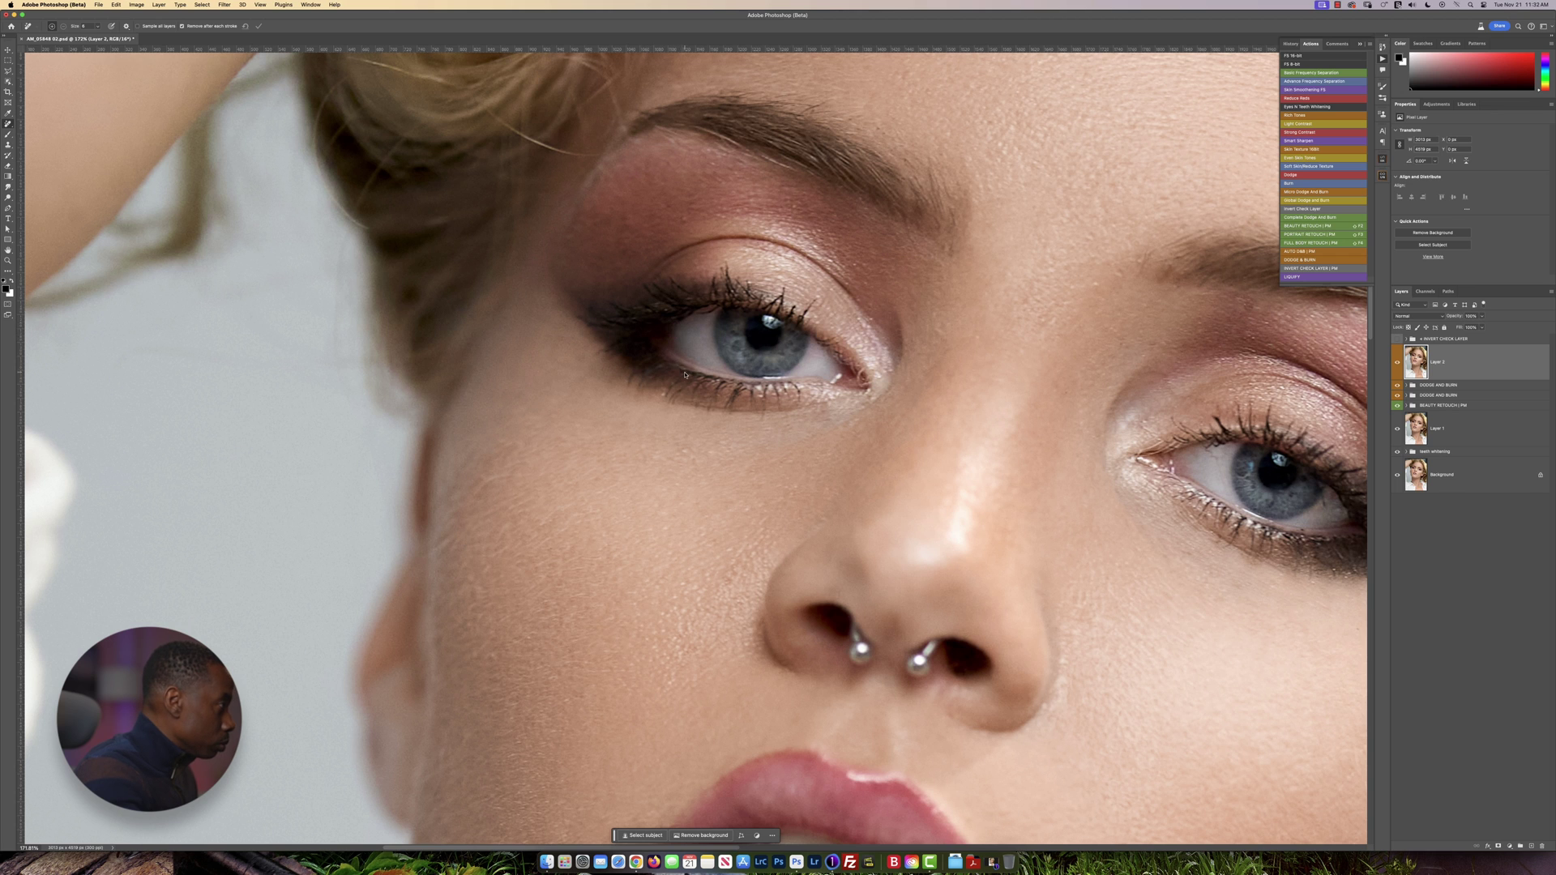
# - Paint out the blemishes in the outer white of the other eye with the Remove Tool
pyautogui.hscroll(3, 1025, 439)
pyautogui.scroll(-1, 1026, 438)
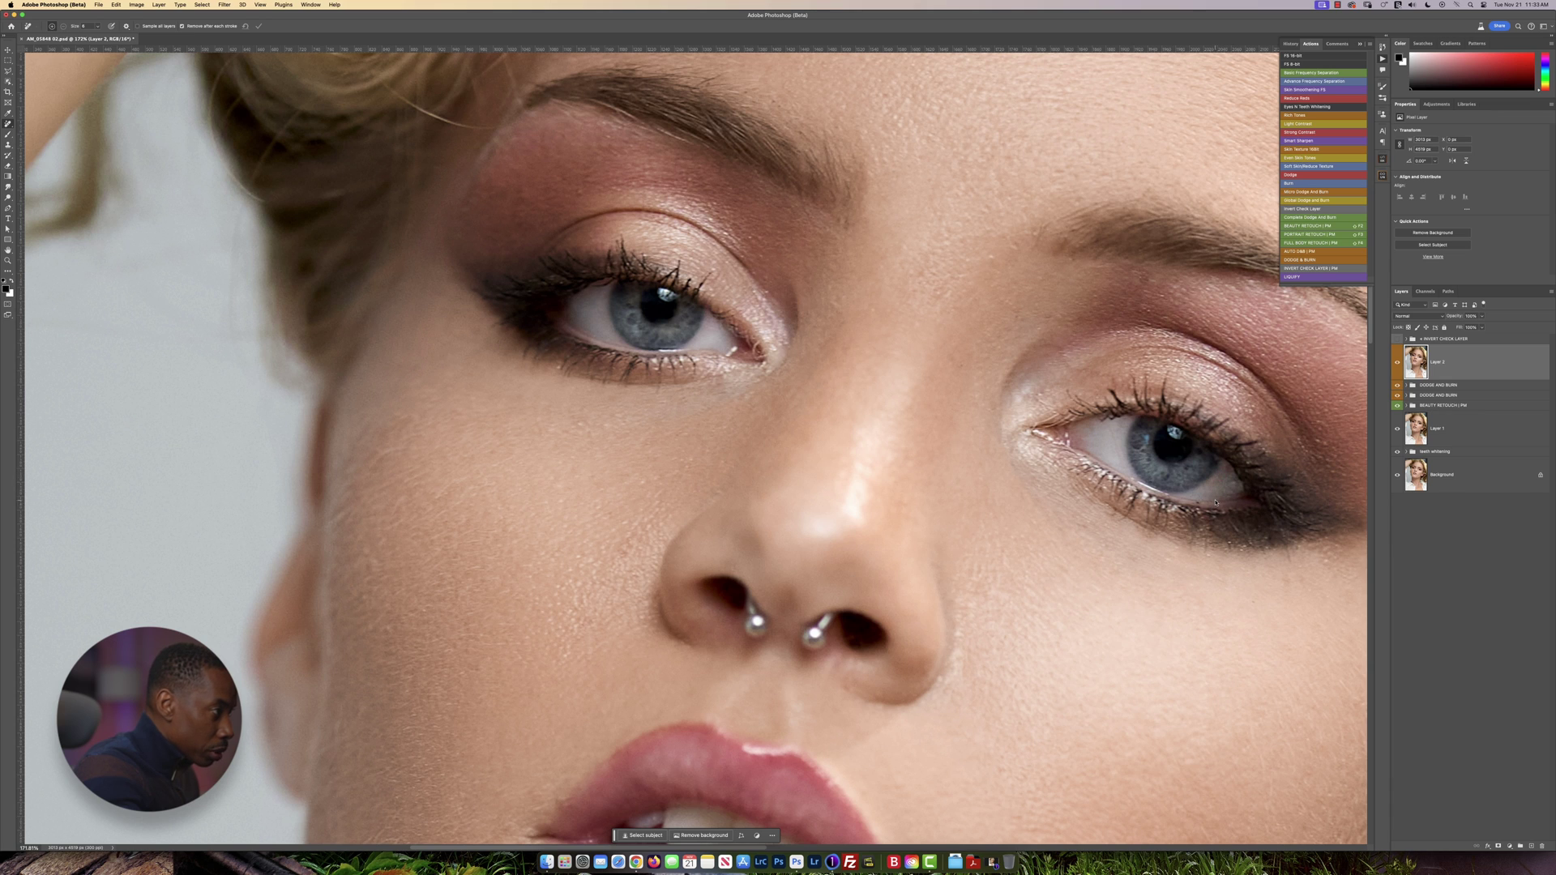
pyautogui.moveTo(1229, 468); pyautogui.dragTo(1227, 497)
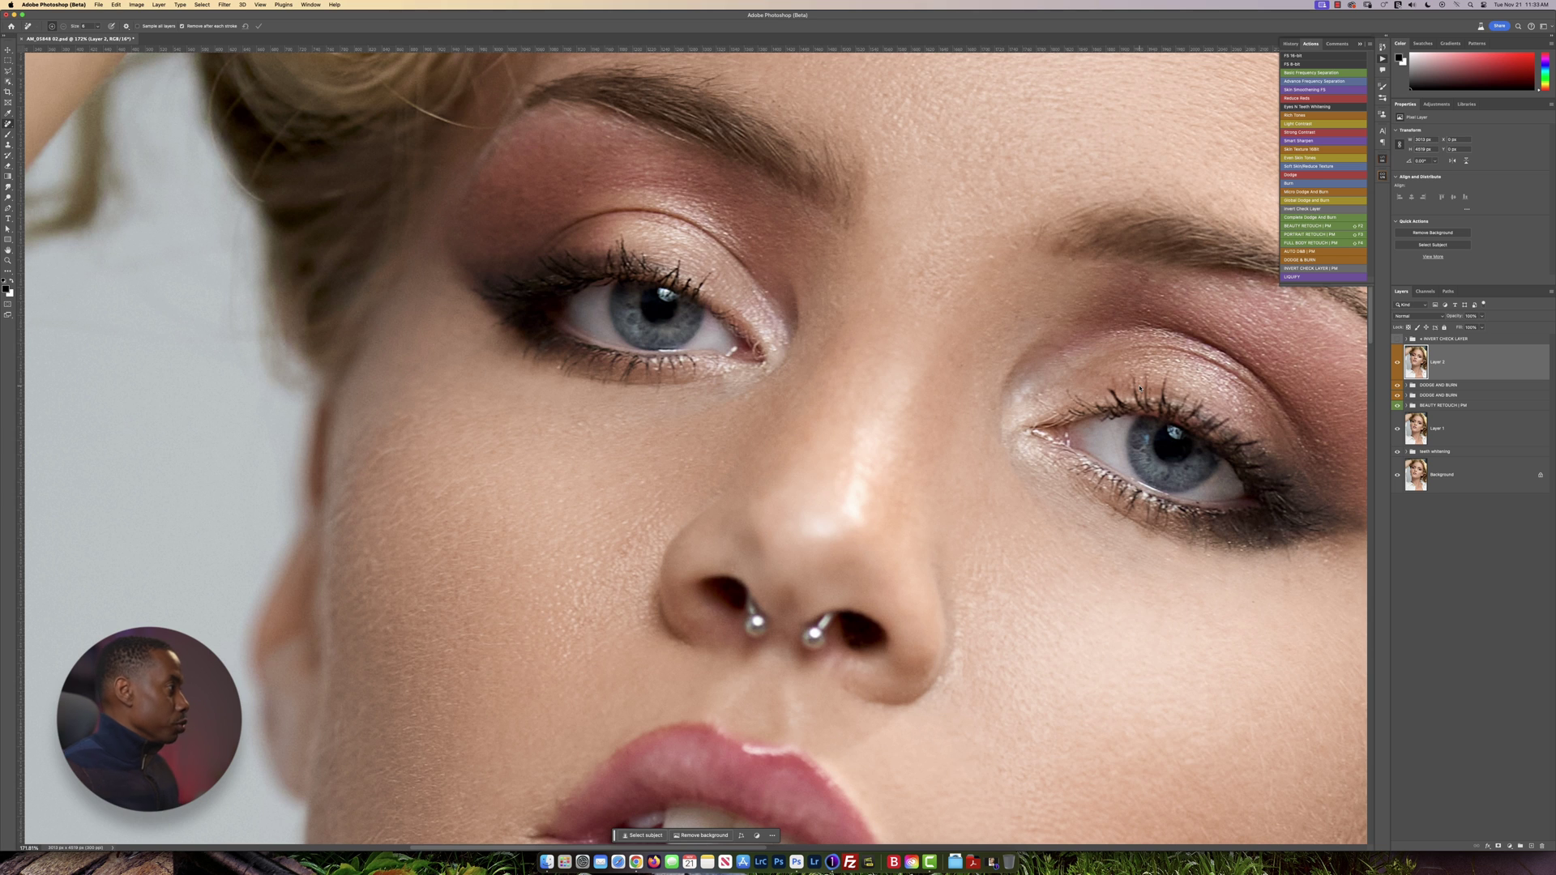
# - Check the cleaned eyes and compare the retouched face with the original Background layer
pyautogui.scroll(-2, 1139, 389)
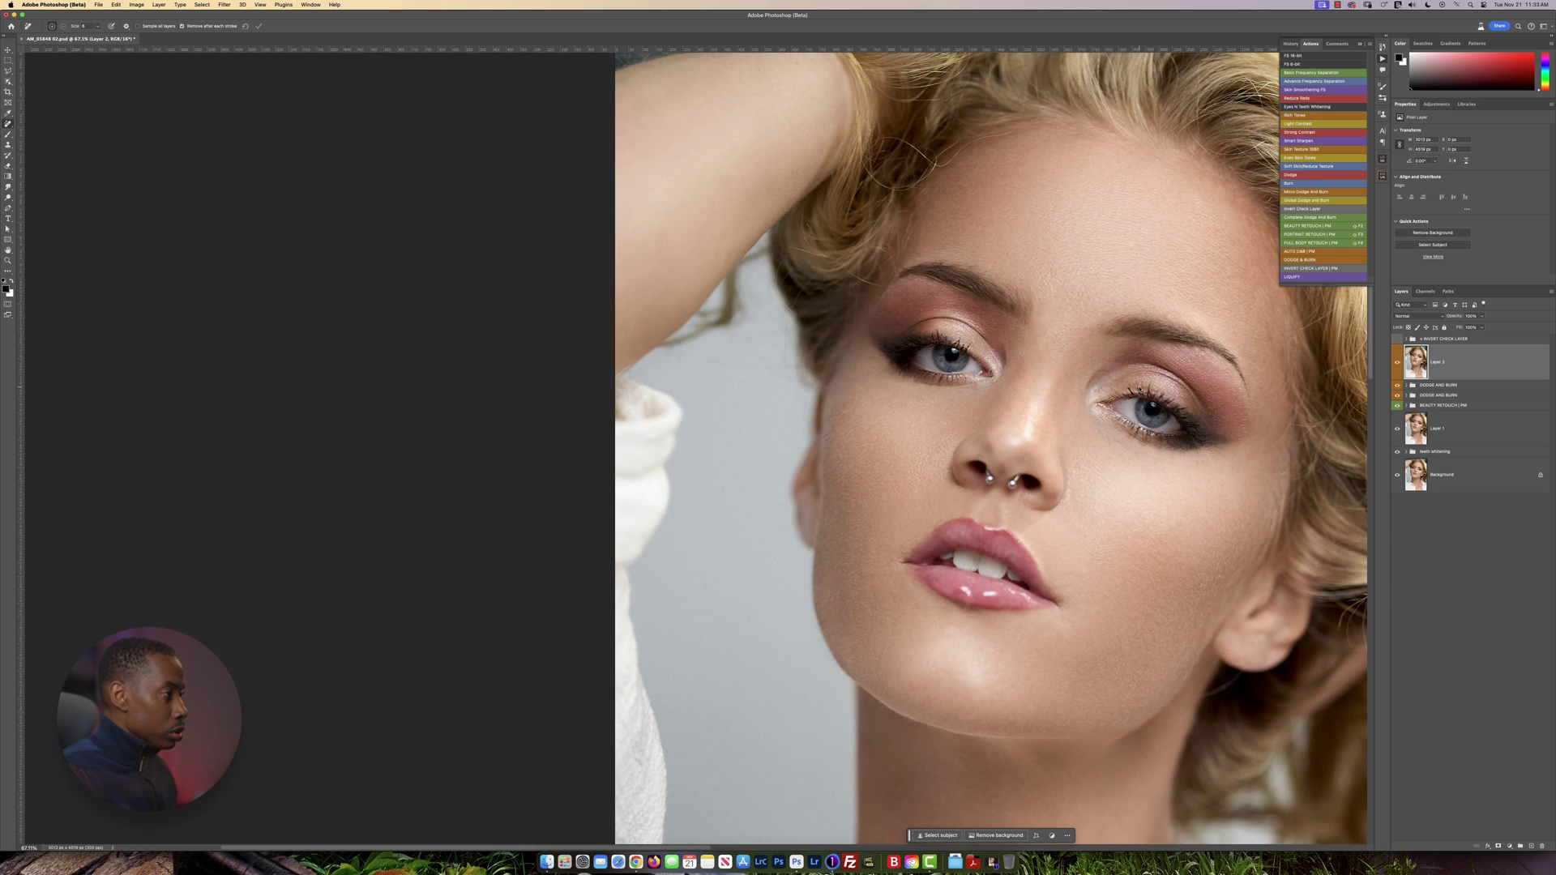
pyautogui.scroll(2, 1139, 388)
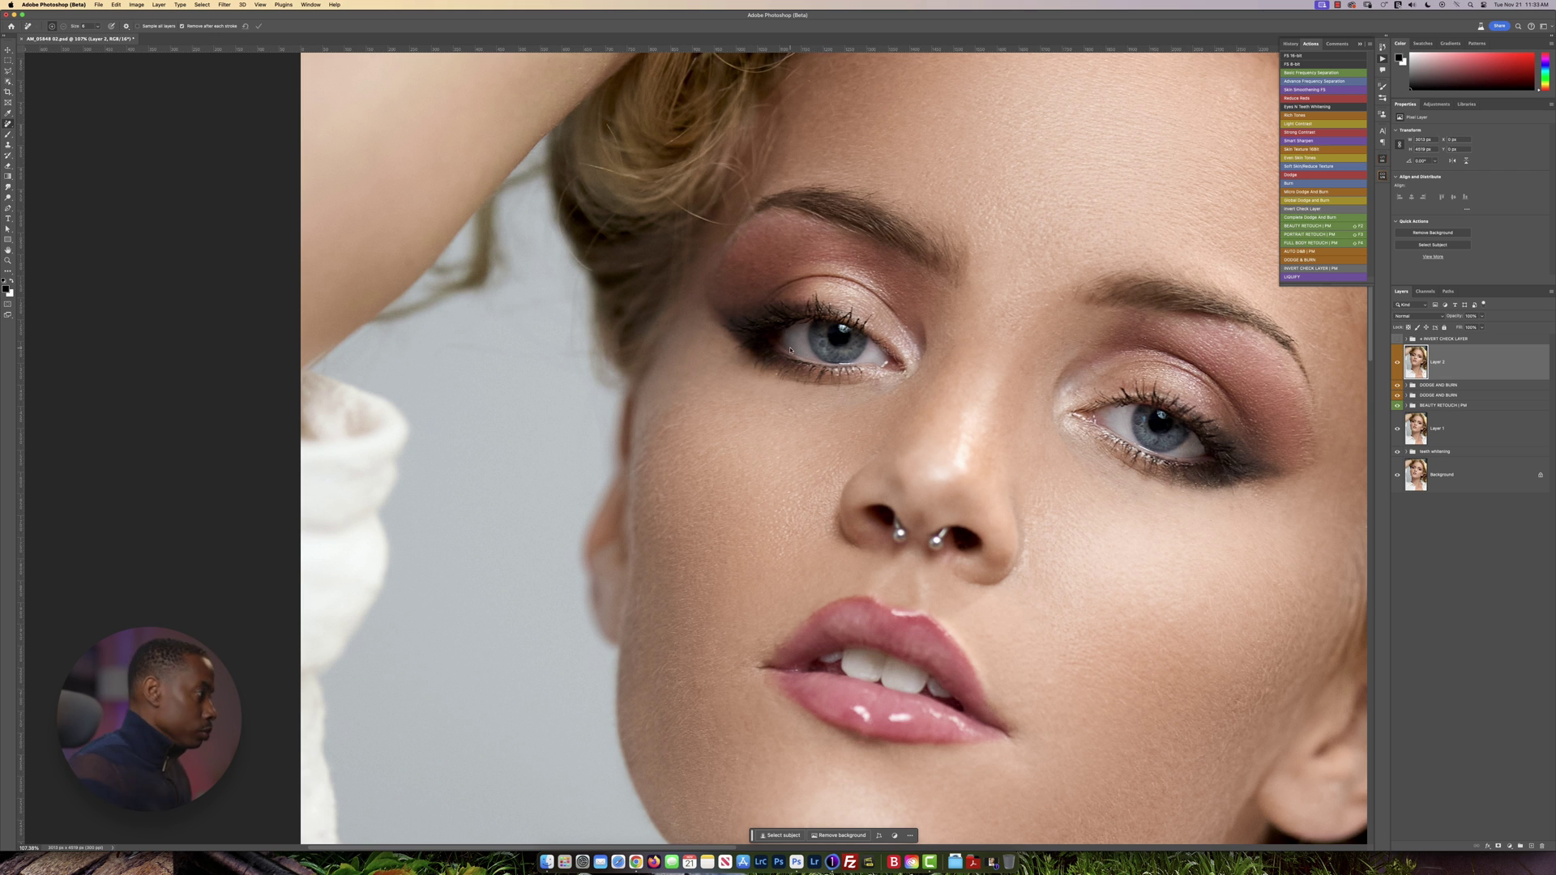
pyautogui.scroll(-5, 1121, 435)
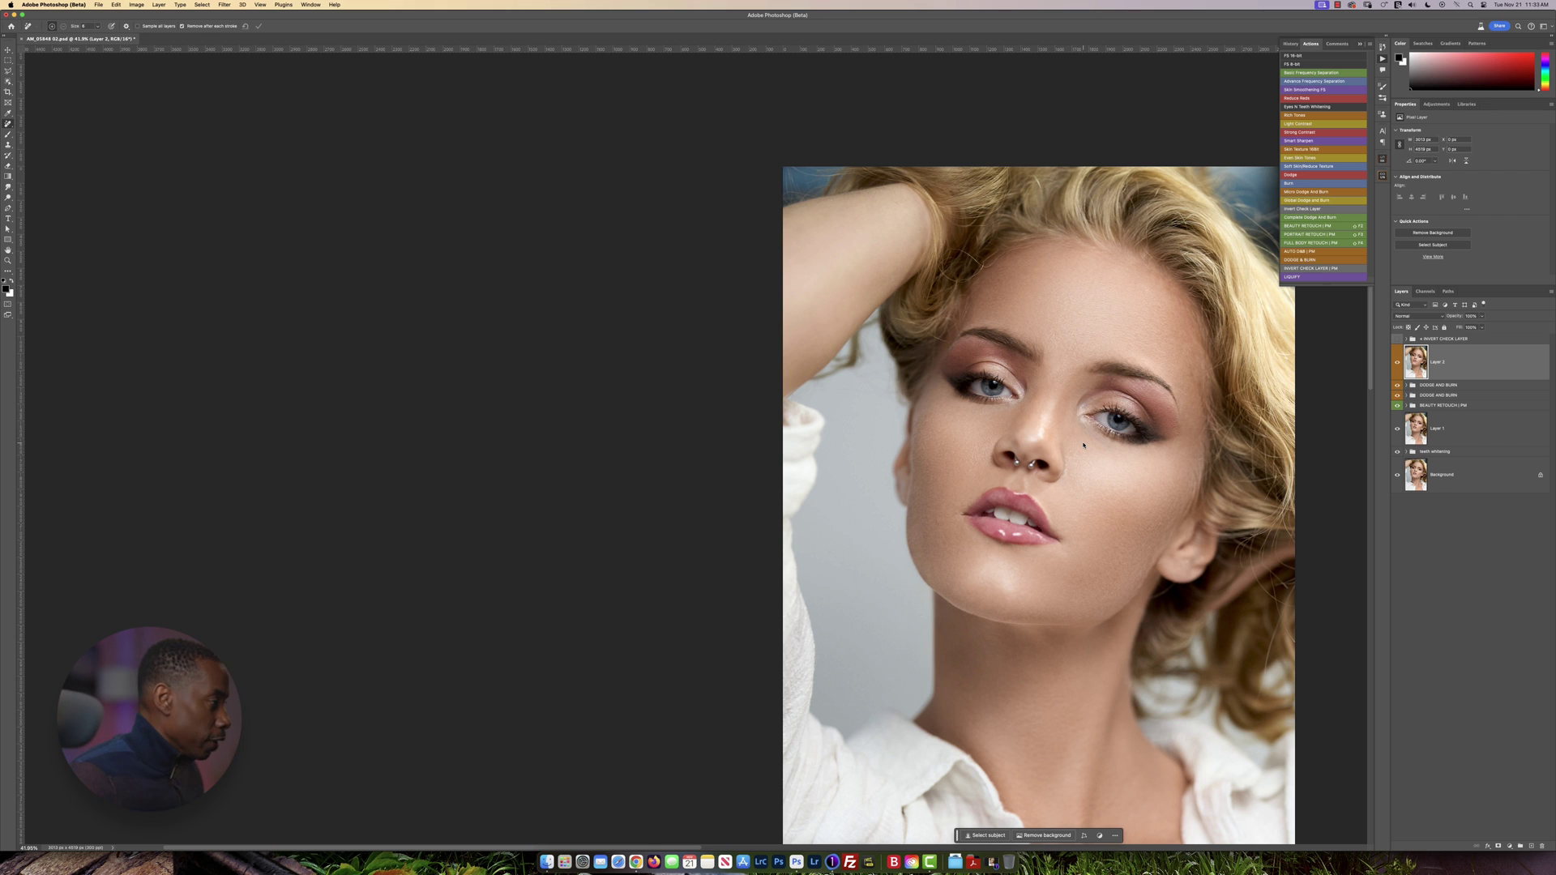
pyautogui.scroll(3, 1005, 478)
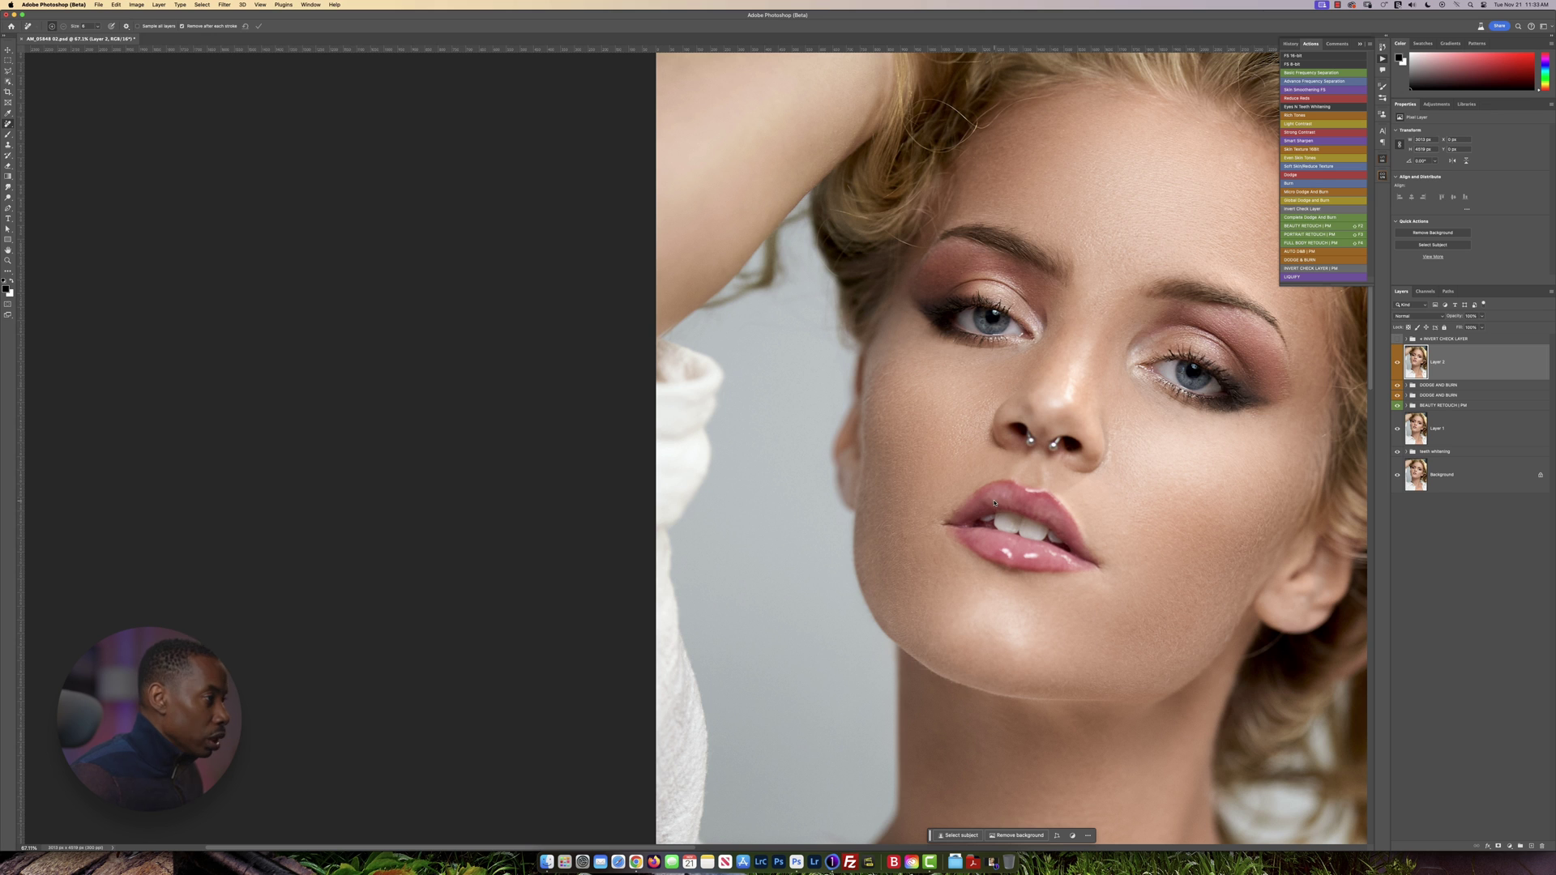
pyautogui.keyDown('alt'); pyautogui.click(1397, 476); pyautogui.keyUp('alt')
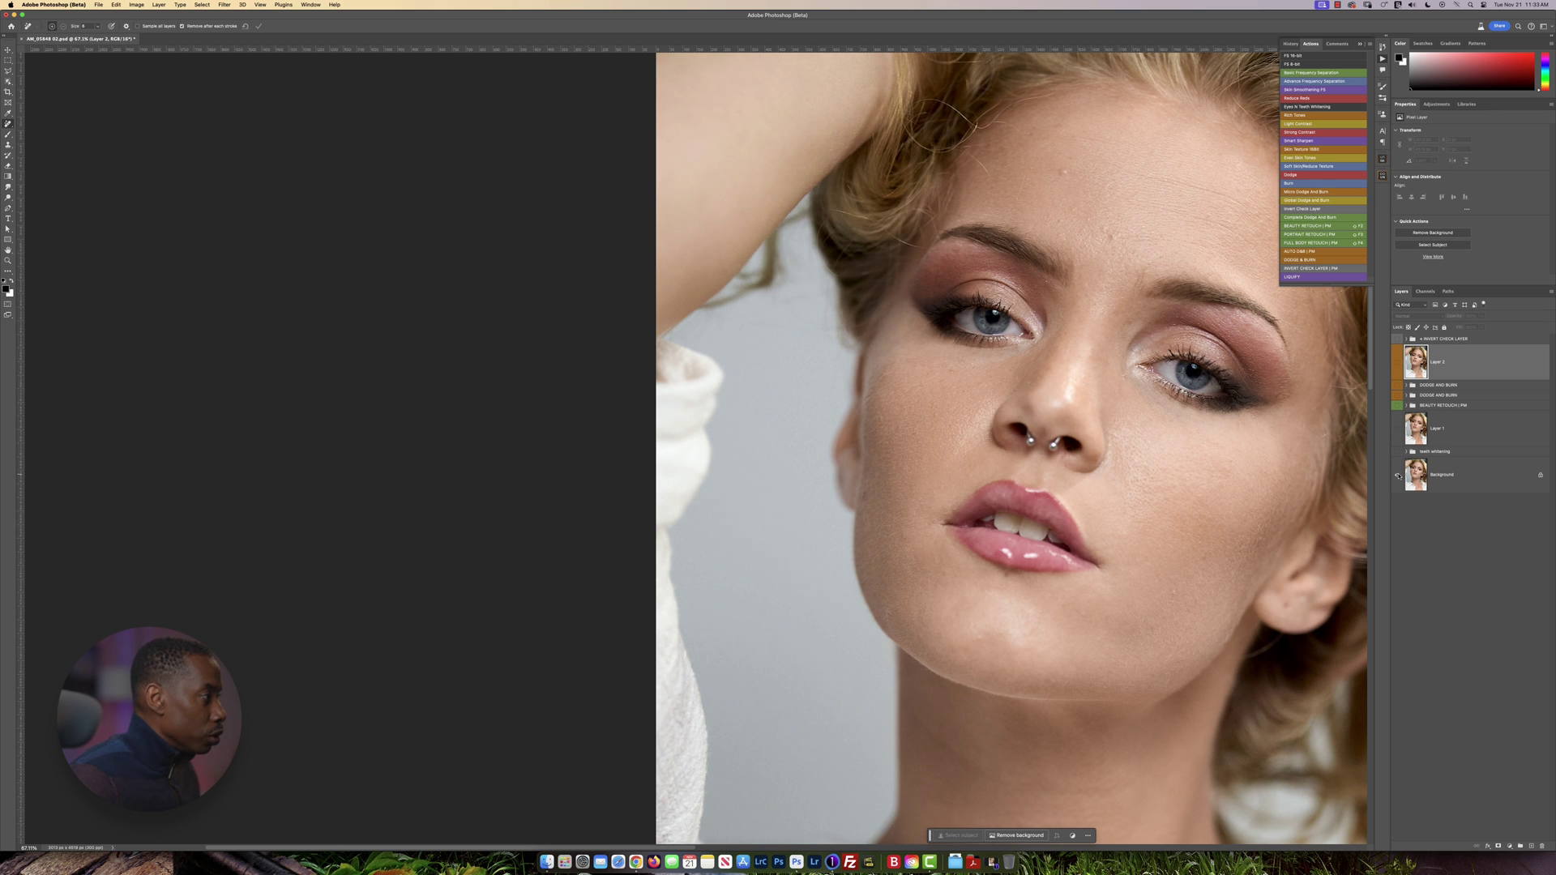
pyautogui.keyDown('alt'); pyautogui.click(1397, 476); pyautogui.keyUp('alt')
pyautogui.keyDown('alt'); pyautogui.click(1397, 476); pyautogui.keyUp('alt')
pyautogui.keyDown('alt'); pyautogui.click(1397, 475); pyautogui.keyUp('alt')
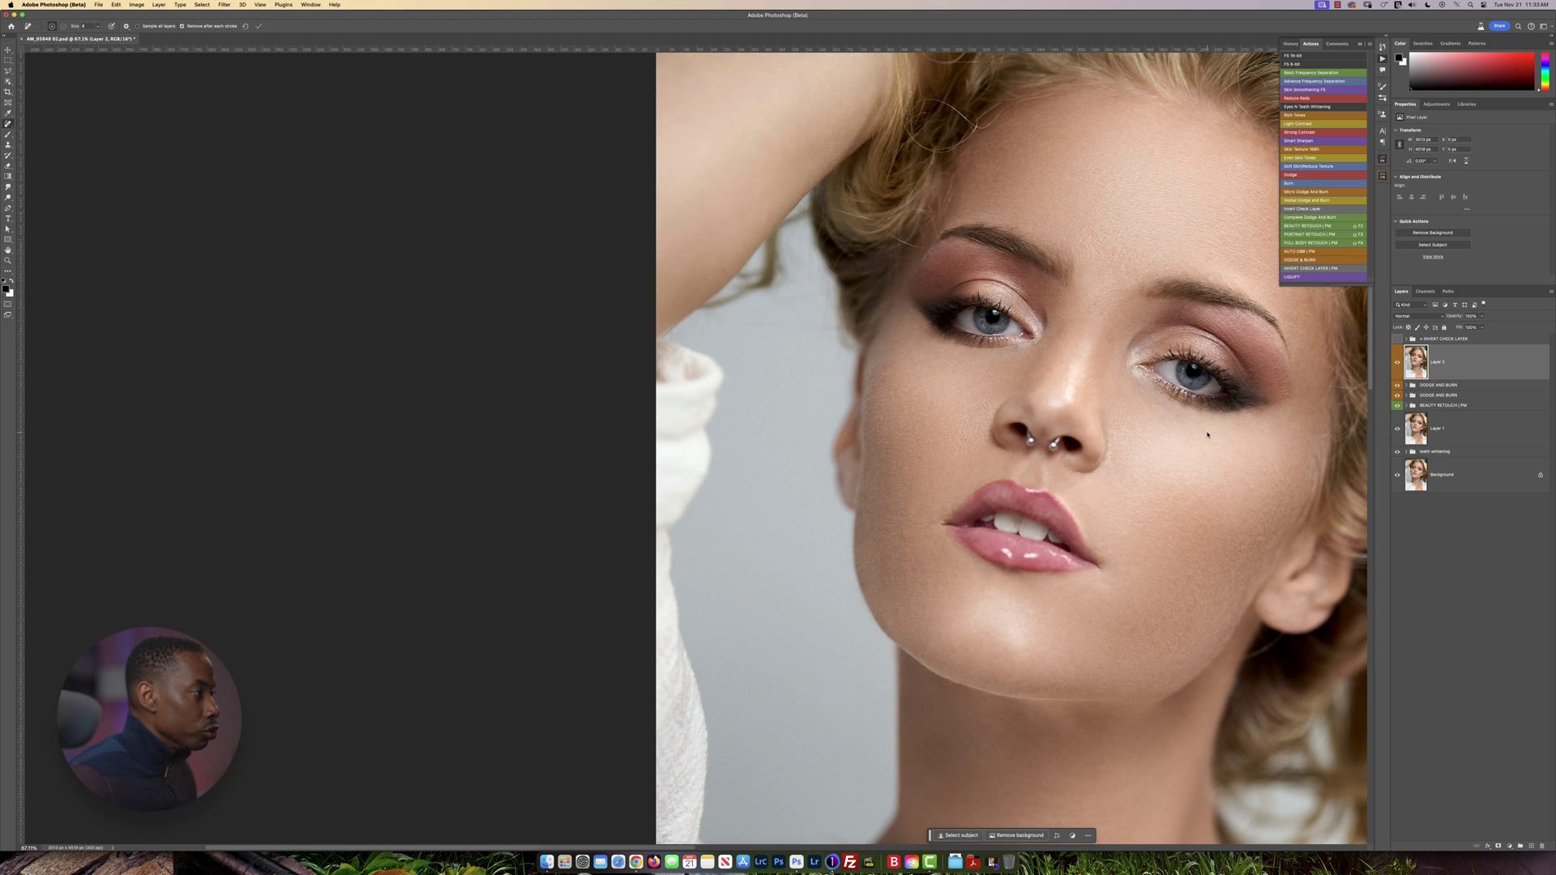
# - Run the Eyes N Teeth Whitening action, expand the resulting group, and target its Photo Filter mask with the Brush tool
pyautogui.scroll(3, 1206, 434)
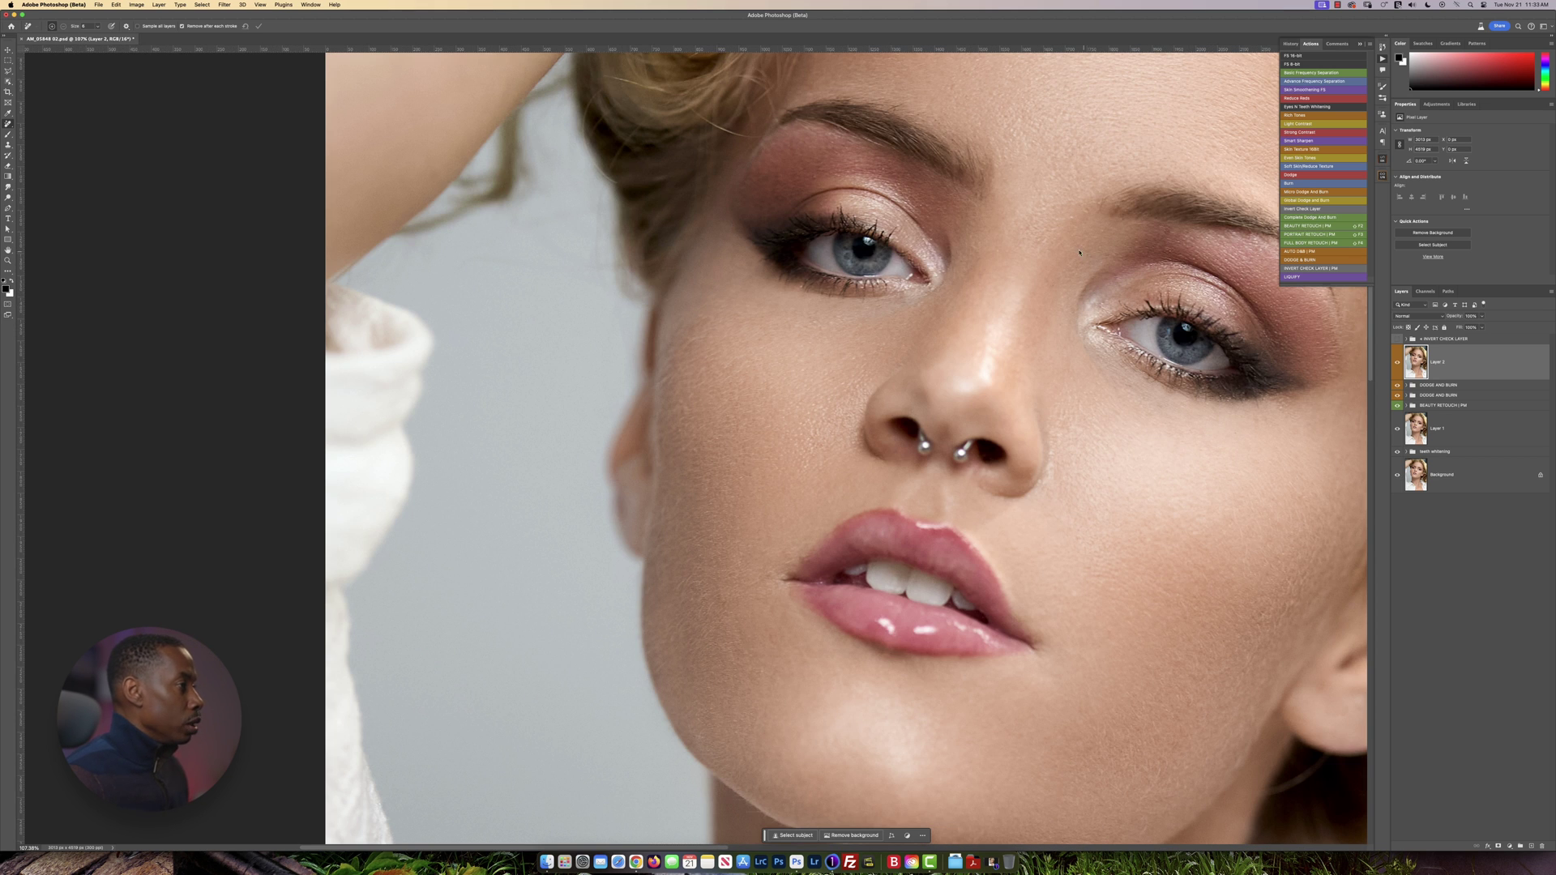
pyautogui.scroll(2, 1083, 254)
pyautogui.hscroll(2, 1084, 253)
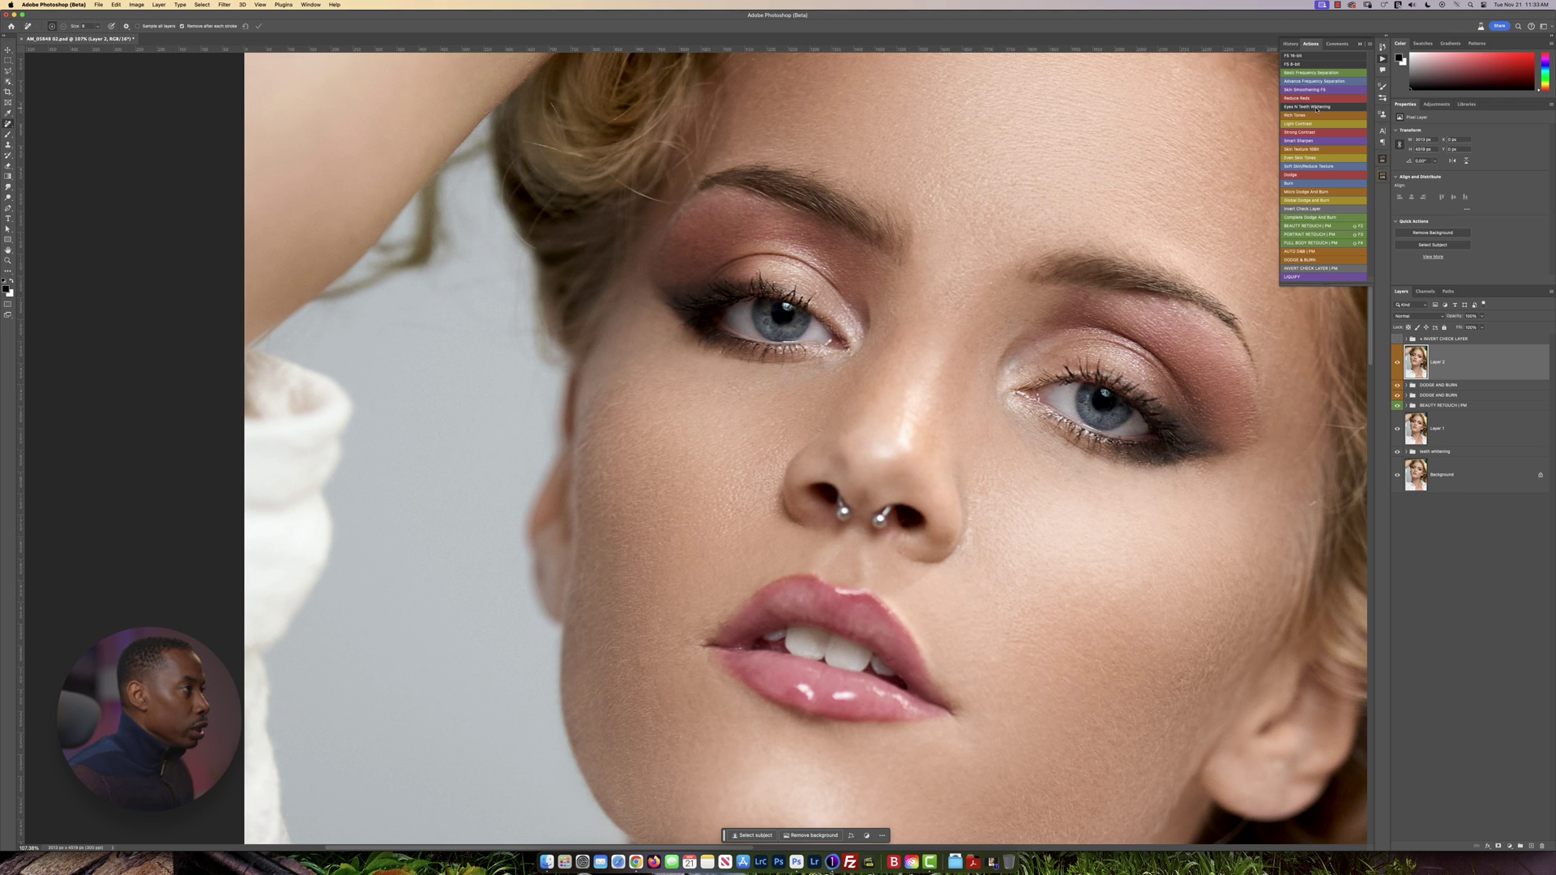
pyautogui.click(1316, 108)
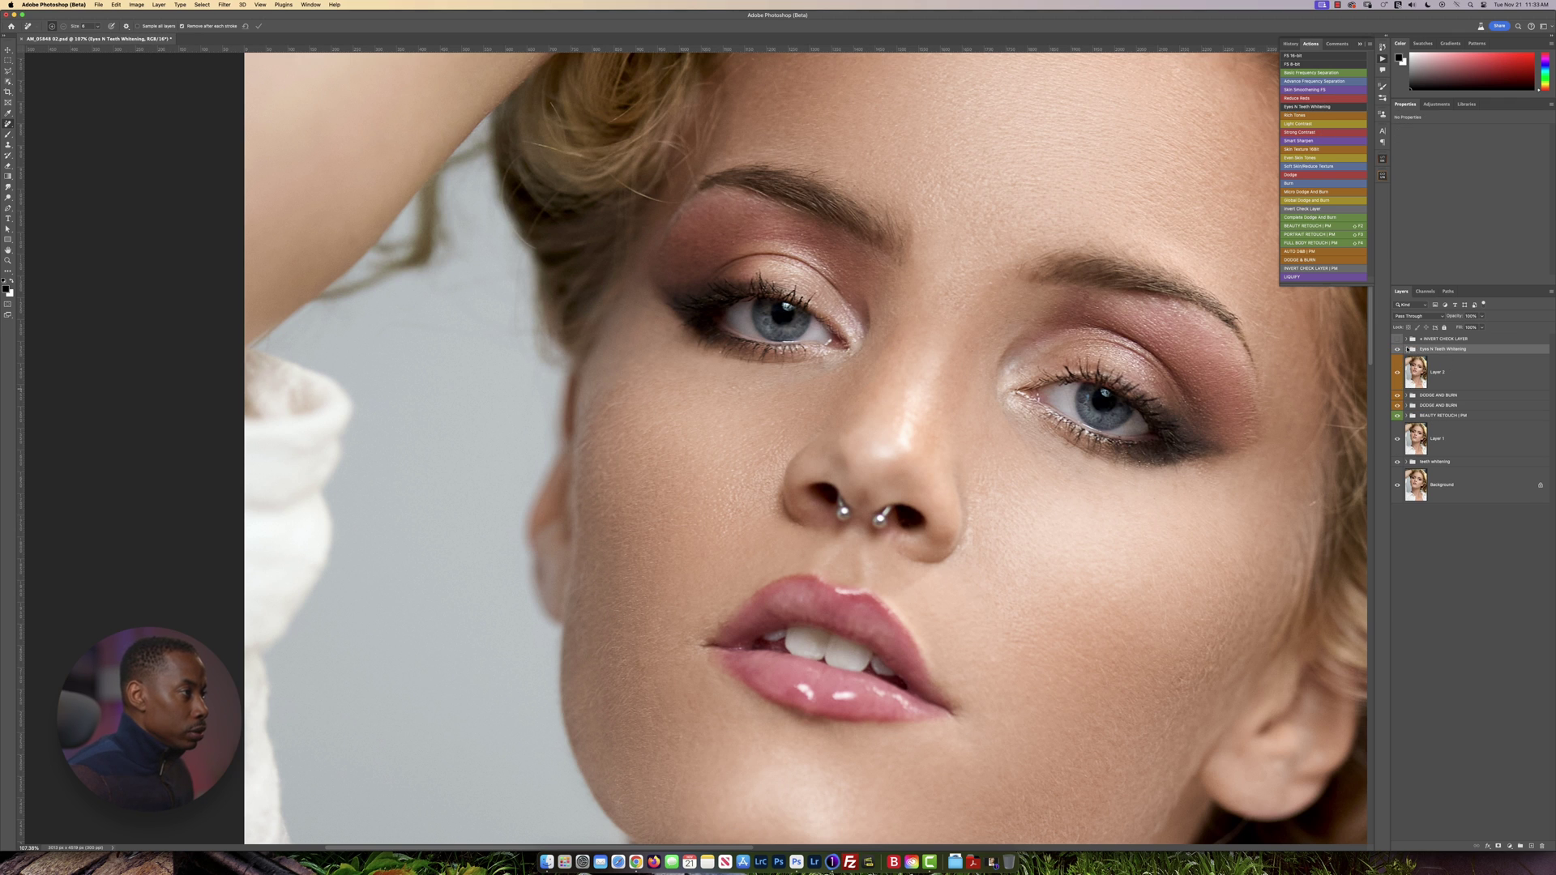
pyautogui.click(1406, 349)
pyautogui.click(1462, 445)
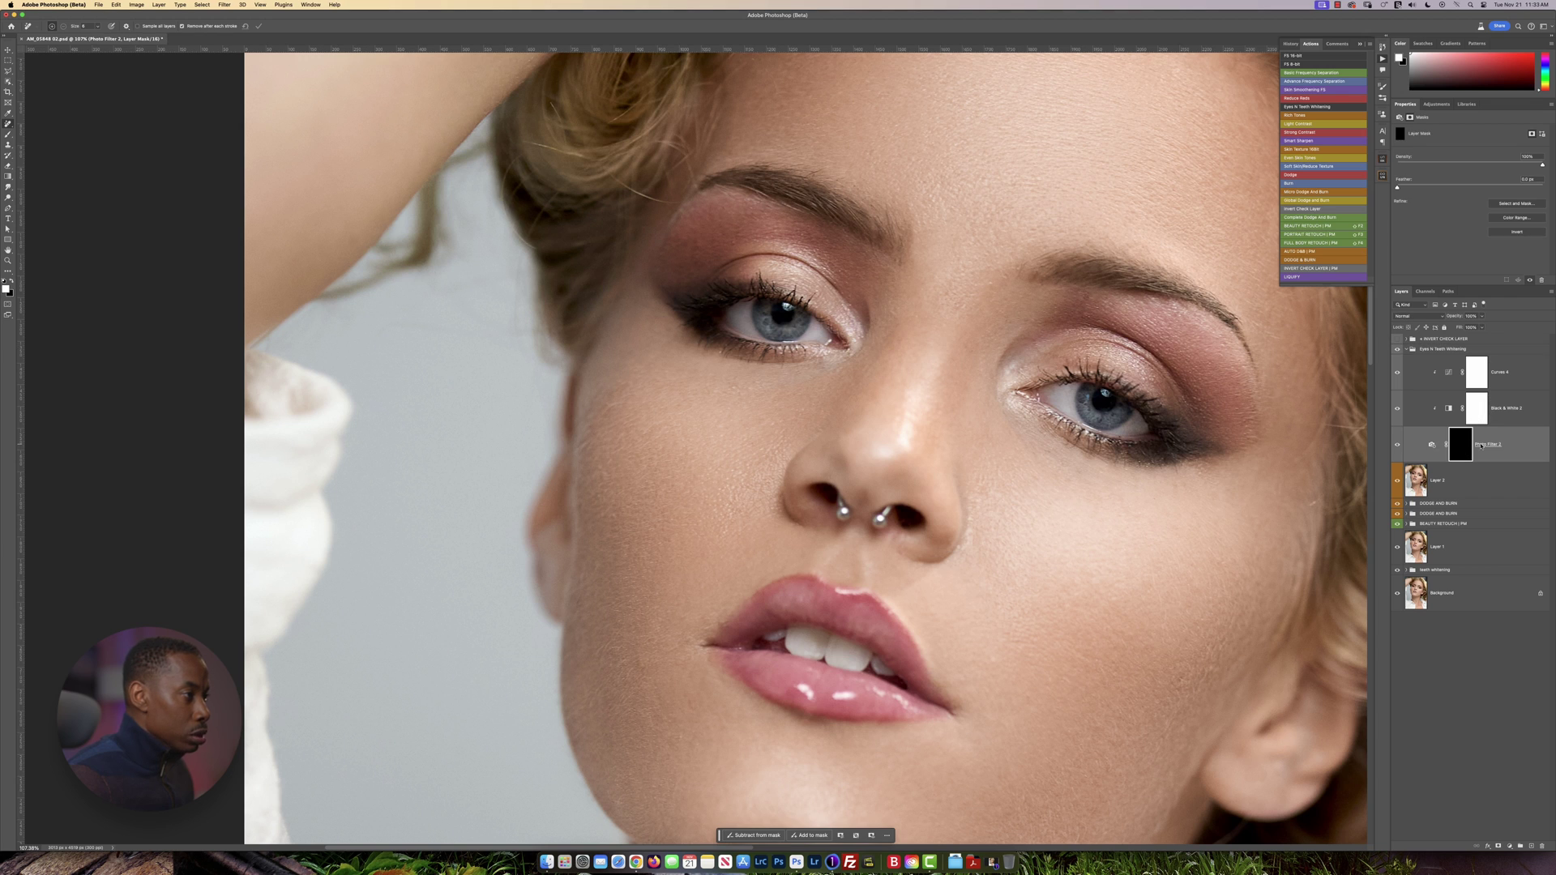
pyautogui.press('b')
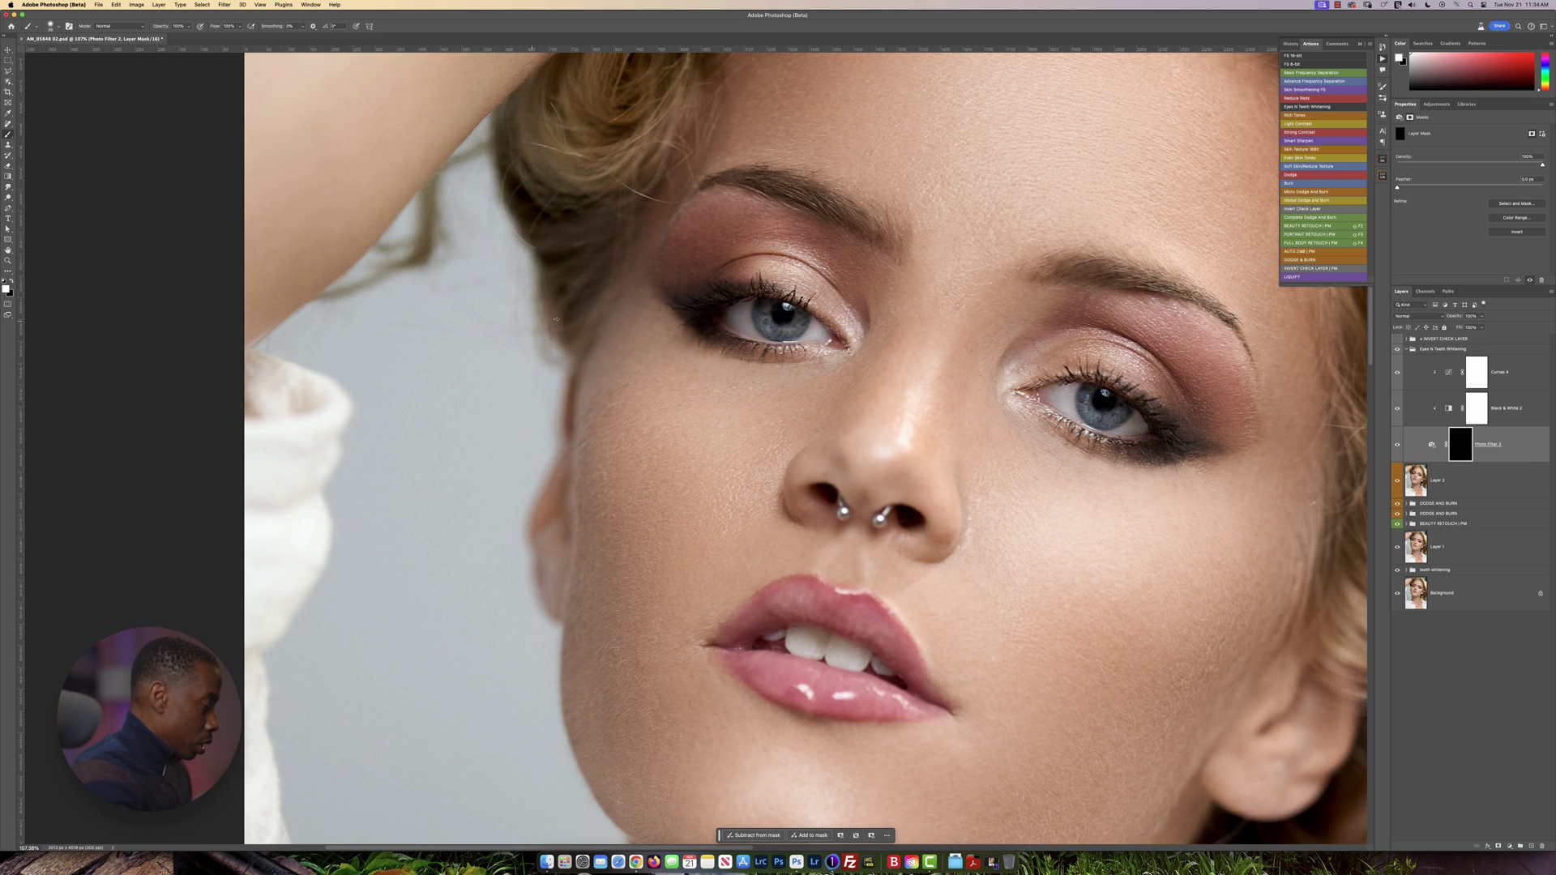
# - Paint white on the Photo Filter mask over the whites of the eye nearer the raised arm, cleaning up the spill with black
pyautogui.scroll(5, 677, 297)
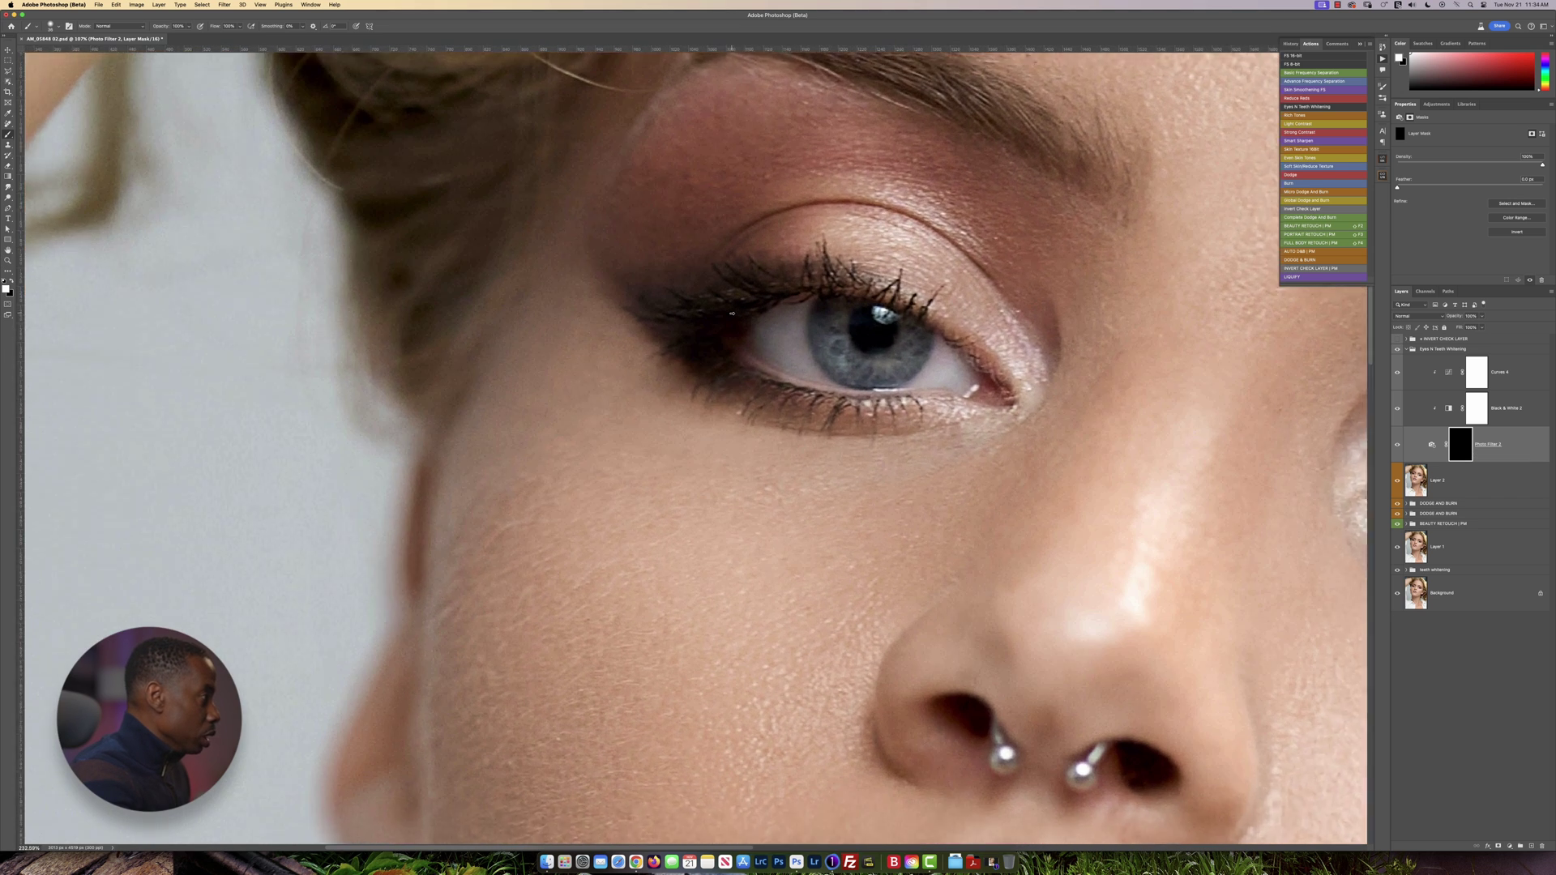
pyautogui.moveTo(802, 367)
pyautogui.mouseDown()
pyautogui.moveTo(821, 373)
pyautogui.moveTo(803, 306)
pyautogui.moveTo(763, 350)
pyautogui.moveTo(810, 377)
pyautogui.moveTo(802, 332)
pyautogui.moveTo(793, 359)
pyautogui.moveTo(764, 353)
pyautogui.moveTo(766, 329)
pyautogui.mouseUp()
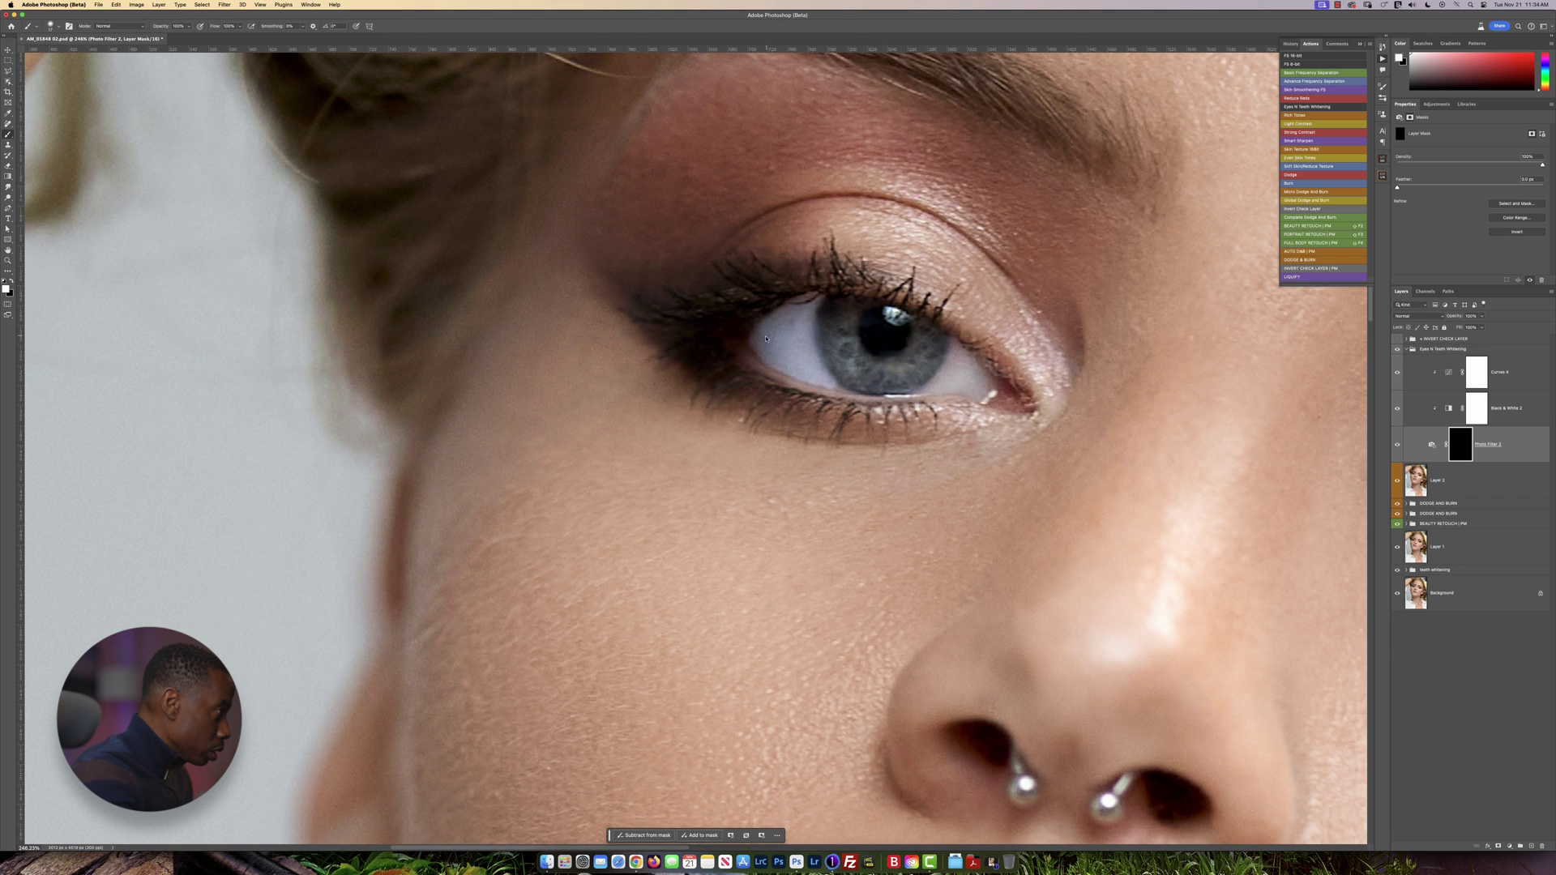
pyautogui.moveTo(825, 383)
pyautogui.mouseDown()
pyautogui.moveTo(854, 394)
pyautogui.moveTo(821, 391)
pyautogui.mouseUp()
pyautogui.press('x')
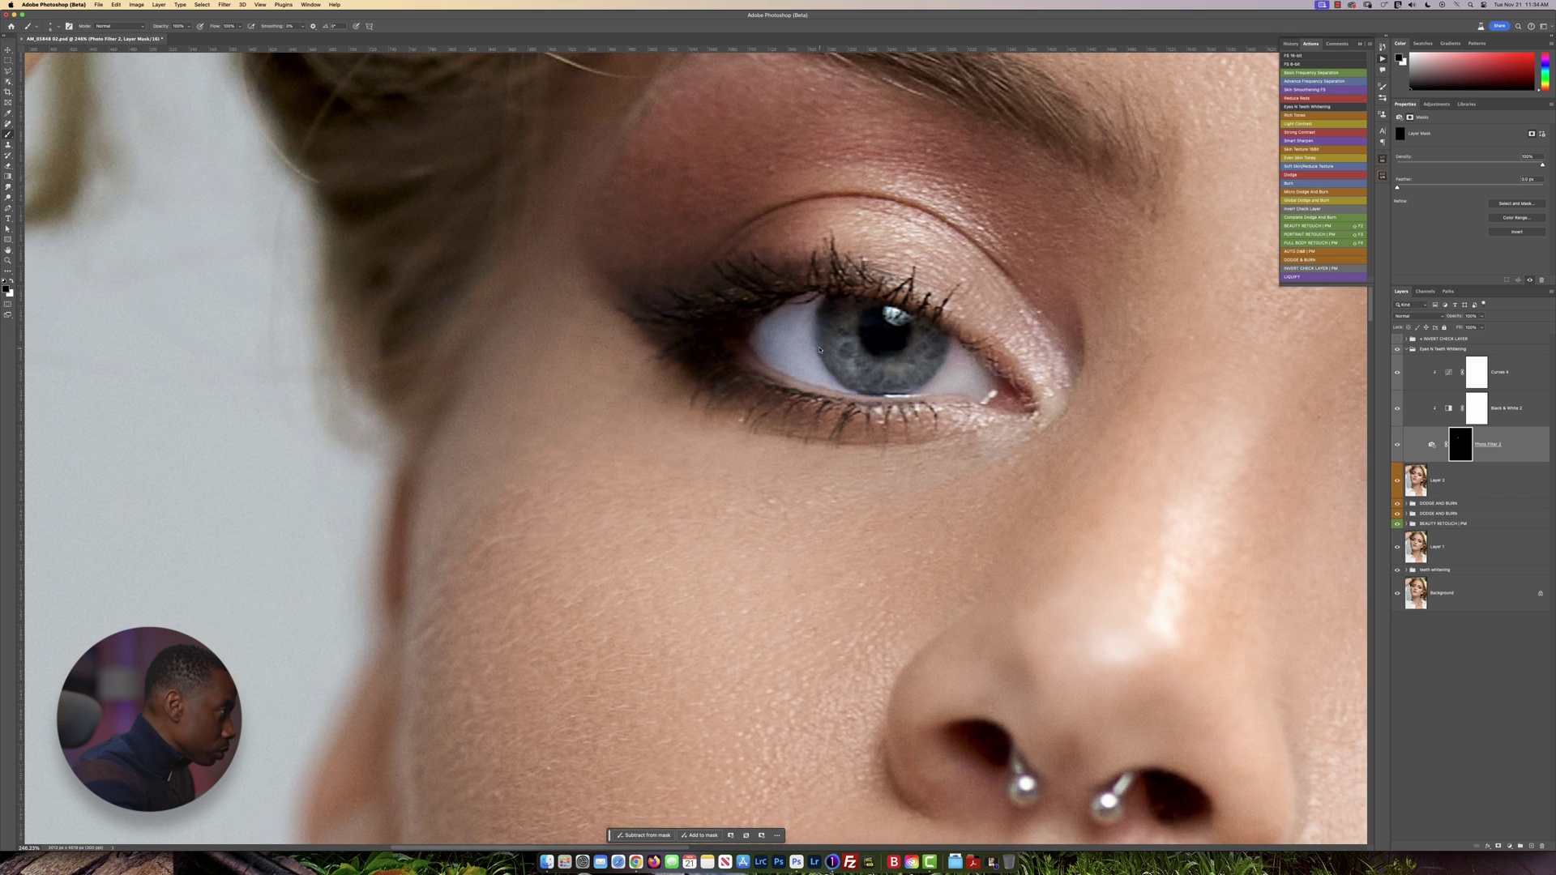
pyautogui.moveTo(817, 335)
pyautogui.mouseDown()
pyautogui.moveTo(942, 386)
pyautogui.moveTo(954, 352)
pyautogui.moveTo(982, 386)
pyautogui.moveTo(966, 393)
pyautogui.moveTo(983, 380)
pyautogui.mouseUp()
pyautogui.press('x')
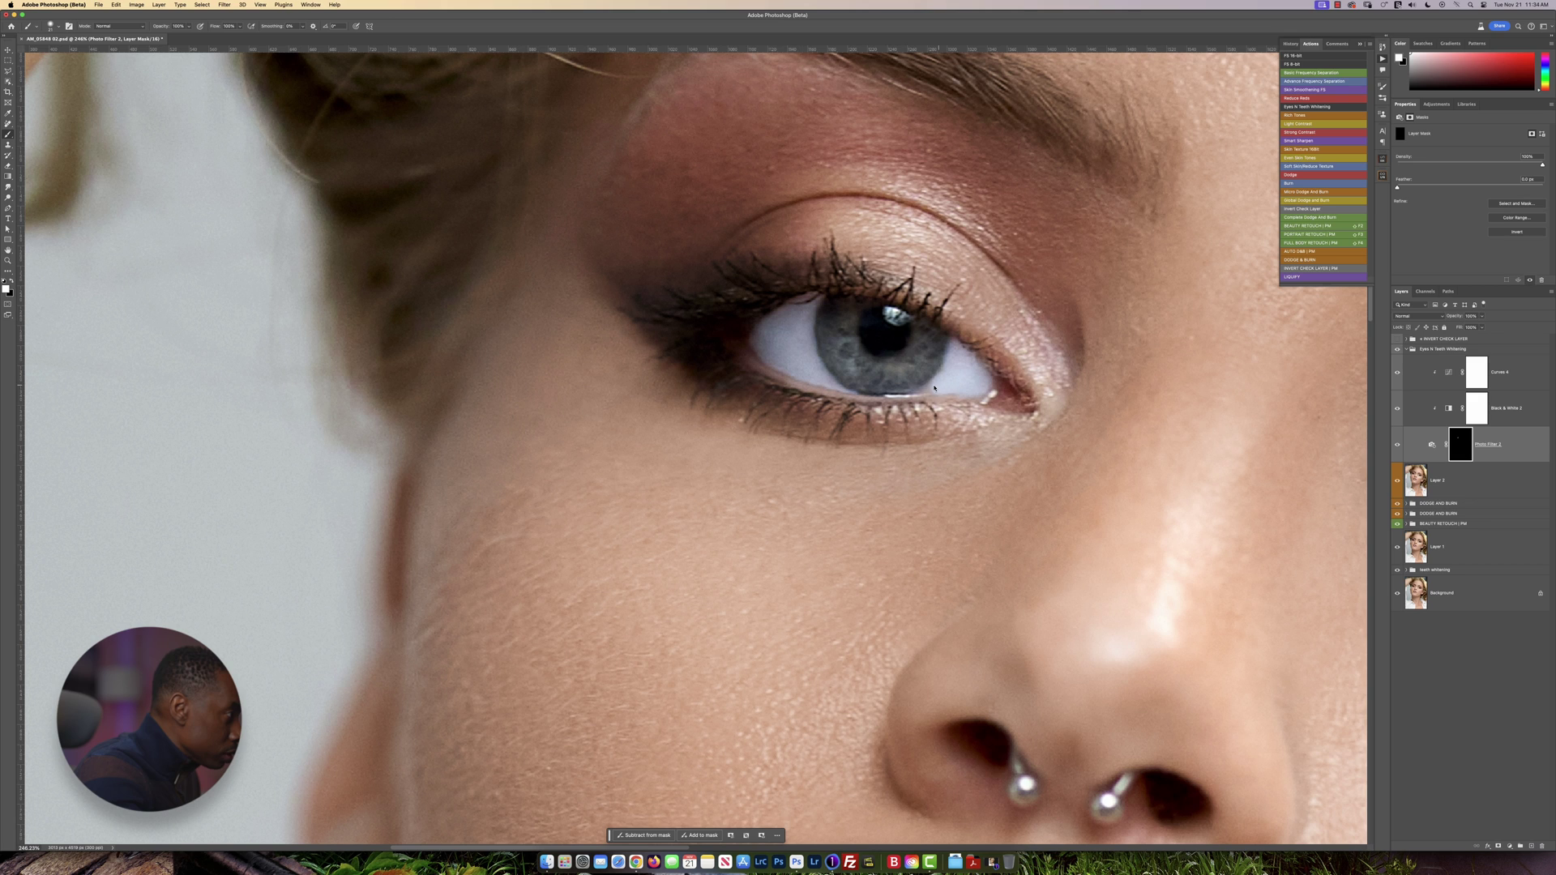
pyautogui.press('x')
pyautogui.moveTo(909, 410); pyautogui.dragTo(971, 404)
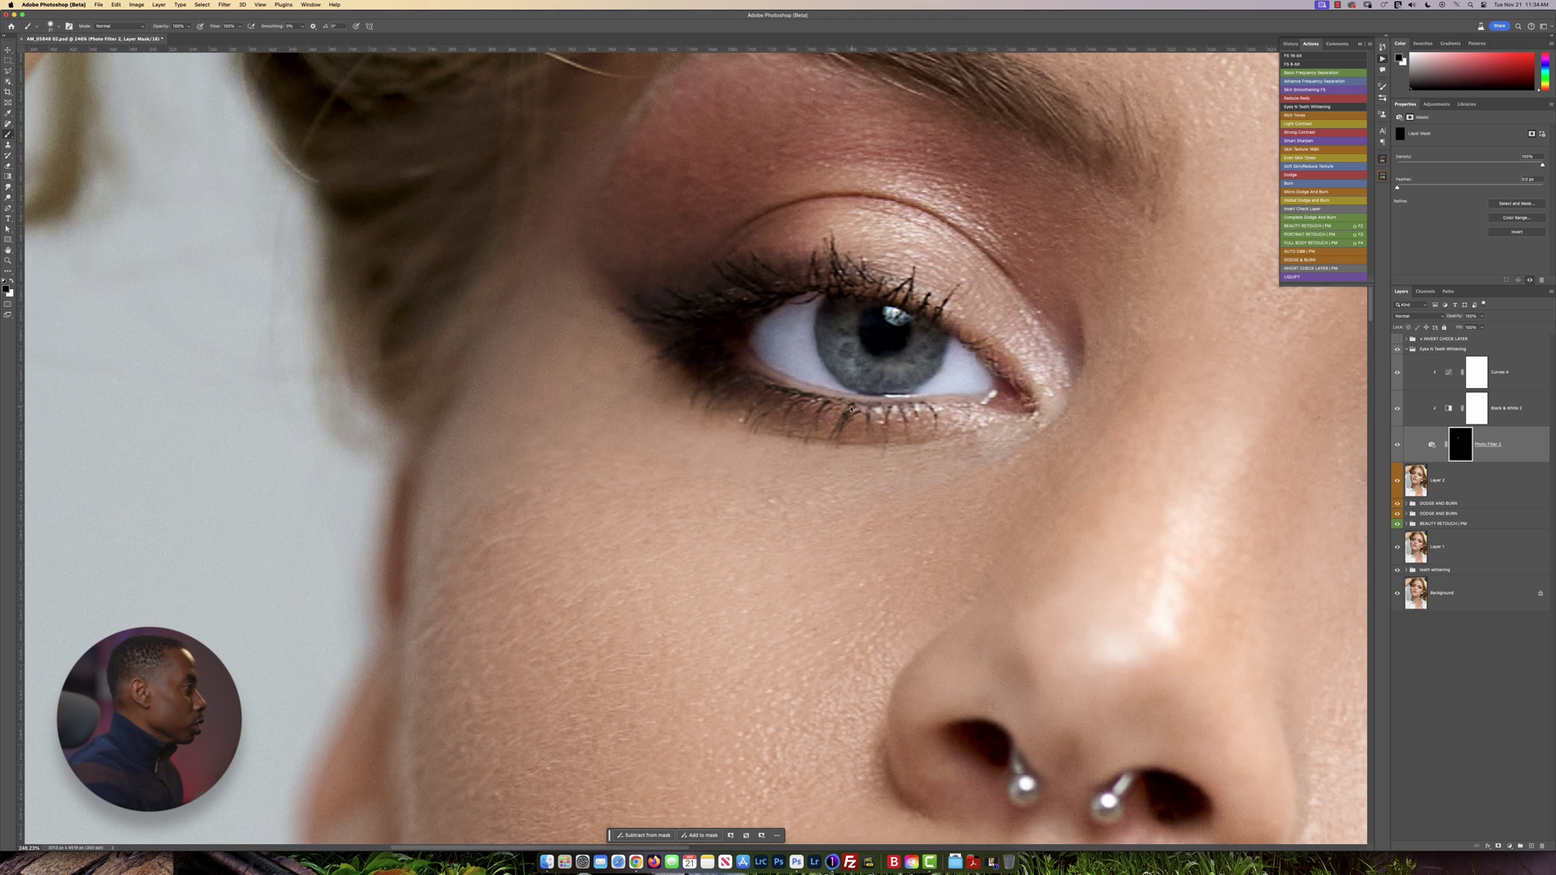
# - Whiten the other eye by painting its whites on the mask with white, refining the edges with a resized brush in black
pyautogui.hscroll(2, 931, 381)
pyautogui.hscroll(2, 937, 383)
pyautogui.press('x')
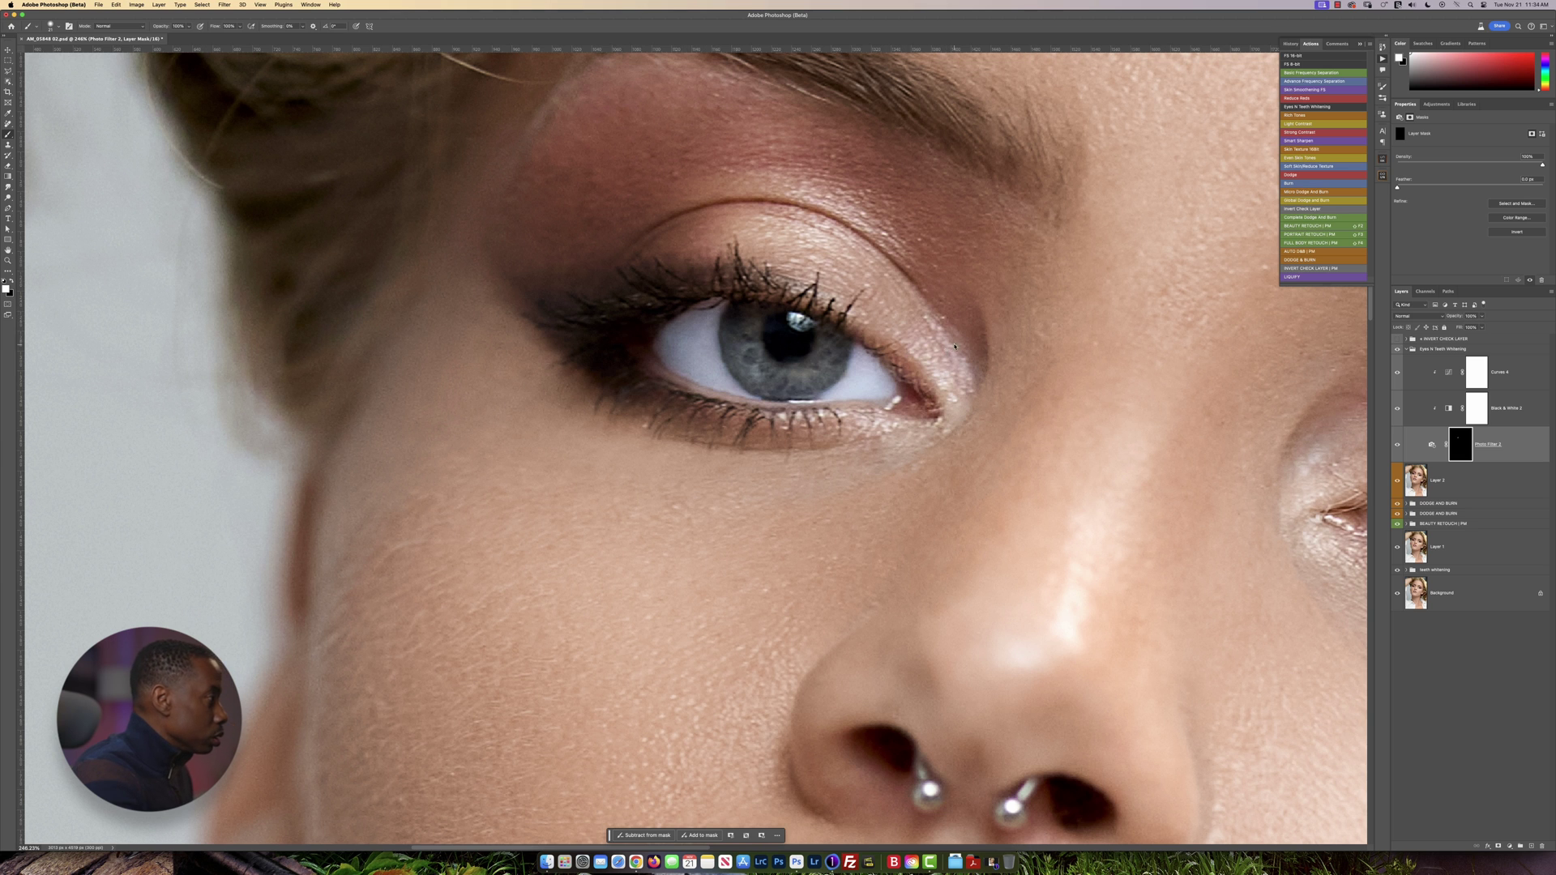
pyautogui.hscroll(10, 712, 306)
pyautogui.hscroll(2, 882, 327)
pyautogui.moveTo(857, 400)
pyautogui.mouseDown()
pyautogui.moveTo(837, 393)
pyautogui.moveTo(833, 413)
pyautogui.moveTo(889, 449)
pyautogui.moveTo(873, 405)
pyautogui.moveTo(887, 377)
pyautogui.moveTo(850, 376)
pyautogui.moveTo(880, 454)
pyautogui.moveTo(854, 432)
pyautogui.mouseUp()
pyautogui.moveTo(992, 483)
pyautogui.mouseDown()
pyautogui.moveTo(1029, 454)
pyautogui.moveTo(1046, 481)
pyautogui.moveTo(979, 488)
pyautogui.mouseUp()
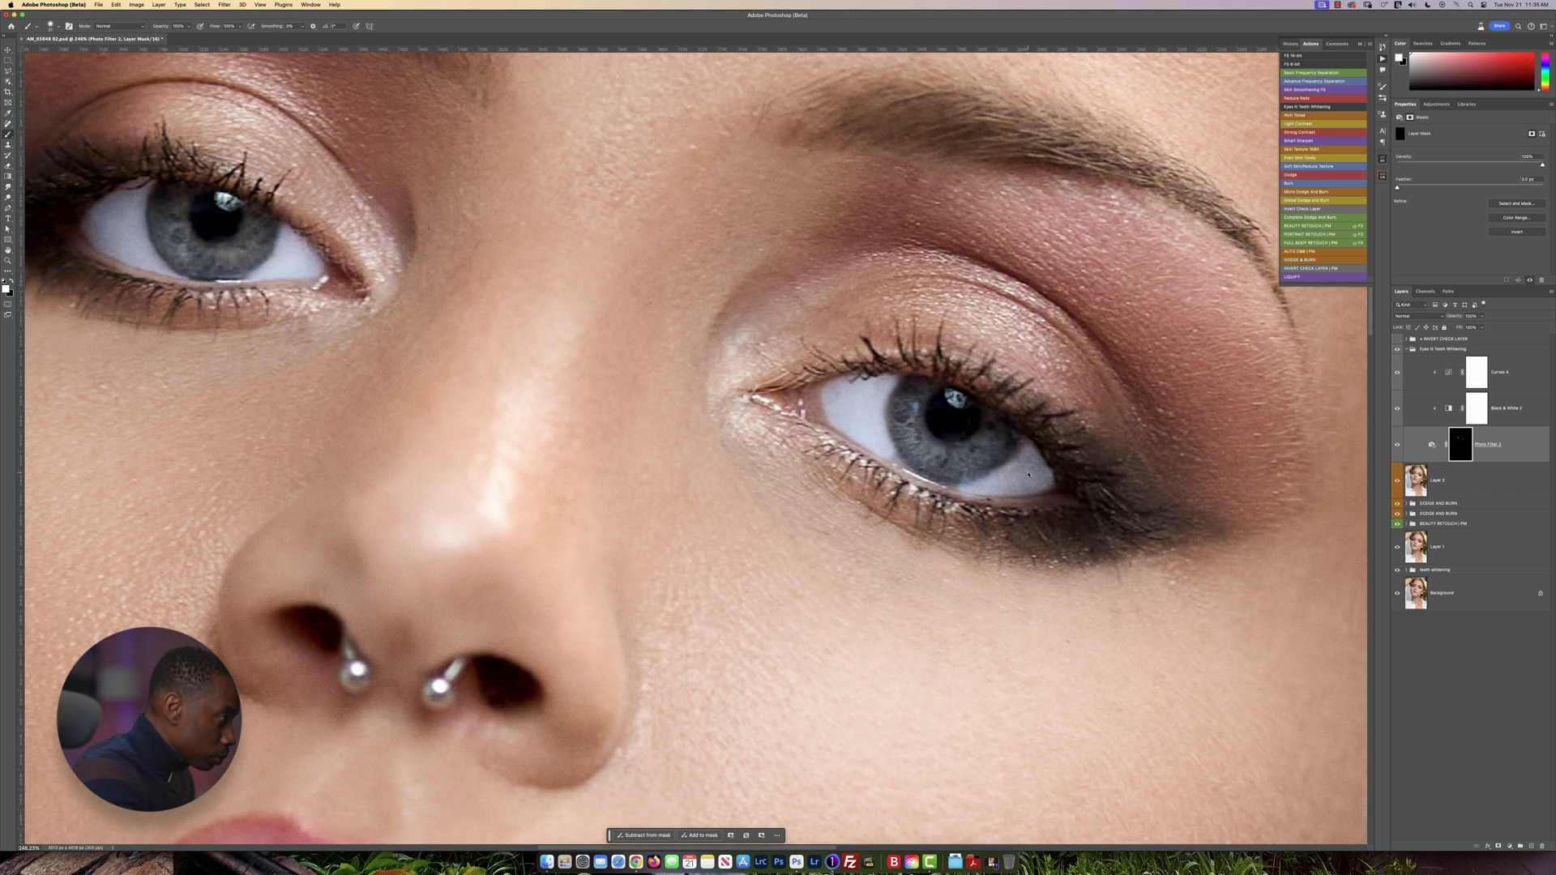
pyautogui.press('x')
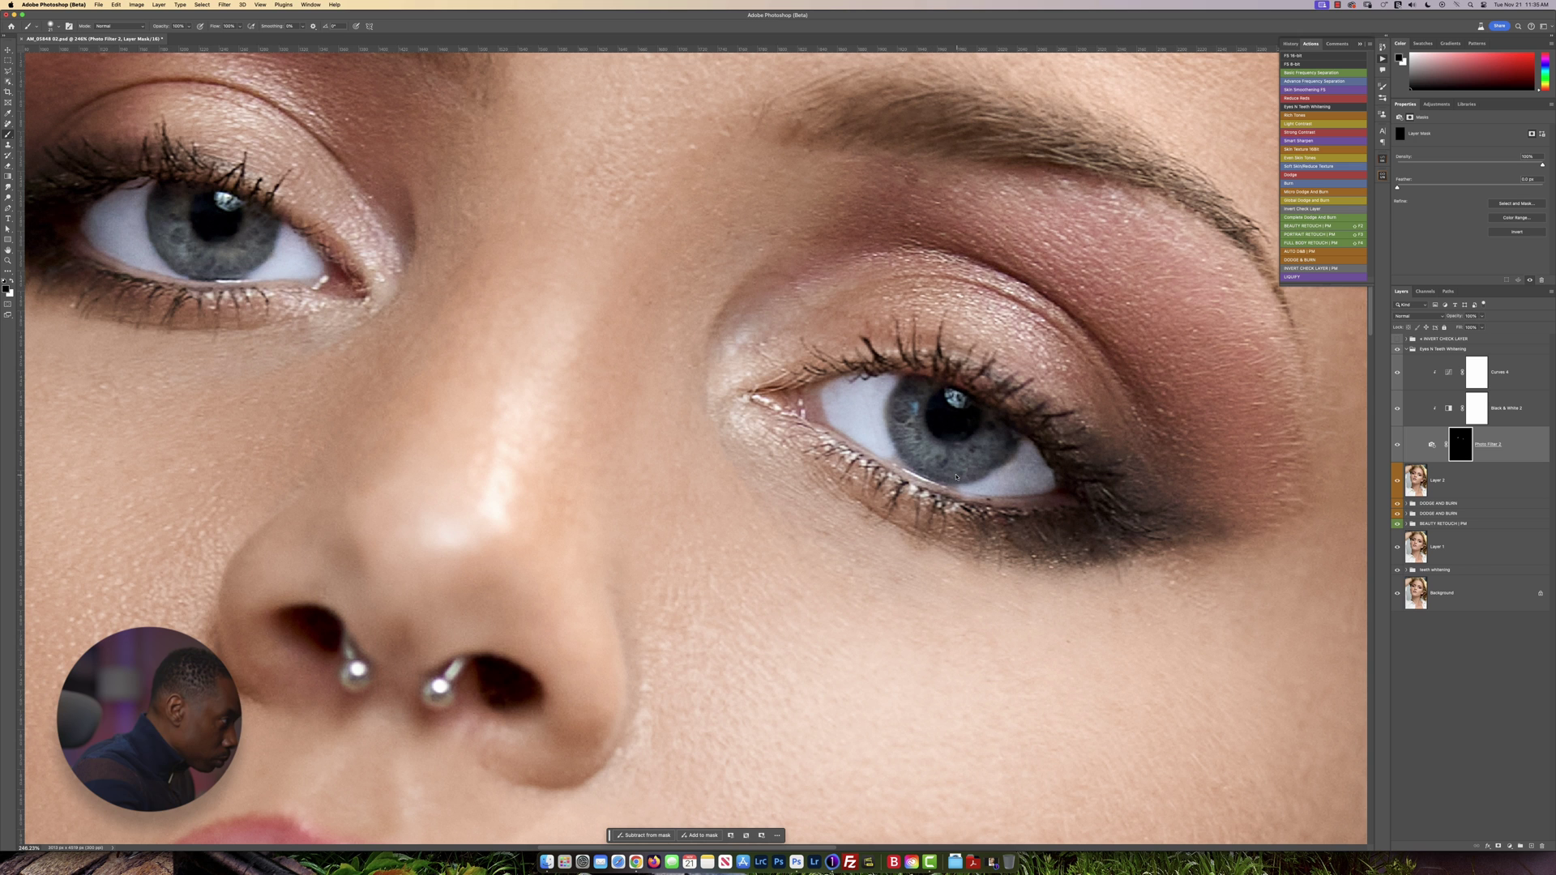
pyautogui.scroll(-2, 956, 476)
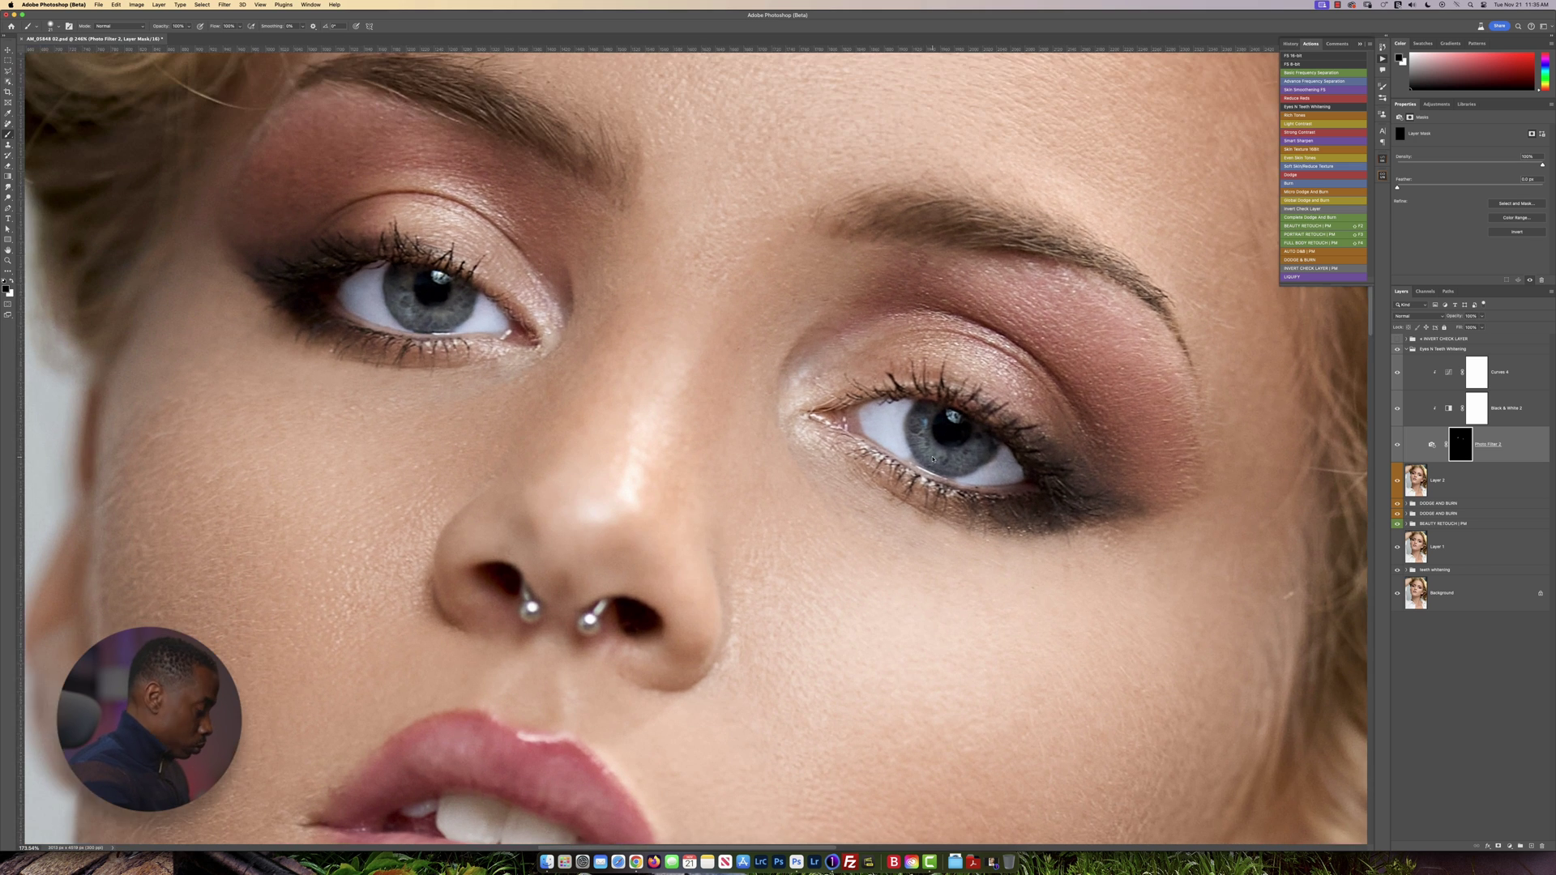
pyautogui.scroll(-1, 932, 459)
pyautogui.keyDown('ctrl'); pyautogui.keyDown('alt'); pyautogui.rightClick(915, 451); pyautogui.keyUp('alt'); pyautogui.keyUp('ctrl')
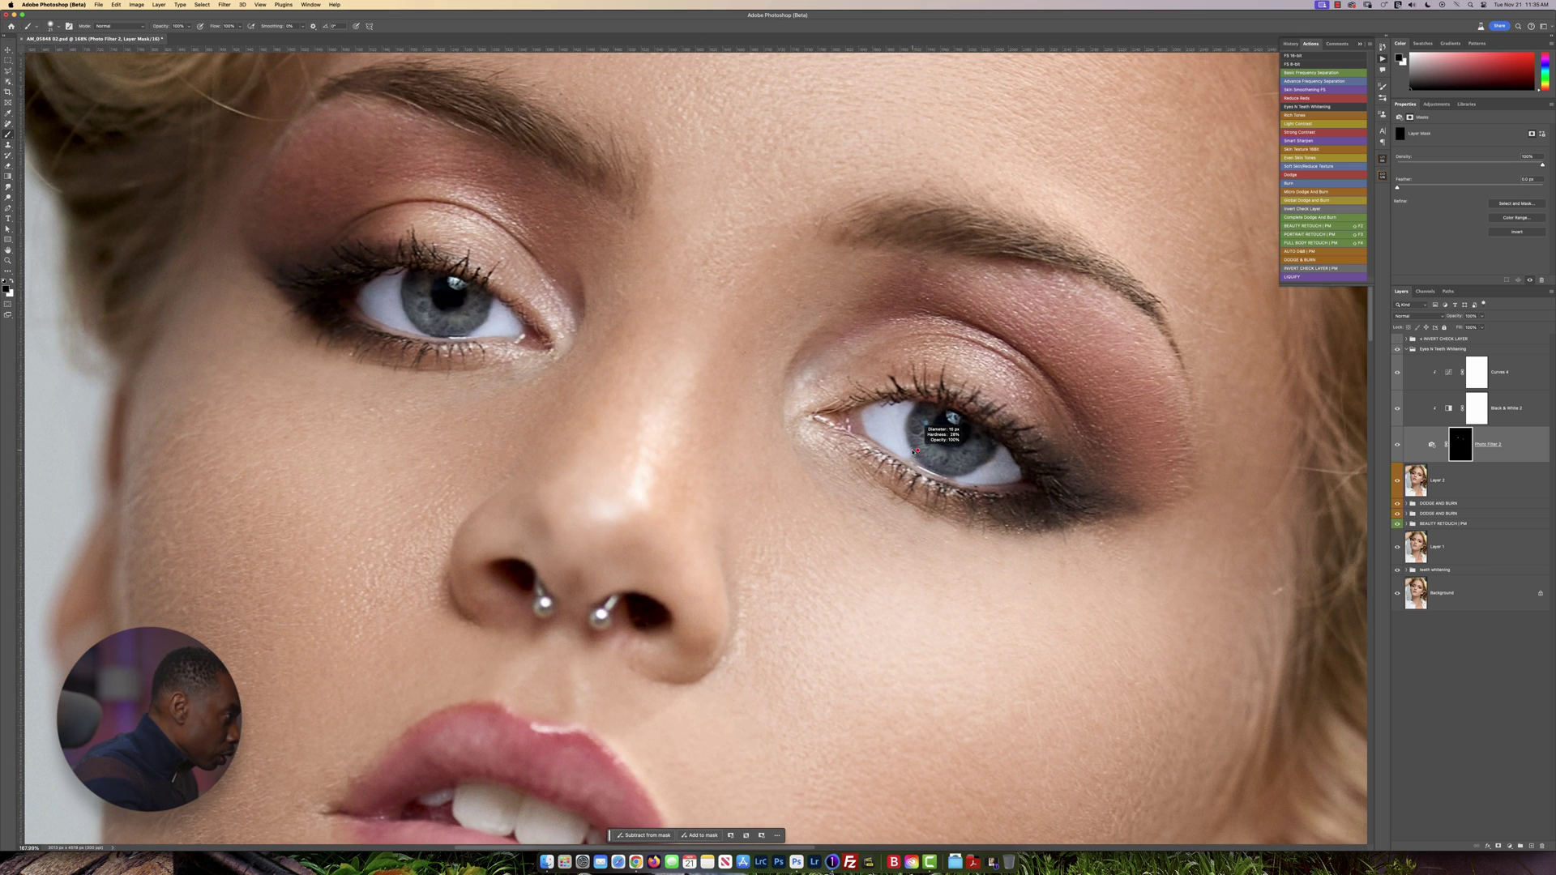
pyautogui.press('x')
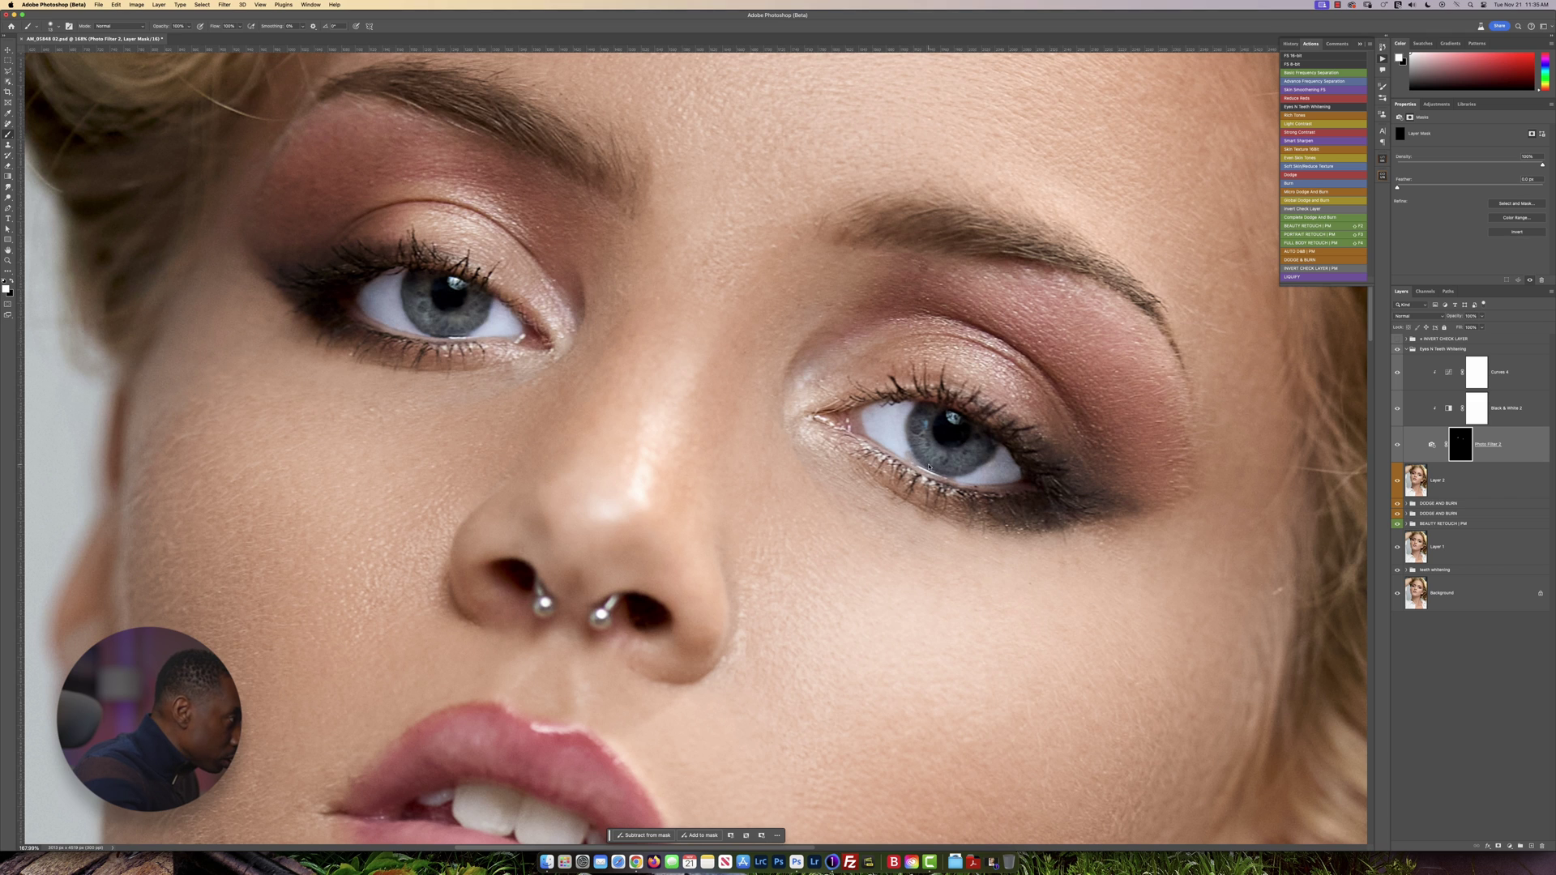
pyautogui.press('x')
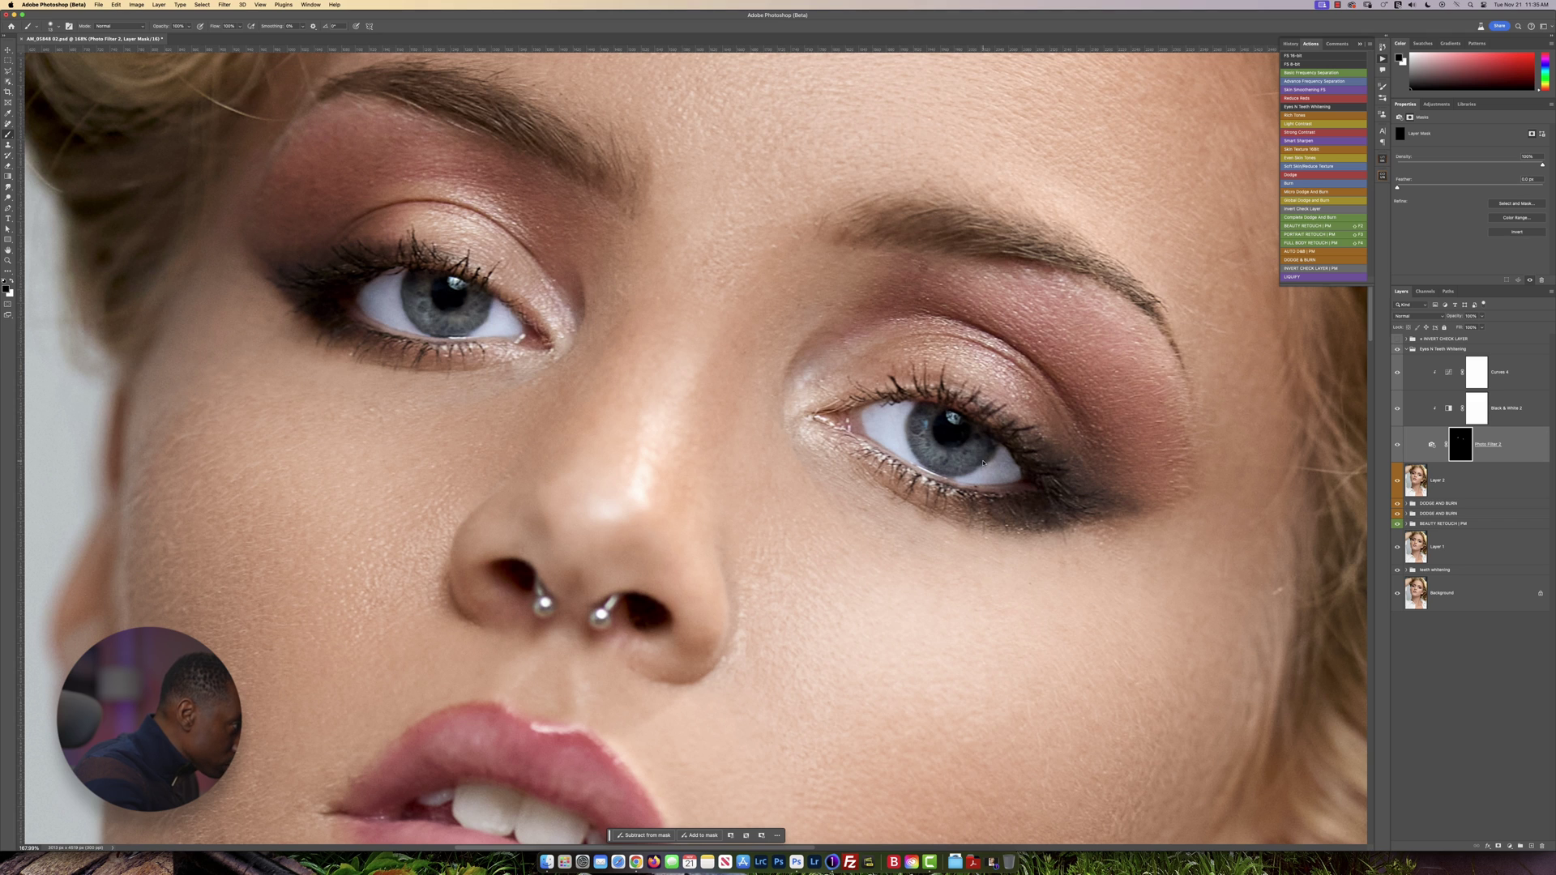
pyautogui.press('x')
pyautogui.press('x')
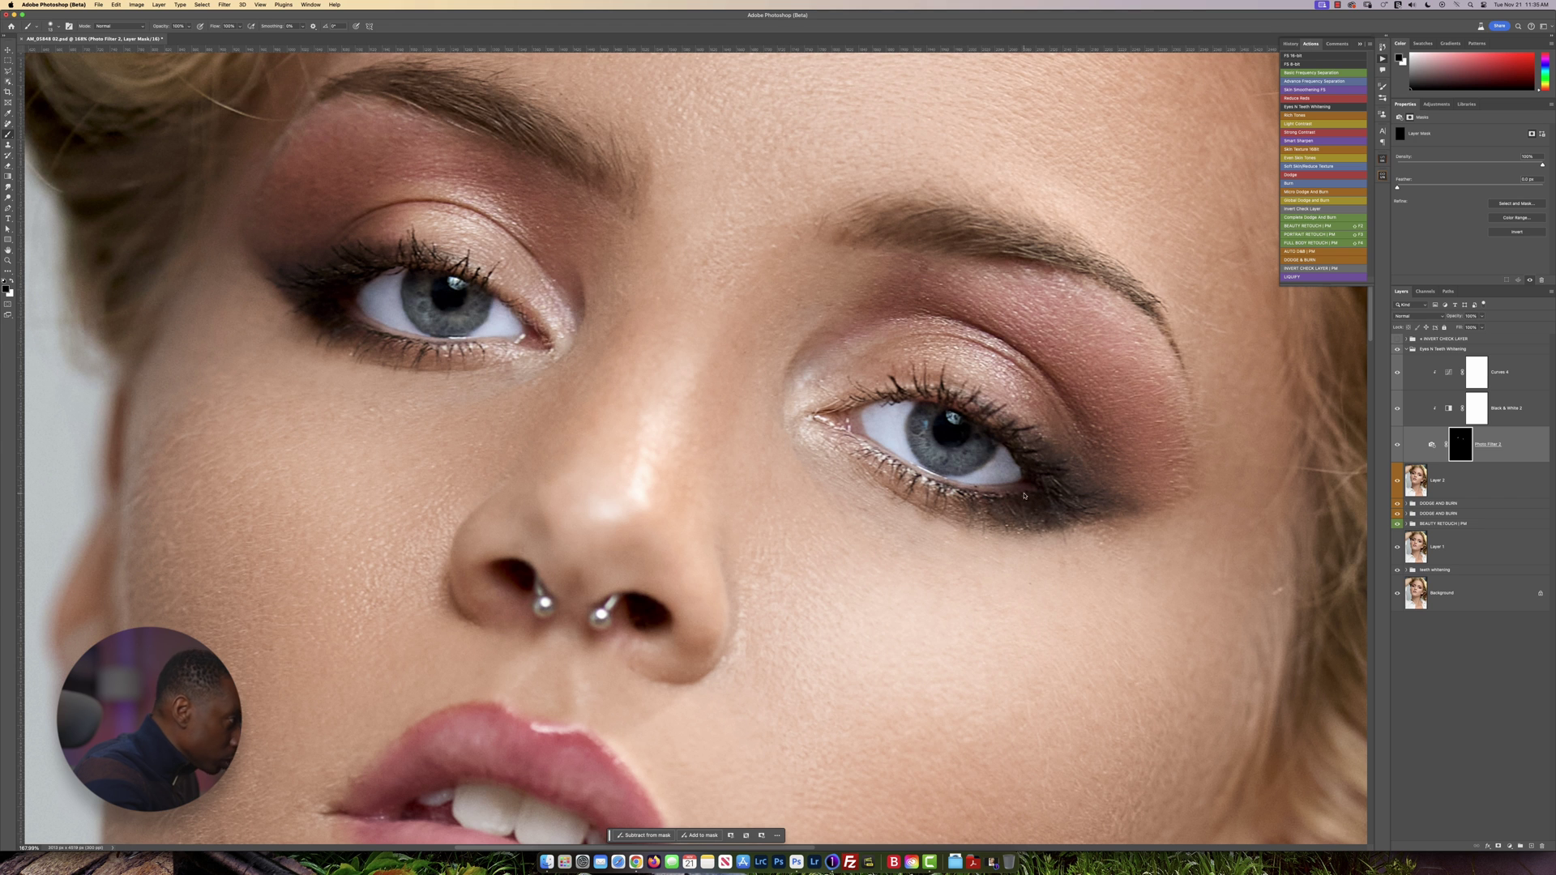
# - Lower the eye whitening's Photo Filter layer opacity to 50%
pyautogui.press('super+0')
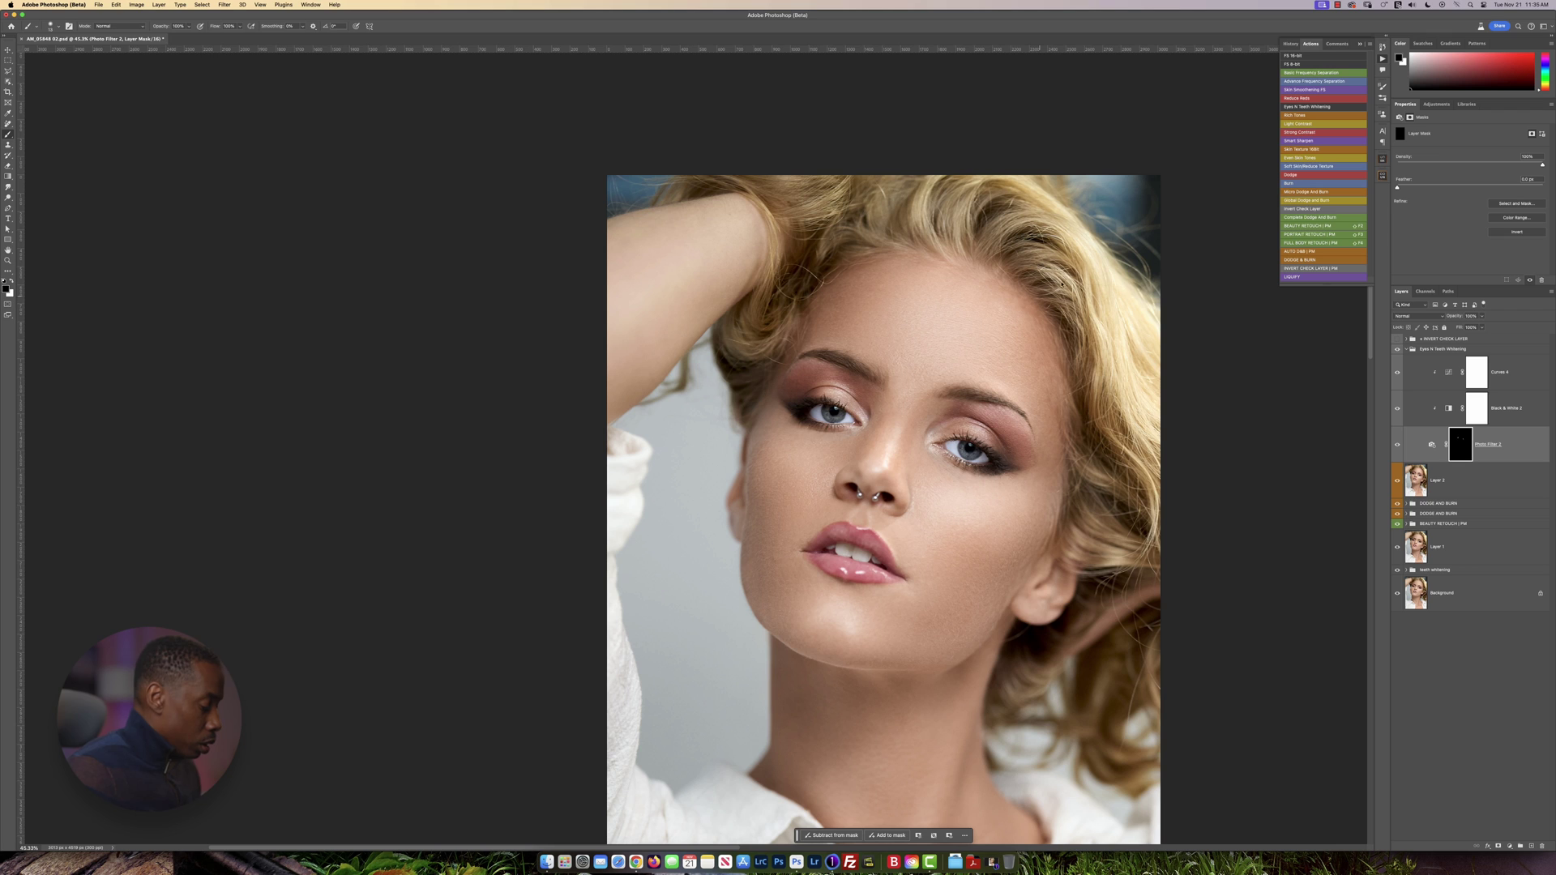
pyautogui.press('v')
pyautogui.press('v')
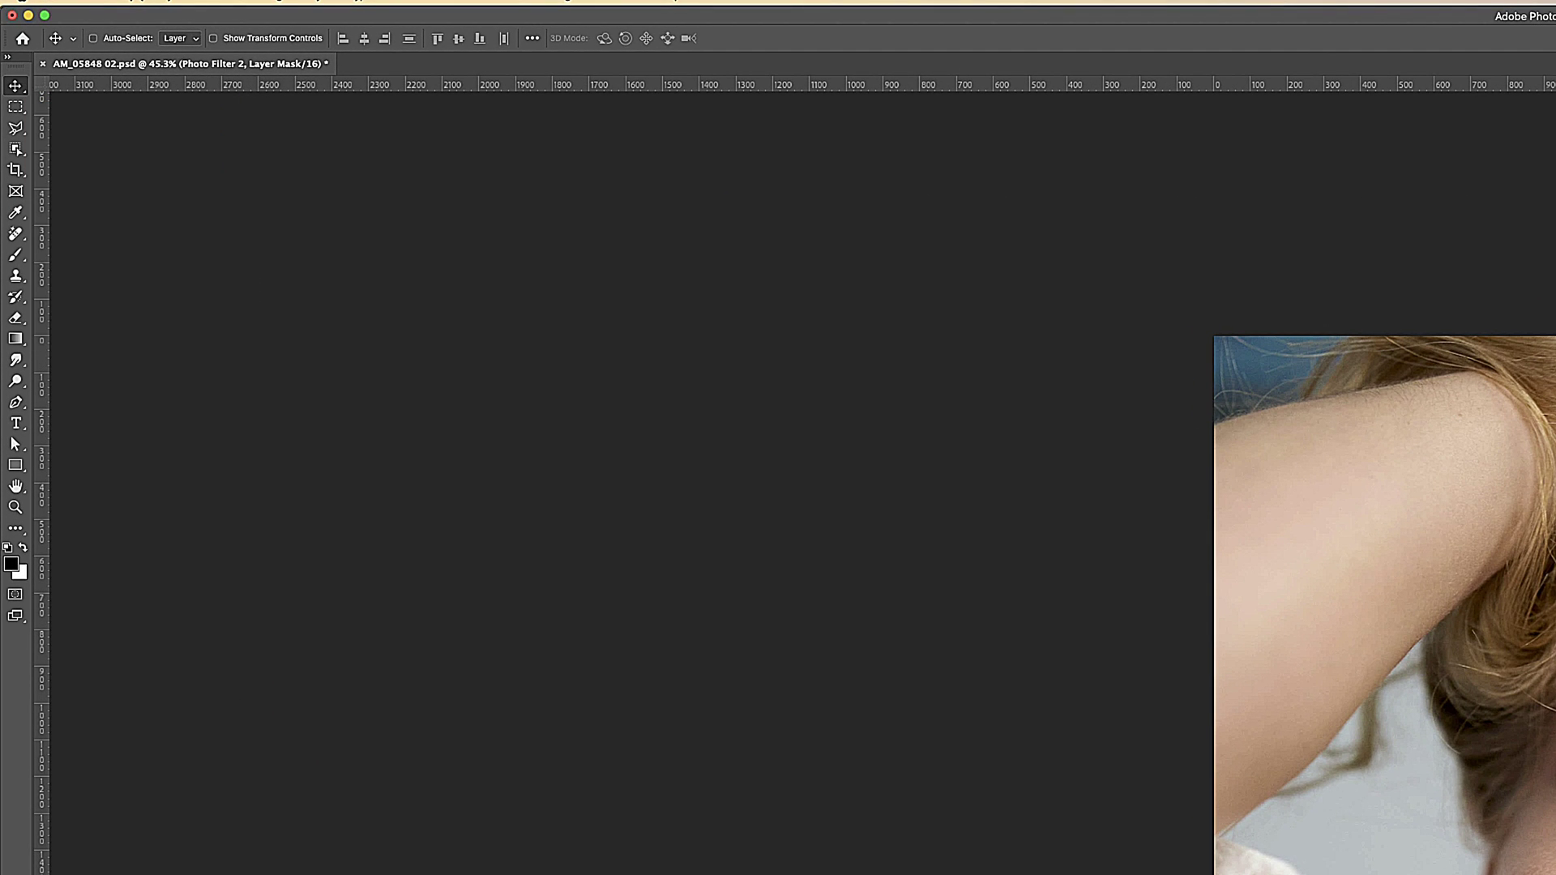
pyautogui.press('5')
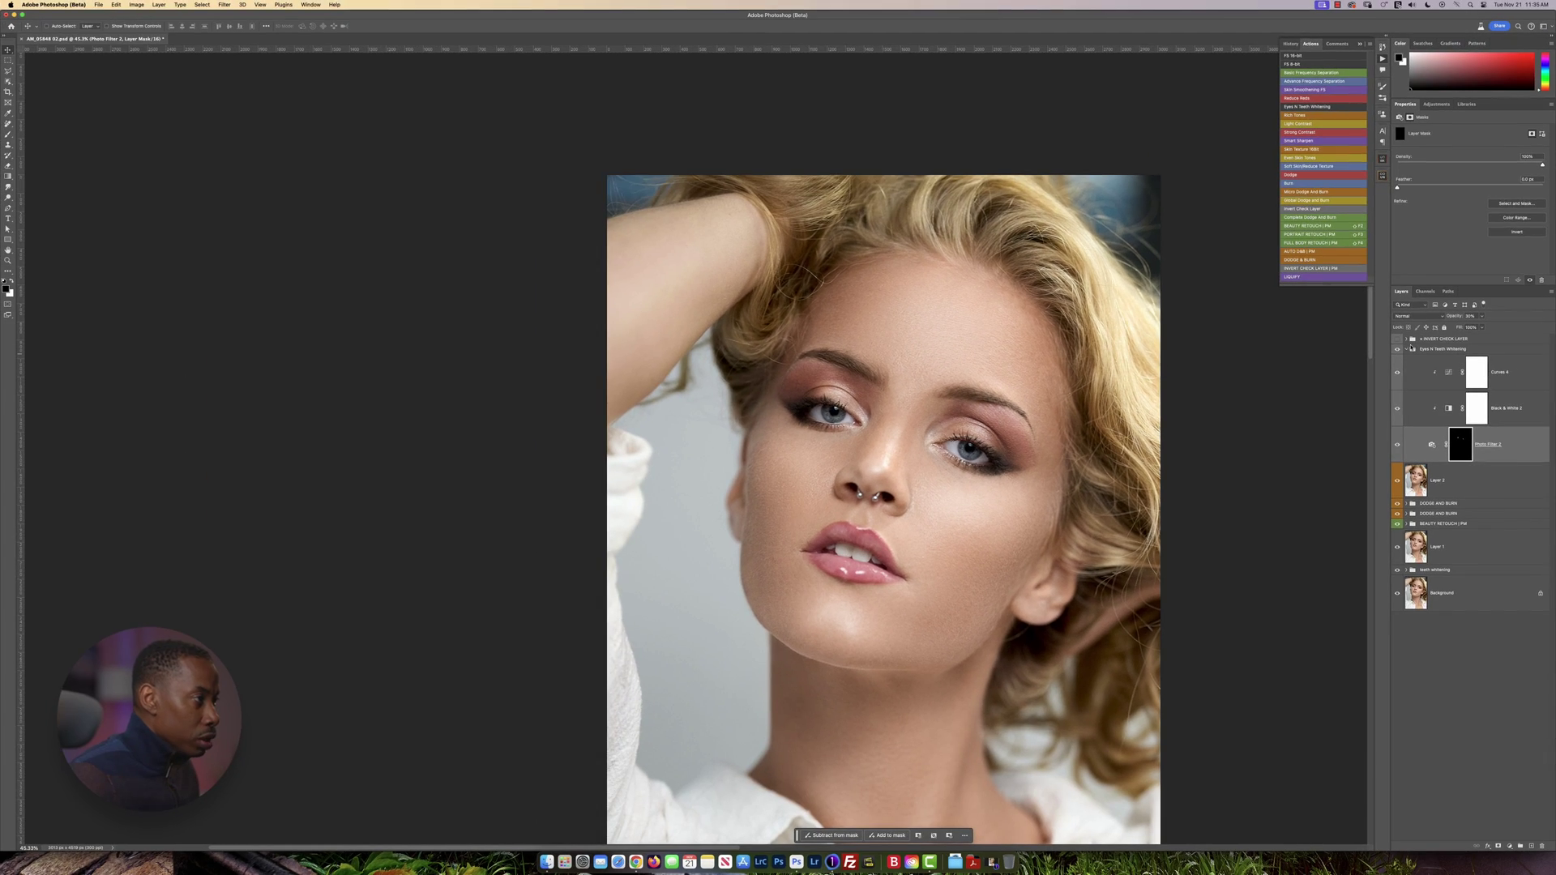
# - Collapse the Eyes N Teeth Whitening group and toggle its visibility to compare the eyes before and after
pyautogui.click(1408, 349)
pyautogui.click(1396, 348)
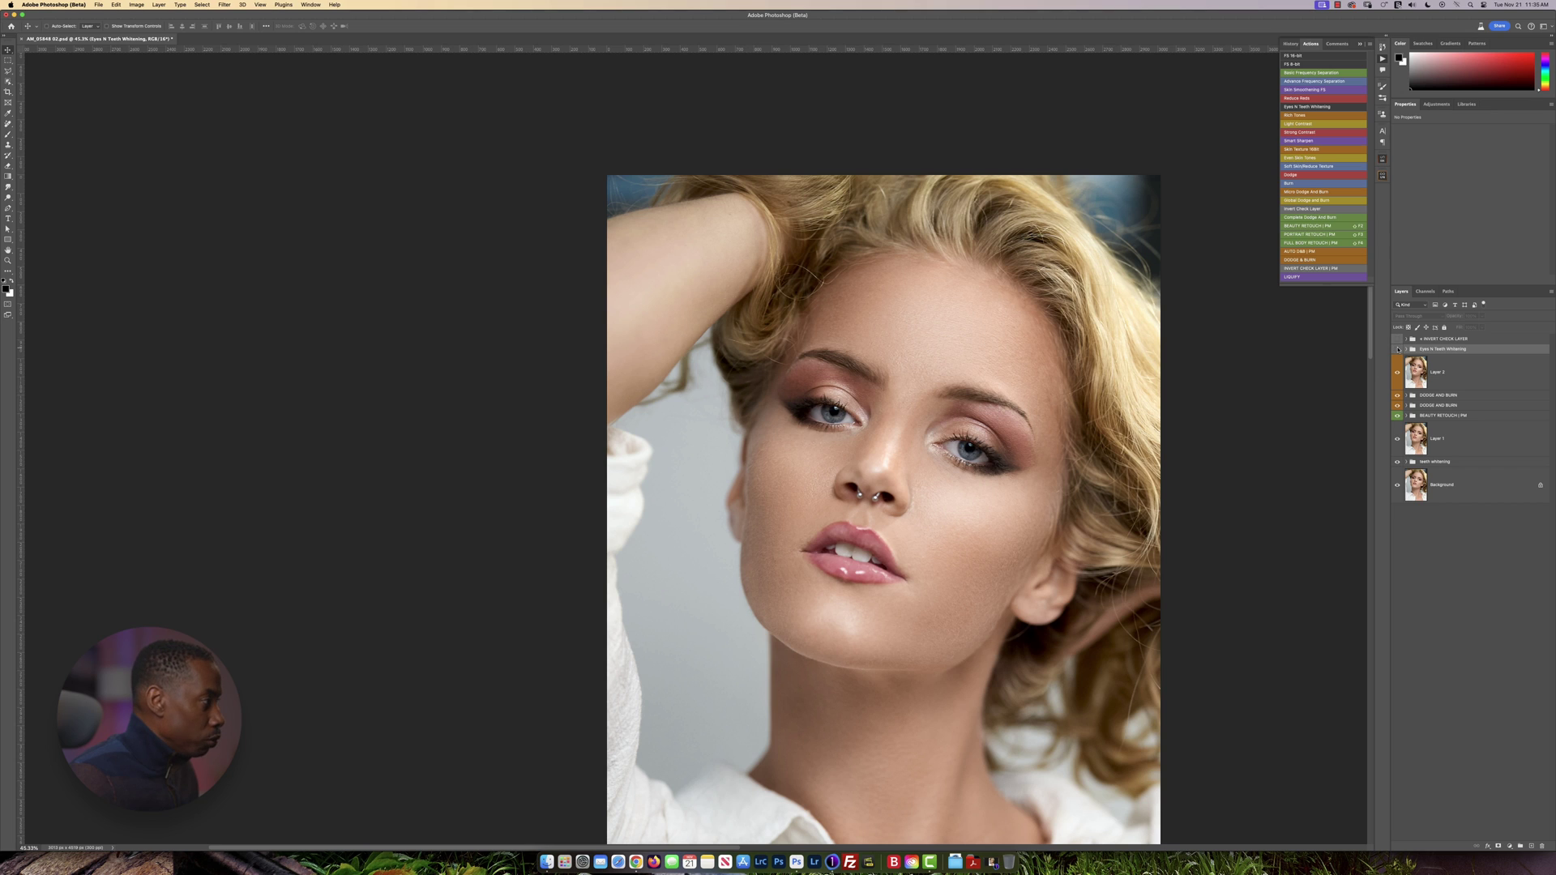
pyautogui.click(1397, 348)
pyautogui.click(1397, 349)
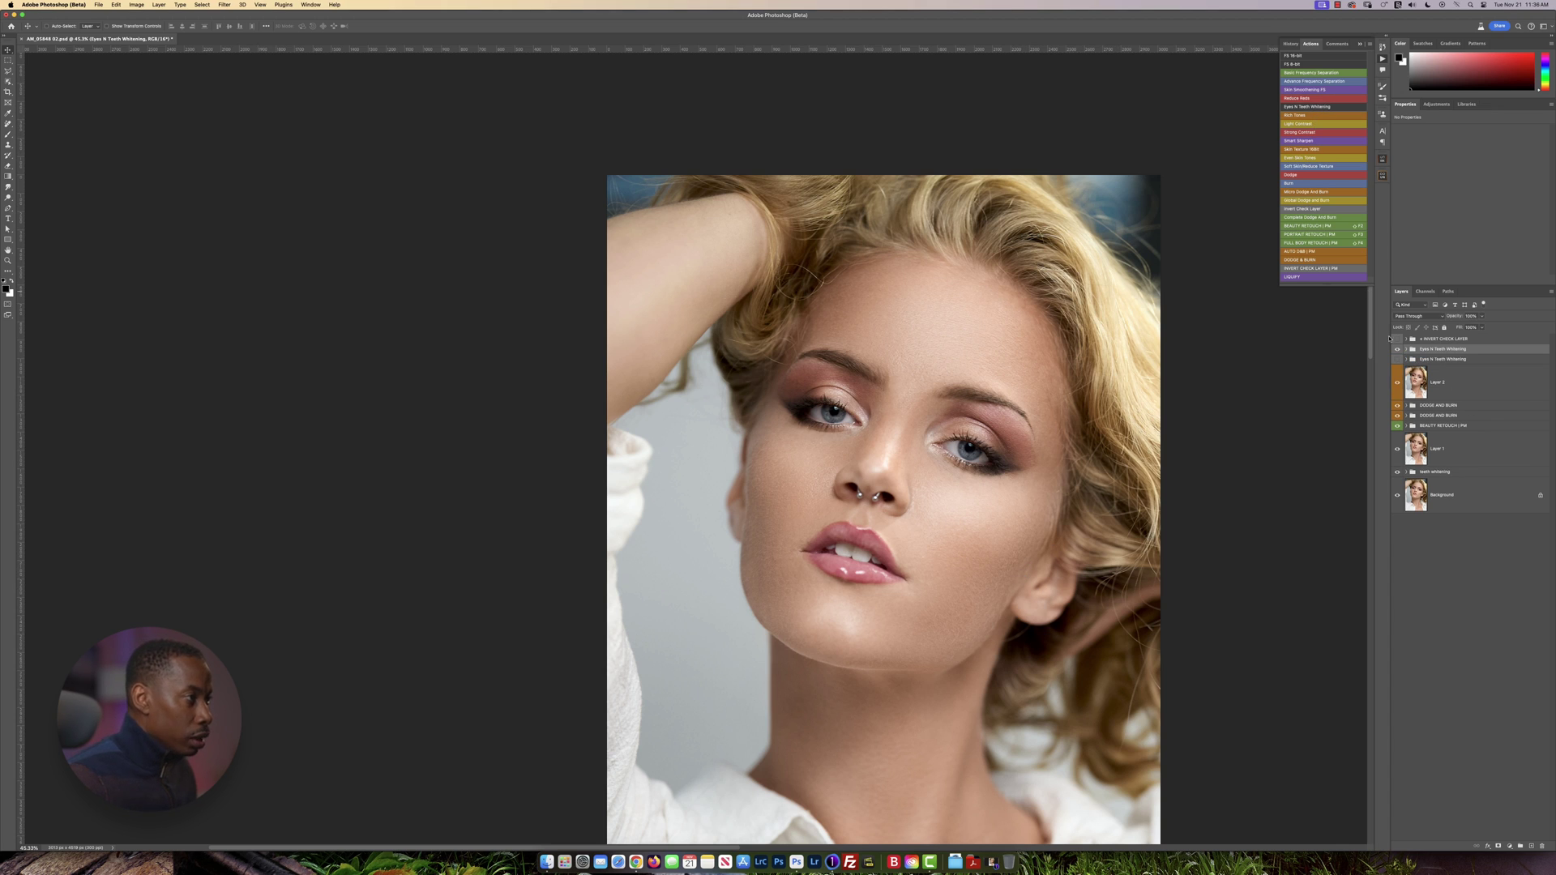
# - Run the Eyes N Teeth Whitening action again, expand the new group, and target its Photo Filter mask with the Brush tool
pyautogui.click(1405, 349)
pyautogui.click(1461, 451)
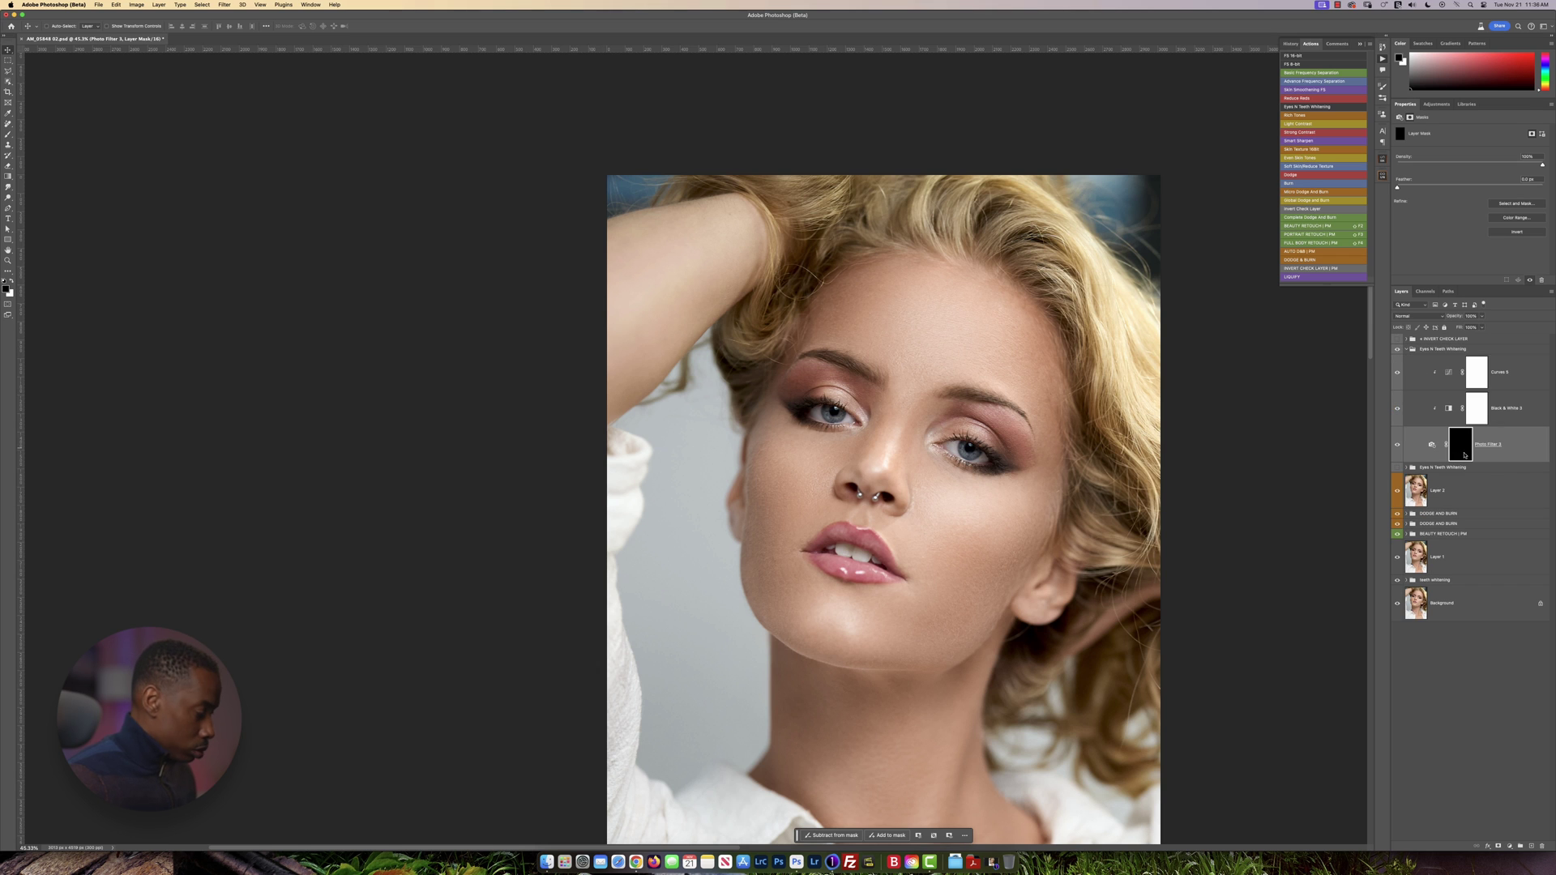
pyautogui.press('b')
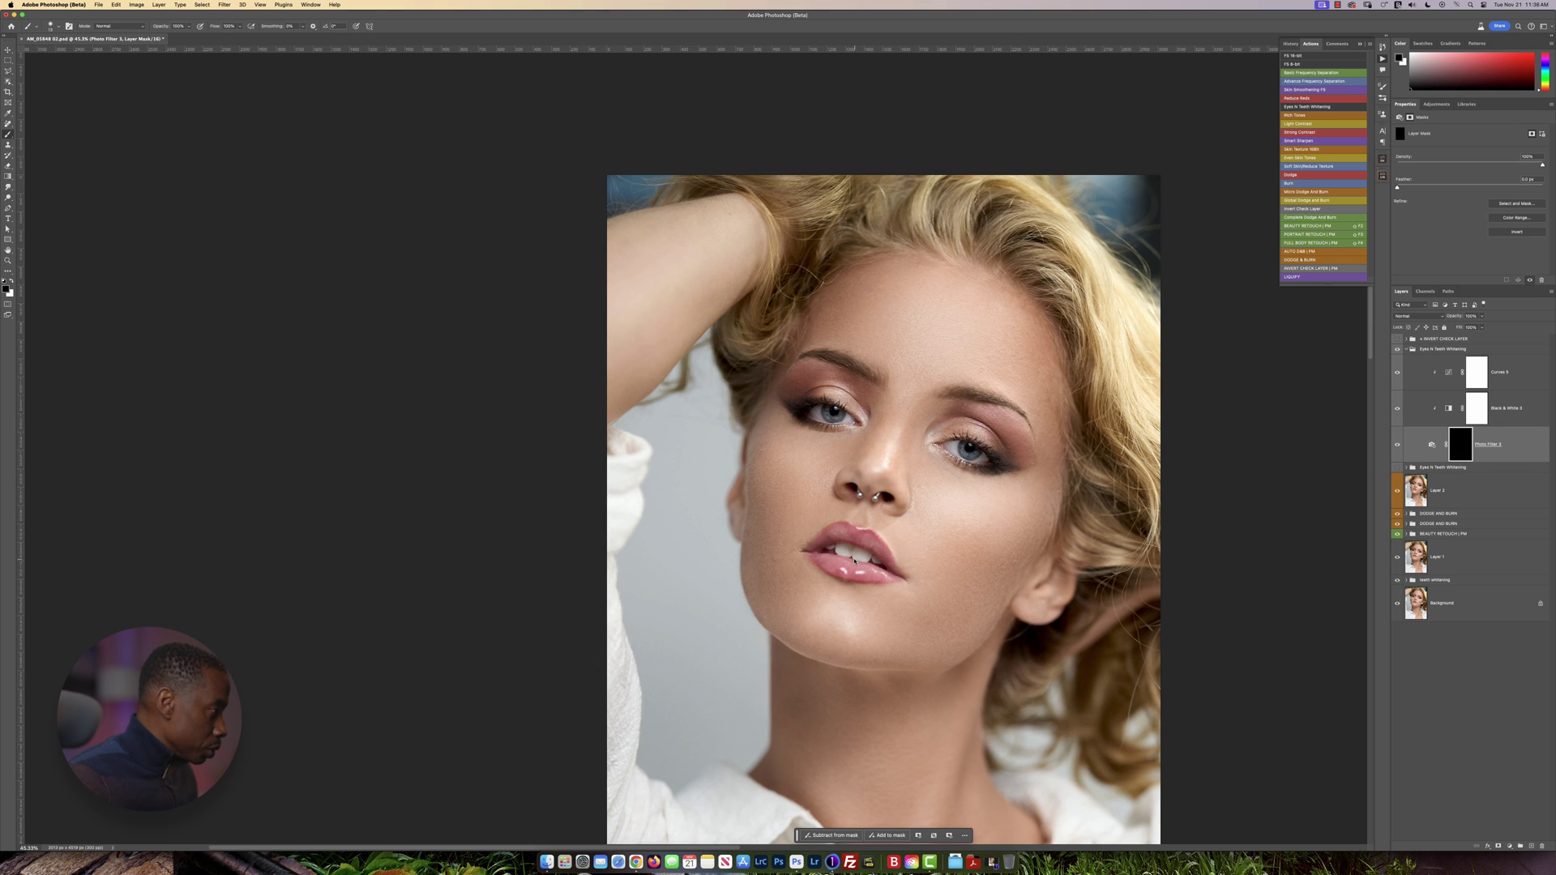
# - Paint white on the new Photo Filter mask over the front teeth and the smaller teeth at both sides of the mouth
pyautogui.scroll(5, 854, 559)
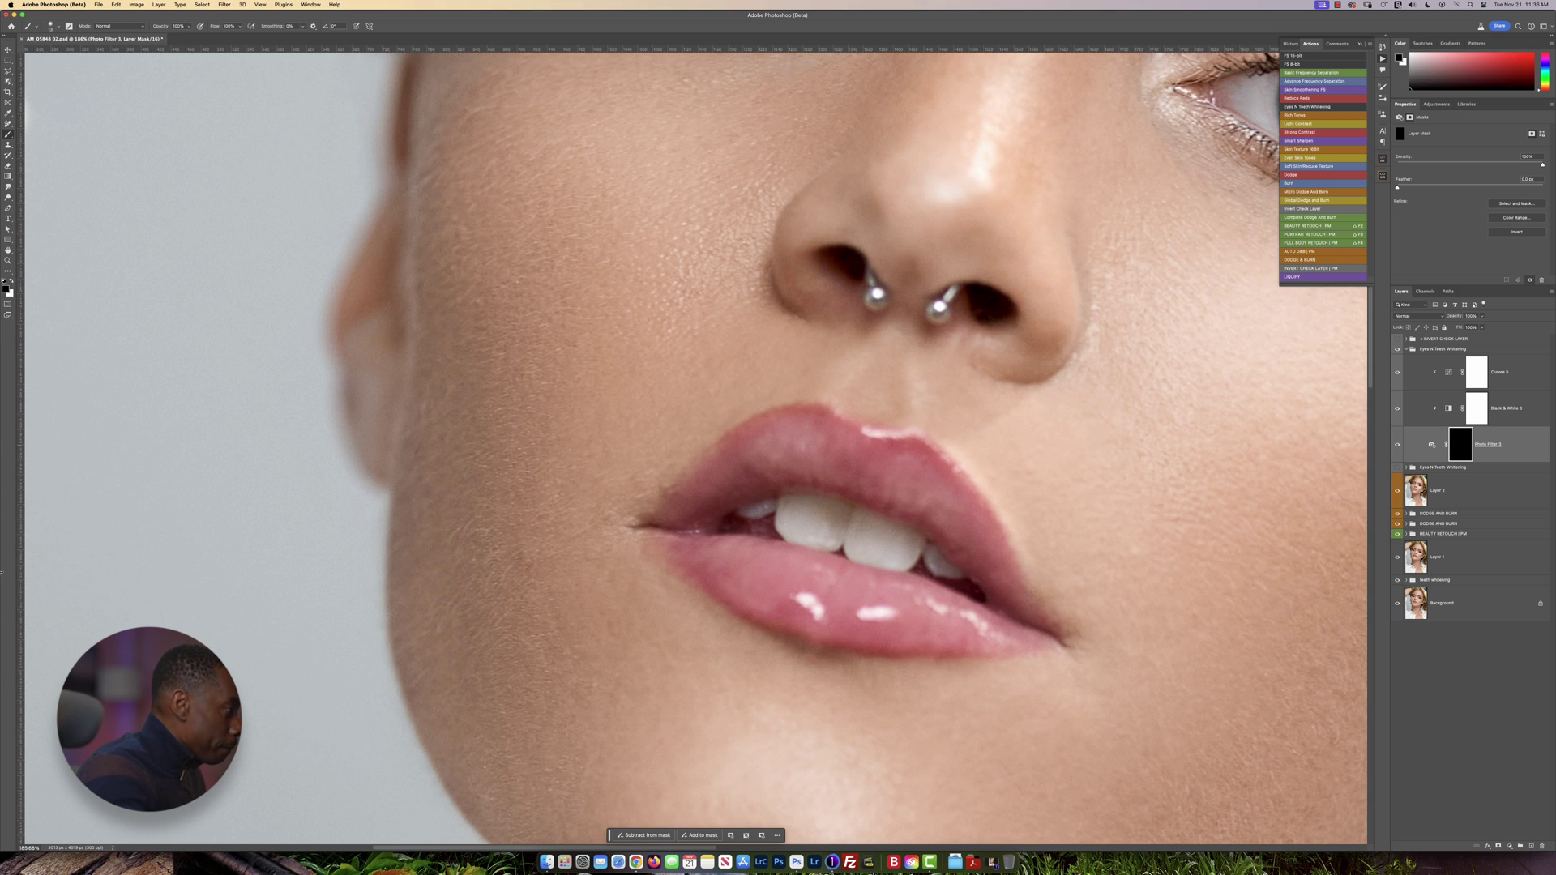
pyautogui.moveTo(805, 526); pyautogui.dragTo(813, 519)
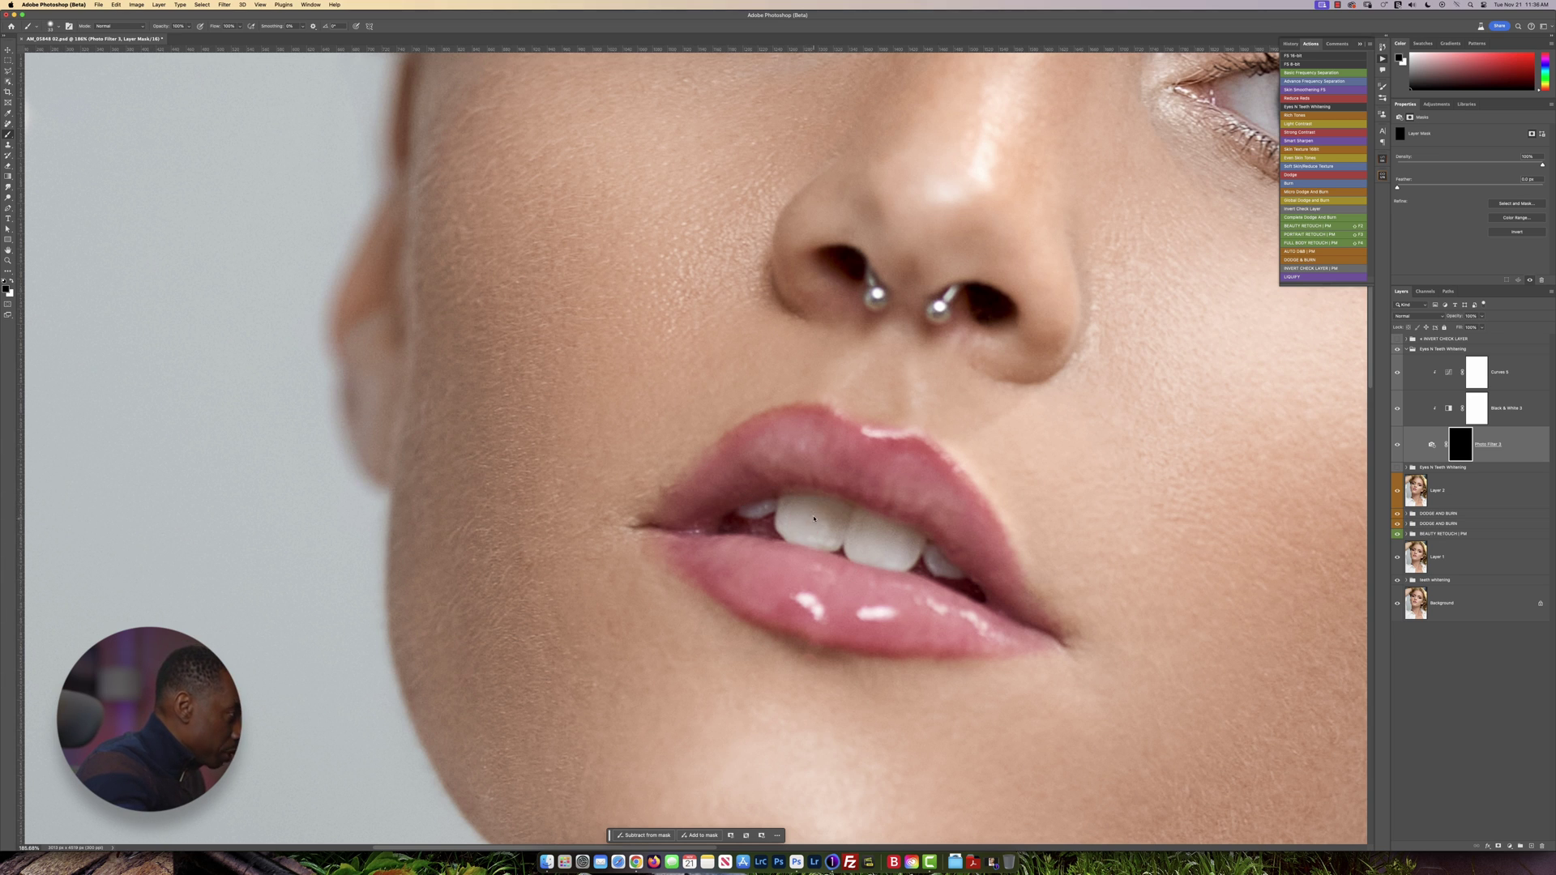
pyautogui.press('x')
pyautogui.moveTo(814, 519)
pyautogui.mouseDown()
pyautogui.moveTo(779, 506)
pyautogui.moveTo(813, 539)
pyautogui.moveTo(838, 523)
pyautogui.moveTo(811, 501)
pyautogui.moveTo(909, 551)
pyautogui.moveTo(792, 535)
pyautogui.mouseUp()
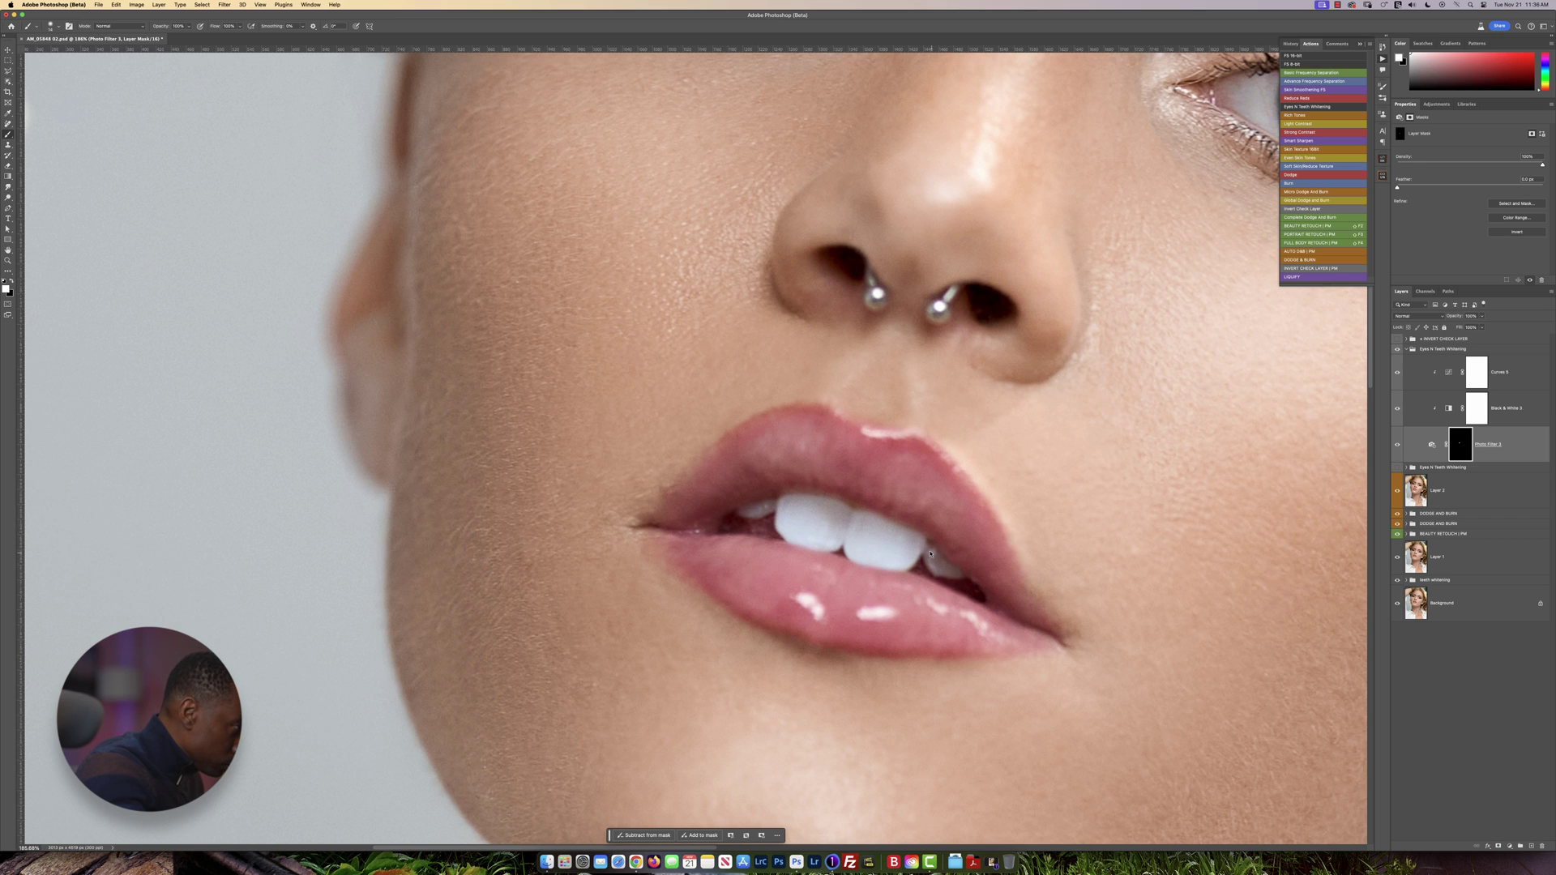
pyautogui.moveTo(931, 559); pyautogui.dragTo(956, 580)
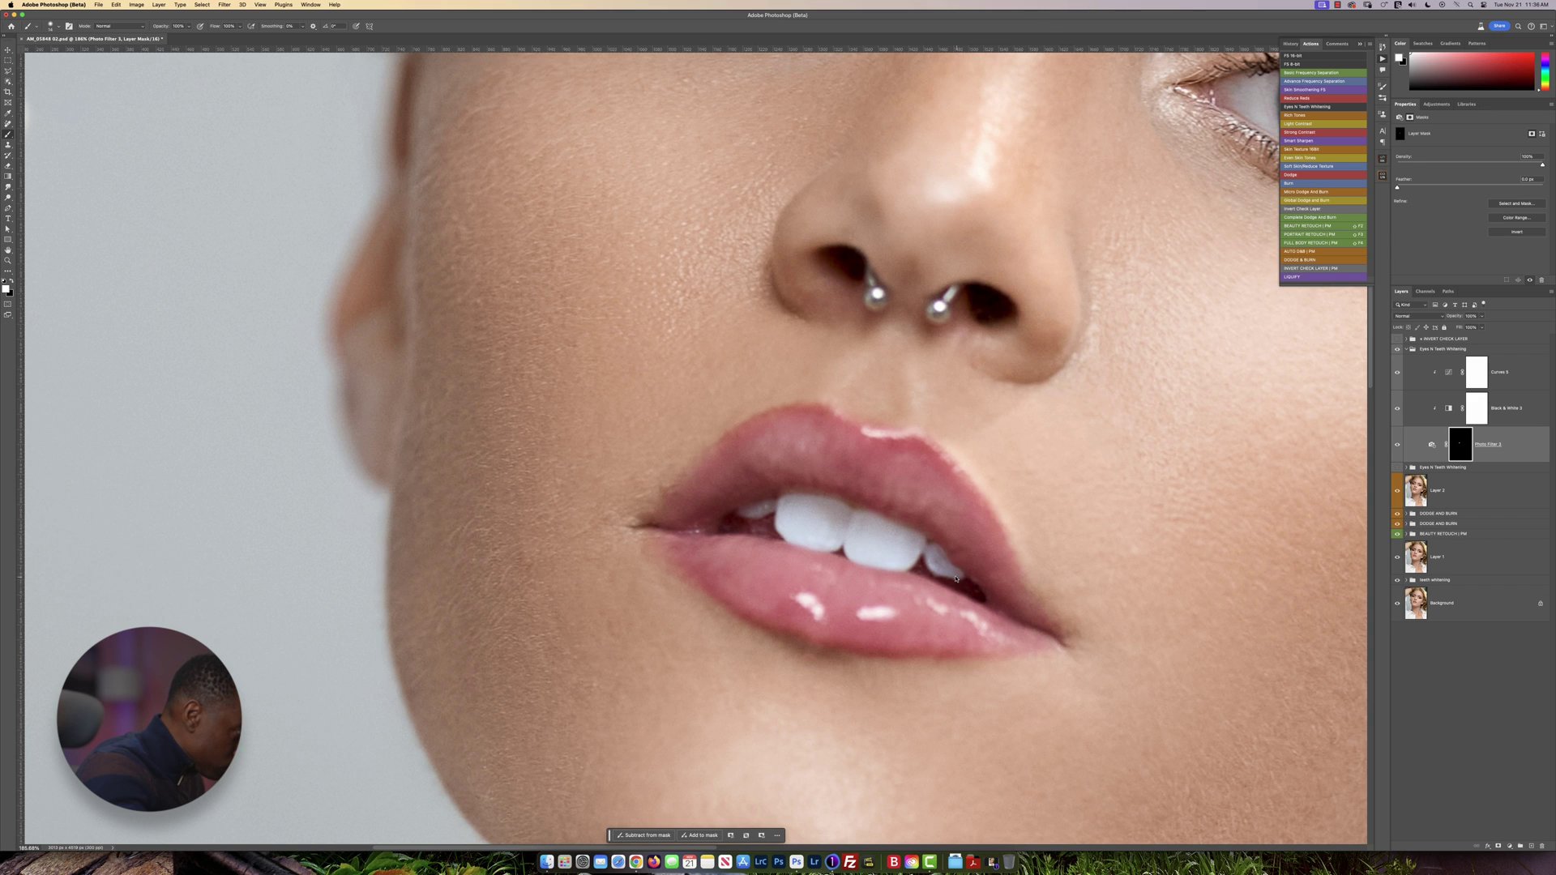
pyautogui.moveTo(754, 509); pyautogui.dragTo(764, 511)
# - Reduce the opacity of the teeth whitening's Photo Filter layer to soften the effect
pyautogui.scroll(-5, 869, 525)
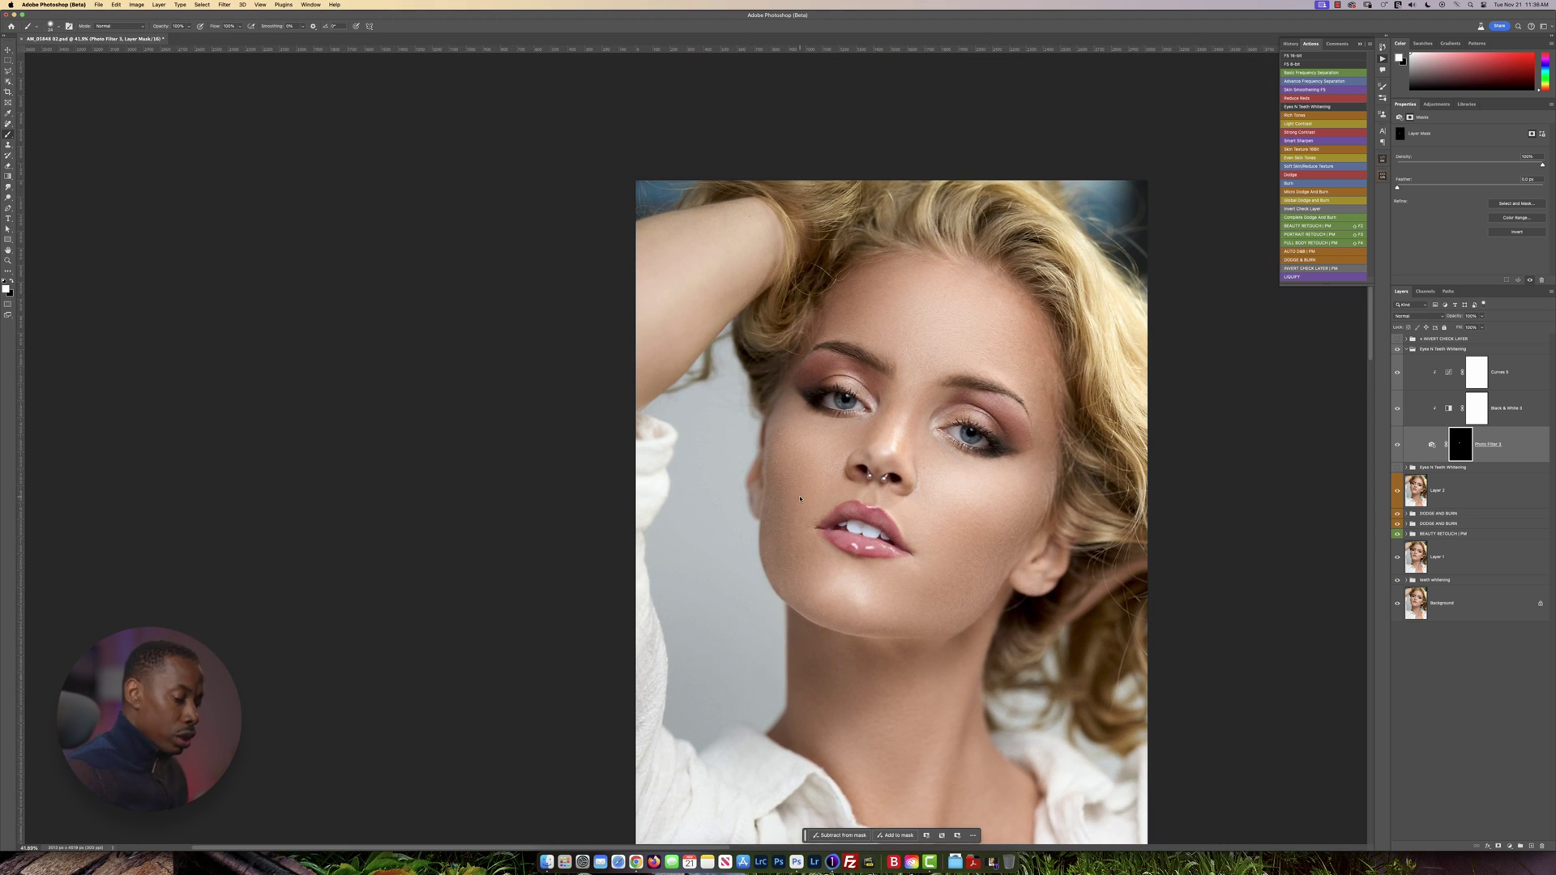
pyautogui.press('9')
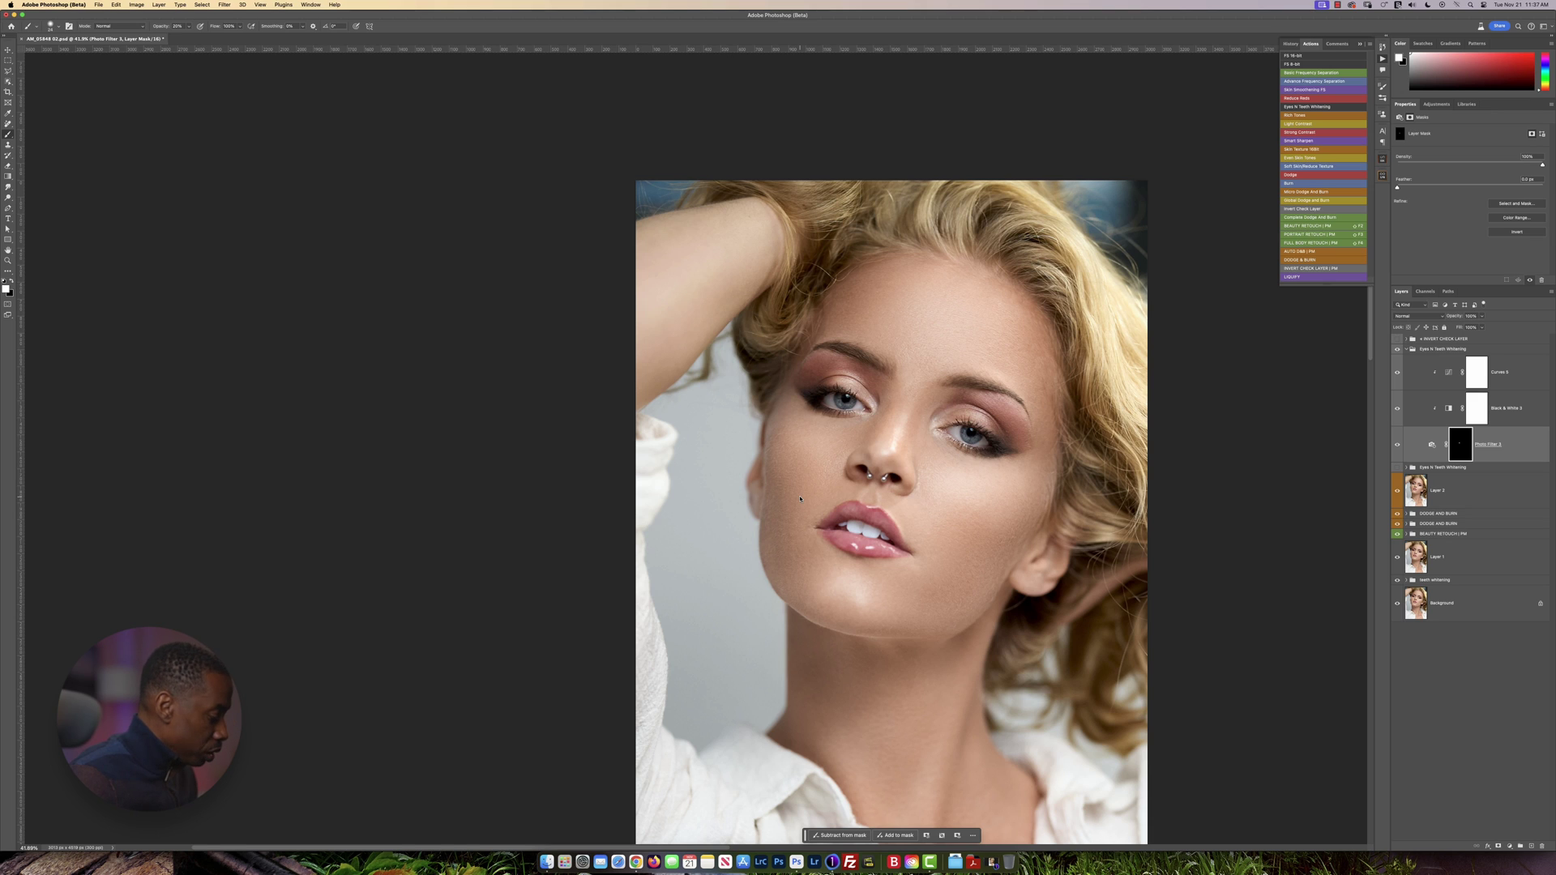
pyautogui.press('v')
pyautogui.press('2')
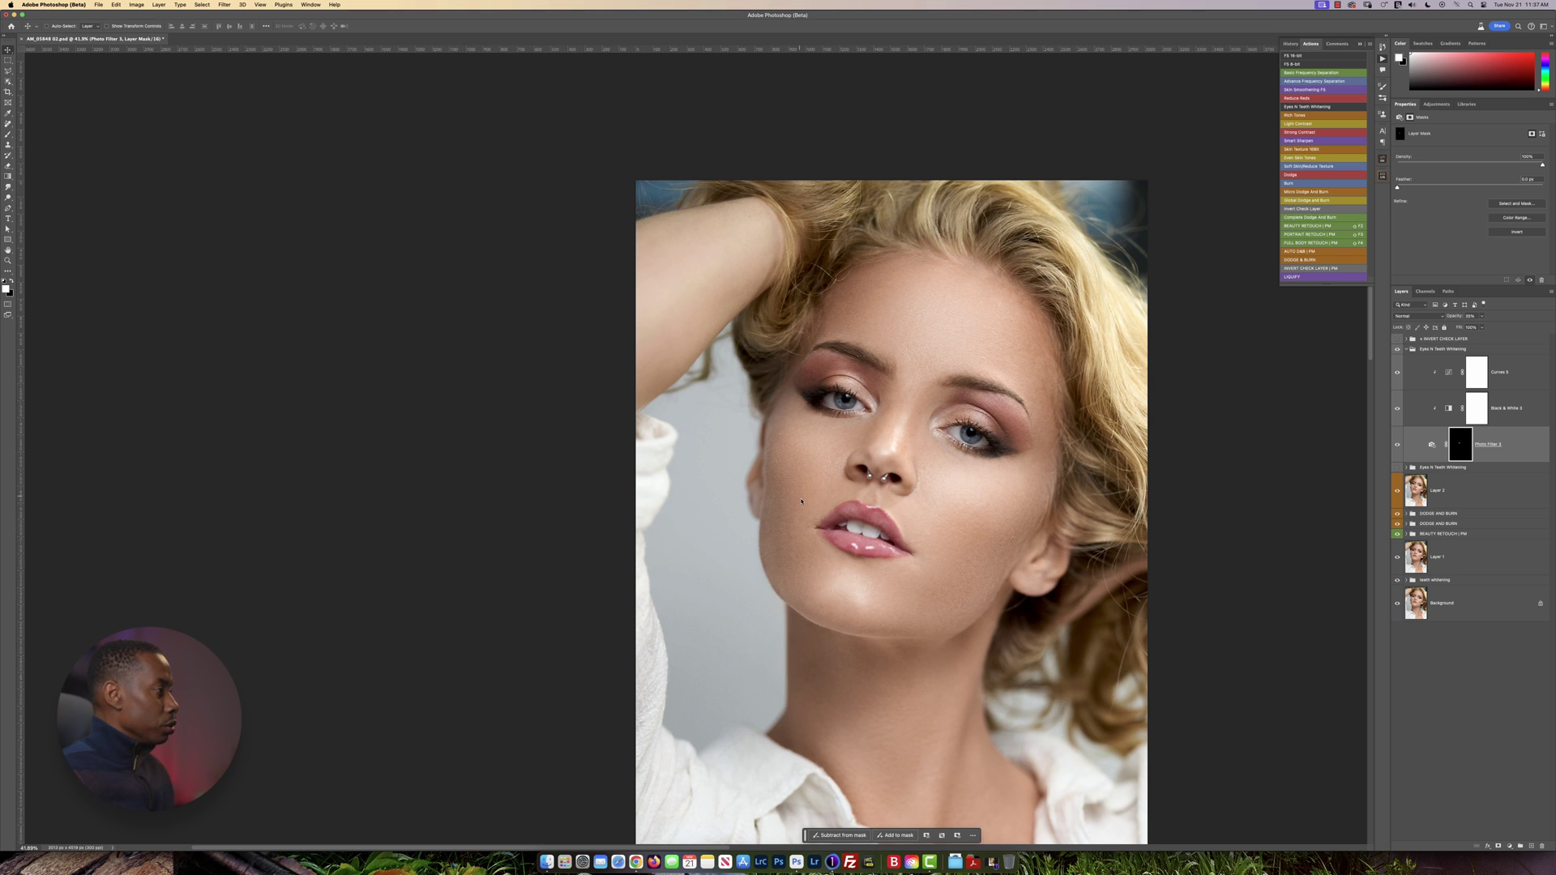
# - Compare the whole retouched portrait with the original Background layer by repeatedly isolating that layer
pyautogui.scroll(-3, 799, 497)
pyautogui.scroll(2, 802, 501)
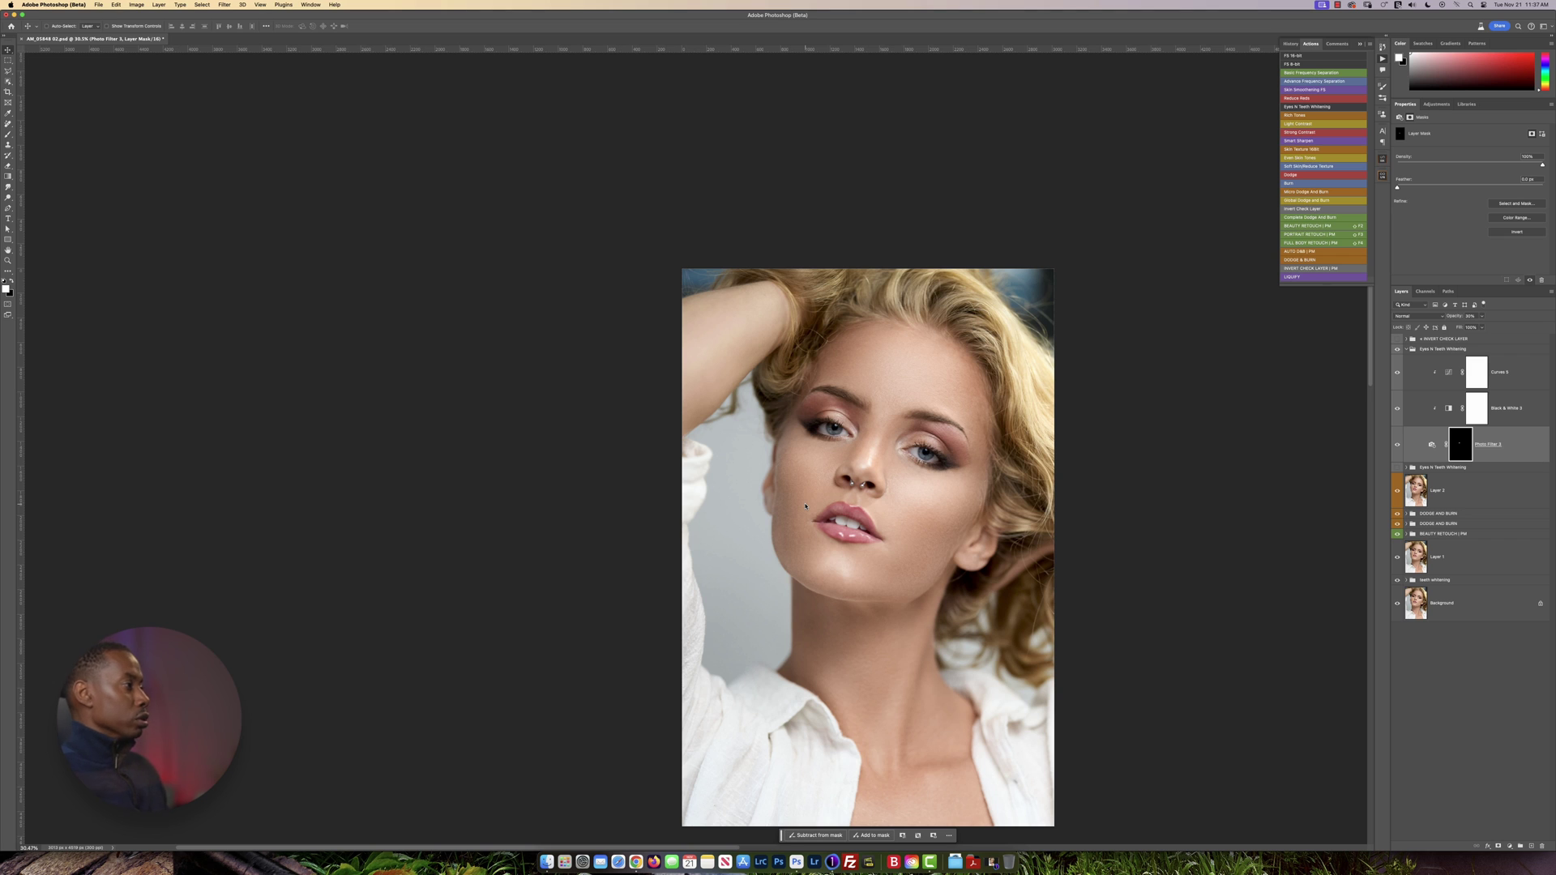
pyautogui.scroll(-2, 804, 505)
pyautogui.scroll(2, 804, 504)
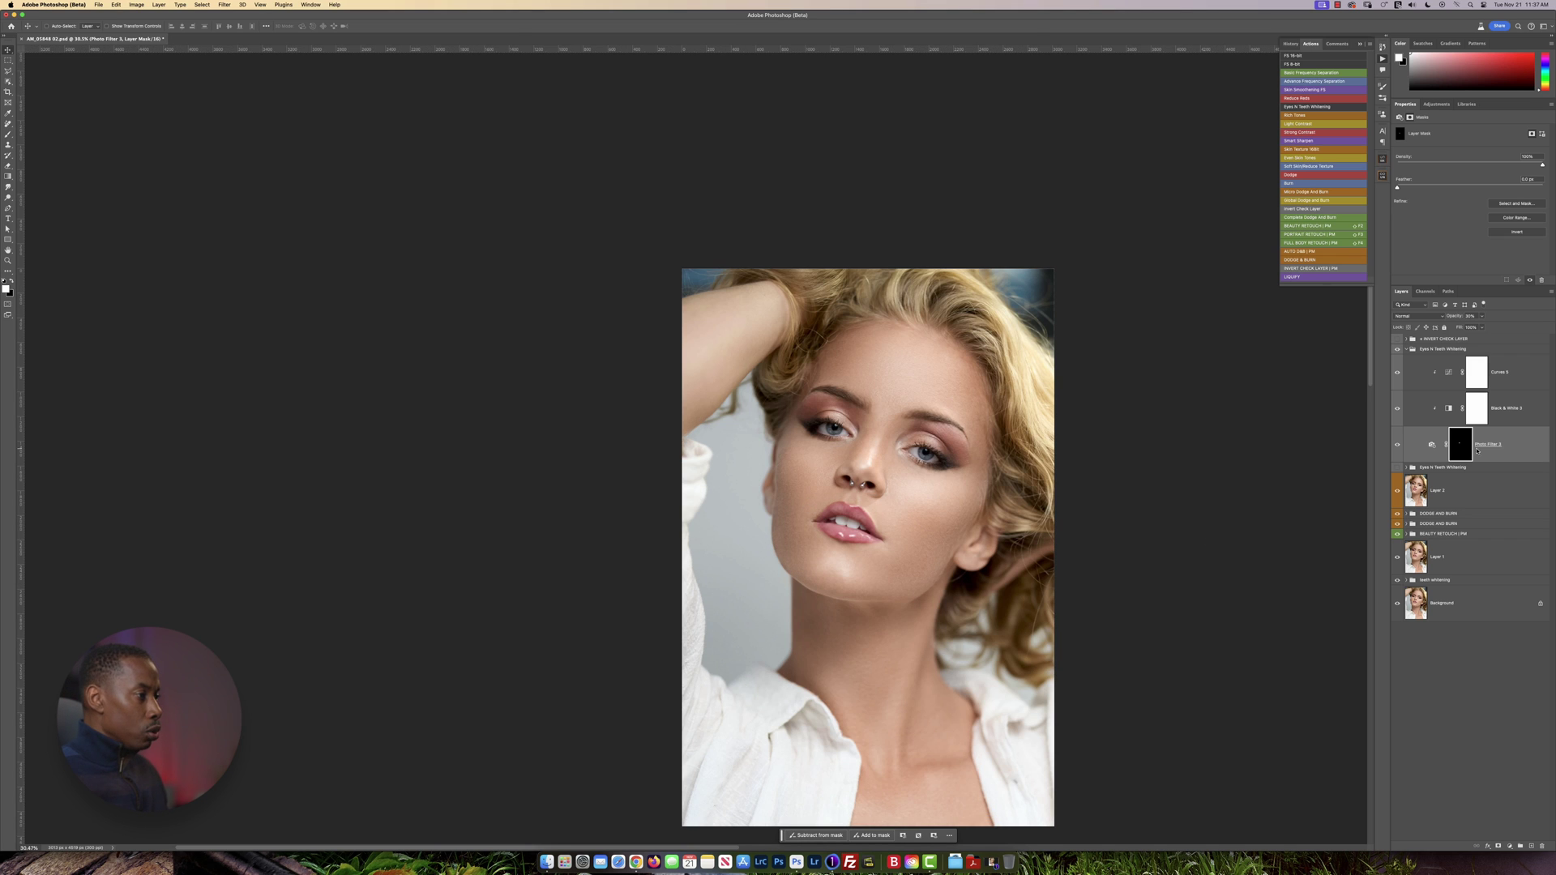
pyautogui.keyDown('alt'); pyautogui.click(1398, 604); pyautogui.keyUp('alt')
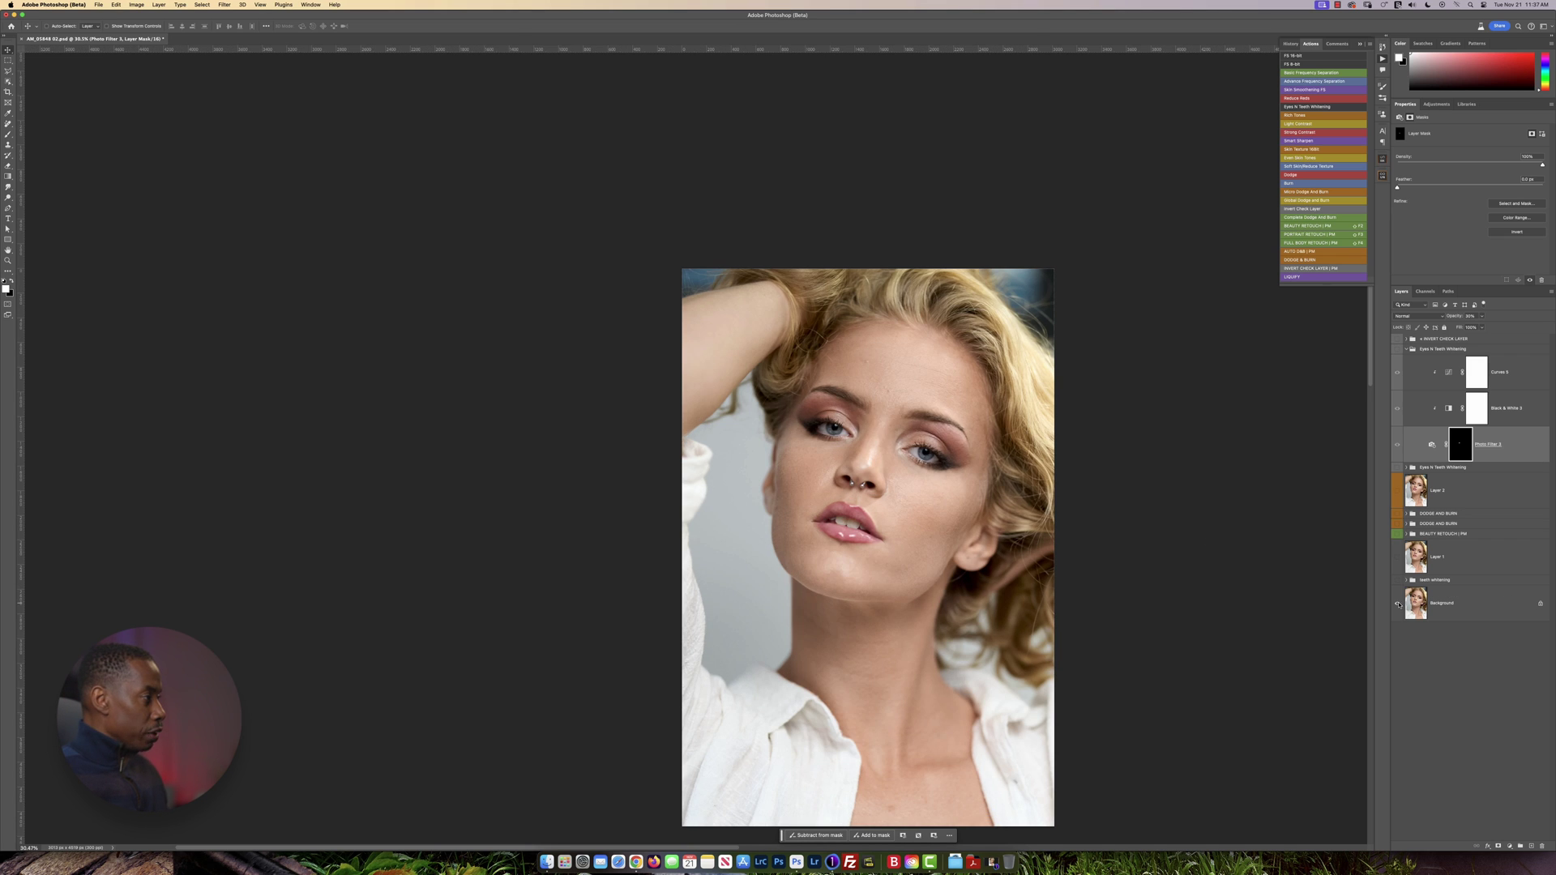
pyautogui.keyDown('alt'); pyautogui.click(1398, 604); pyautogui.keyUp('alt')
pyautogui.keyDown('alt'); pyautogui.click(1398, 604); pyautogui.keyUp('alt')
pyautogui.keyDown('alt'); pyautogui.click(1398, 603); pyautogui.keyUp('alt')
pyautogui.keyDown('alt'); pyautogui.click(1397, 604); pyautogui.keyUp('alt')
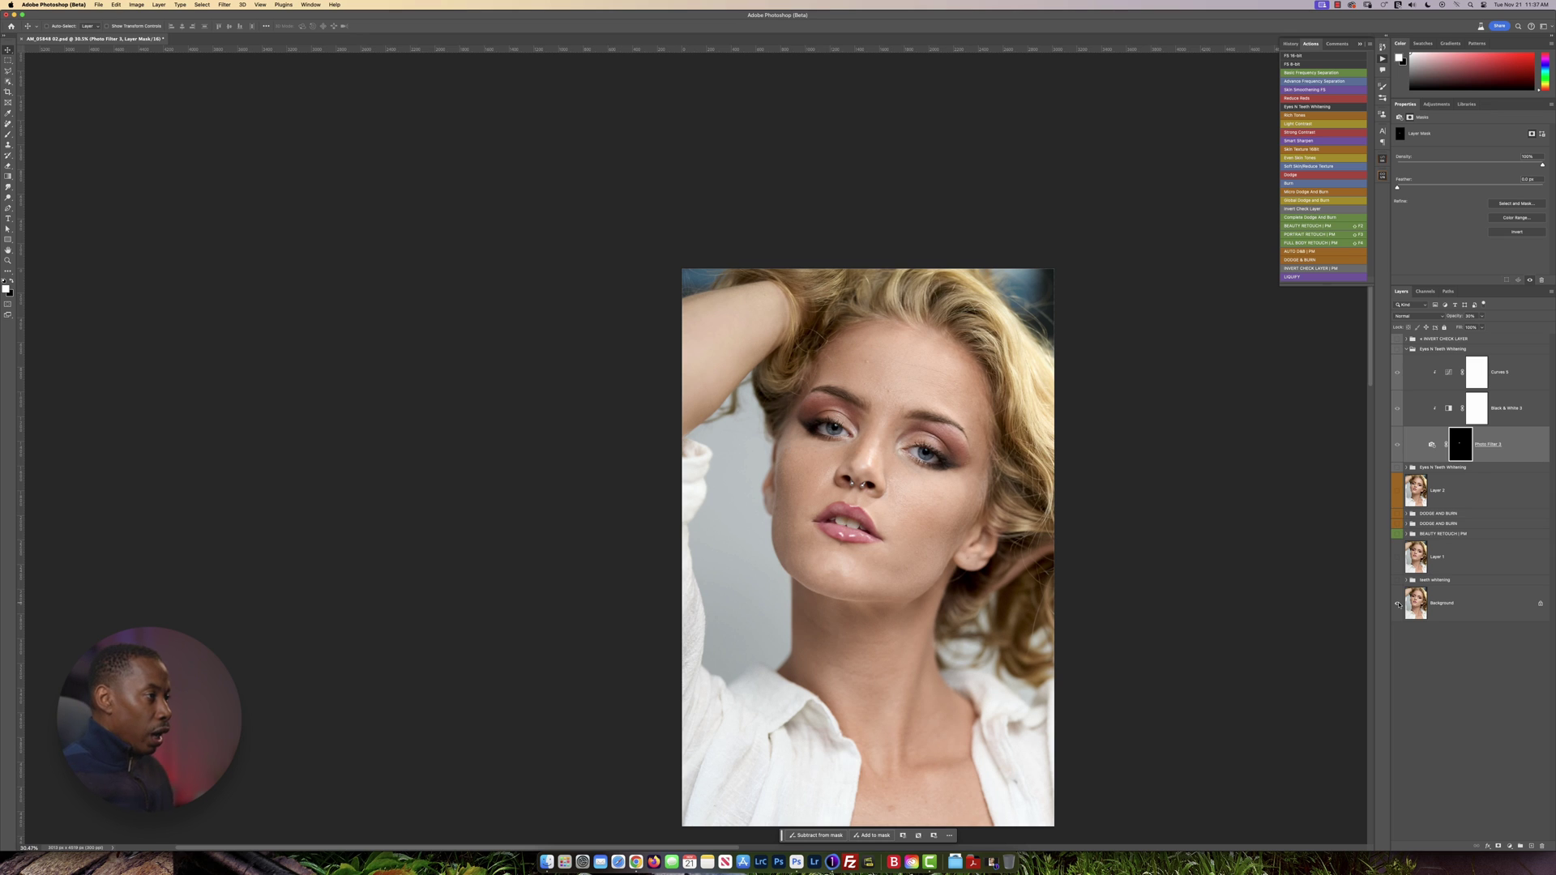
# - Make all retouching layers and both whitening groups visible, then collapse and select the upper Eyes N Teeth Whitening group
pyautogui.click(1397, 349)
pyautogui.click(1397, 579)
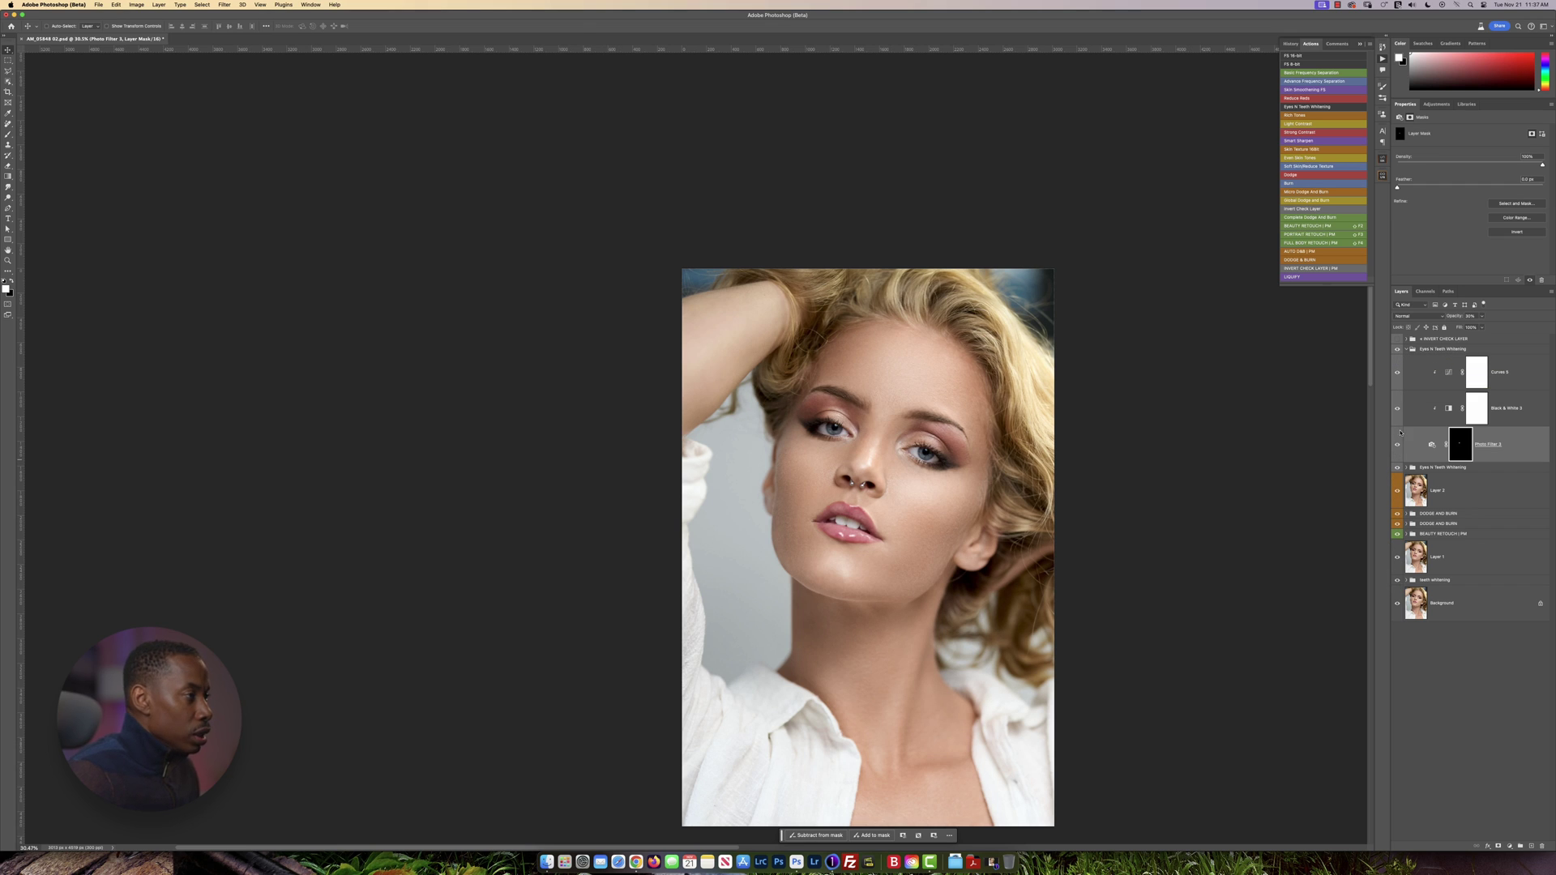
pyautogui.click(1407, 349)
pyautogui.click(1416, 405)
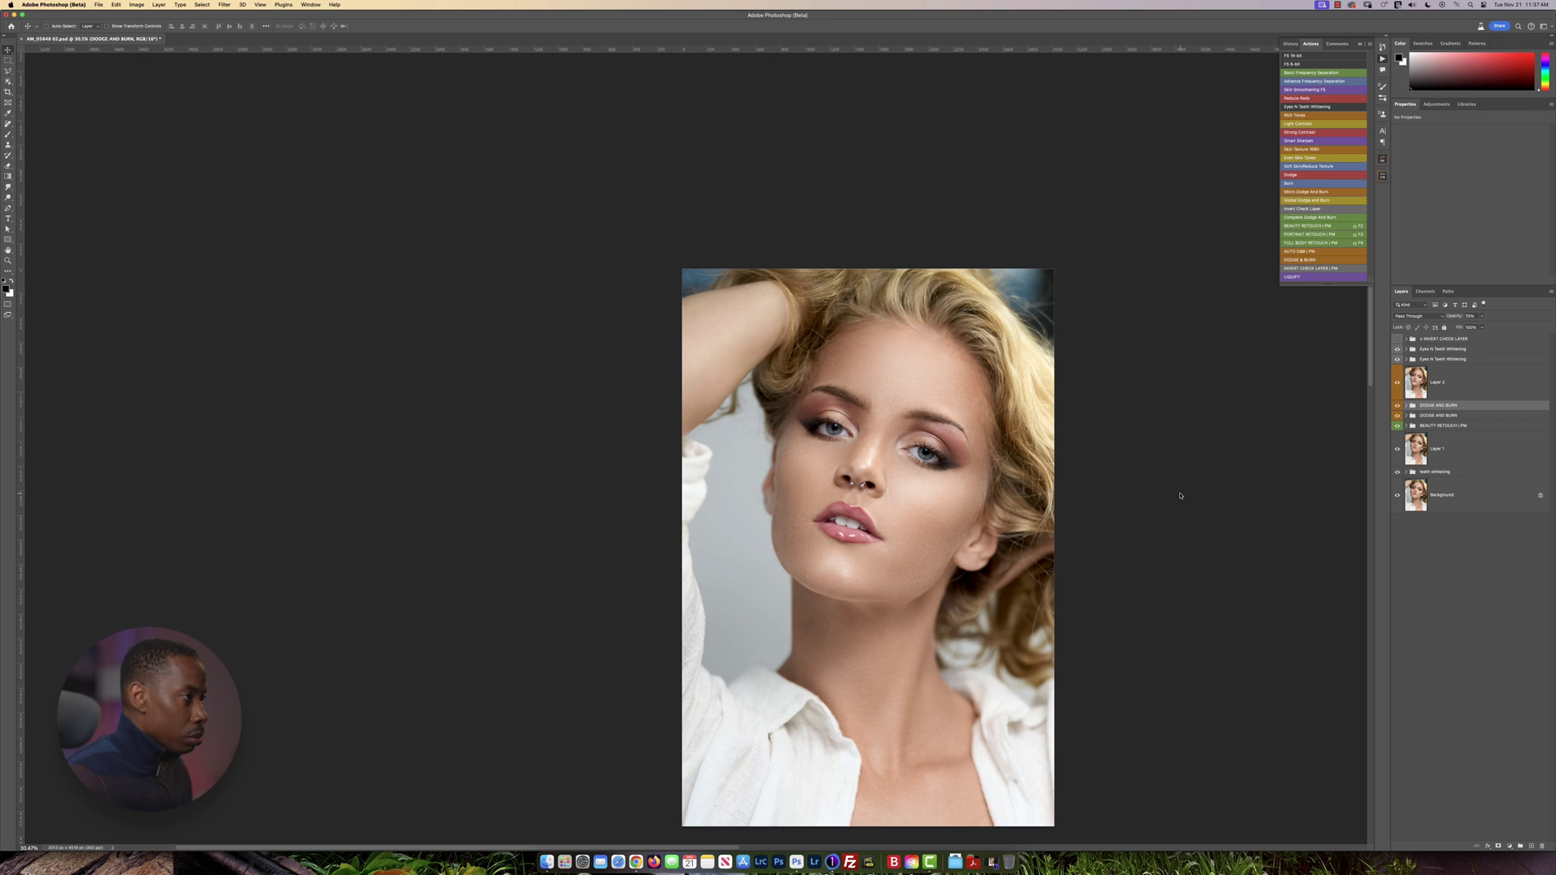
pyautogui.scroll(-1, 1179, 496)
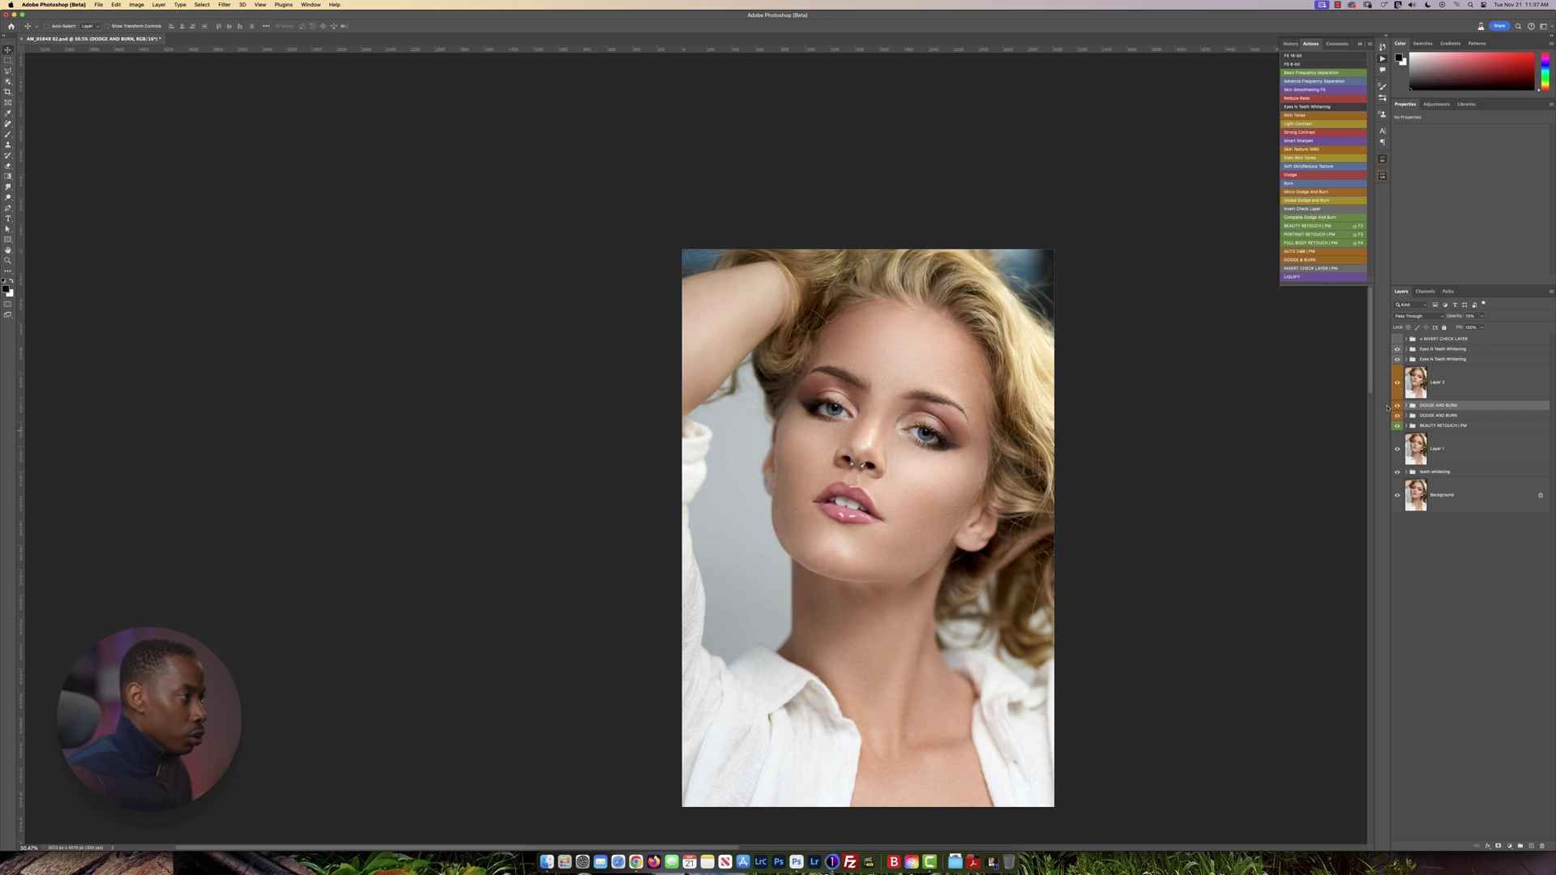
pyautogui.click(1449, 349)
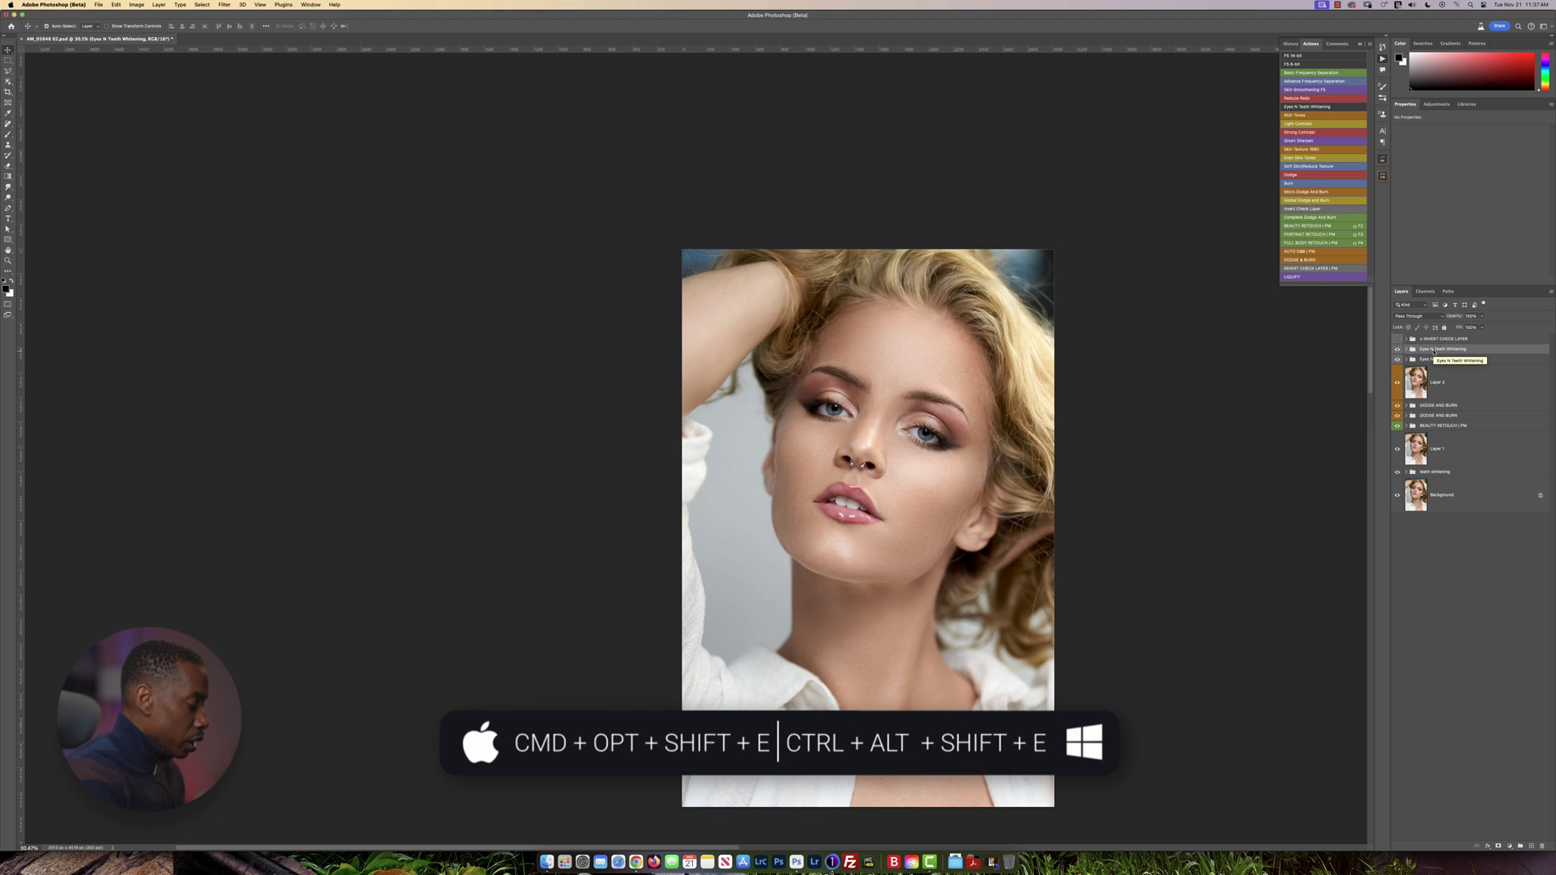
# - Merge all visible layers into a new layer and add a Color Lookup adjustment above it using the MSL 7.CUBE 3D LUT
pyautogui.press('super+alt+shift+e')
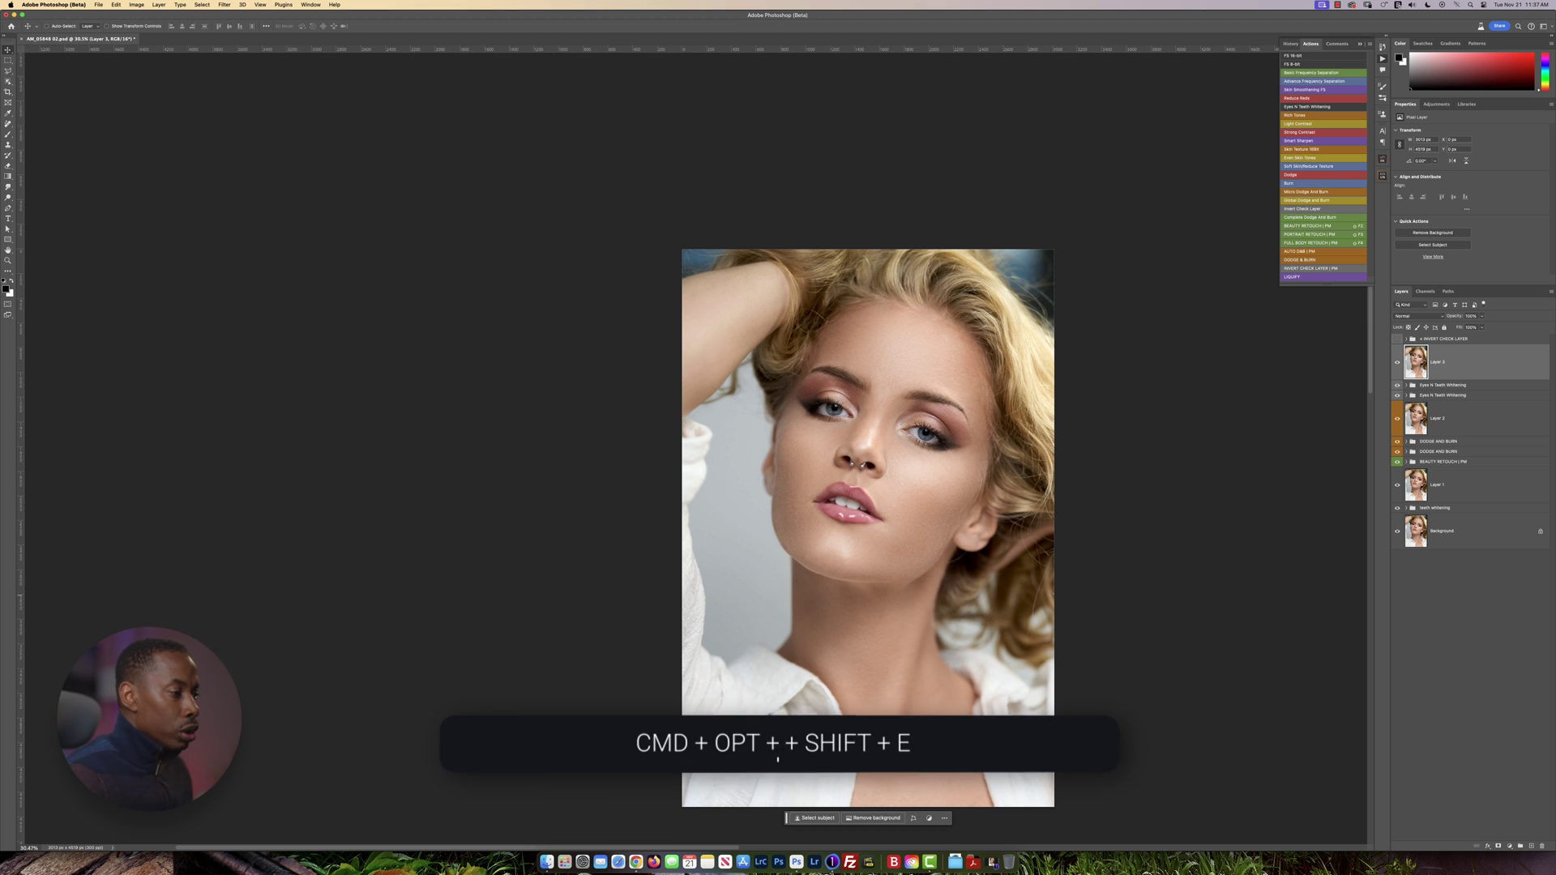
pyautogui.click(1508, 846)
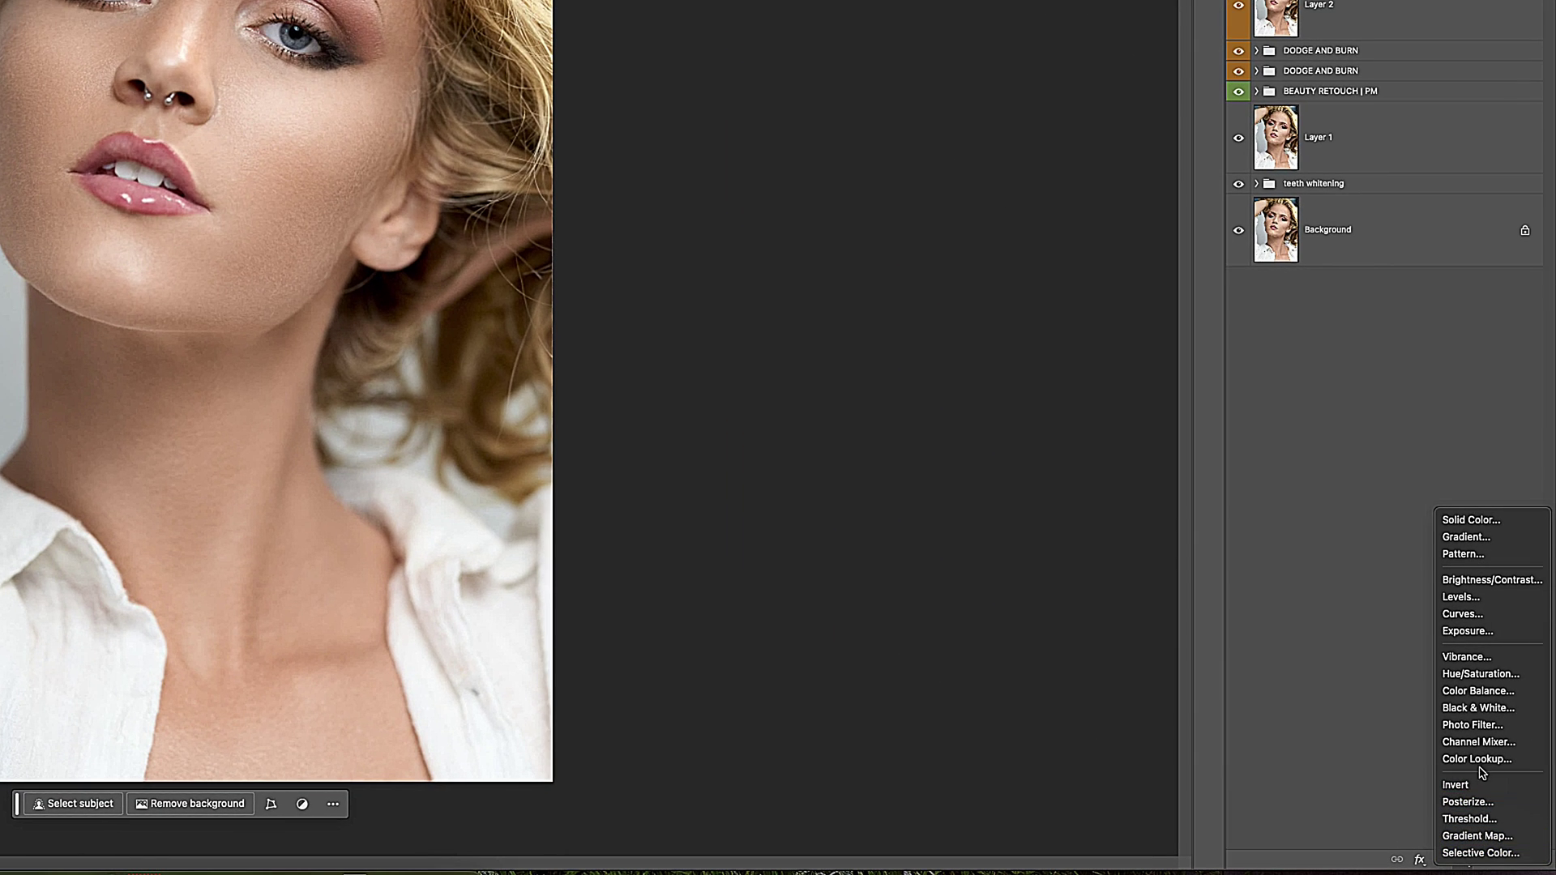
pyautogui.click(1477, 759)
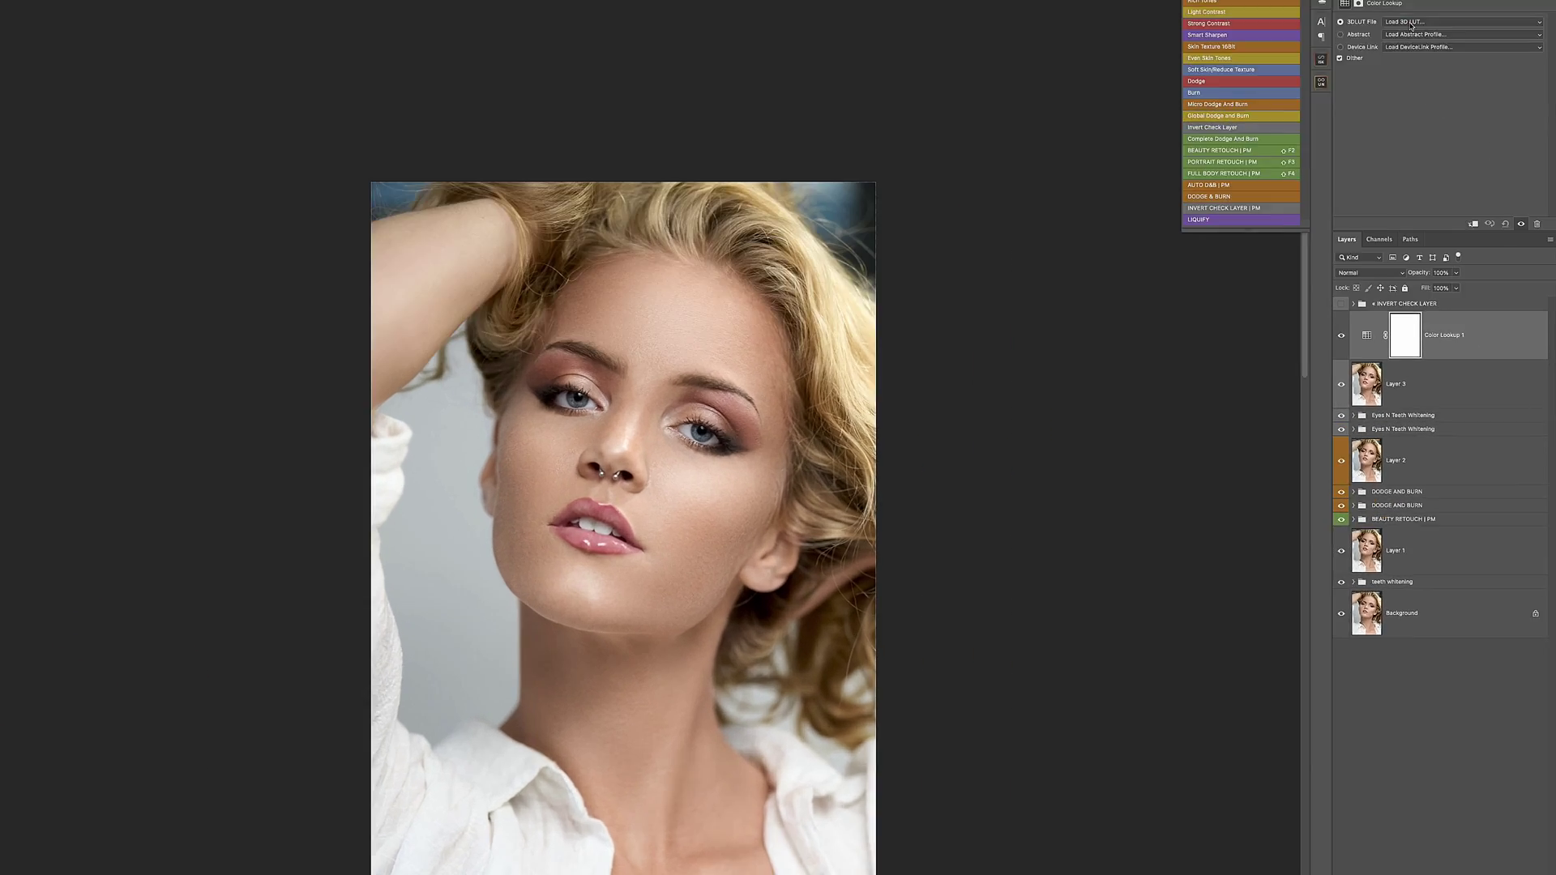
pyautogui.click(1450, 132)
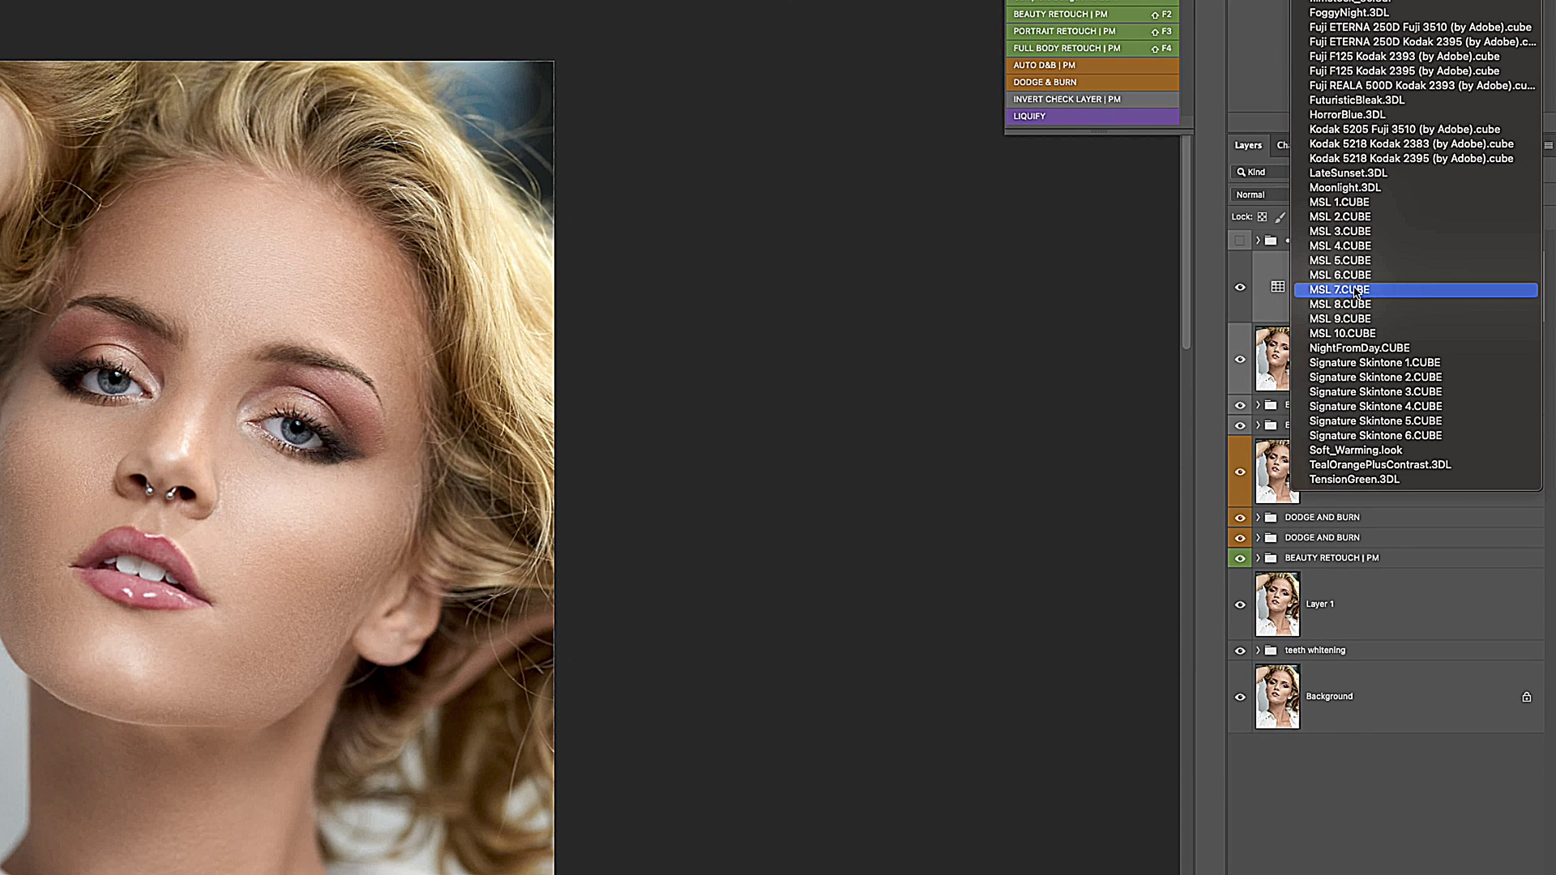
pyautogui.click(1354, 289)
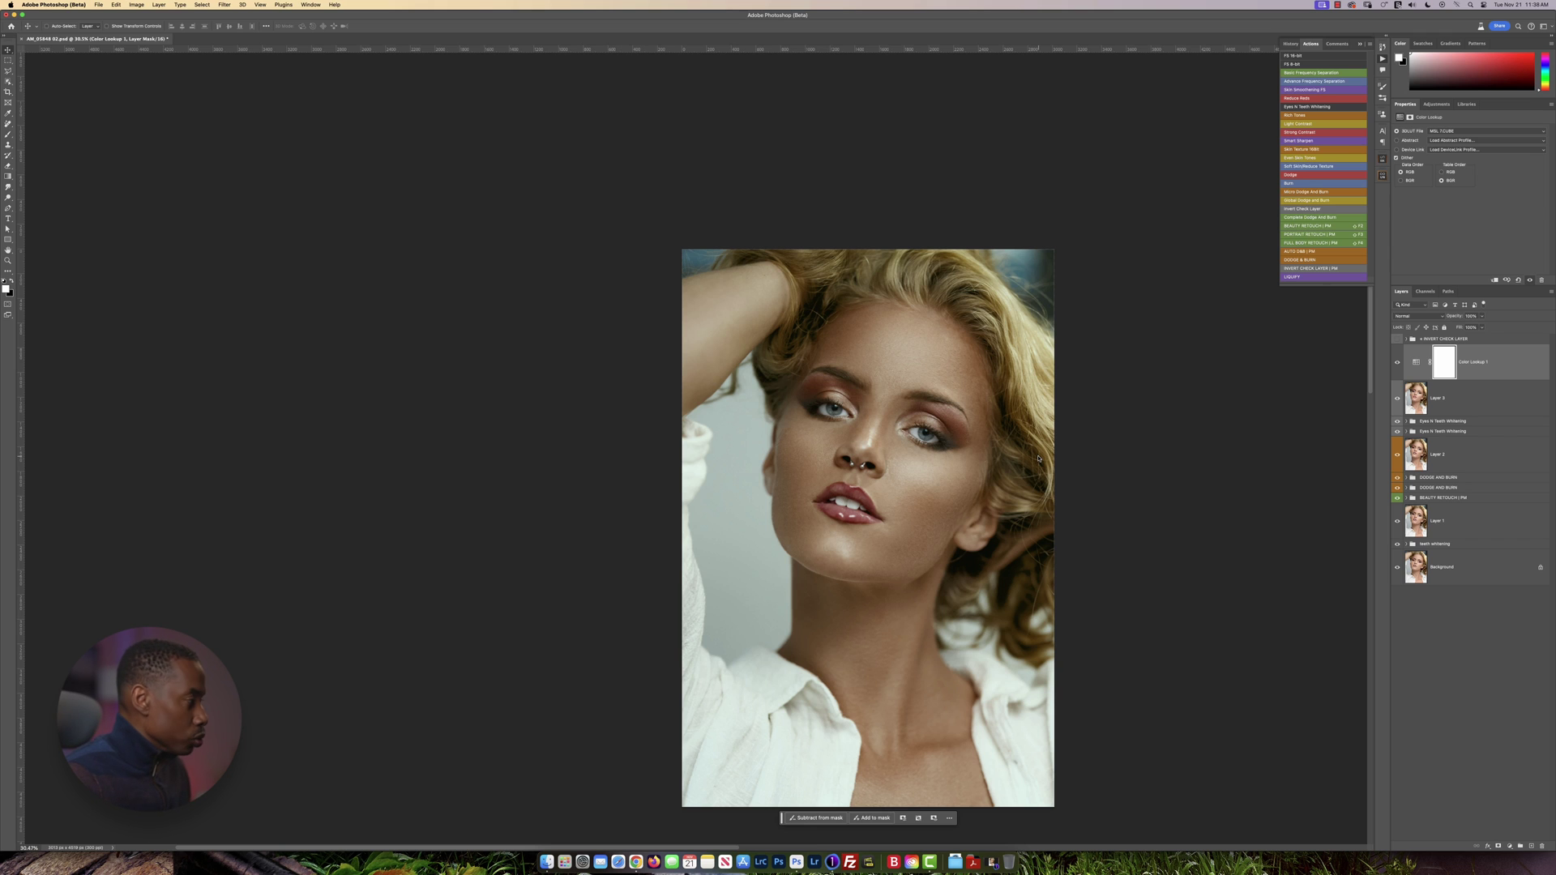
# - Reduce the Color Lookup layer's opacity to 25% and compare the portrait with and without the color grade
pyautogui.press('2')
pyautogui.press('5')
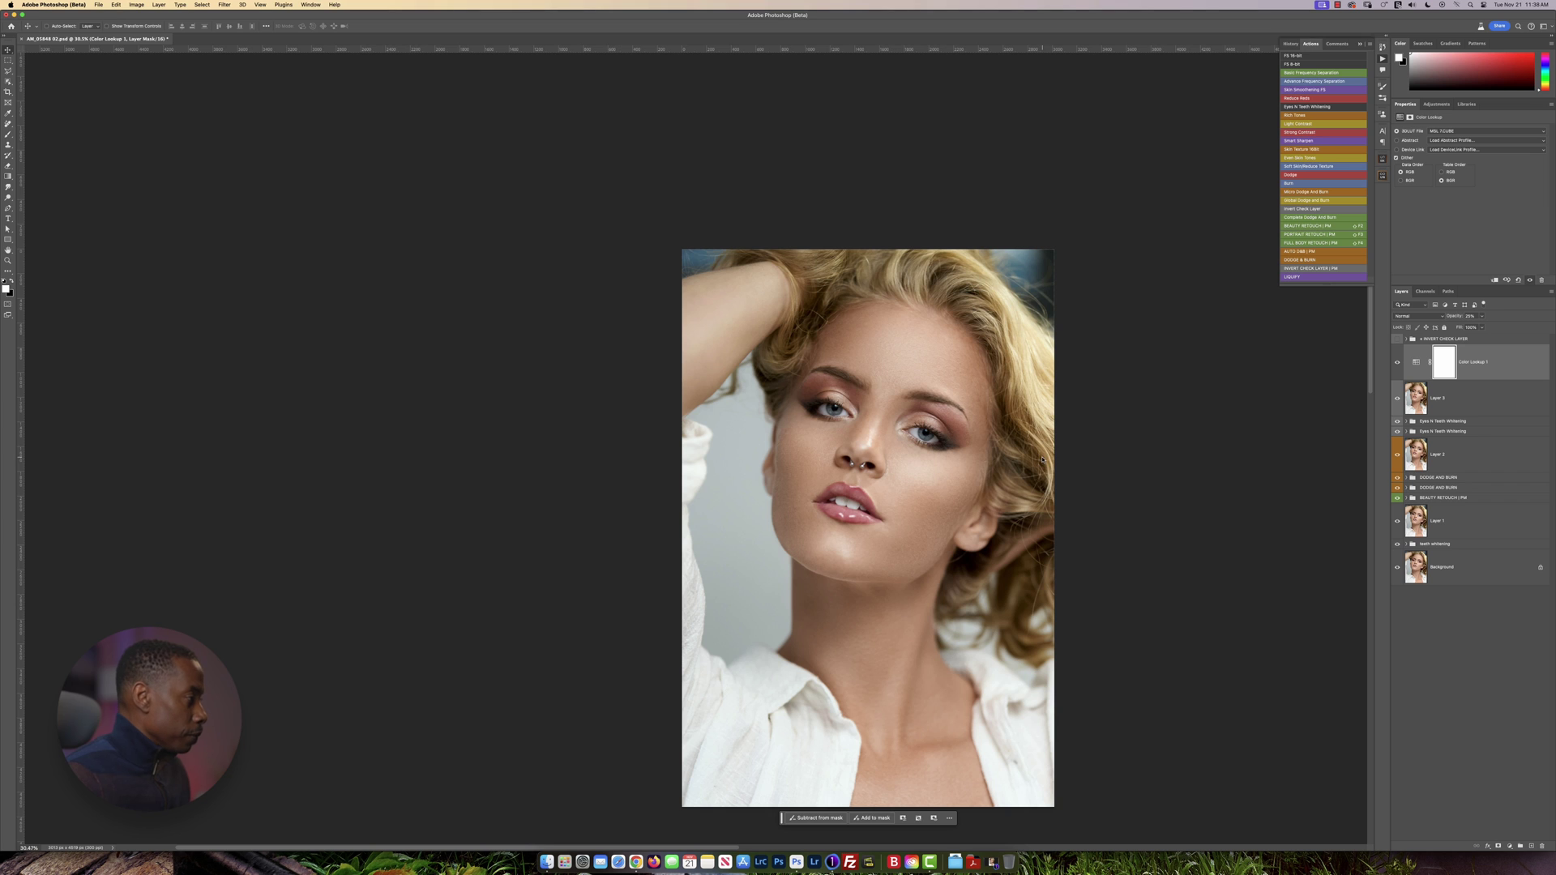
pyautogui.scroll(3, 869, 467)
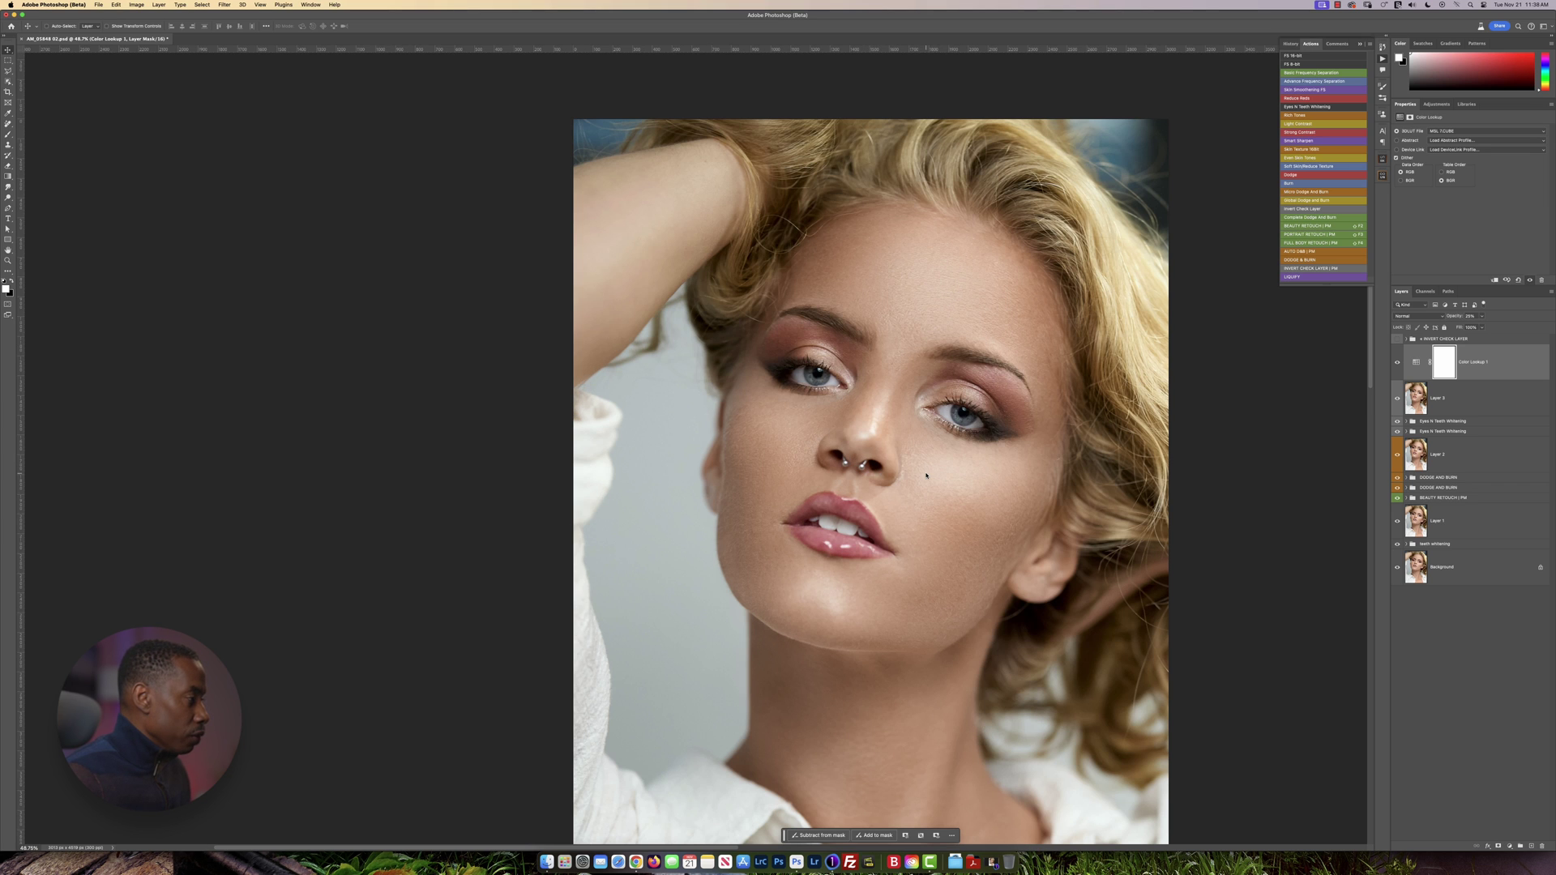
pyautogui.scroll(-3, 926, 475)
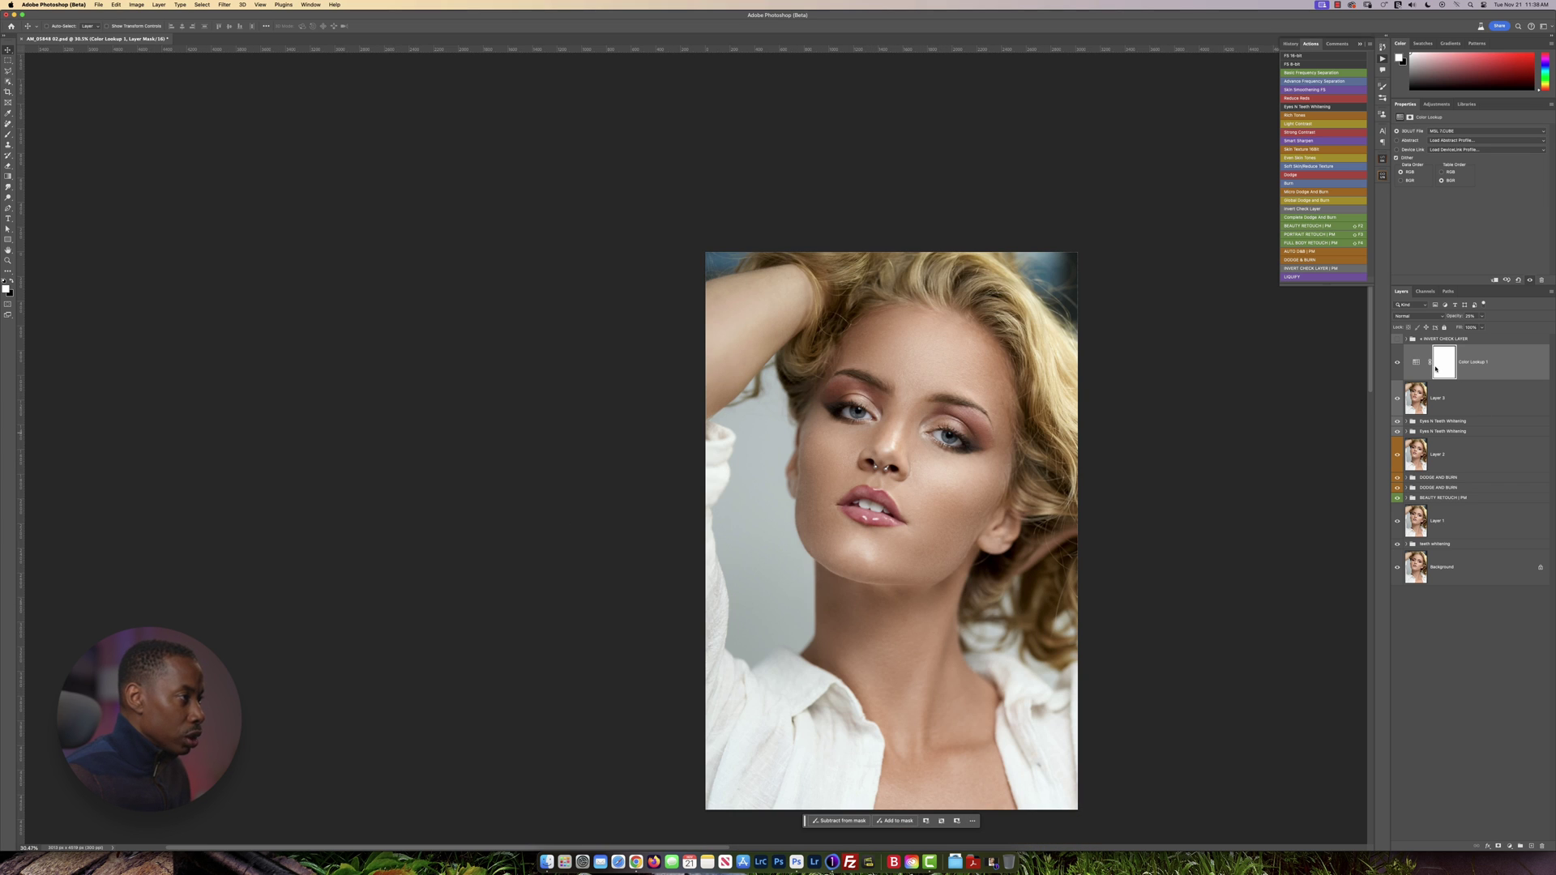
pyautogui.click(1396, 362)
pyautogui.click(1398, 363)
pyautogui.click(1398, 363)
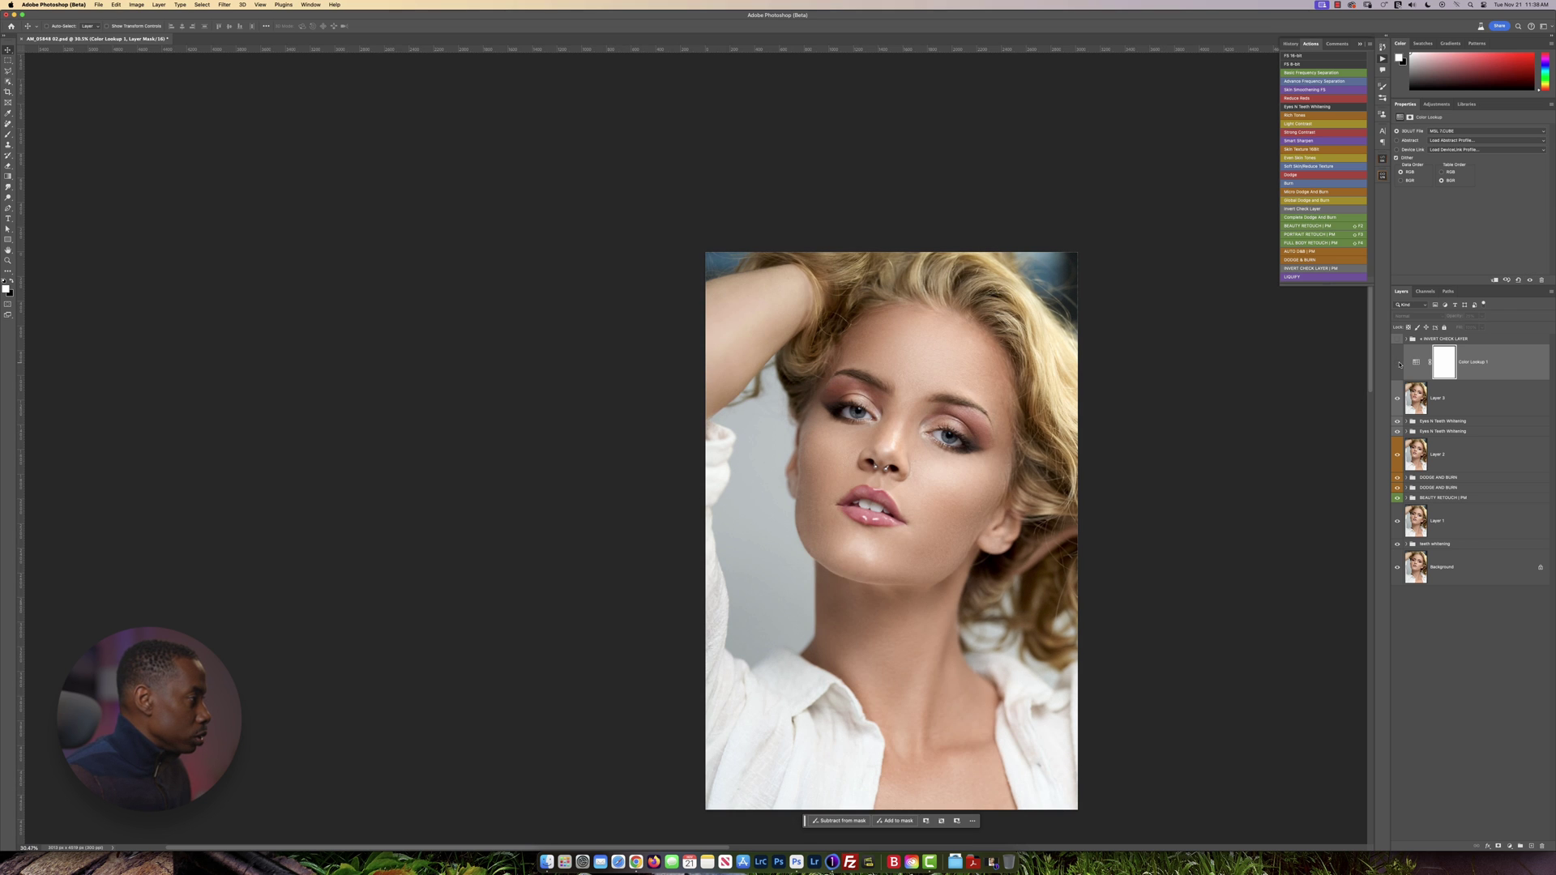
pyautogui.click(1398, 363)
pyautogui.scroll(3, 931, 499)
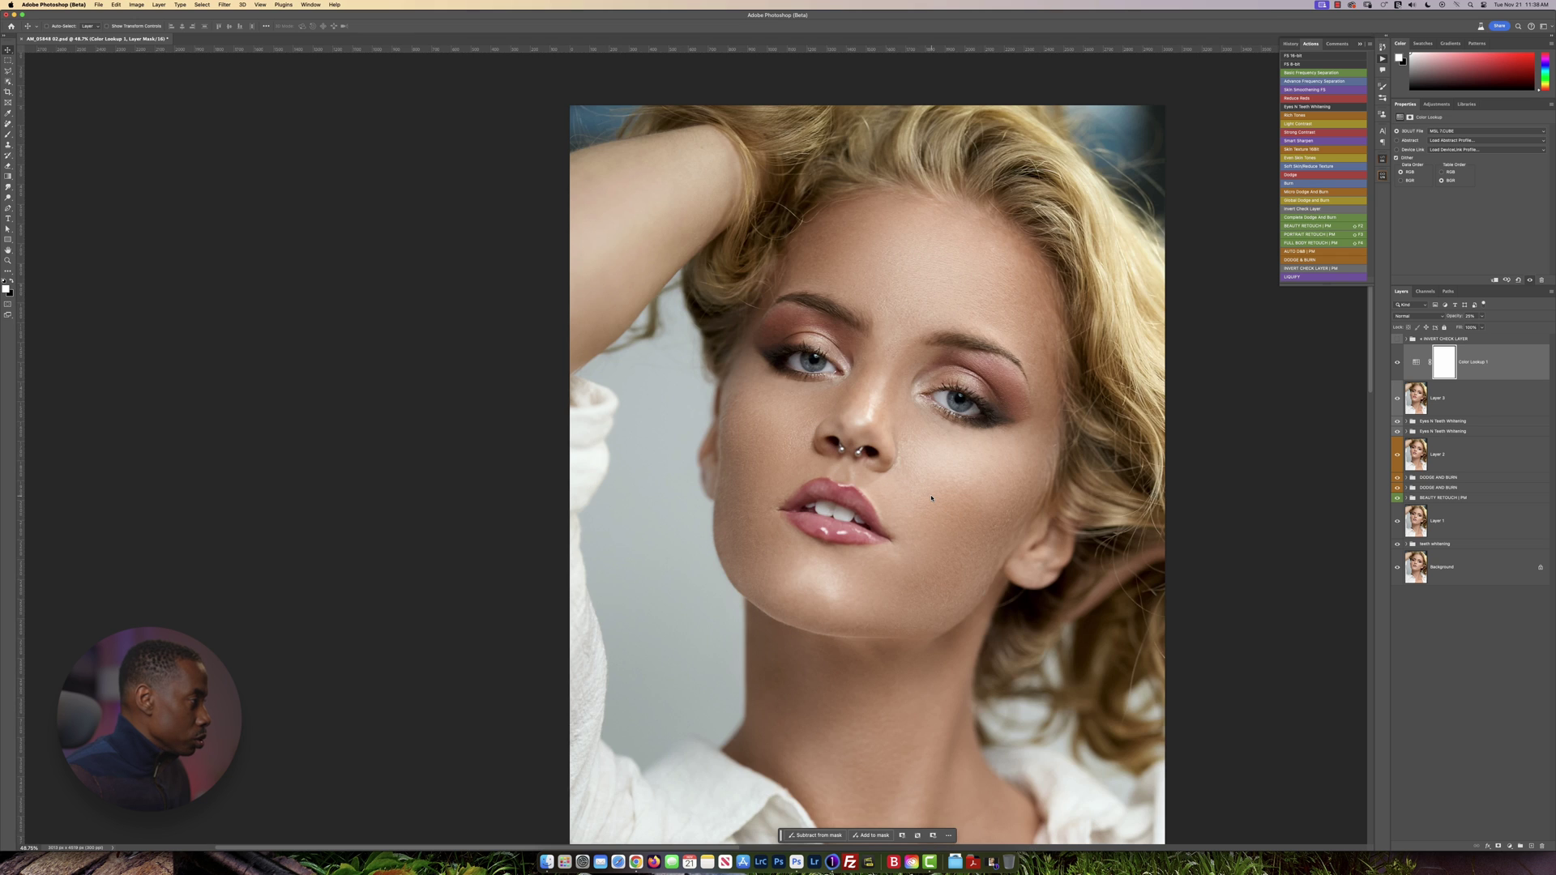
# - Paint black on the Color Lookup layer mask over the lips and eyes to remove the color grade from them
pyautogui.click(1448, 362)
pyautogui.press('b')
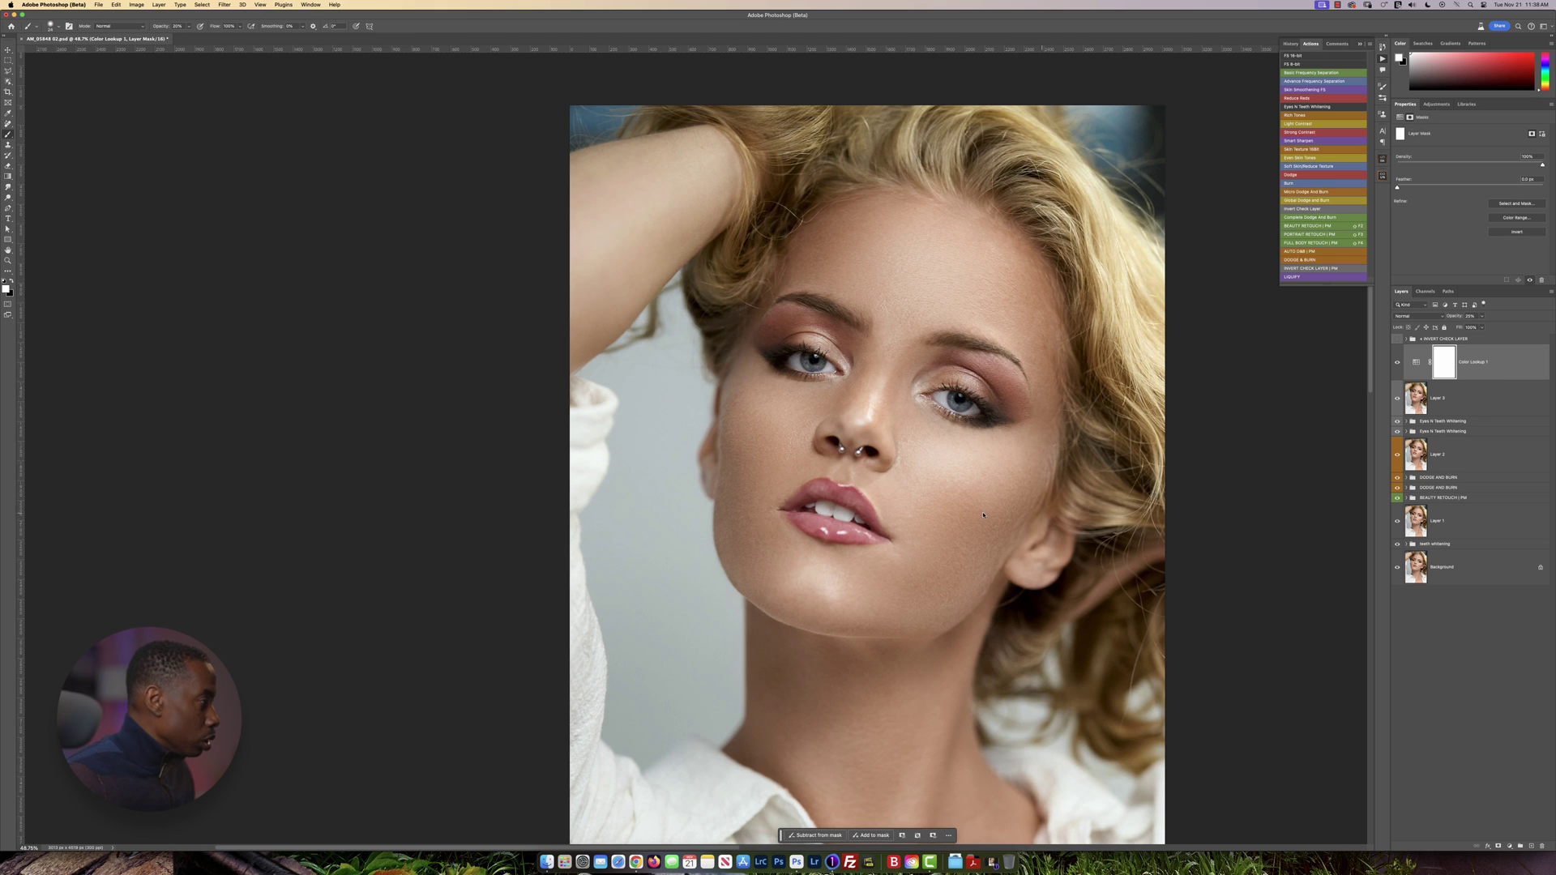
pyautogui.scroll(5, 852, 517)
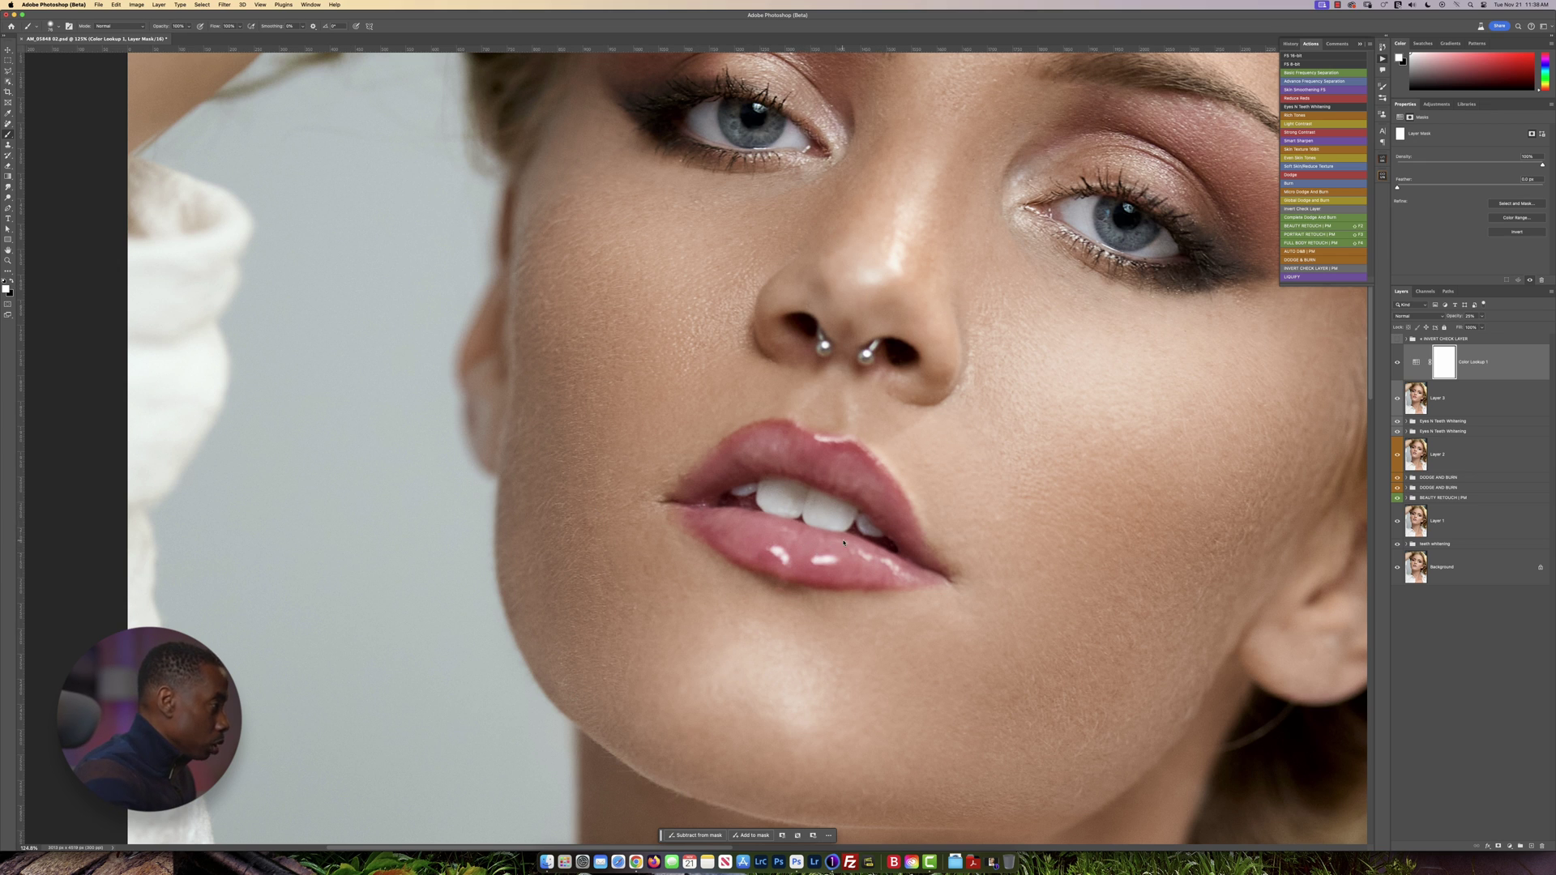
pyautogui.press('x')
pyautogui.moveTo(822, 554)
pyautogui.mouseDown()
pyautogui.moveTo(729, 461)
pyautogui.moveTo(756, 445)
pyautogui.moveTo(841, 464)
pyautogui.moveTo(924, 563)
pyautogui.moveTo(832, 535)
pyautogui.mouseUp()
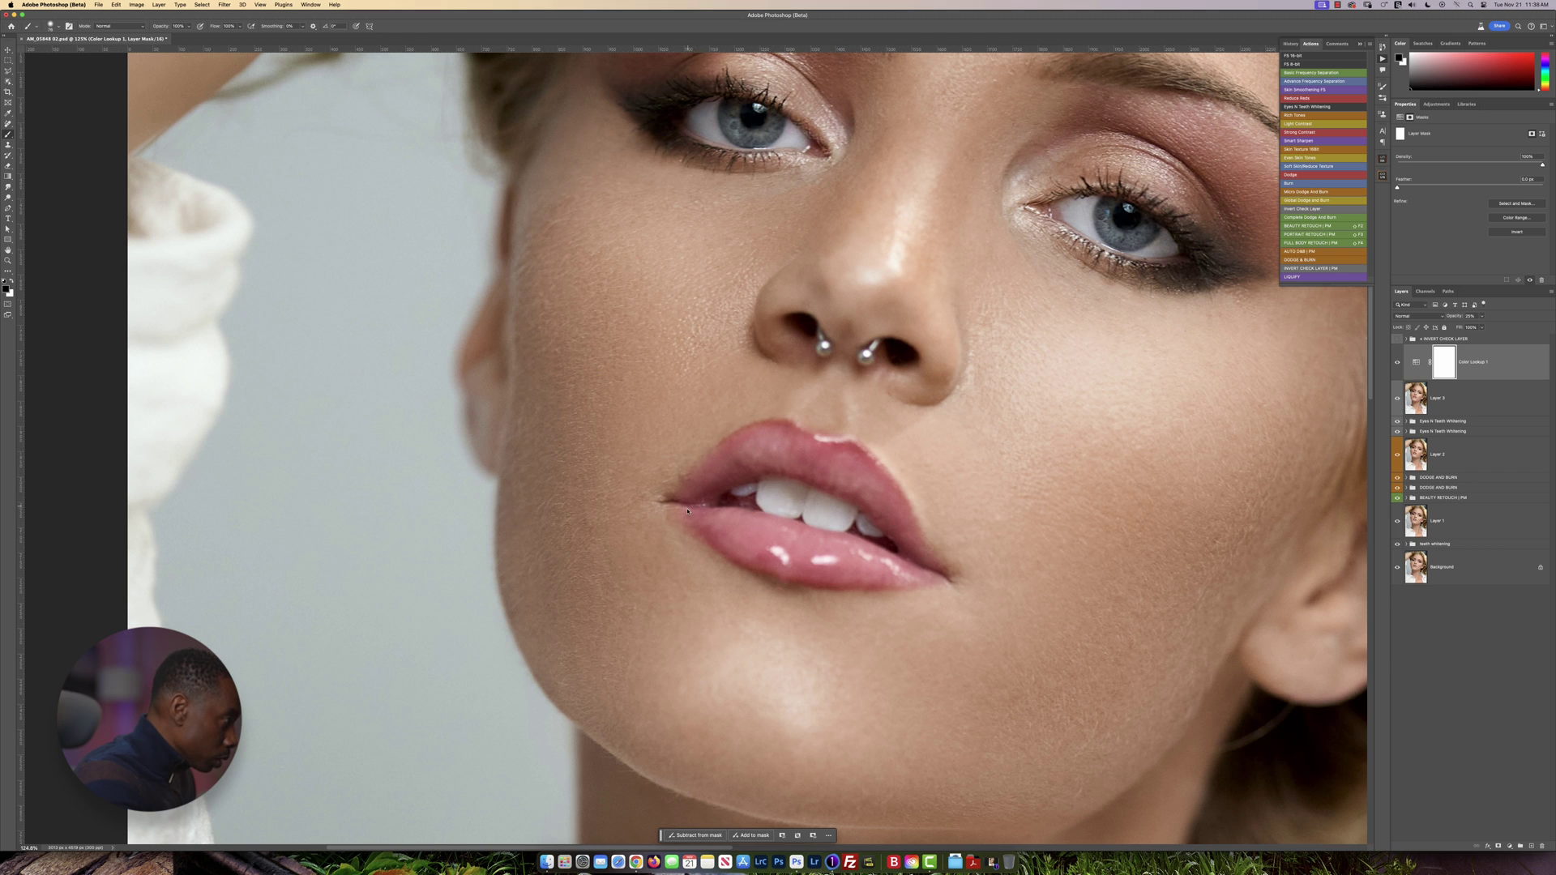
pyautogui.moveTo(804, 551)
pyautogui.mouseDown()
pyautogui.moveTo(854, 575)
pyautogui.moveTo(928, 574)
pyautogui.mouseUp()
pyautogui.scroll(5, 482, 407)
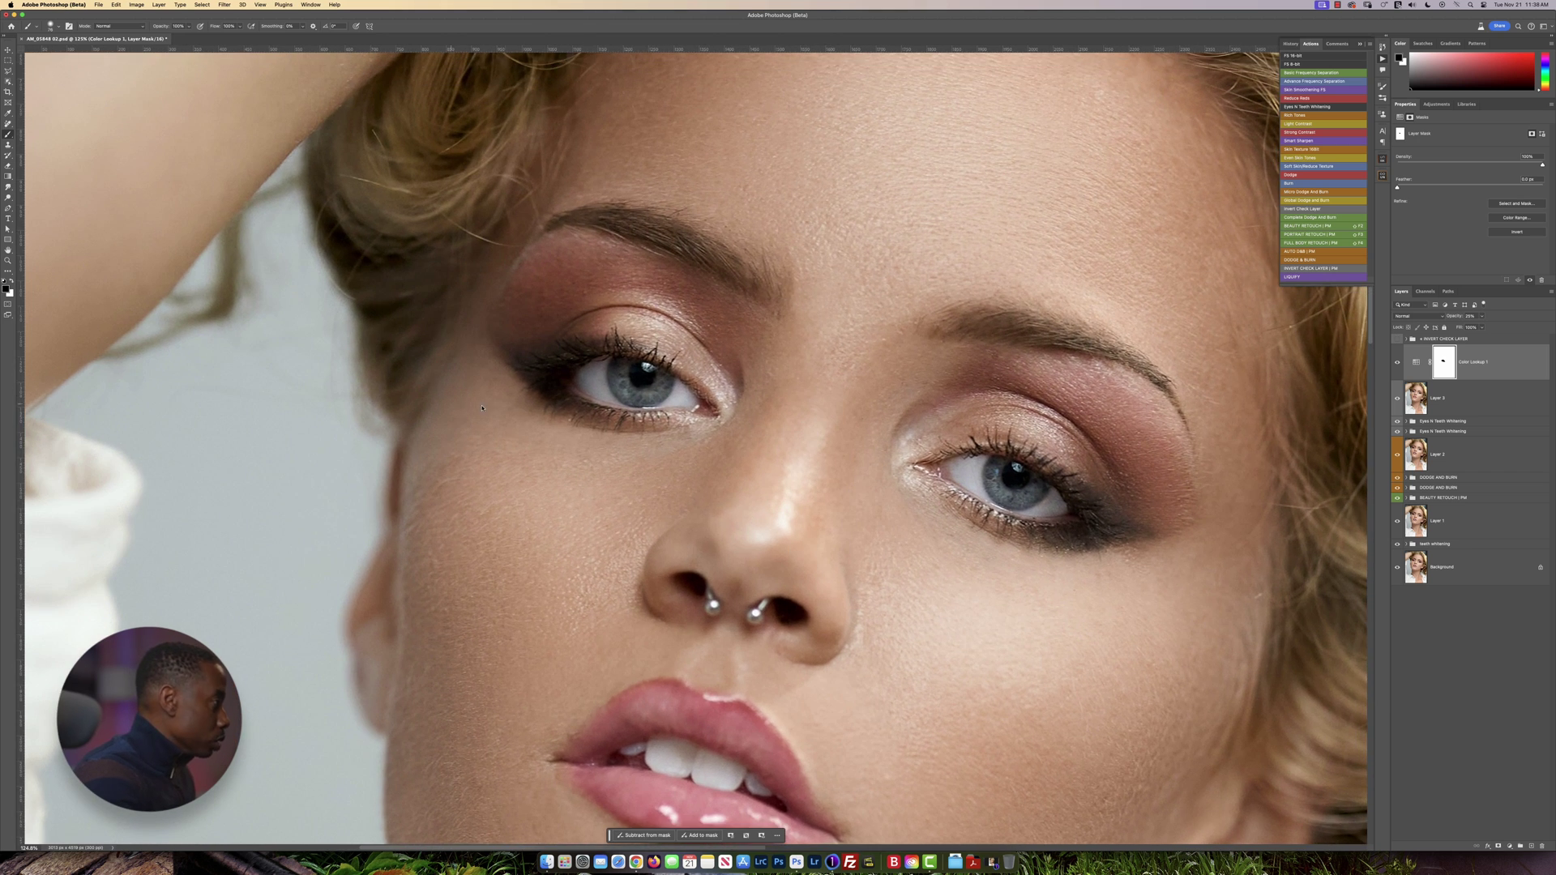
pyautogui.press('\\')
pyautogui.press('\\')
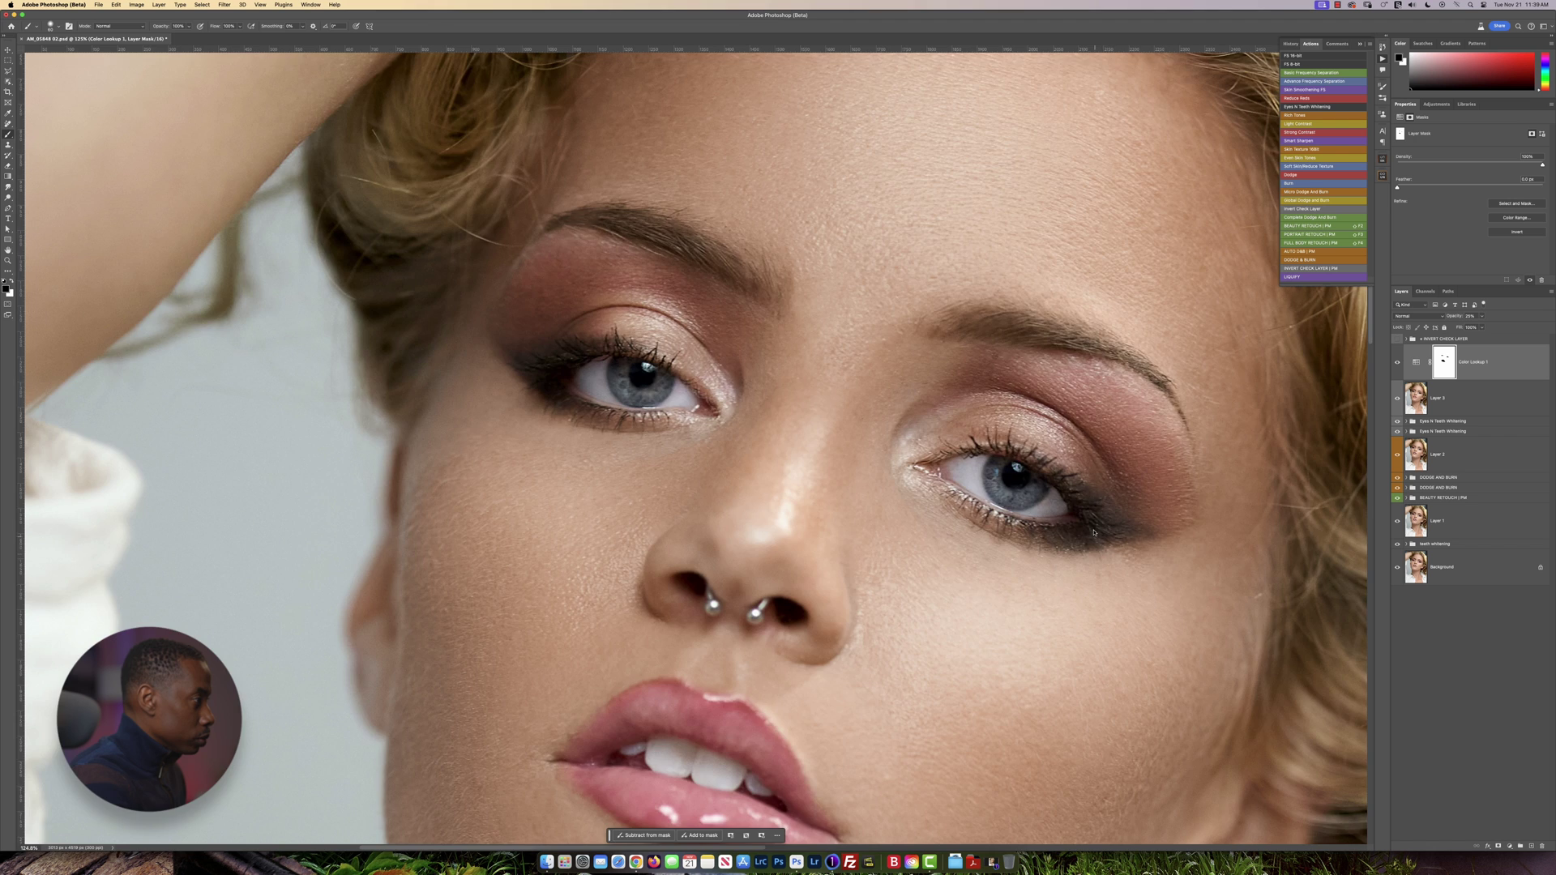
# - Paint black on the Color Lookup mask over both sides of the white shirt and the sleeve to keep the fabric neutral
pyautogui.scroll(-4, 983, 480)
pyautogui.scroll(-2, 1063, 511)
pyautogui.moveTo(1038, 488)
pyautogui.mouseDown()
pyautogui.moveTo(994, 414)
pyautogui.moveTo(969, 421)
pyautogui.moveTo(910, 370)
pyautogui.moveTo(853, 167)
pyautogui.moveTo(829, 151)
pyautogui.mouseUp()
pyautogui.moveTo(993, 516); pyautogui.dragTo(1023, 514)
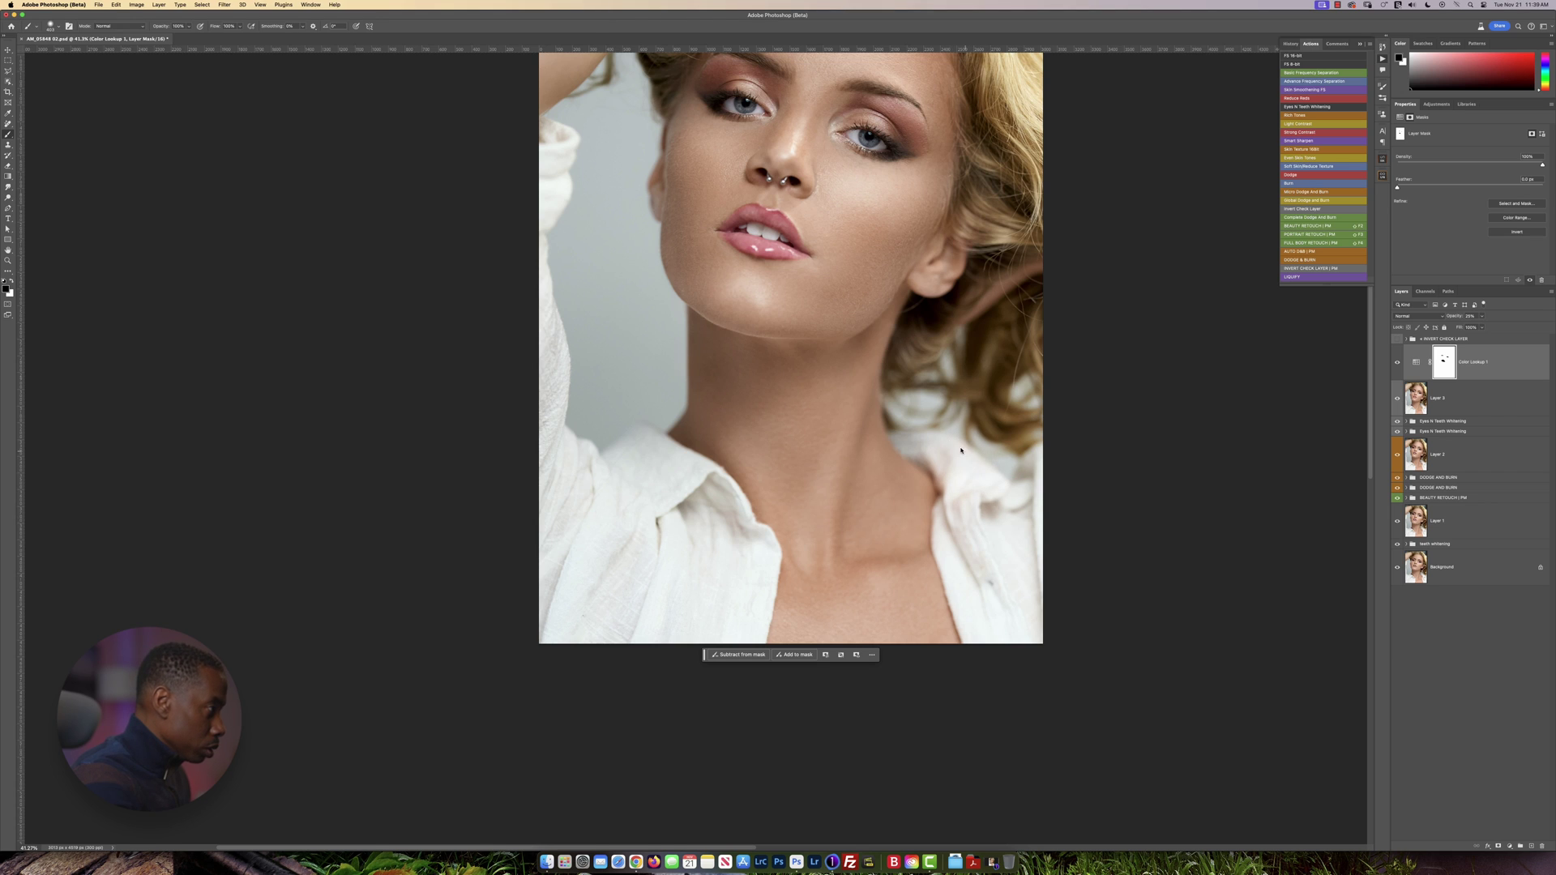
pyautogui.moveTo(1026, 490); pyautogui.dragTo(1019, 504)
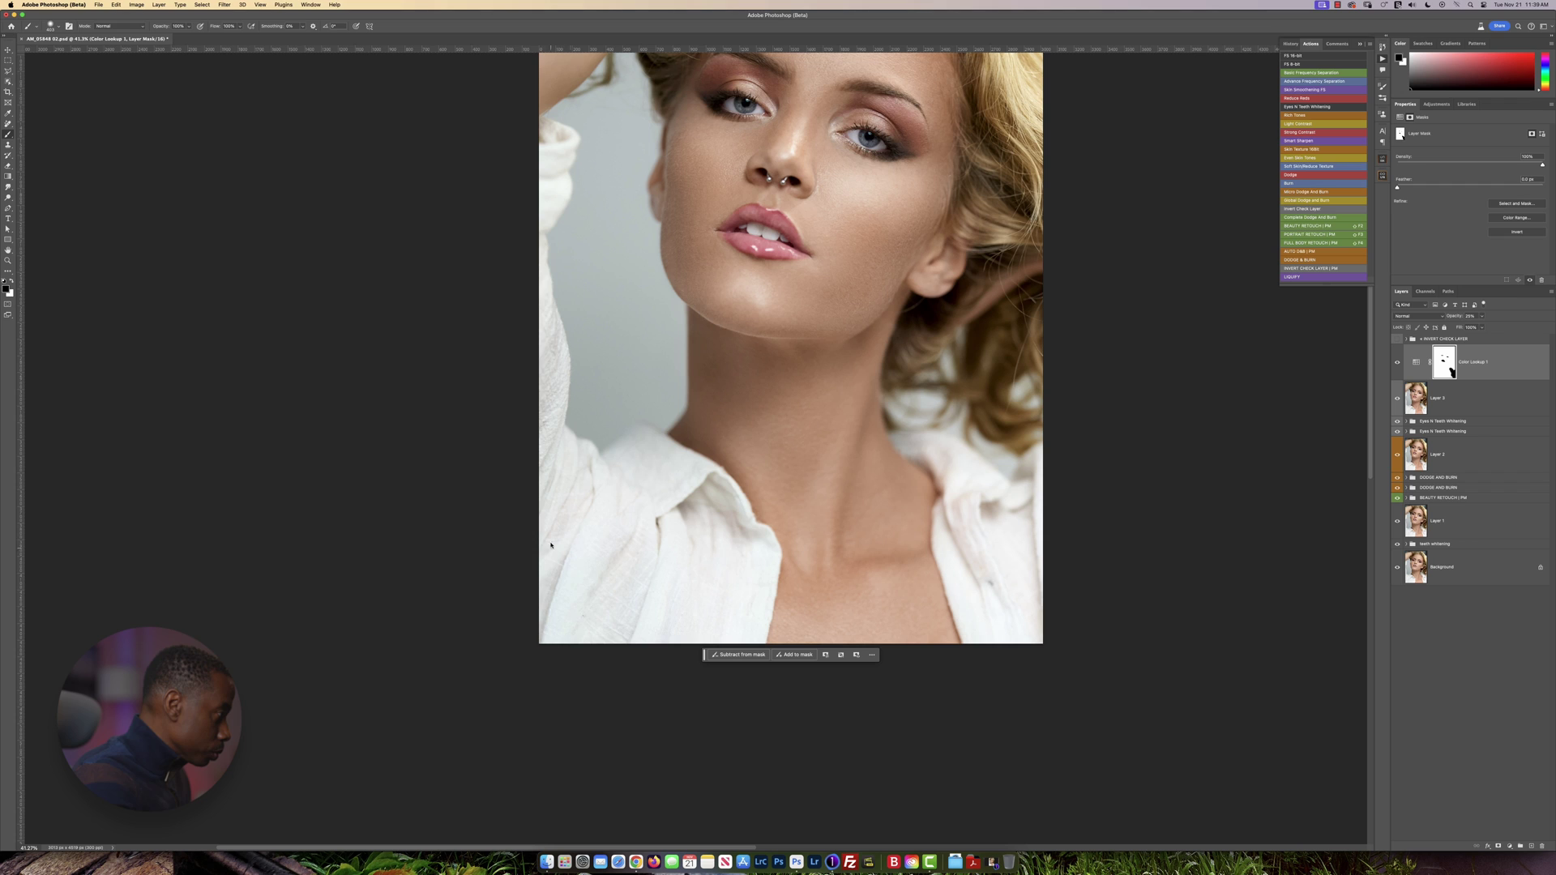
pyautogui.moveTo(688, 616); pyautogui.dragTo(549, 377)
pyautogui.moveTo(594, 547); pyautogui.dragTo(572, 547)
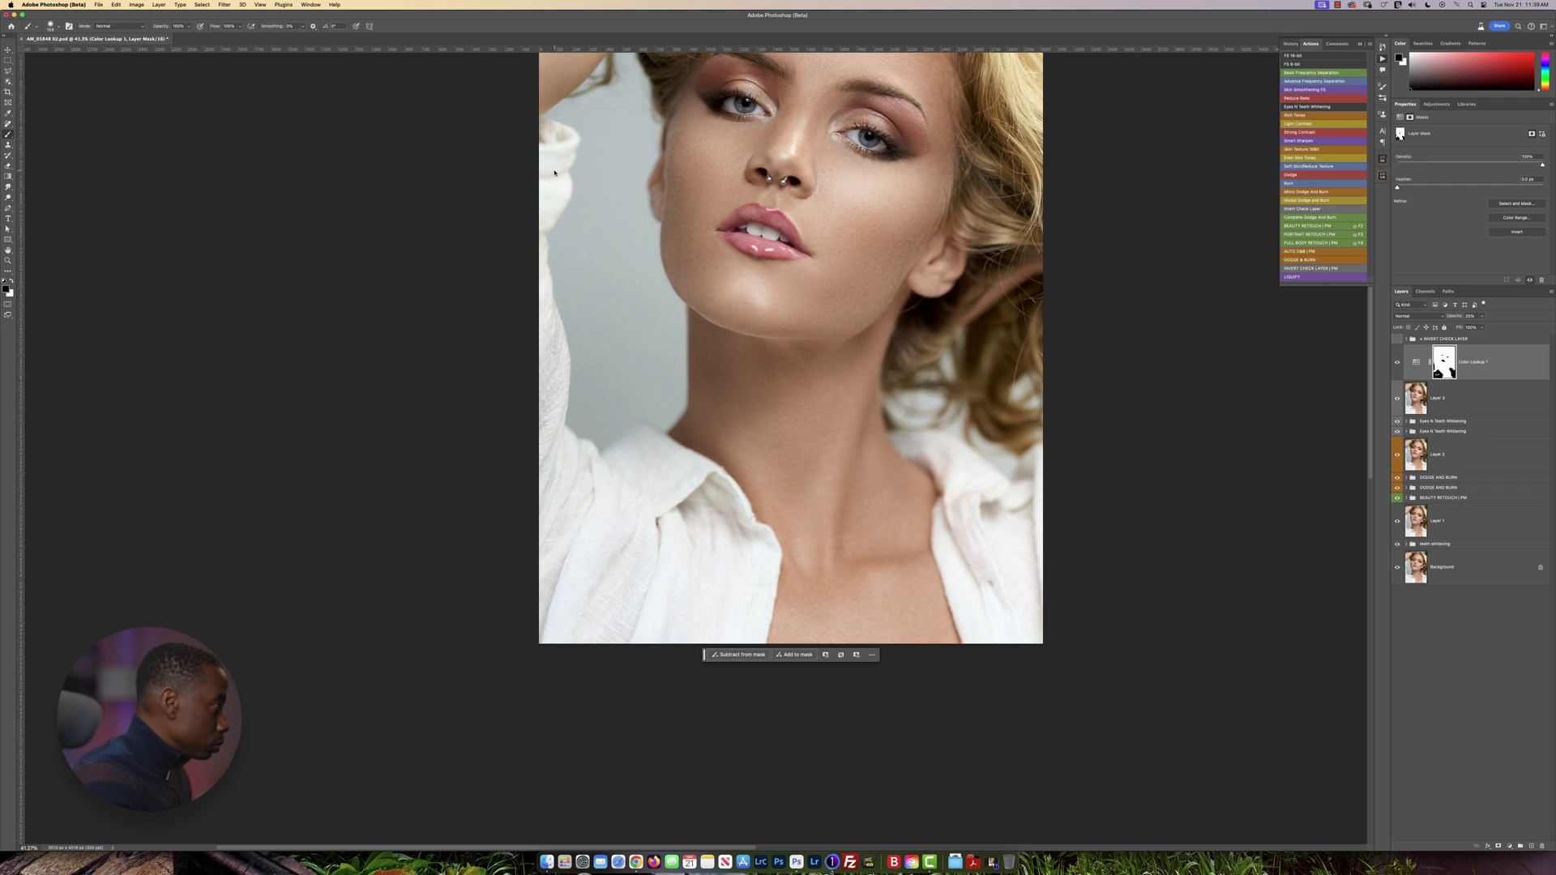
pyautogui.scroll(5, 1059, 418)
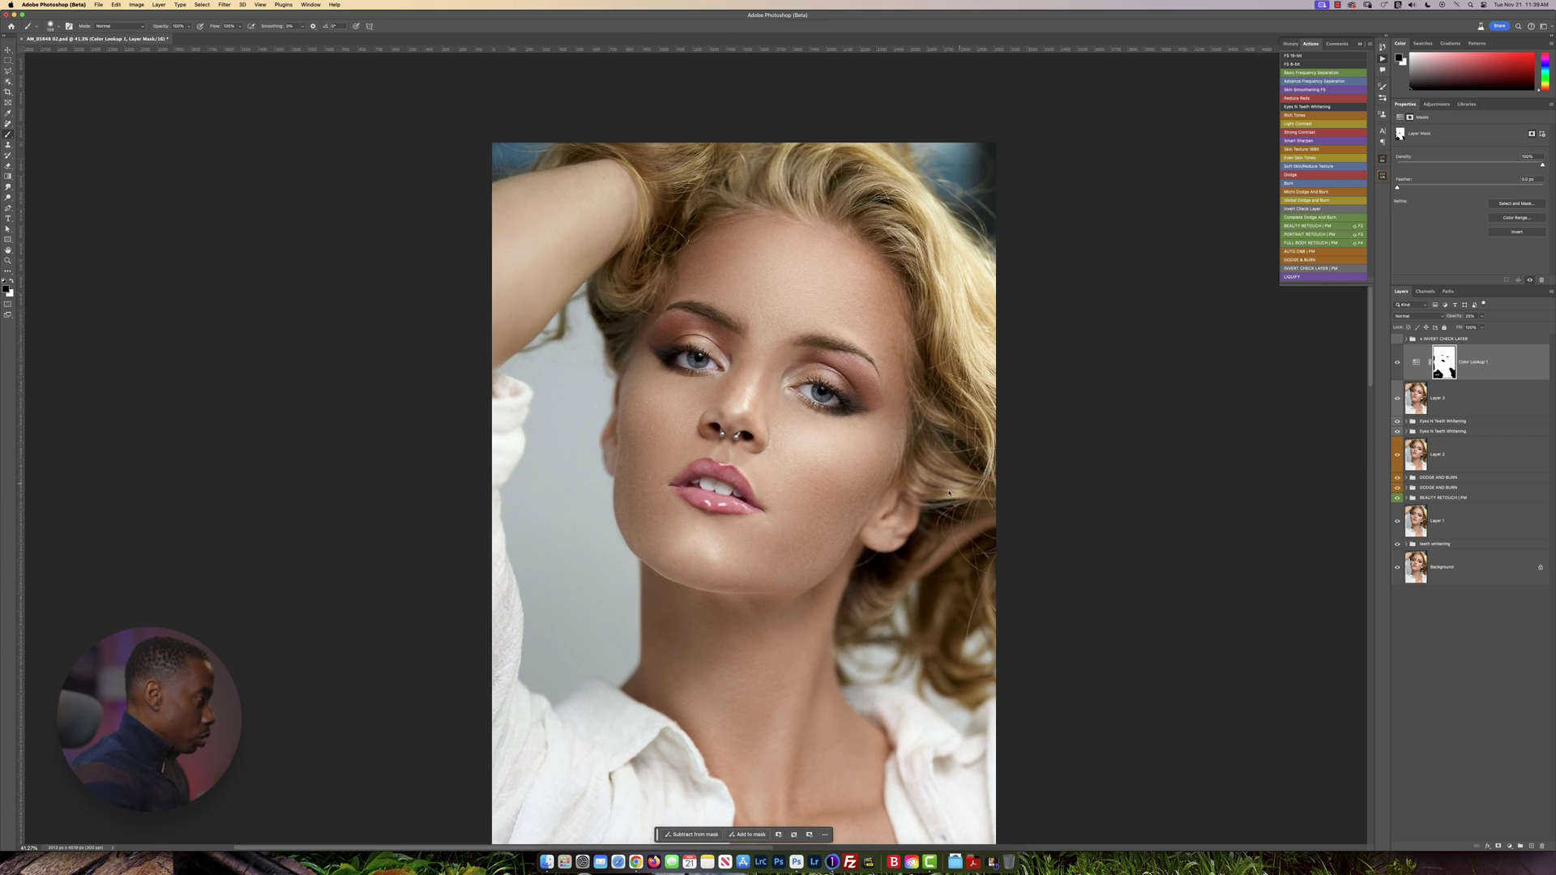
pyautogui.scroll(-3, 938, 508)
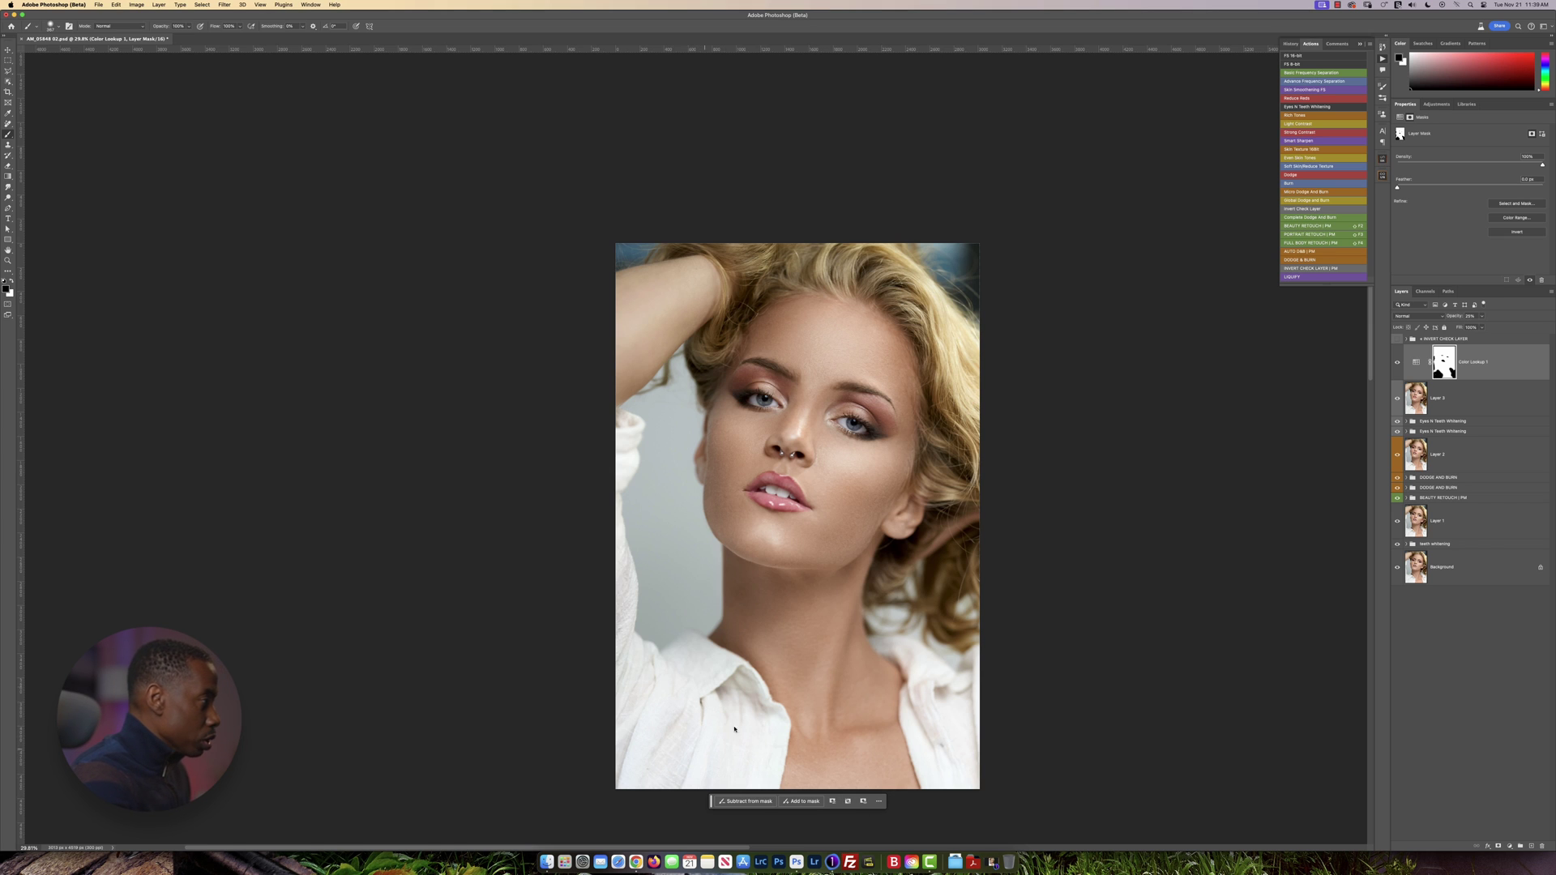
pyautogui.scroll(1, 850, 657)
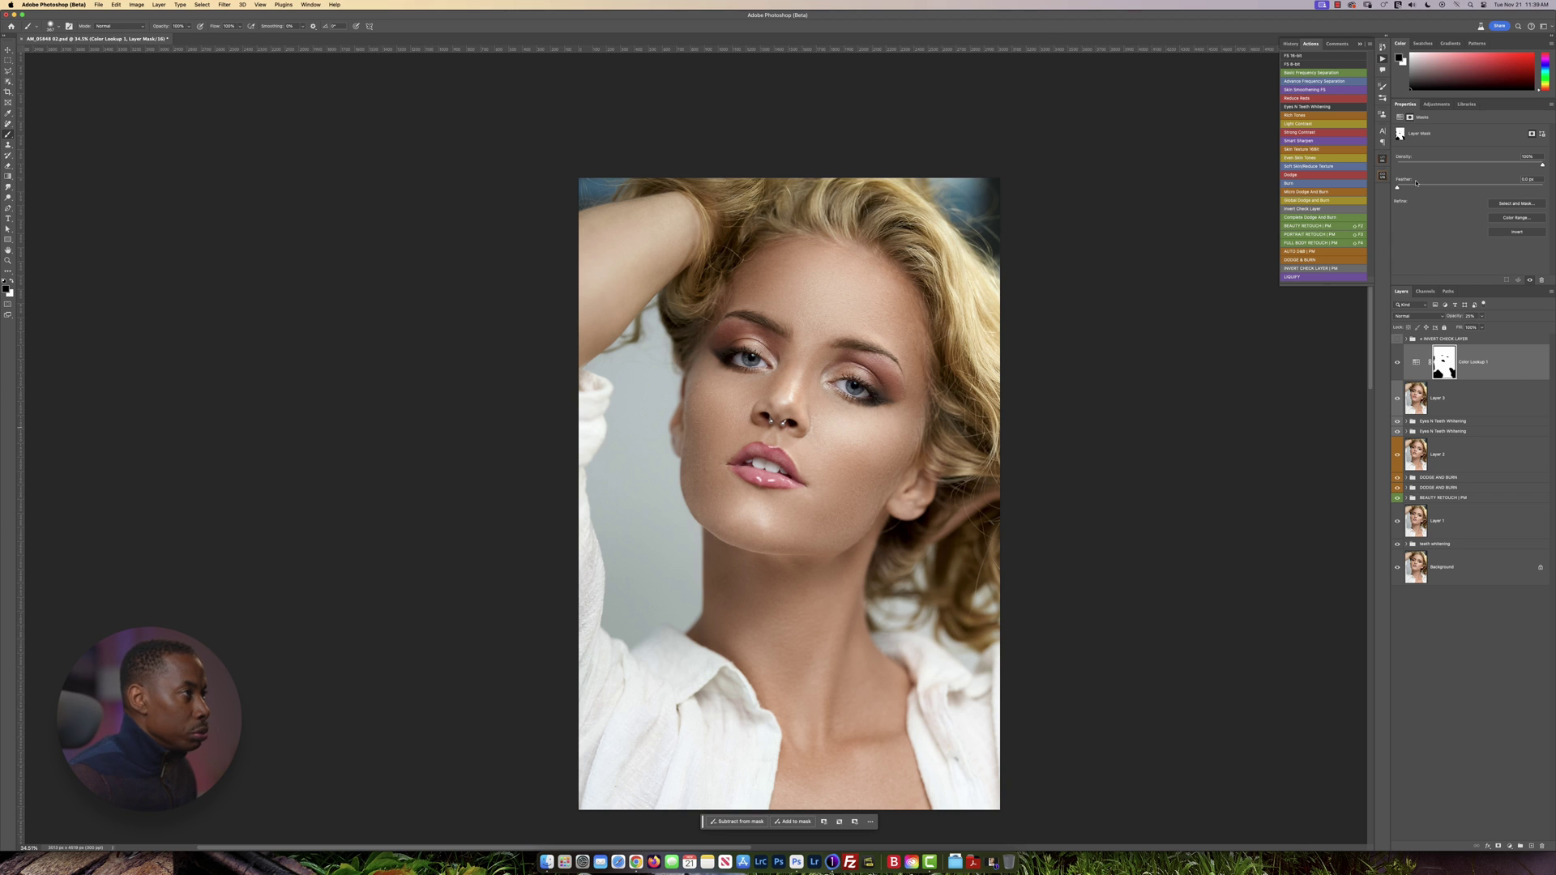
# - Add a Curves adjustment layer above the Color Lookup and shape its RGB curve with a shadow point and a highlight point
pyautogui.click(1436, 104)
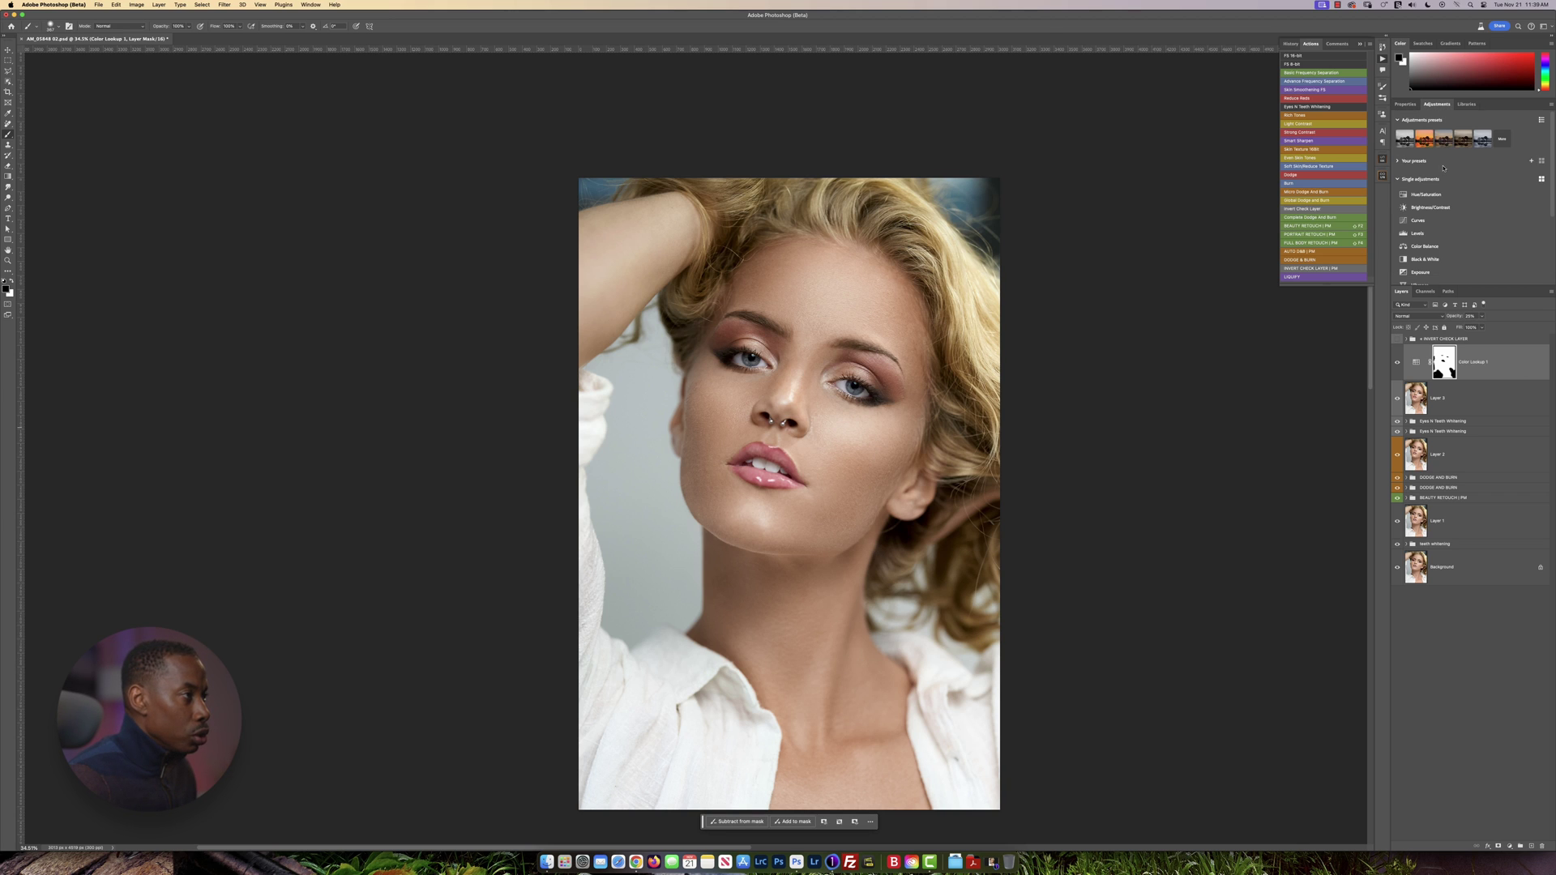
pyautogui.click(1418, 221)
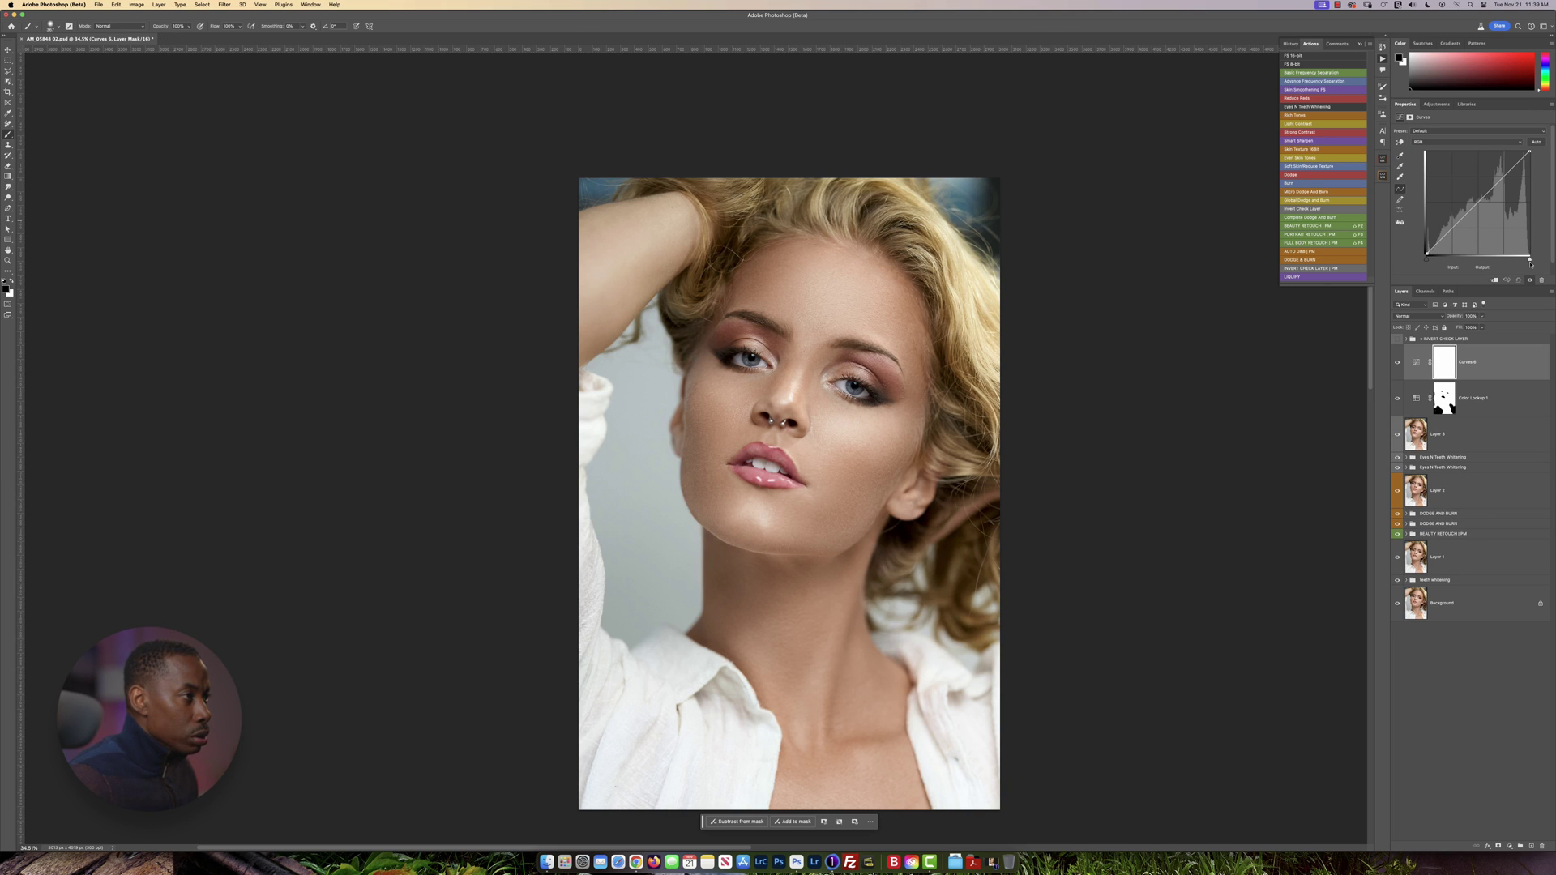
pyautogui.moveTo(1530, 260); pyautogui.dragTo(1526, 261)
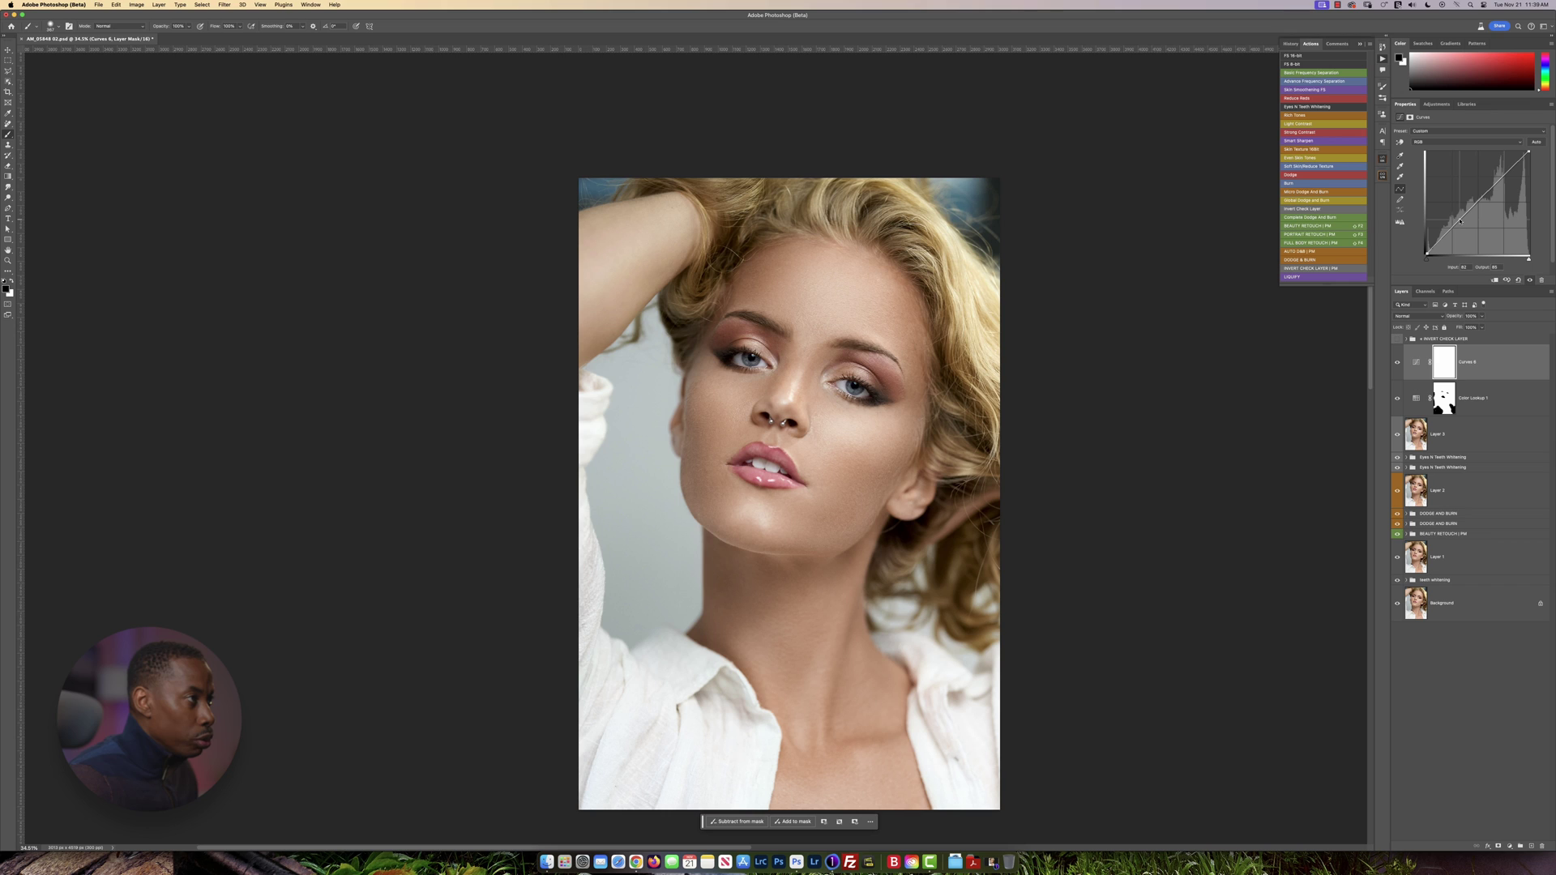
pyautogui.click(1503, 178)
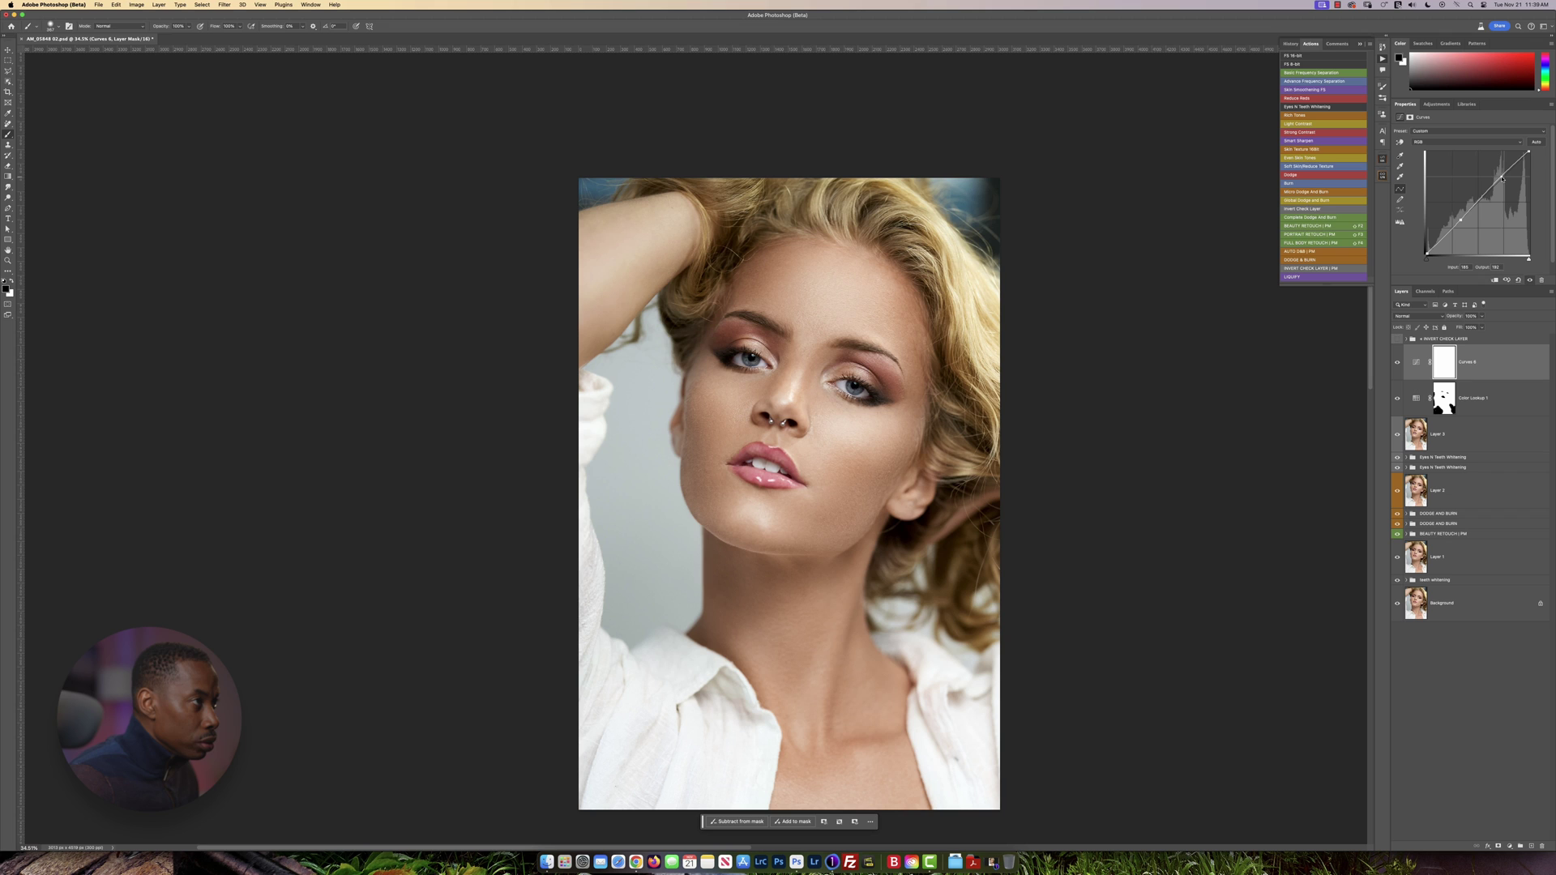
# - Compare the portrait with and without the new Curves adjustment and examine the face and overall contrast
pyautogui.click(1397, 363)
pyautogui.click(1397, 364)
pyautogui.click(1397, 364)
pyautogui.click(1397, 363)
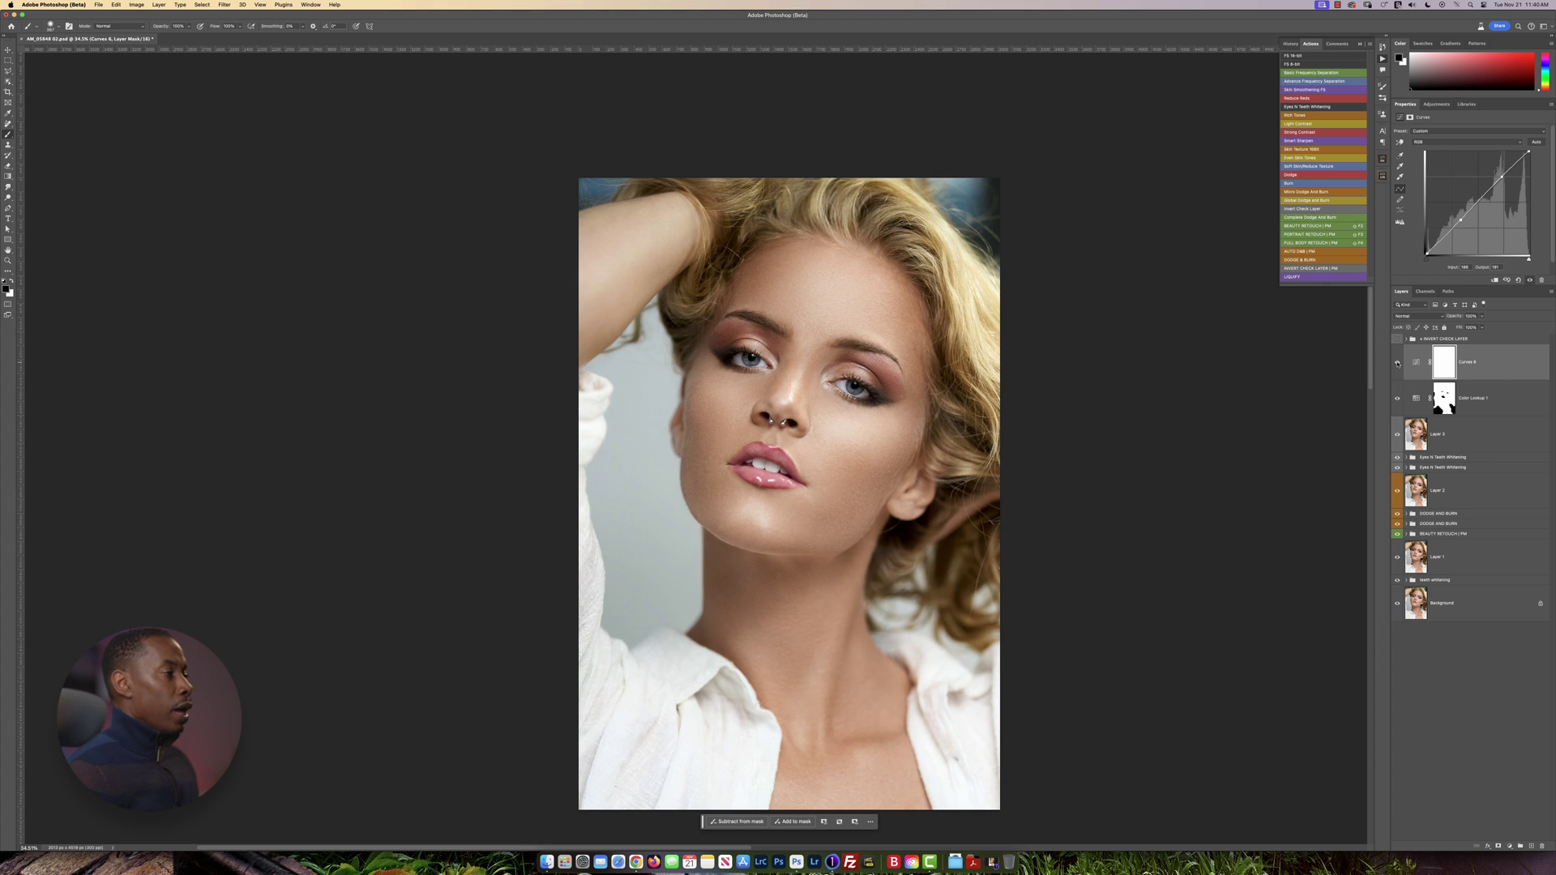
pyautogui.scroll(2, 922, 508)
pyautogui.scroll(-2, 922, 508)
pyautogui.scroll(1, 921, 508)
pyautogui.scroll(-1, 920, 512)
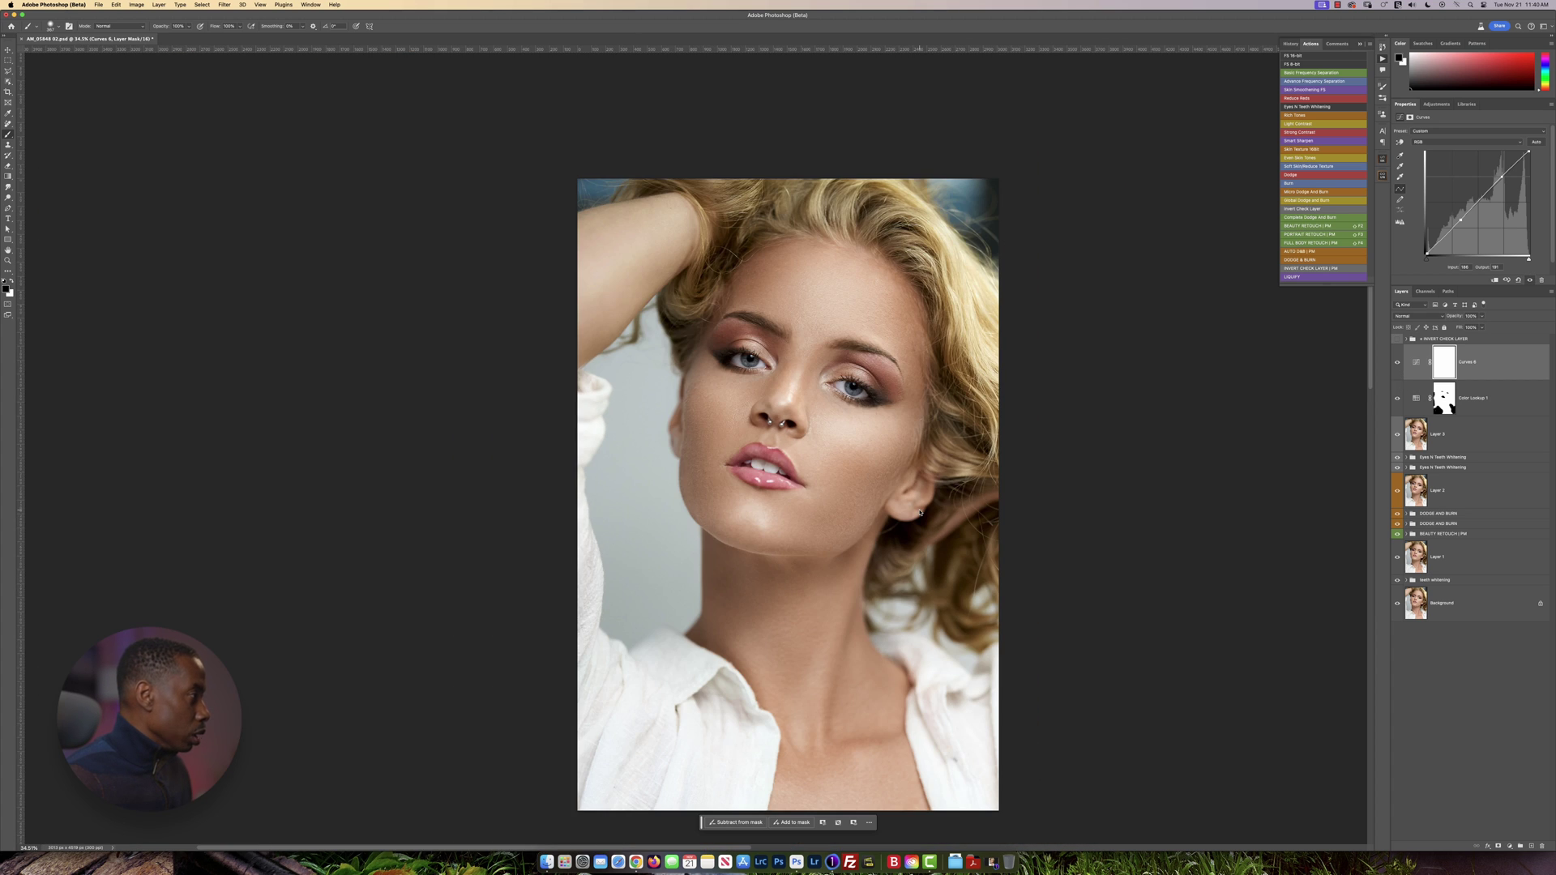